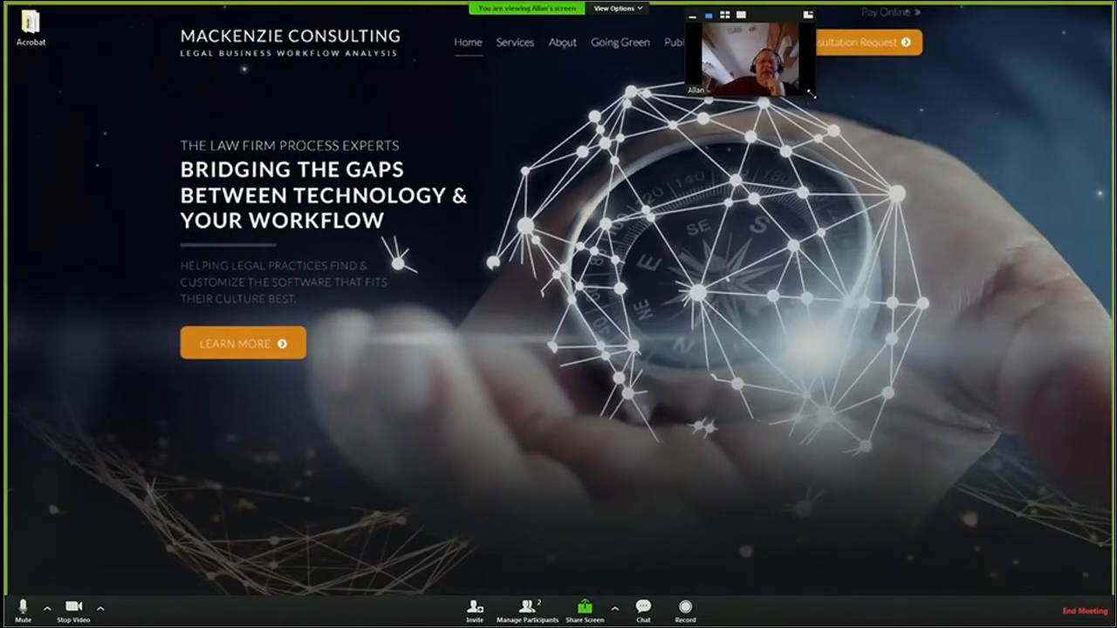
- Switch to the Letterhea2.docx document in Word and shrink the floating meeting video to a small thumbnail
left_click_drag(810, 93, 1054, 233)
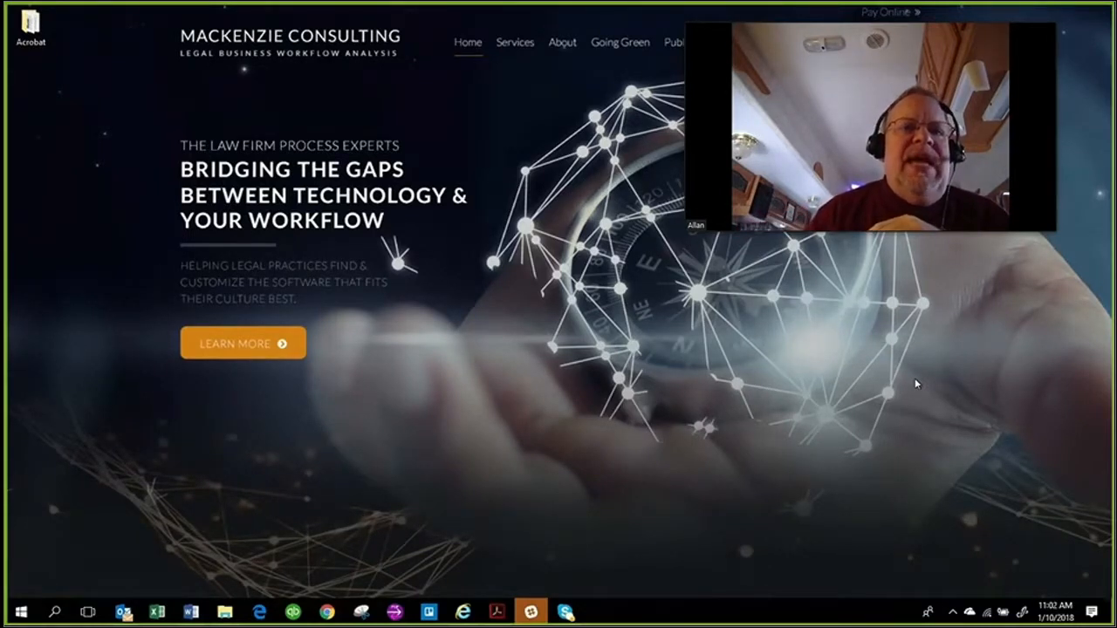
left_click(191, 613)
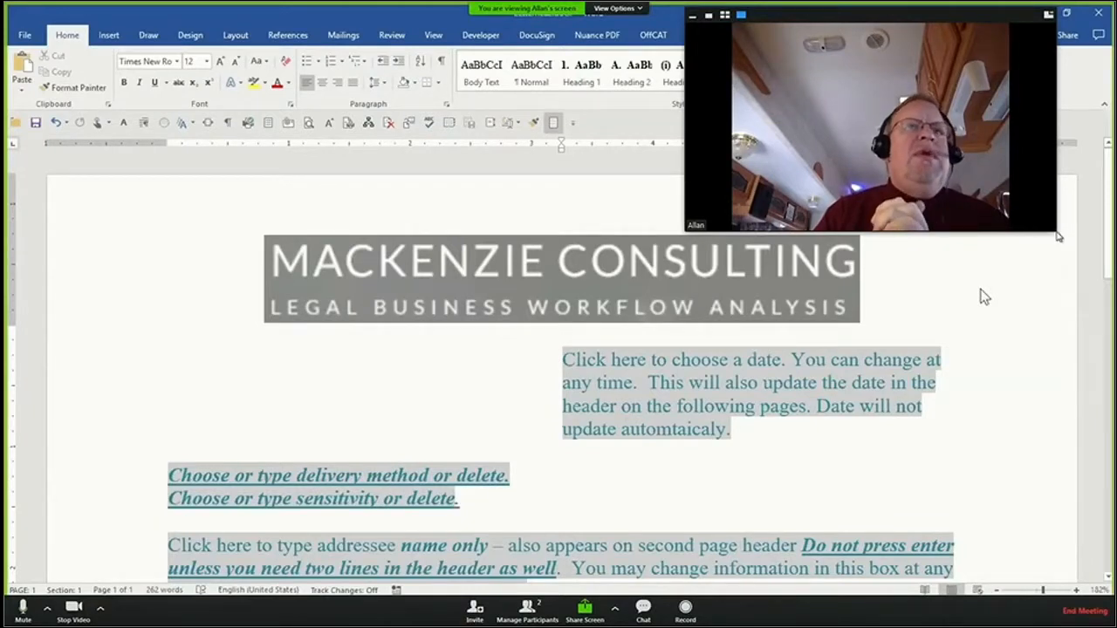
left_click_drag(1053, 228, 816, 95)
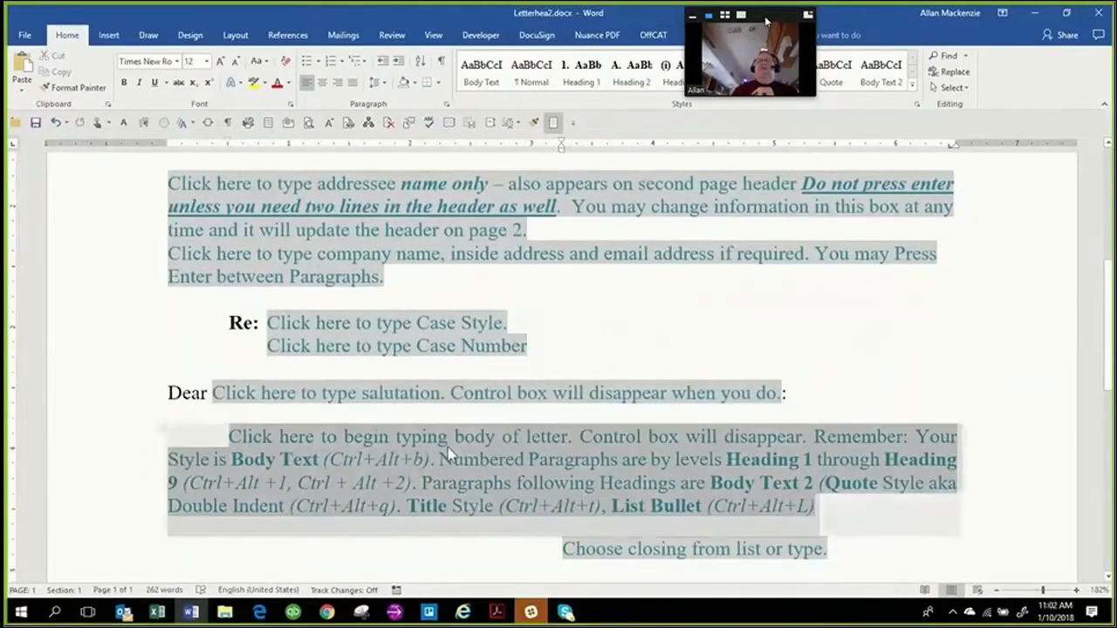
- Replace the letter body placeholder with sample paragraphs generated by =rand(3), with the meeting video moved clear of the page
left_click(447, 454)
left_click_drag(766, 21, 1059, 62)
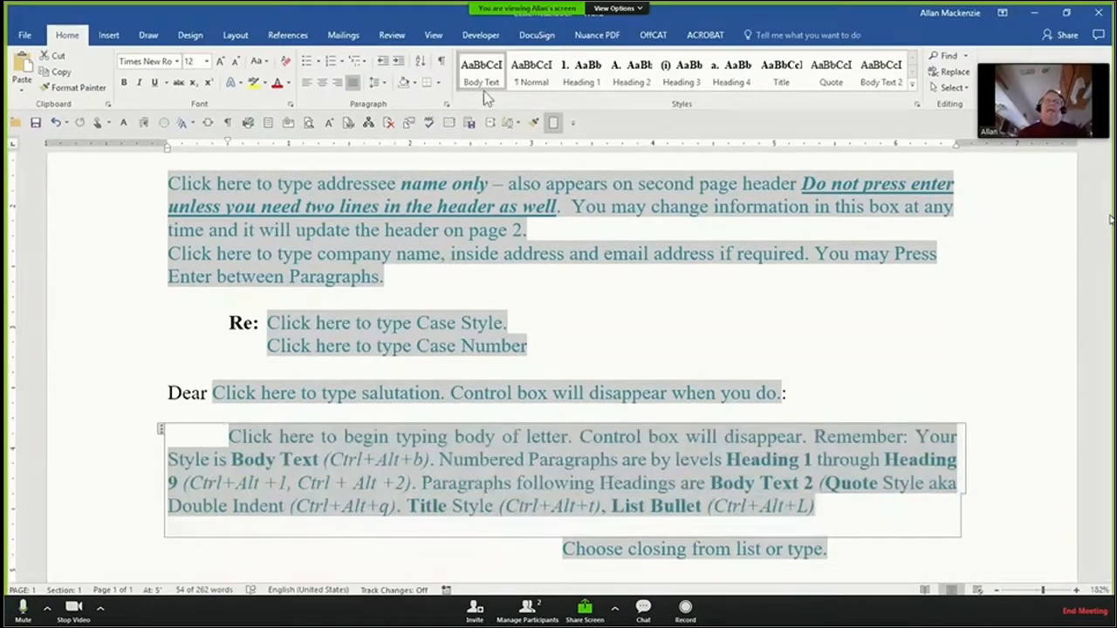
type("=rand9")
key("BackSpace")
type("(3)")
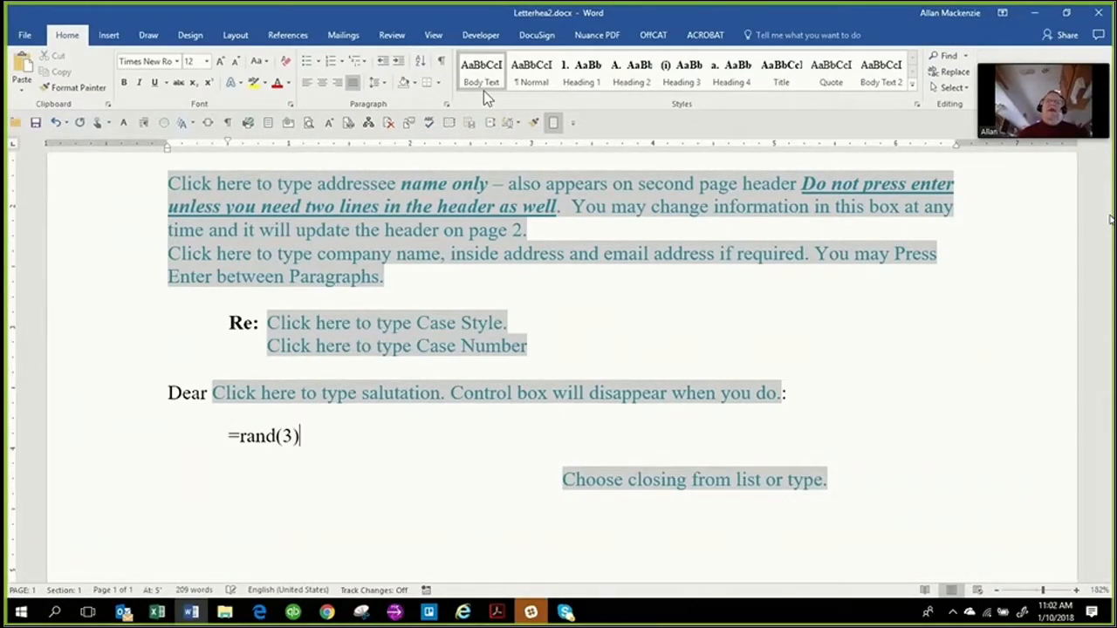
key("Return")
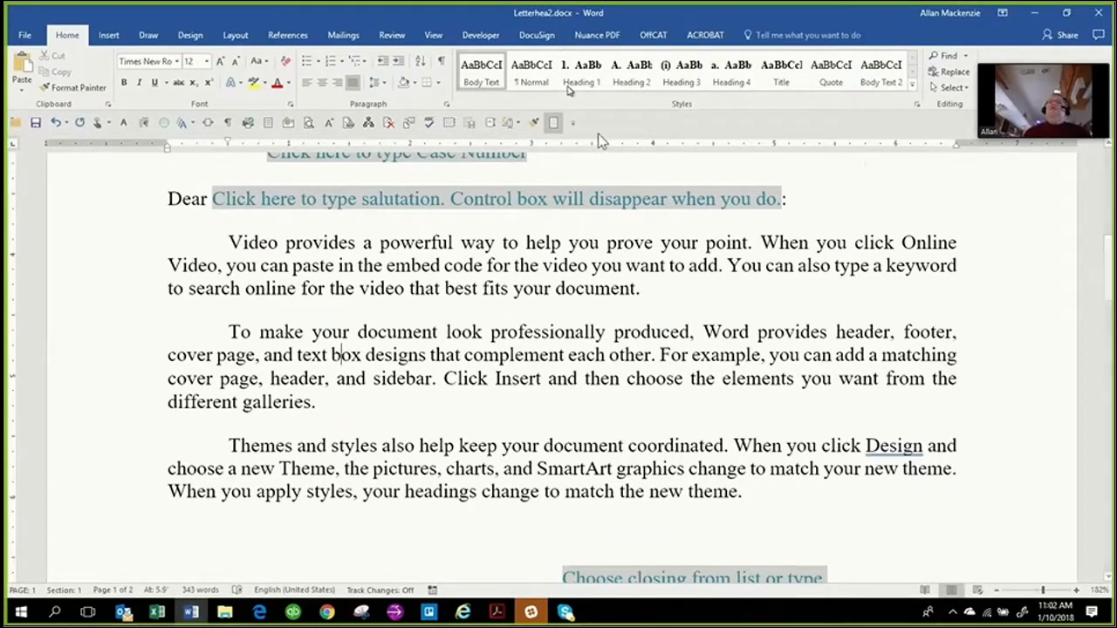
- Apply Heading 1 to the second body paragraph and Heading 2 to the third
left_click(593, 77)
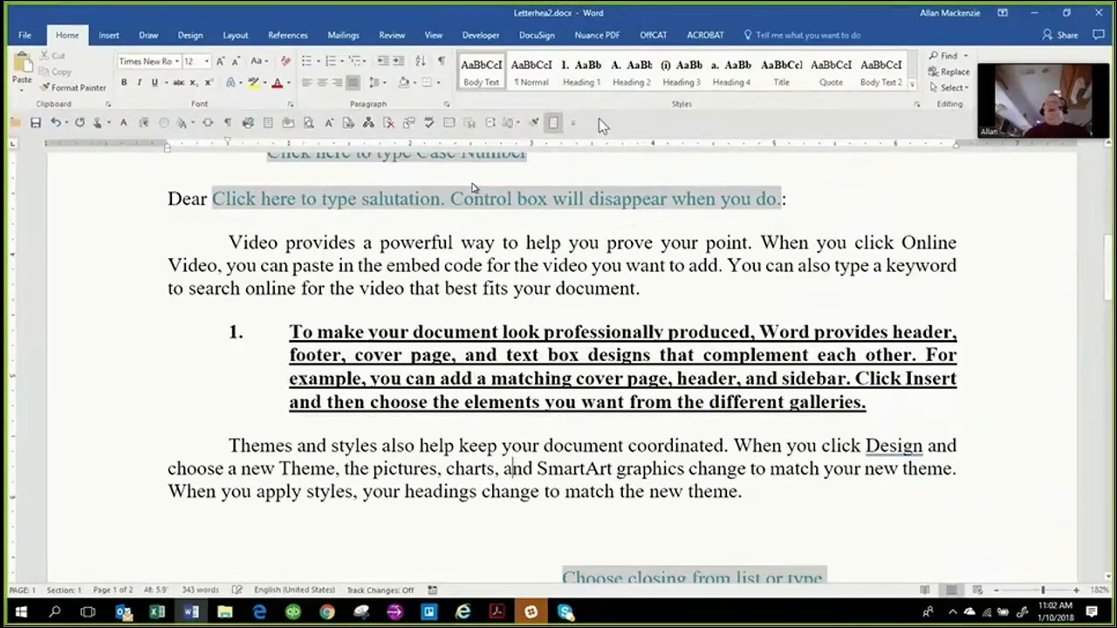
left_click(624, 77)
scroll(618, 412, "down", 2)
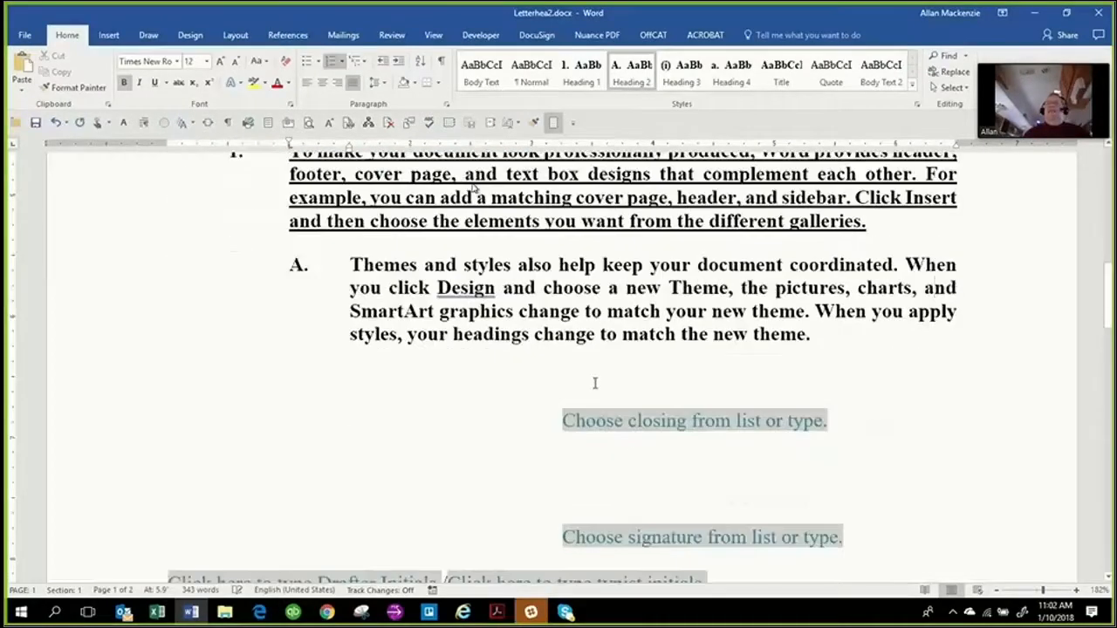
scroll(594, 381, "up", 3)
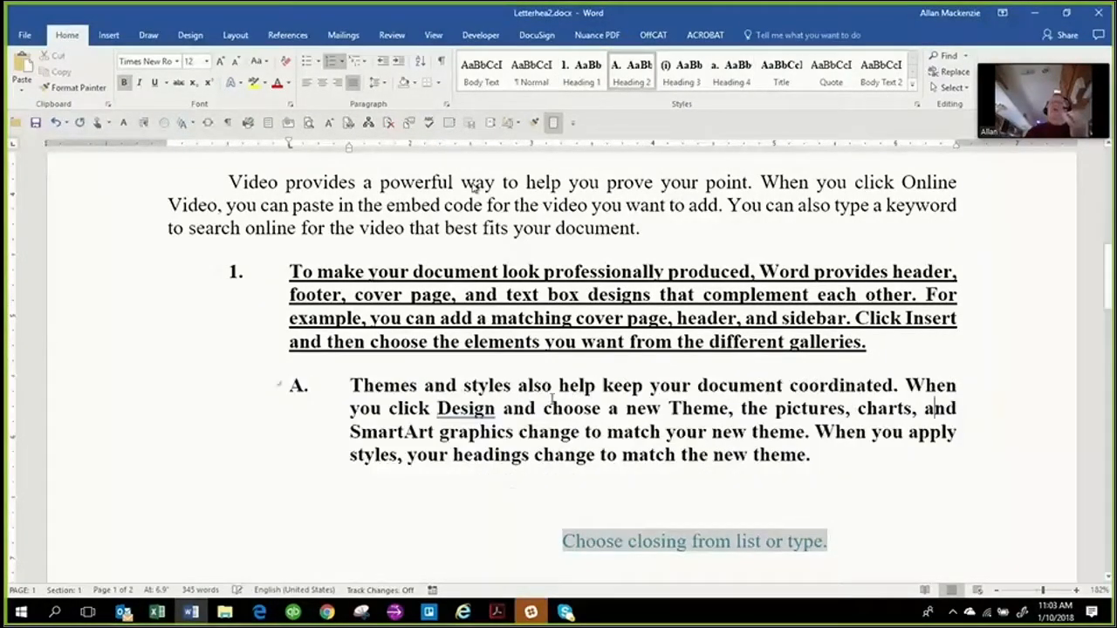
- Insert an Automatic Table 1 table of contents below the document and client number line on page 2
scroll(940, 458, "down", 6)
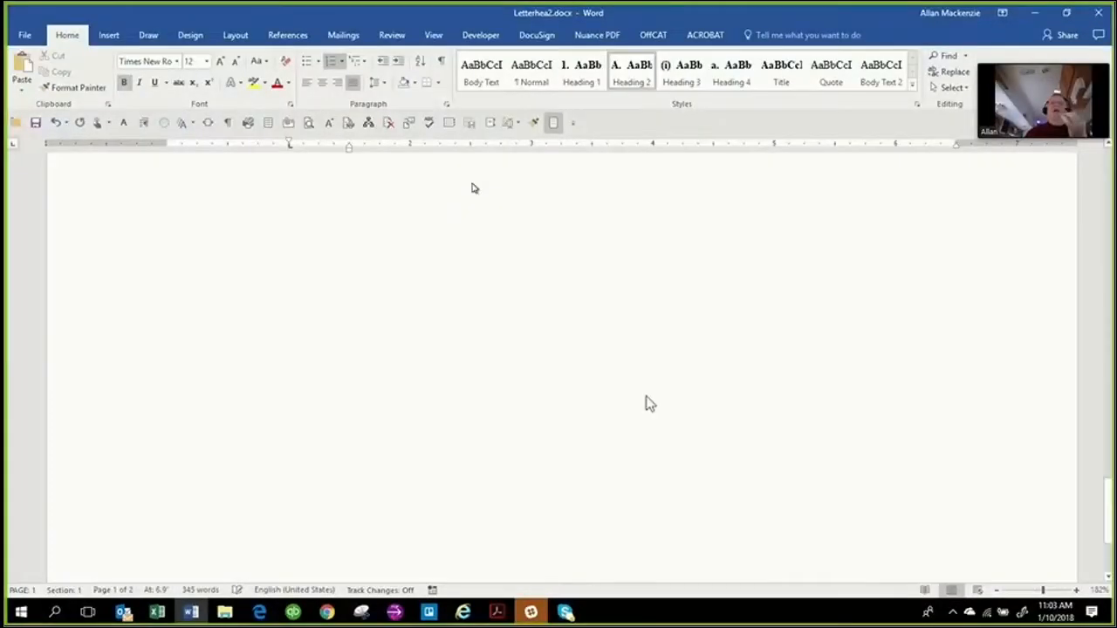
scroll(479, 358, "up", 3)
scroll(314, 292, "up", 2)
left_click(798, 217)
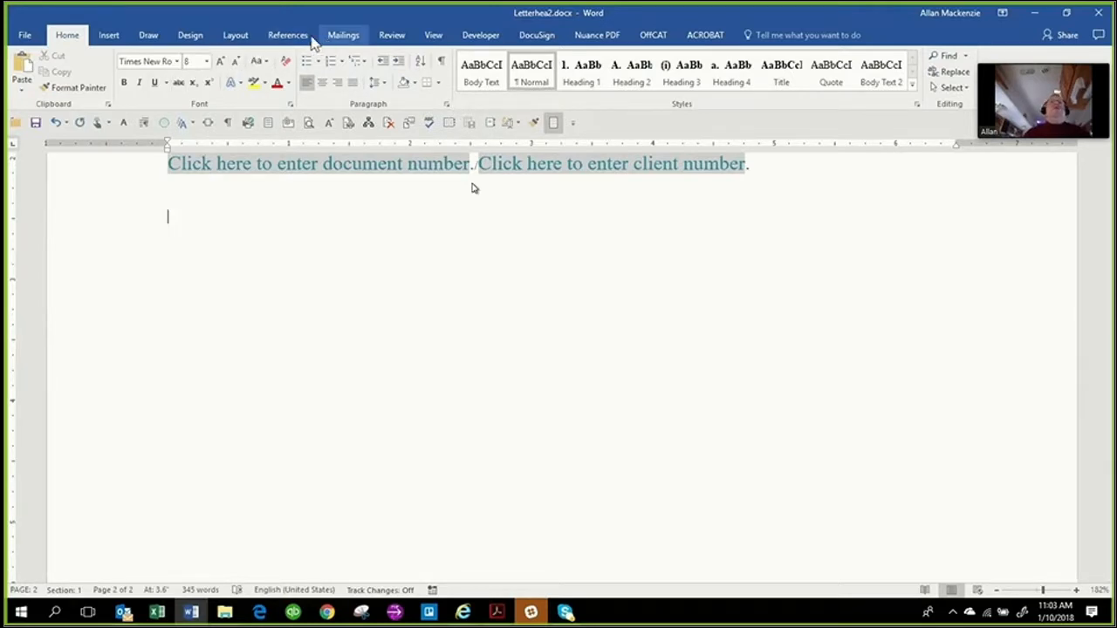
left_click(287, 39)
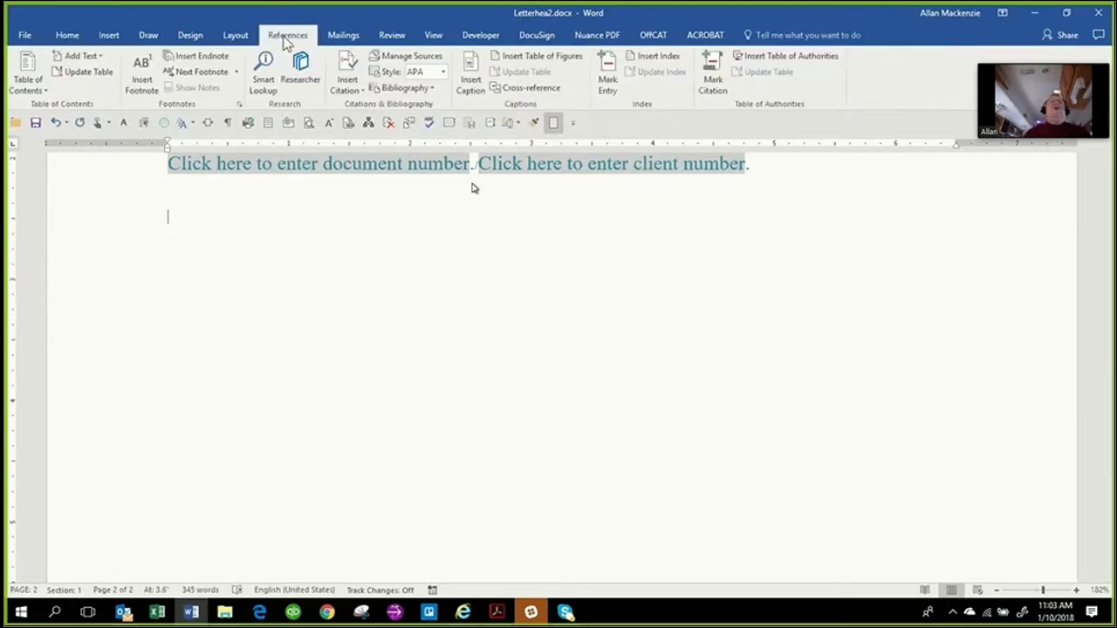
left_click(27, 80)
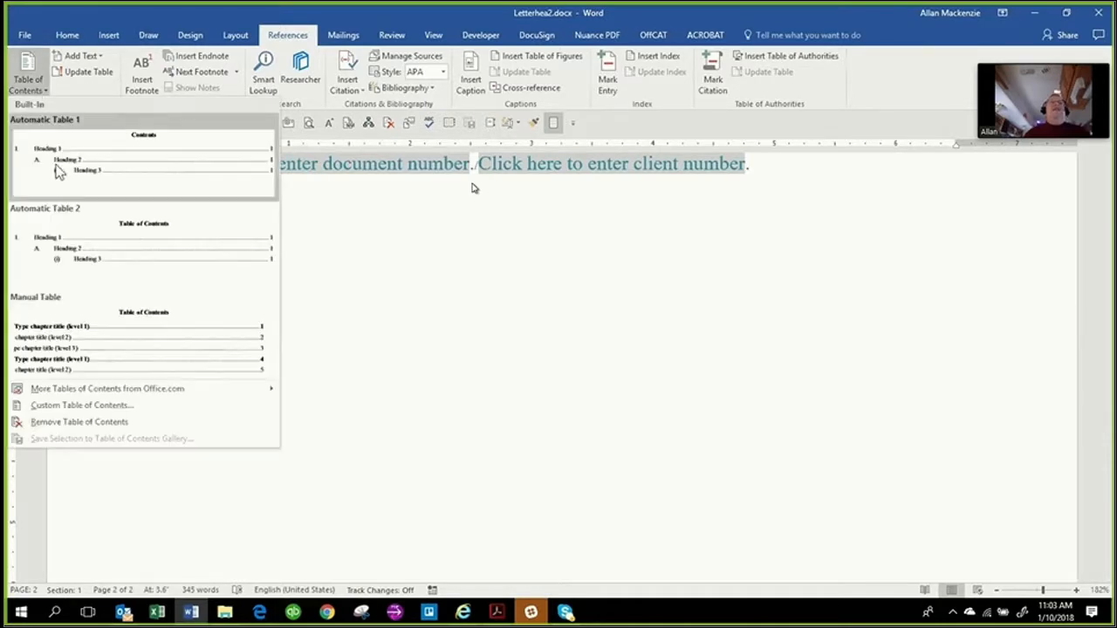
left_click(60, 173)
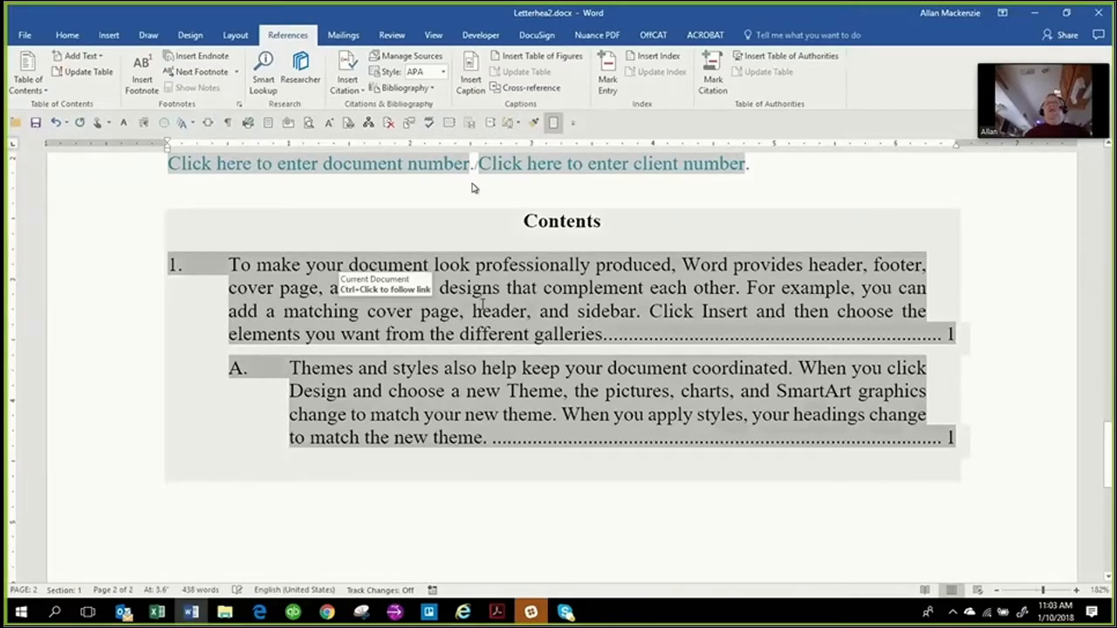
- Follow the first table of contents entry to its heading and look over the letter body
left_click(482, 304, "ctrl")
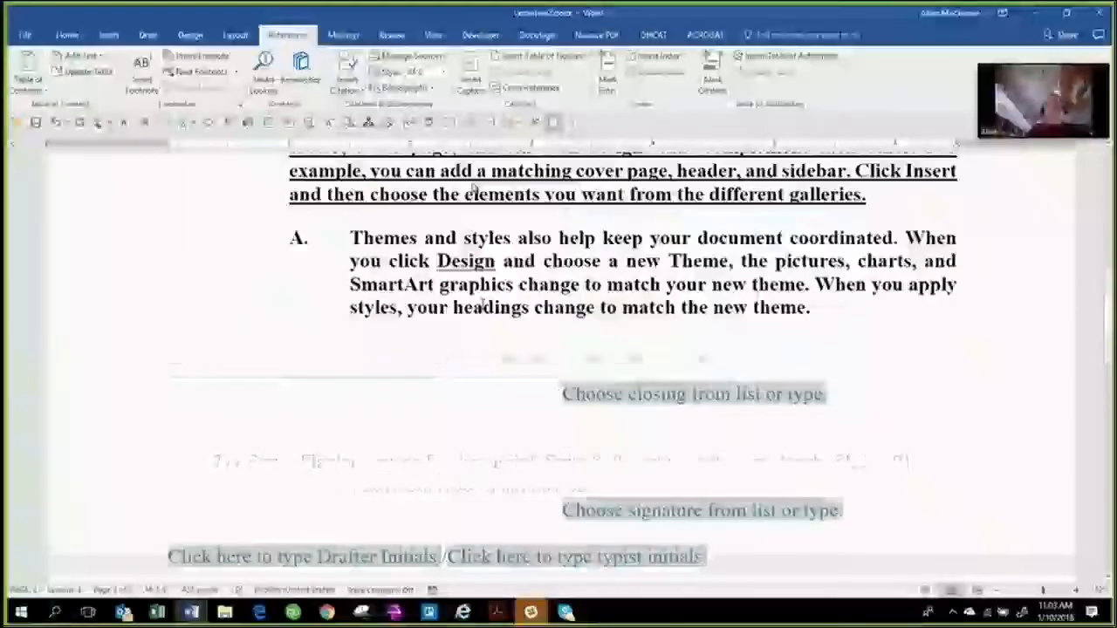
scroll(483, 303, "up", 10)
scroll(559, 367, "down", 5)
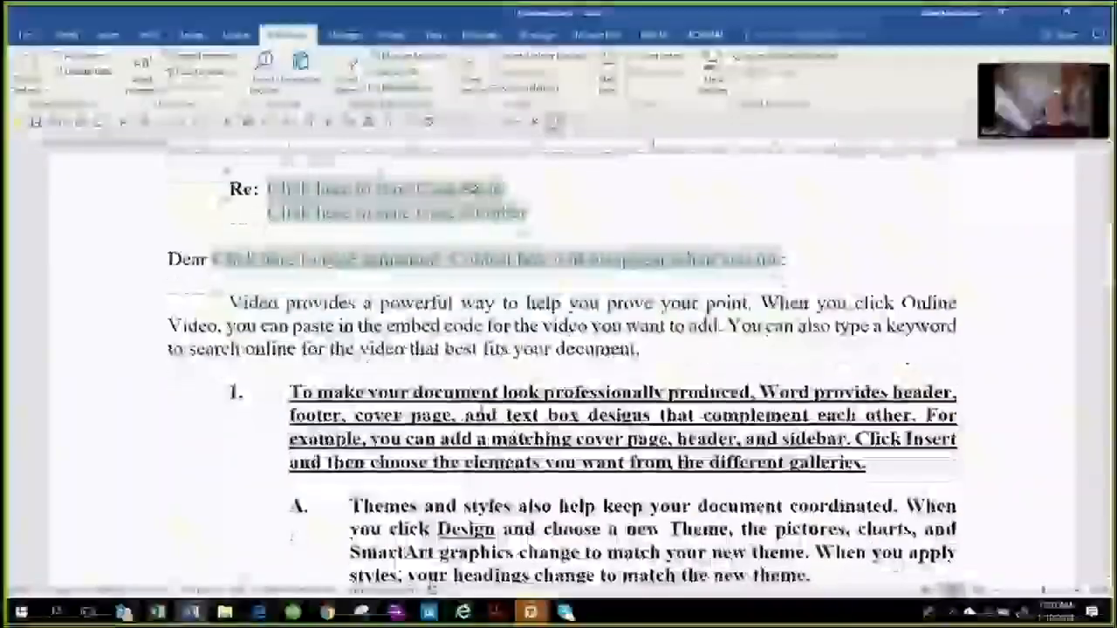
scroll(472, 187, "down", 1)
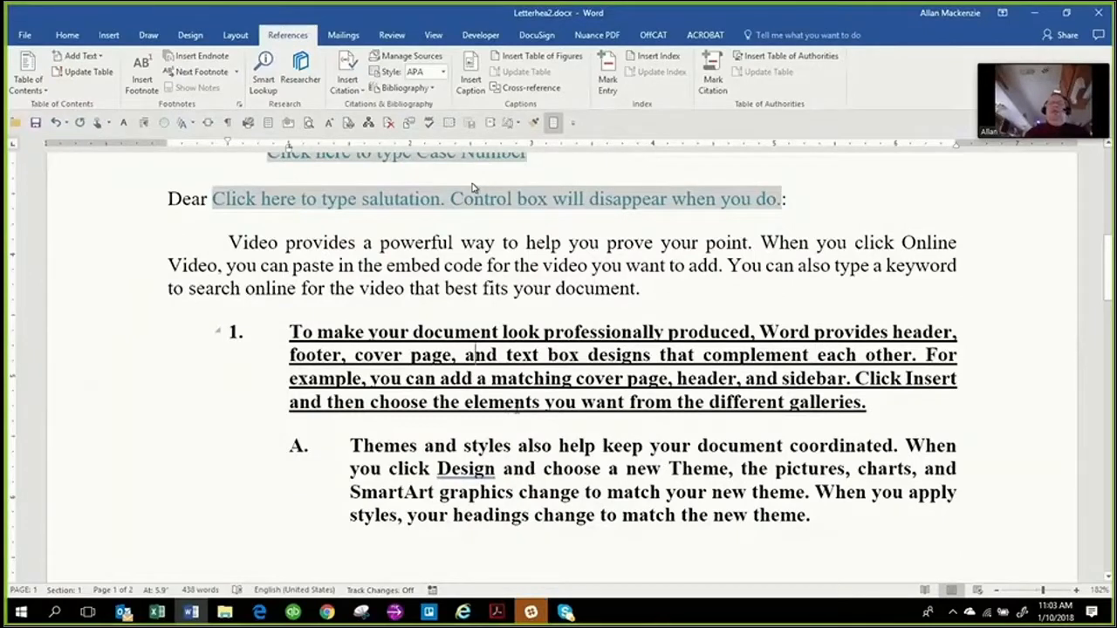
- Apply the Quote style to the third body paragraph, starting "Themes and styles"
scroll(472, 188, "down", 1)
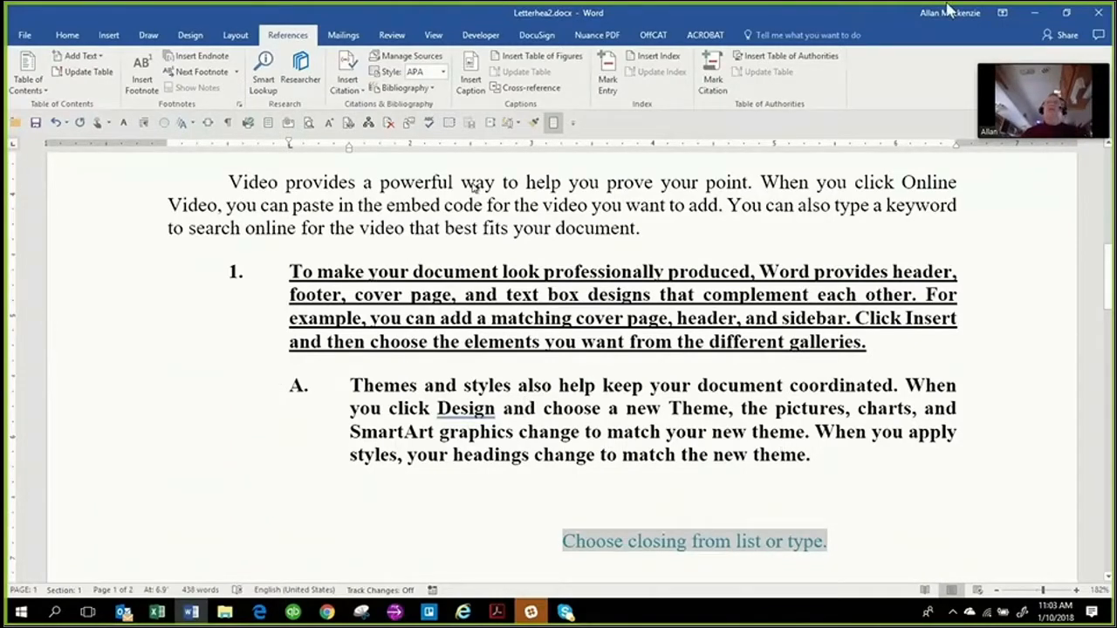
left_click(67, 35)
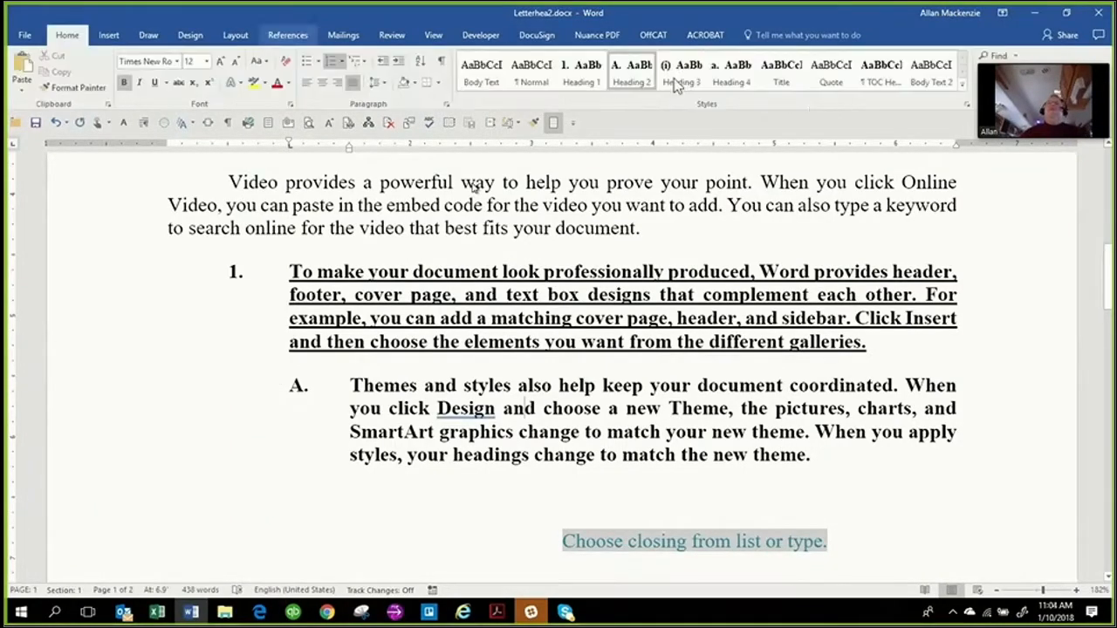
left_click(839, 77)
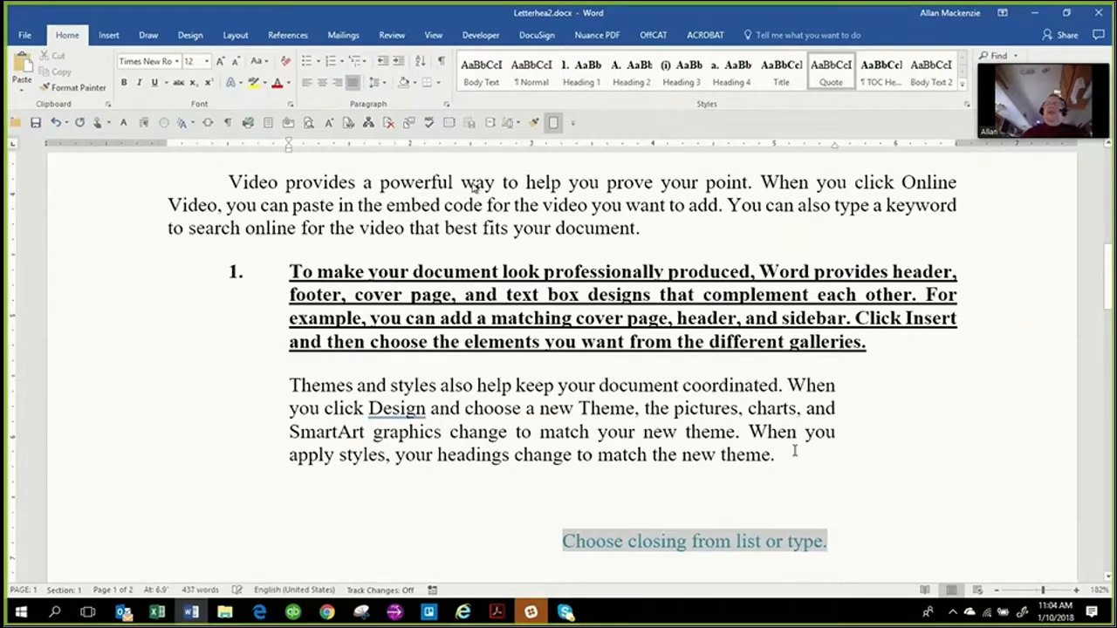
- Switch the "Themes and styles" paragraph through Heading 1 and Heading 2, ending on Heading 3
left_click(788, 453)
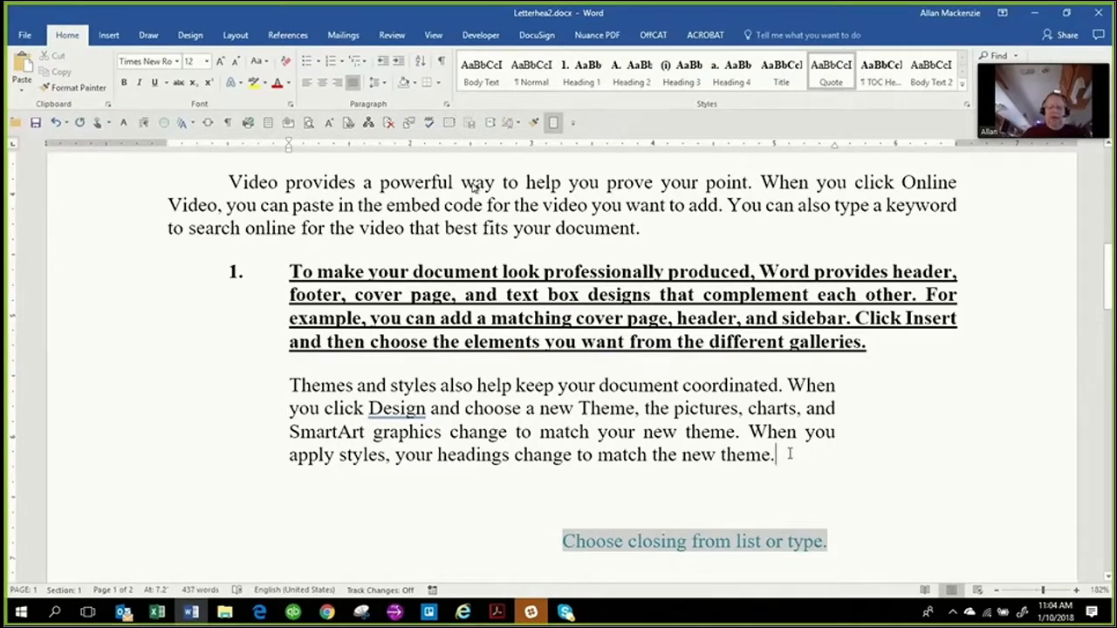
key("ctrl+alt+1")
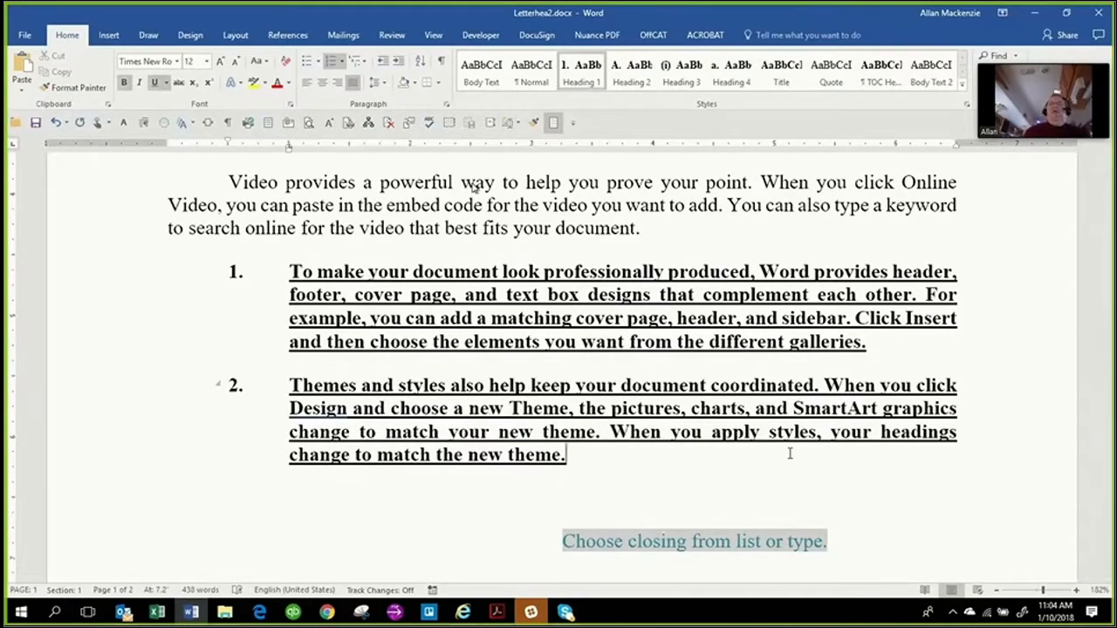
key("ctrl+alt+2")
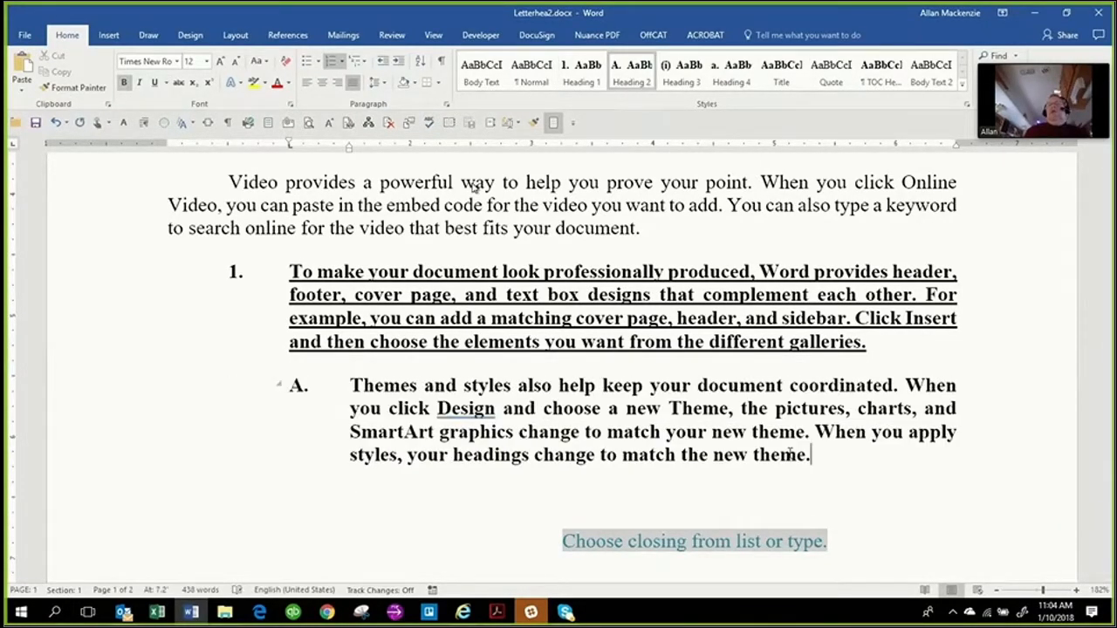
key("ctrl+alt+3")
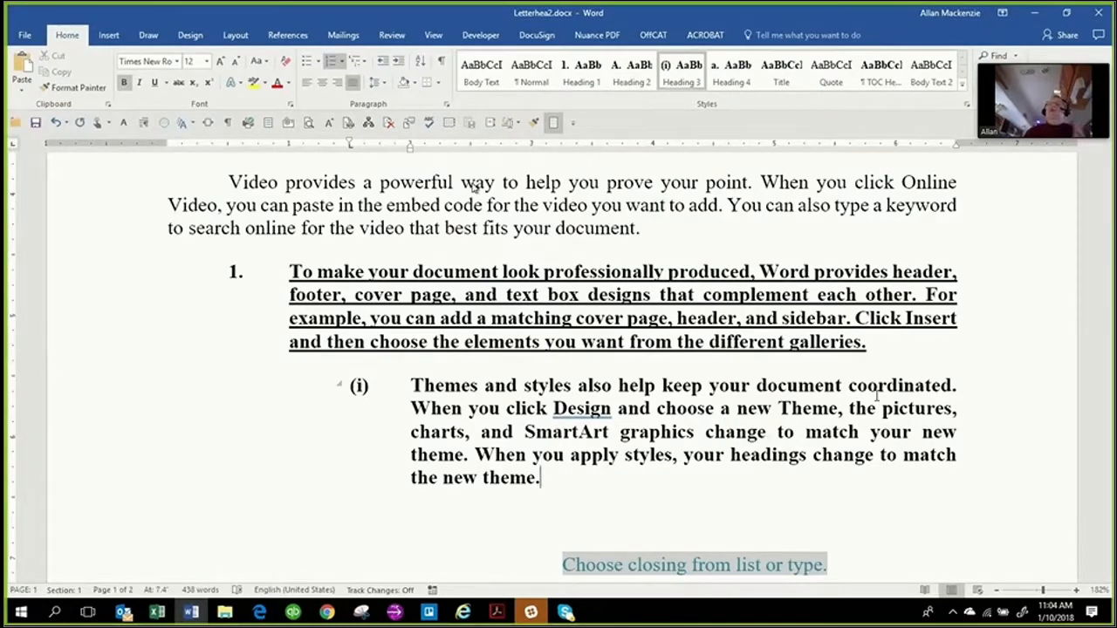
- Look over the letter from its headings to the signature block and dismiss the Slack notification
scroll(697, 432, "down", 10)
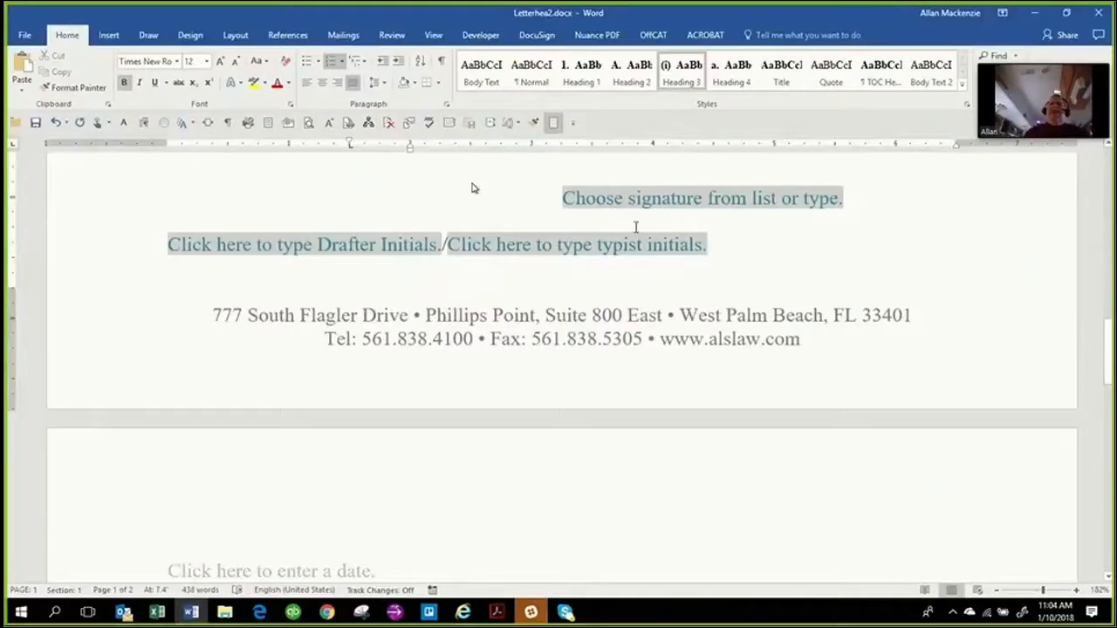
scroll(608, 251, "up", 10)
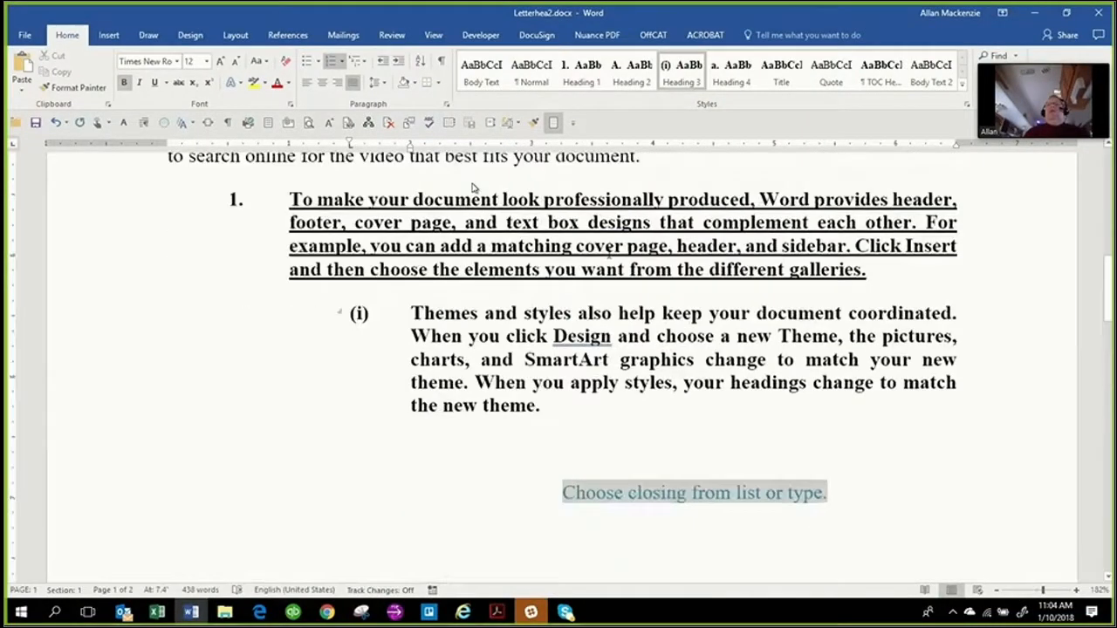
scroll(472, 188, "up", 5)
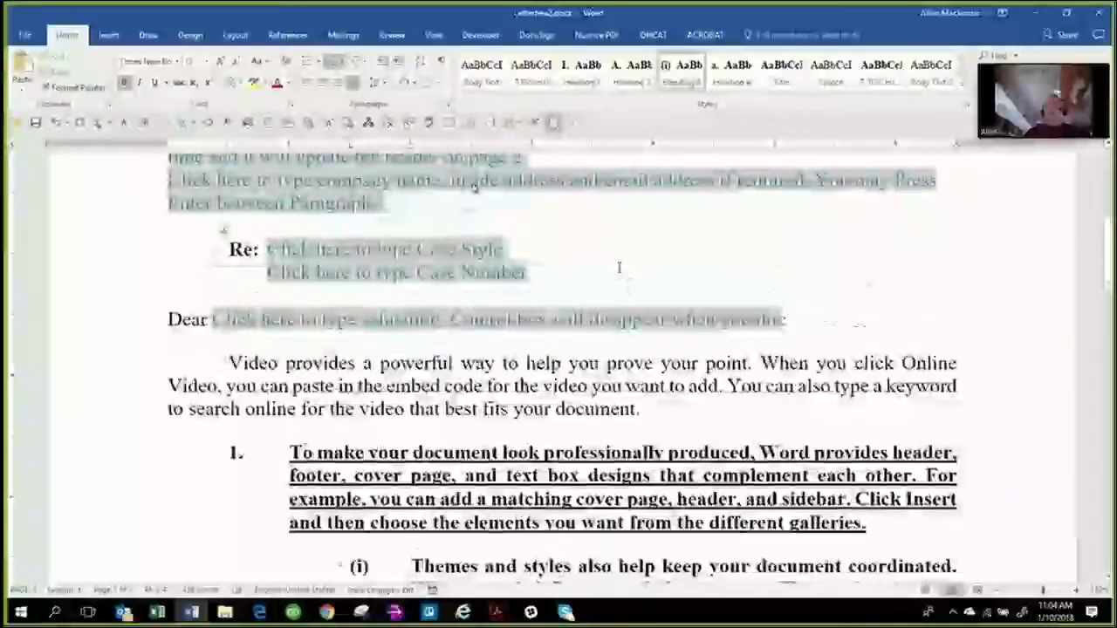
scroll(472, 187, "down", 1)
scroll(472, 188, "down", 1)
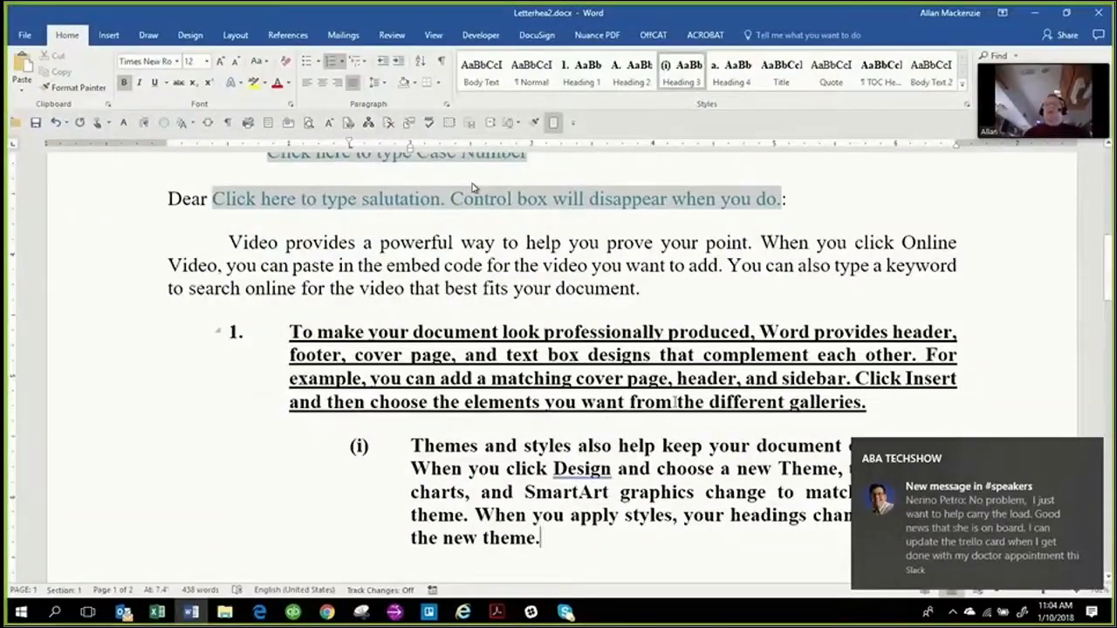
left_click(1089, 451)
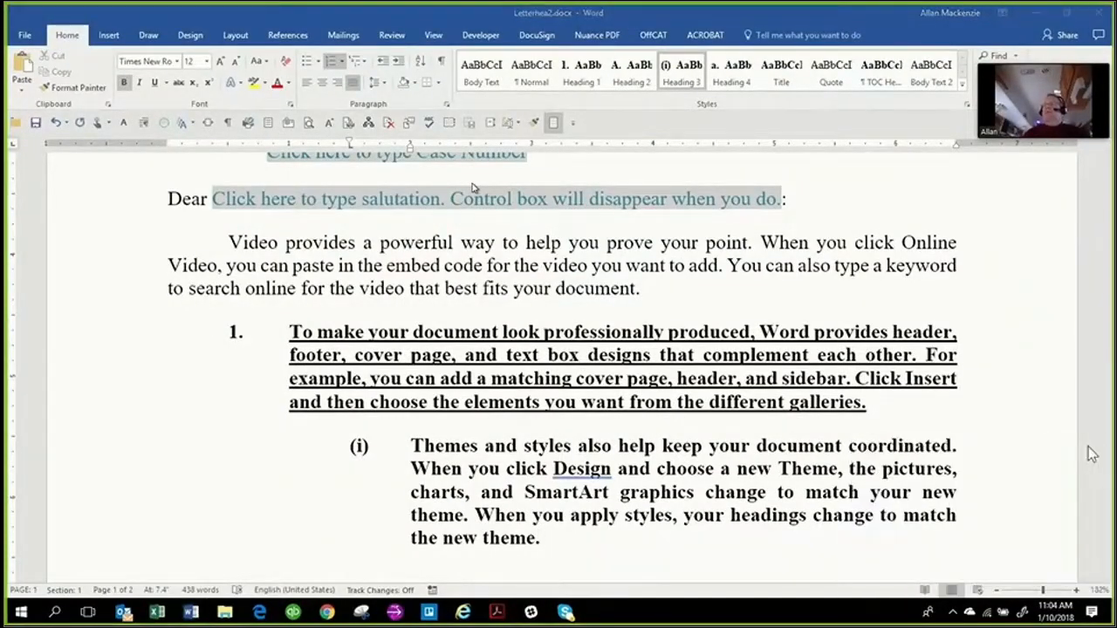
- Generate three paragraphs of sample text below the table of contents with =rand(3)
scroll(470, 137, "down", 1)
scroll(469, 299, "down", 3)
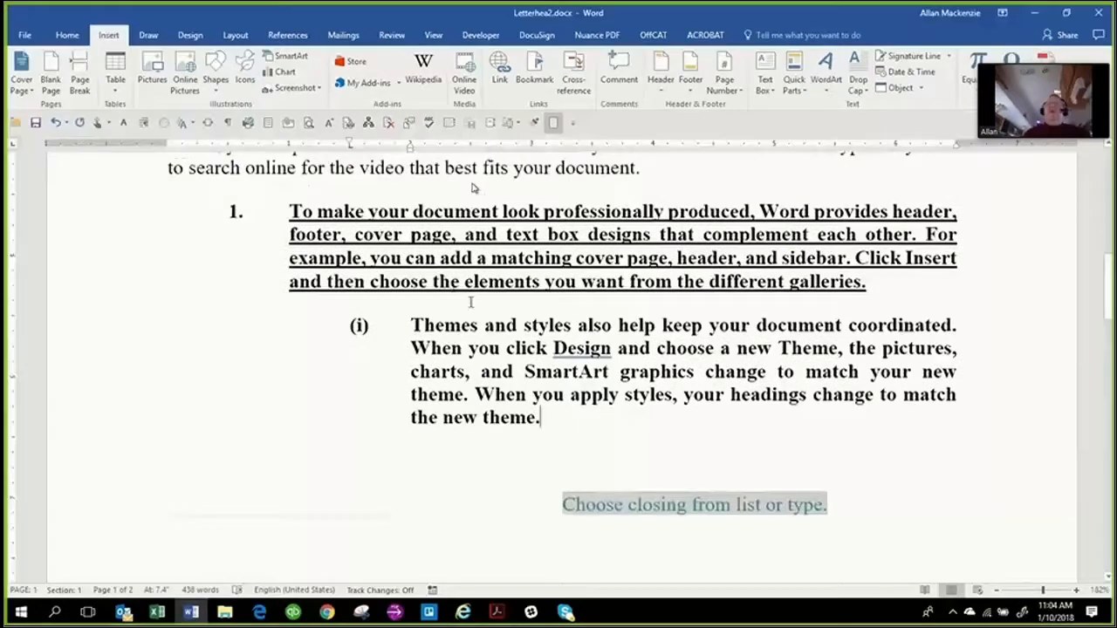
scroll(471, 185, "down", 8)
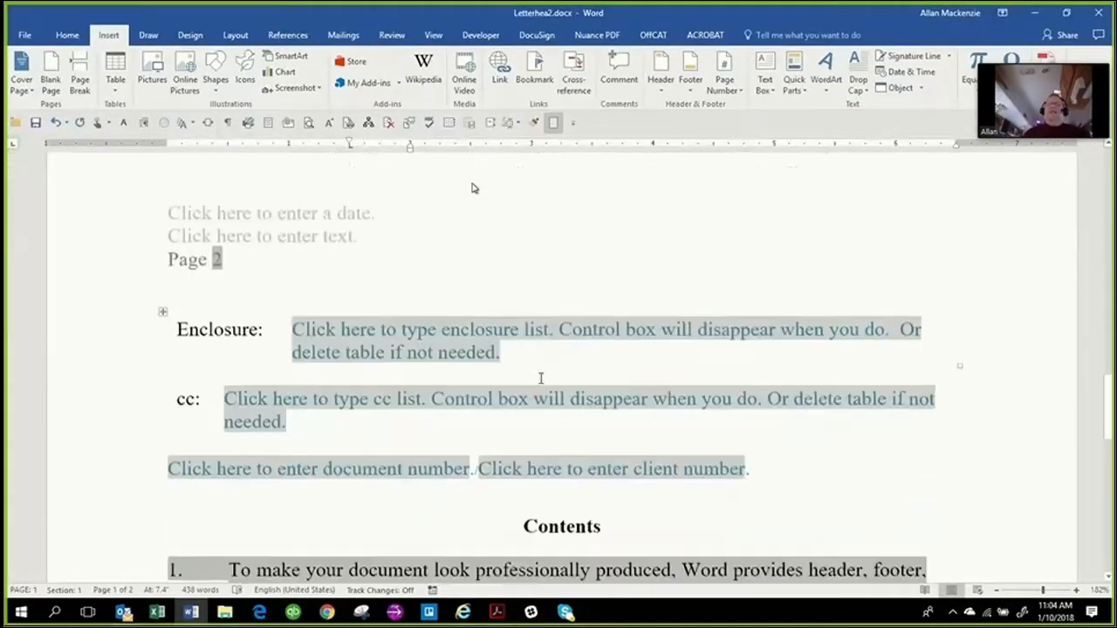
scroll(472, 188, "down", 2)
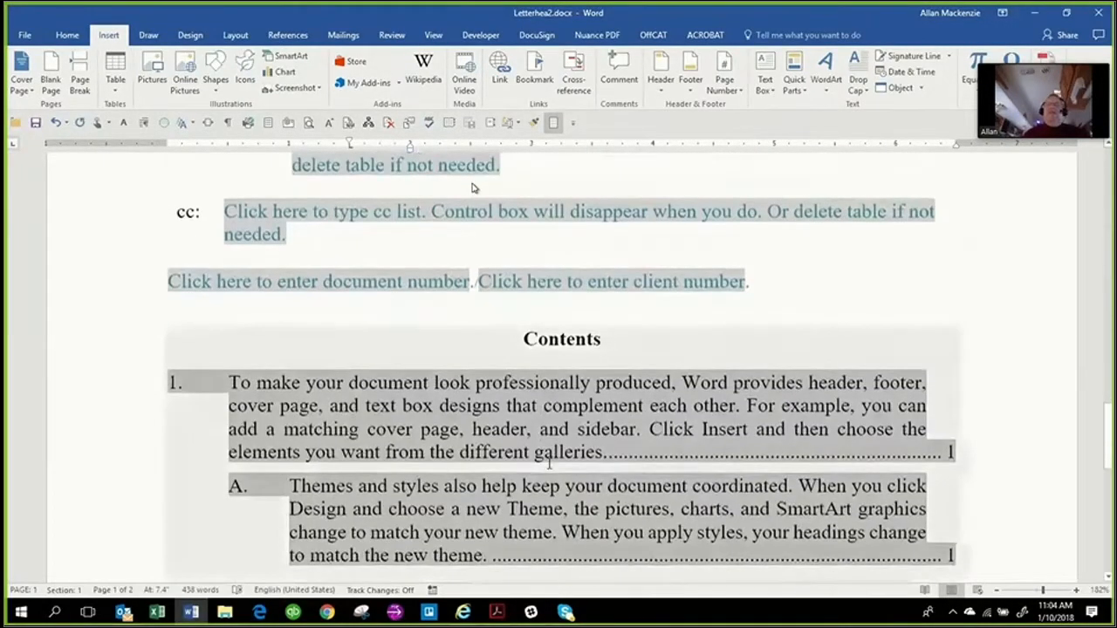
scroll(472, 187, "down", 4)
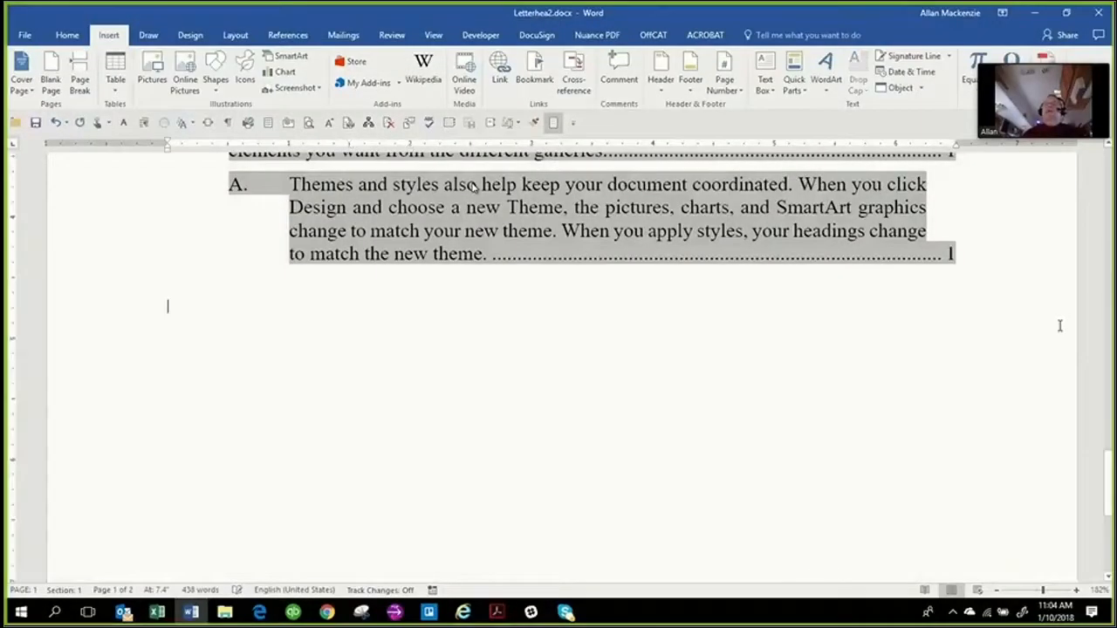
type("=")
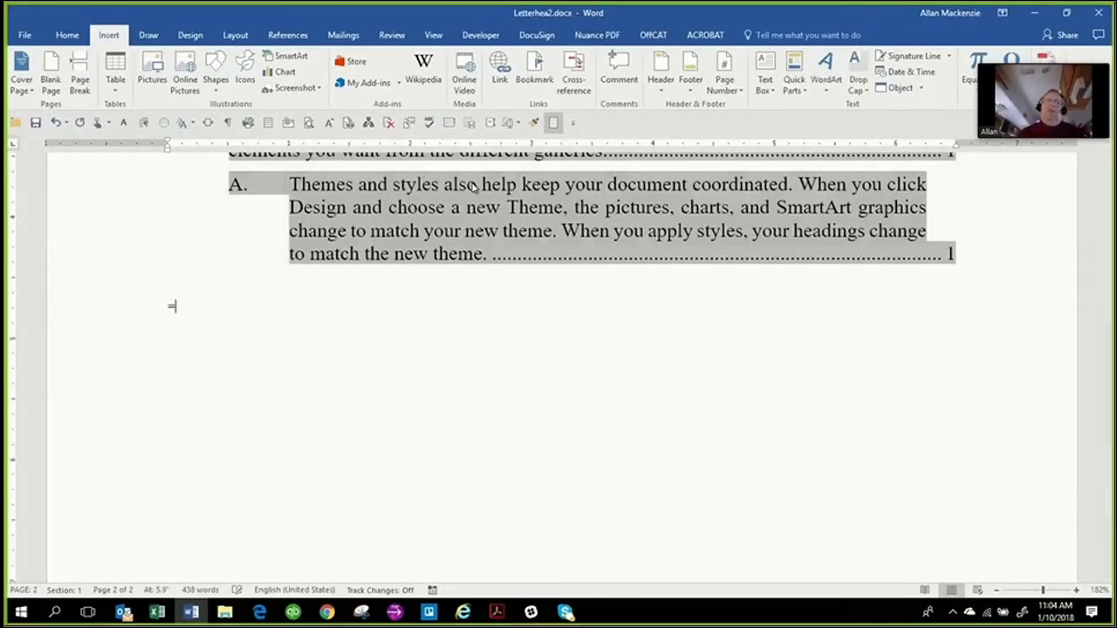
type("rand(3)")
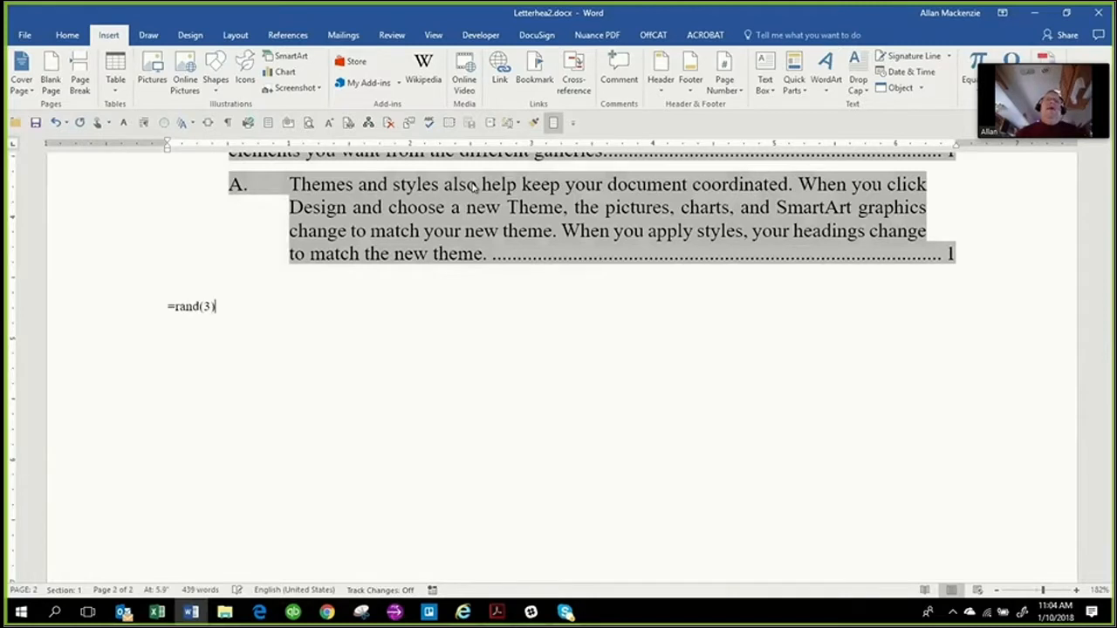
key("Return")
- Apply Body Text to the new sample paragraphs and Quote to the one starting "To make your document look"
left_click_drag(139, 313, 127, 459)
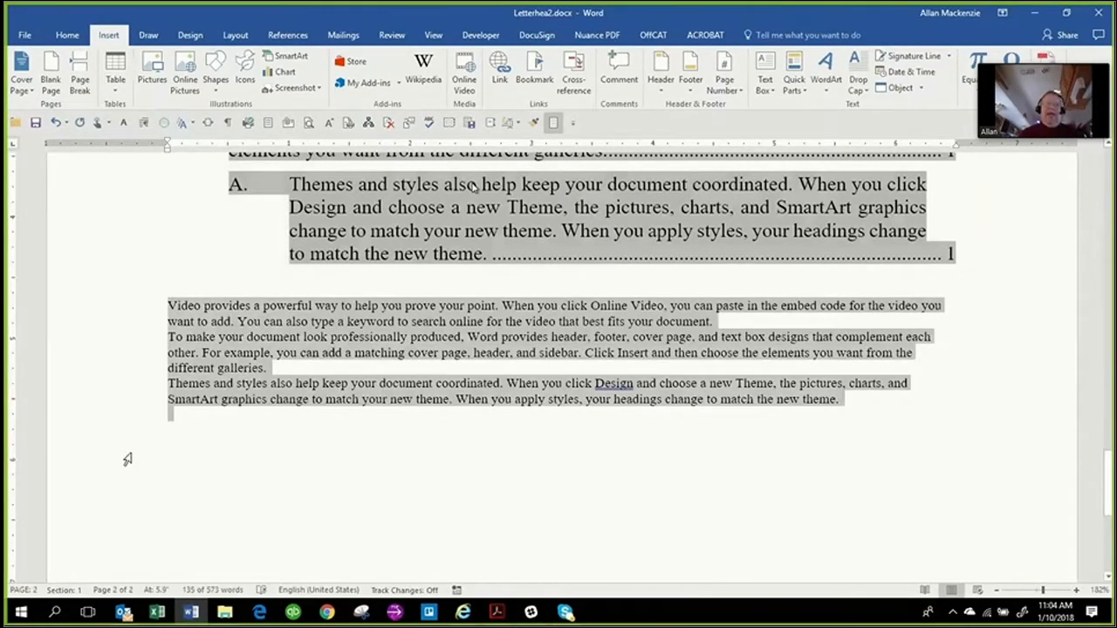
key("alt+b")
left_click(441, 397)
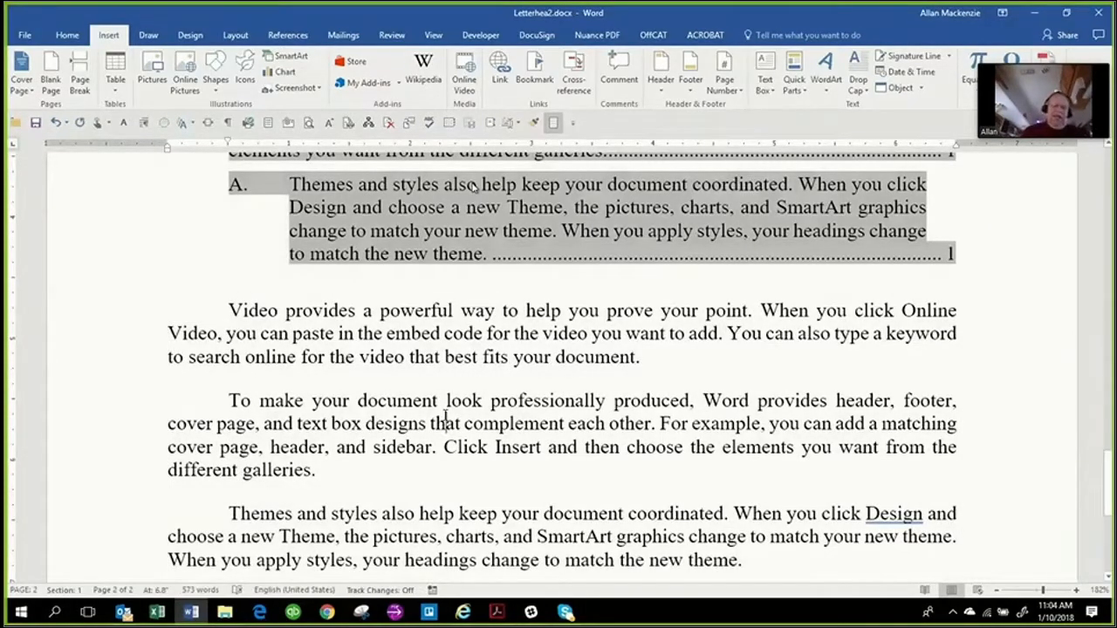
key("alt+q")
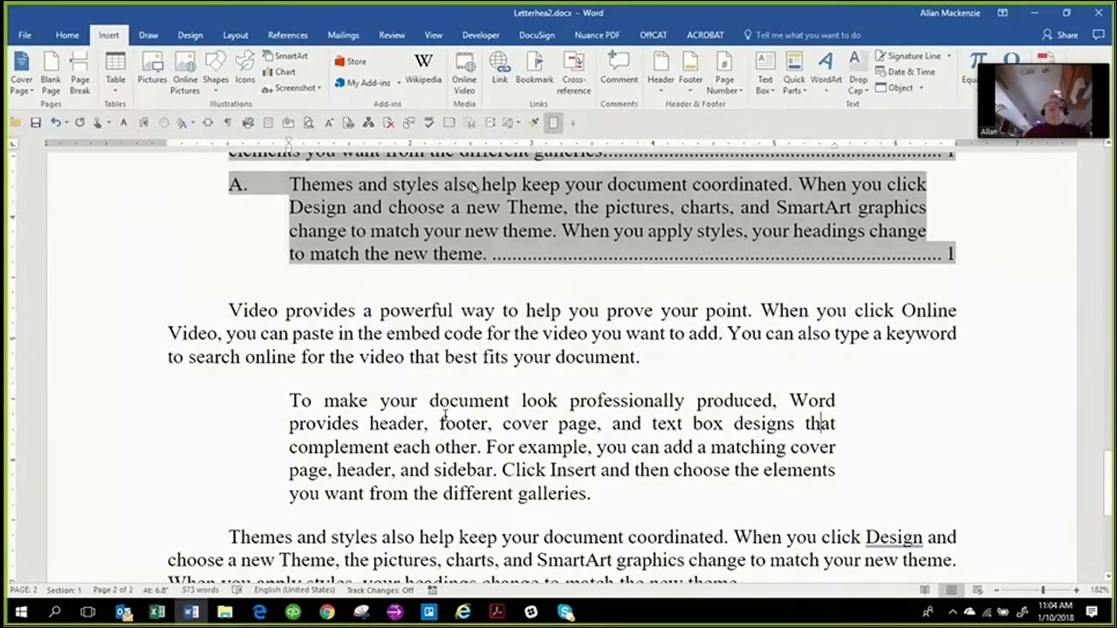
- Modify the Quote style so its text is bold, italic and underlined
left_click(67, 35)
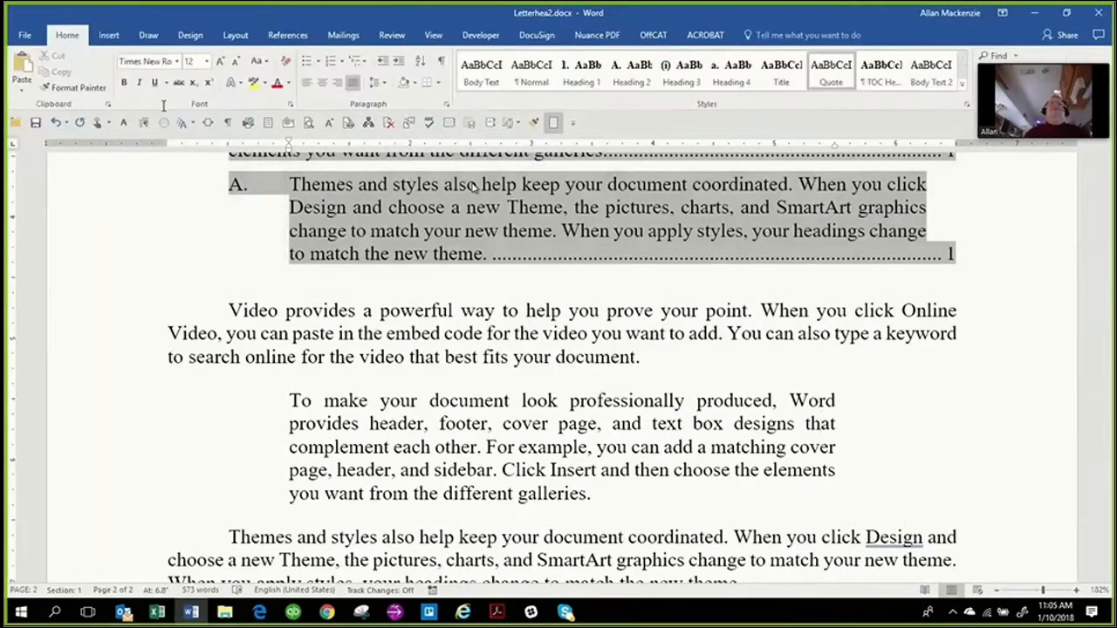
scroll(474, 186, "up", 10)
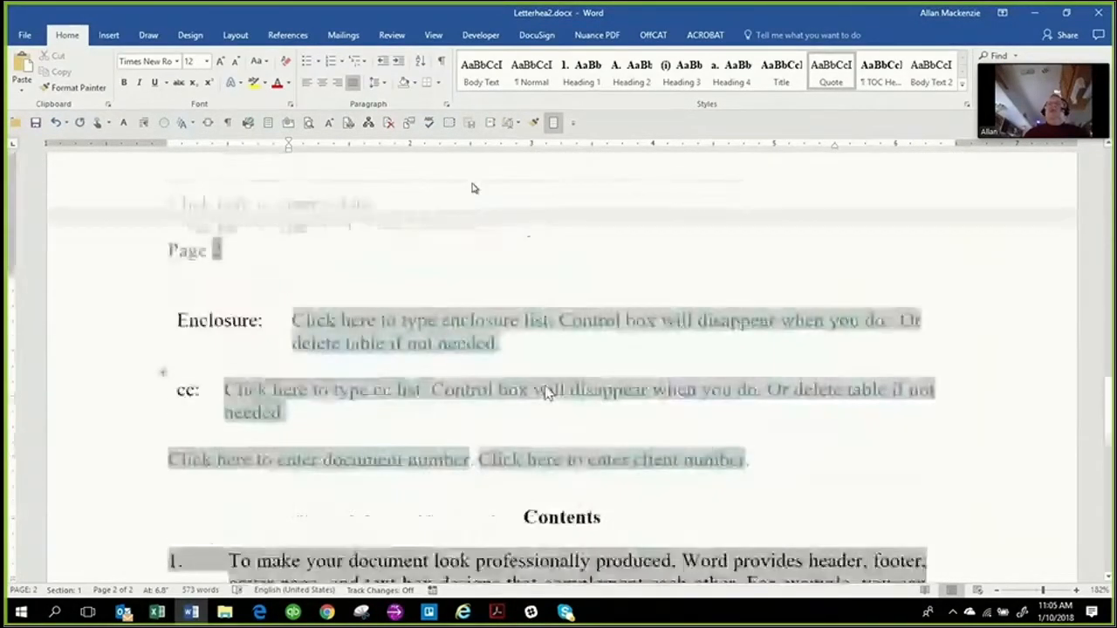
scroll(474, 189, "up", 10)
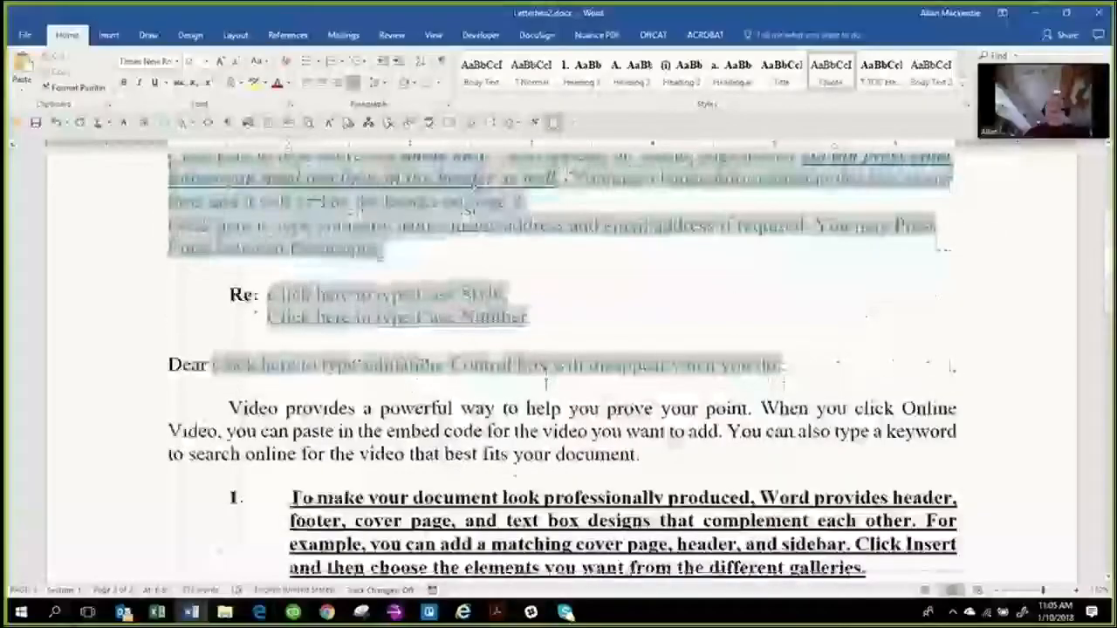
scroll(474, 188, "up", 2)
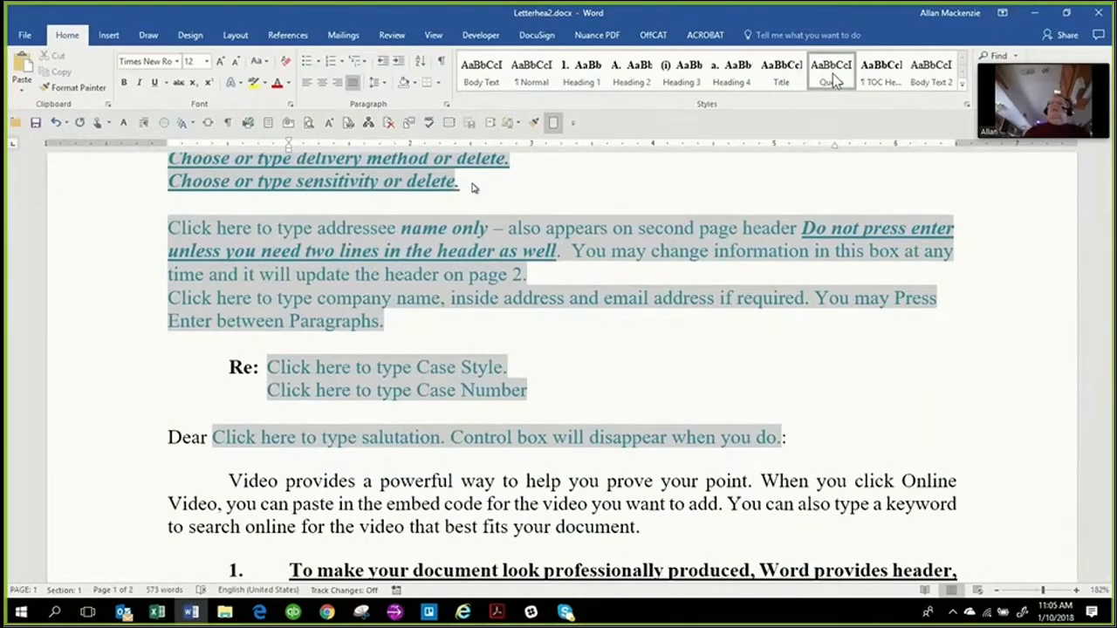
right_click(834, 79)
left_click(847, 98)
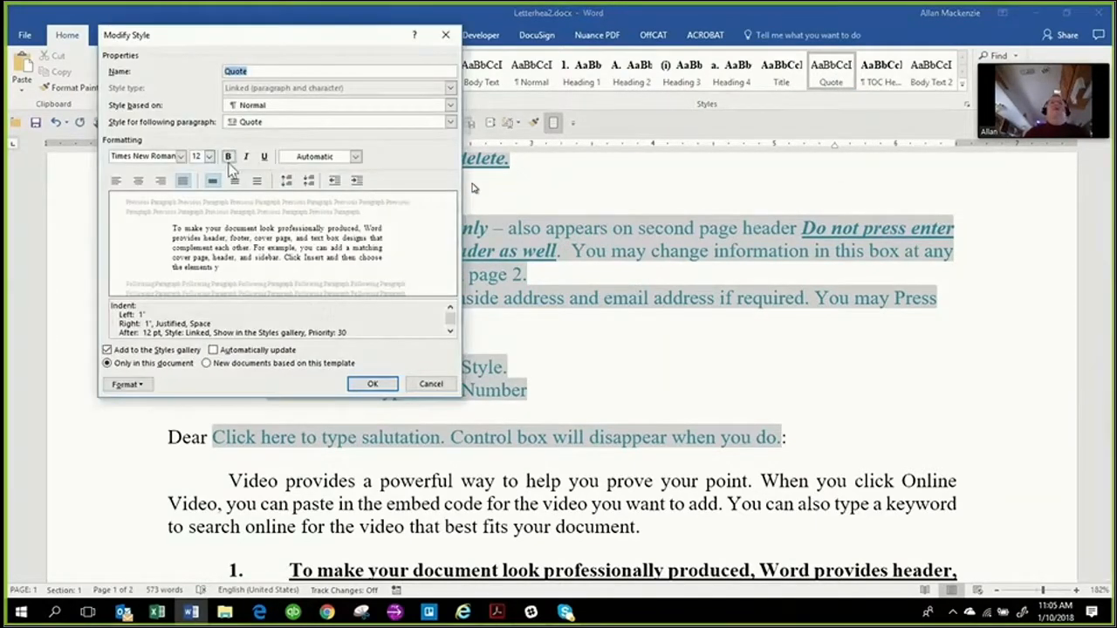
left_click(247, 160)
left_click(264, 159)
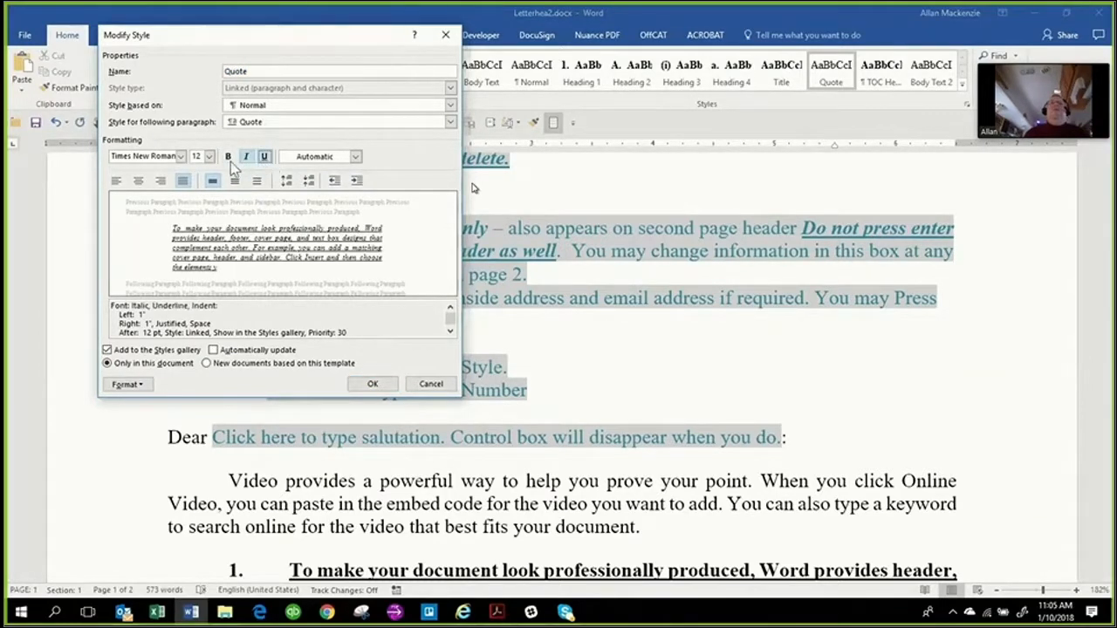
left_click(229, 160)
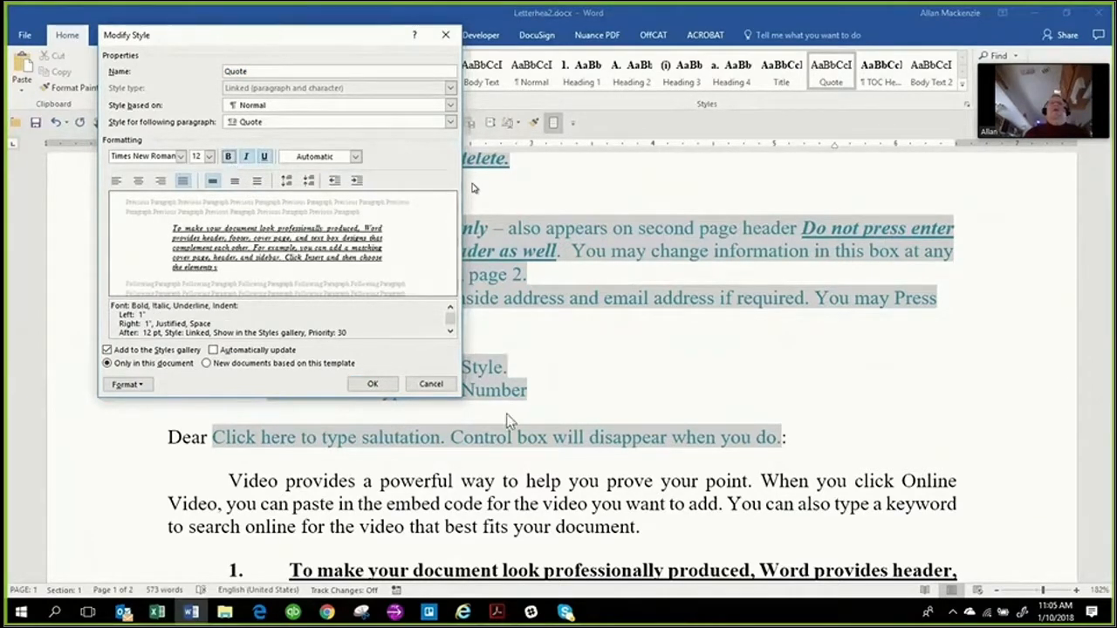
left_click(375, 384)
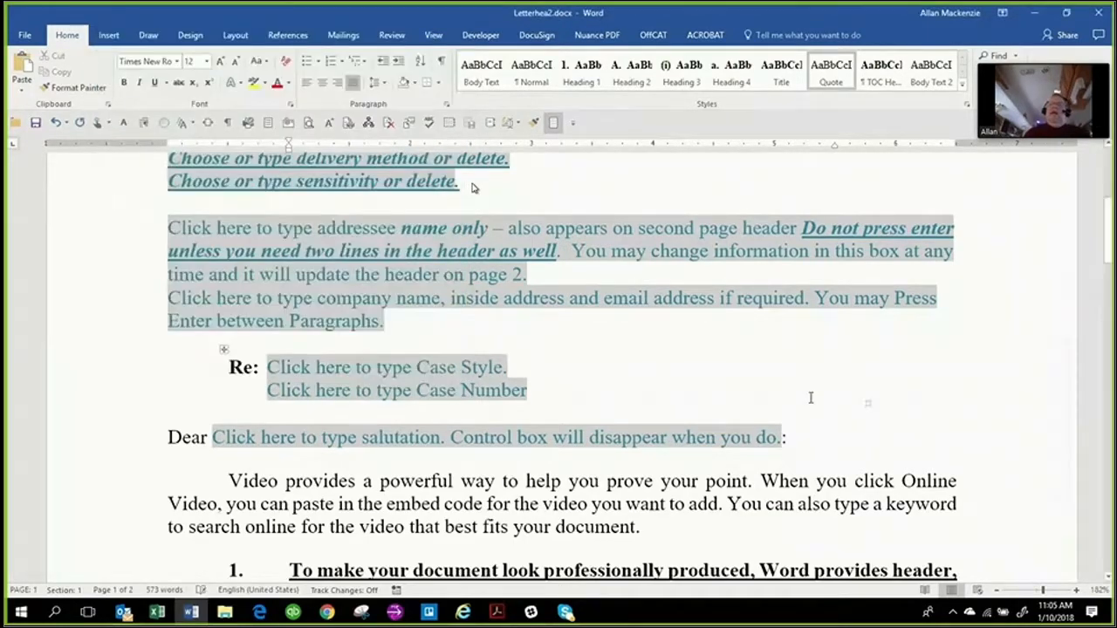
- Look over the quoted paragraph on page 2 and the table of contents above it
scroll(813, 397, "down", 3)
scroll(811, 396, "down", 10)
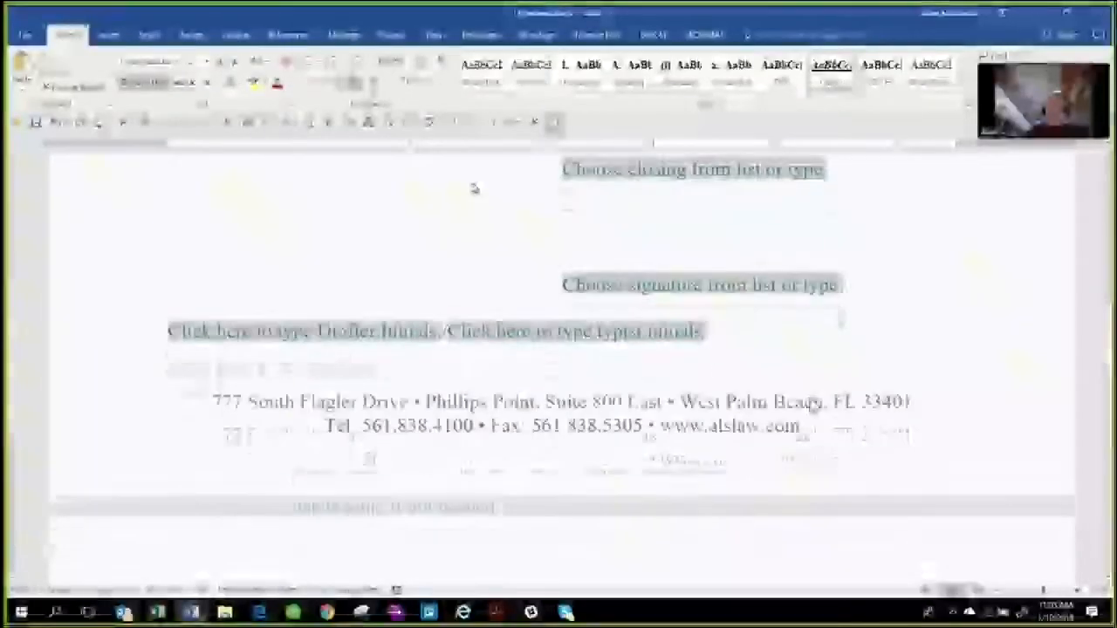
scroll(810, 397, "down", 4)
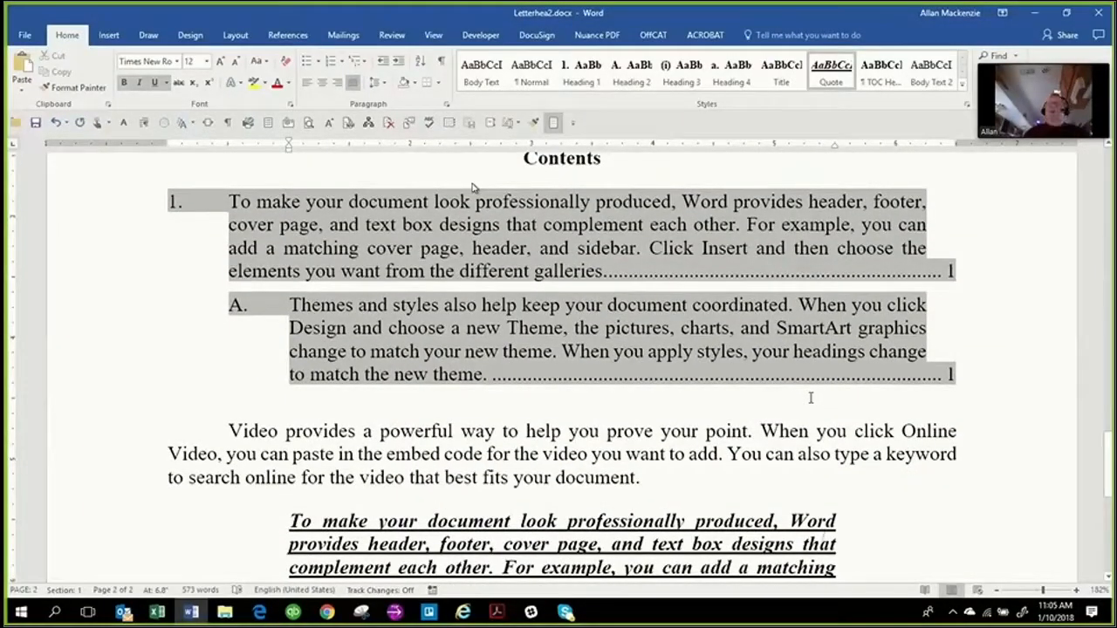
scroll(810, 398, "down", 2)
scroll(474, 190, "down", 1)
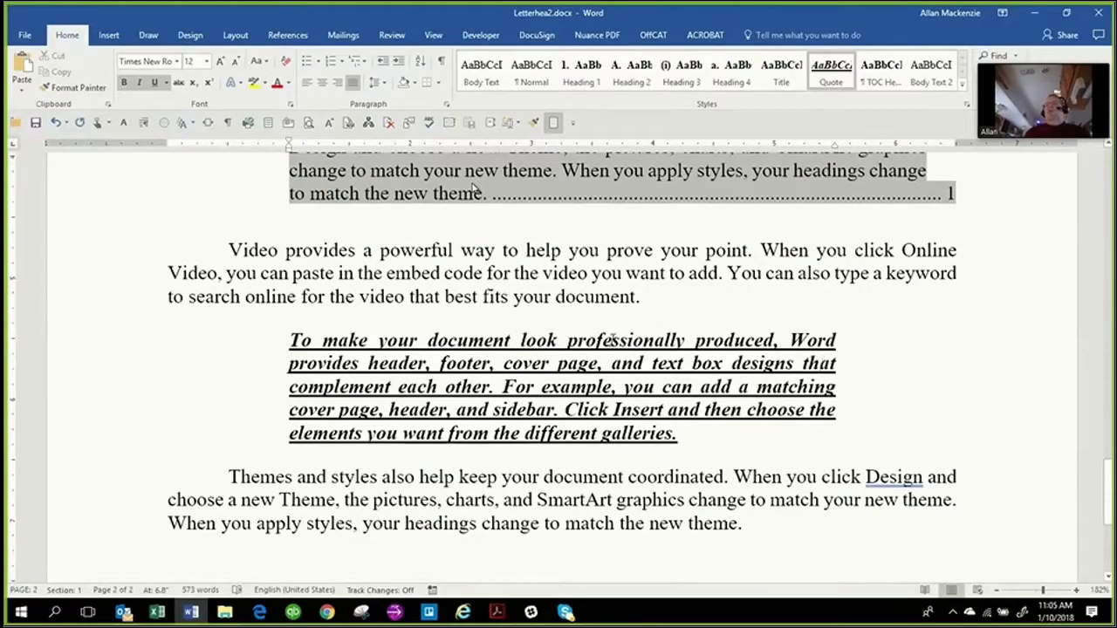
scroll(474, 190, "up", 6)
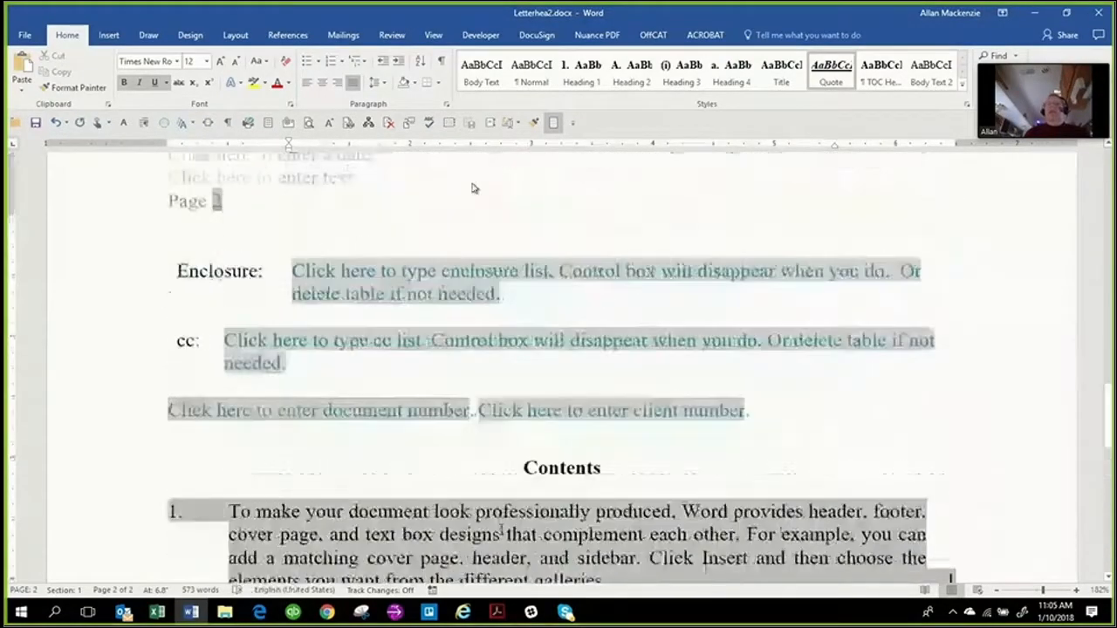
scroll(473, 188, "down", 2)
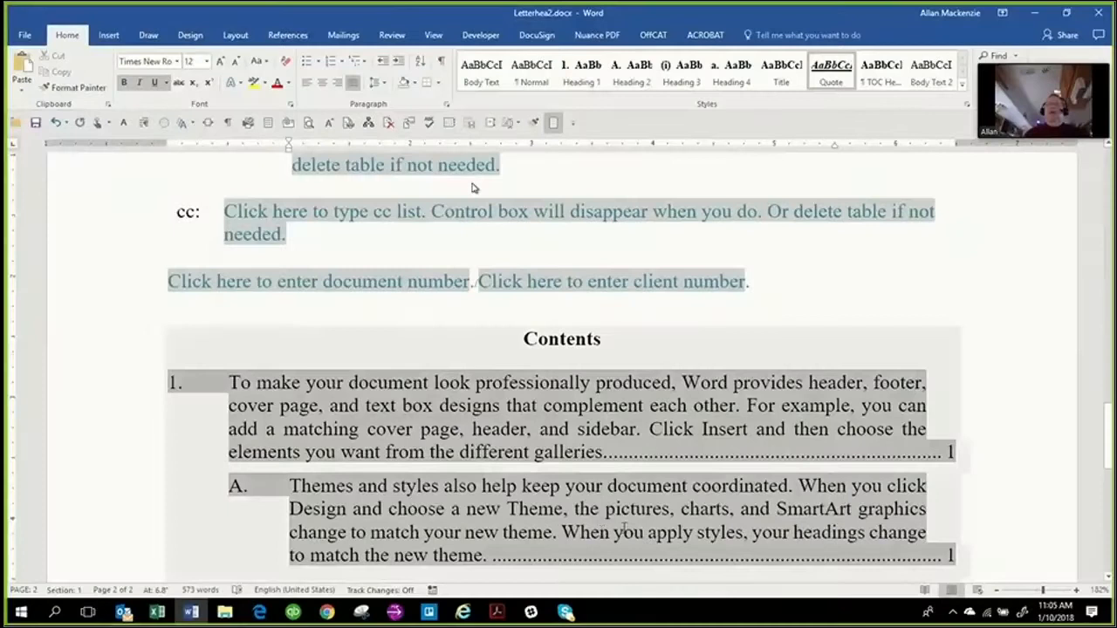
- Apply Heading 2 to the "Video provides a powerful way" paragraph directly below the table of contents
scroll(473, 189, "down", 2)
left_click(438, 552)
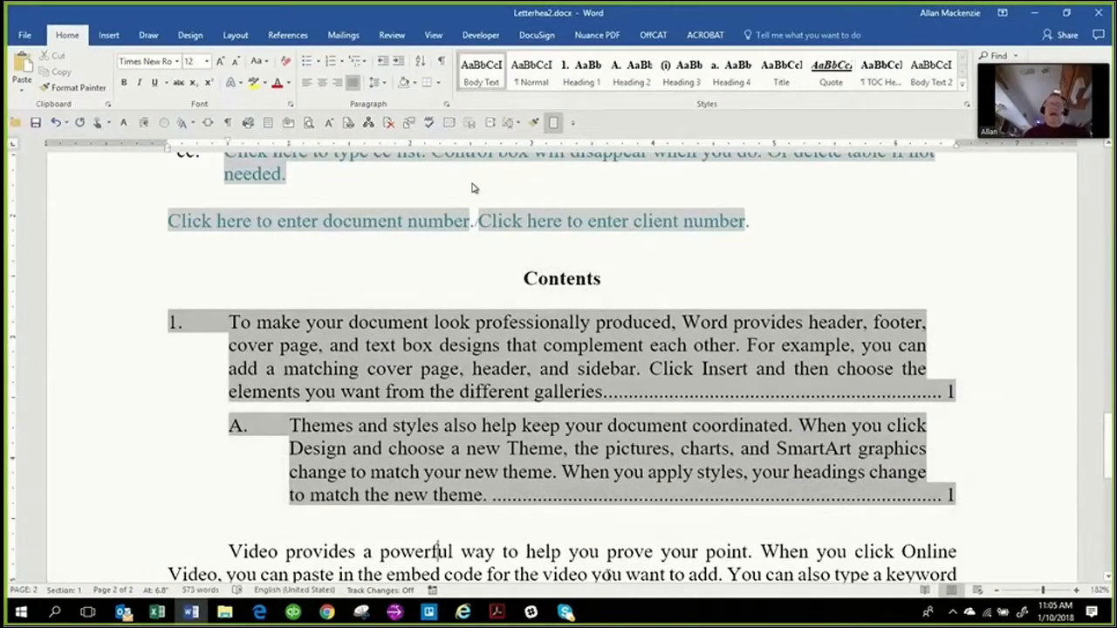
key("ctrl+alt+2")
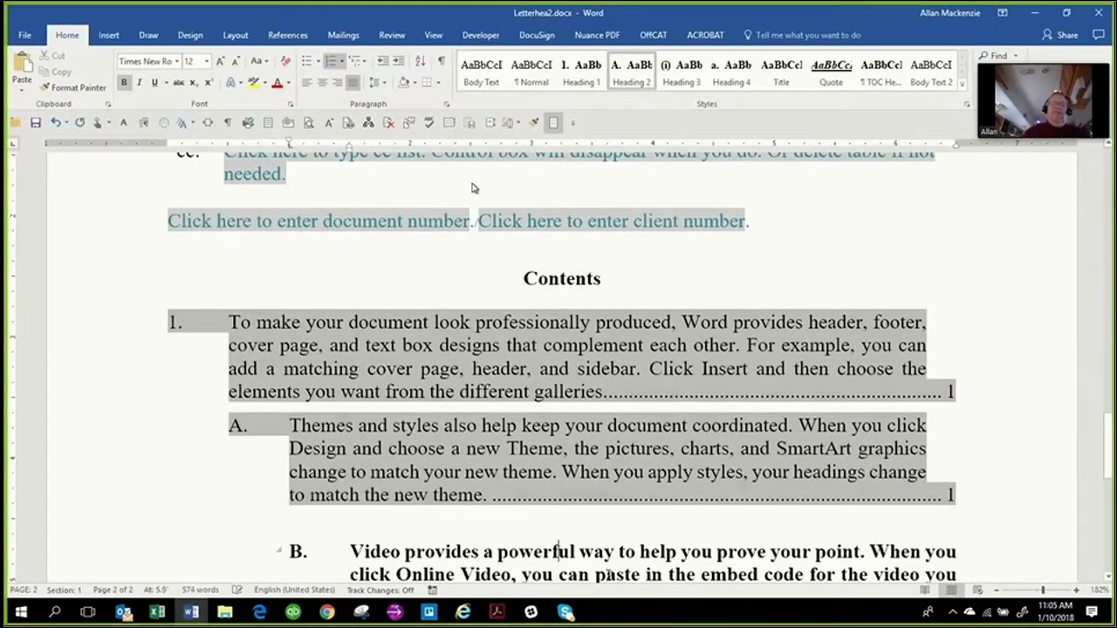
- Update the entire table of contents and check its entries against the headings
right_click(448, 375)
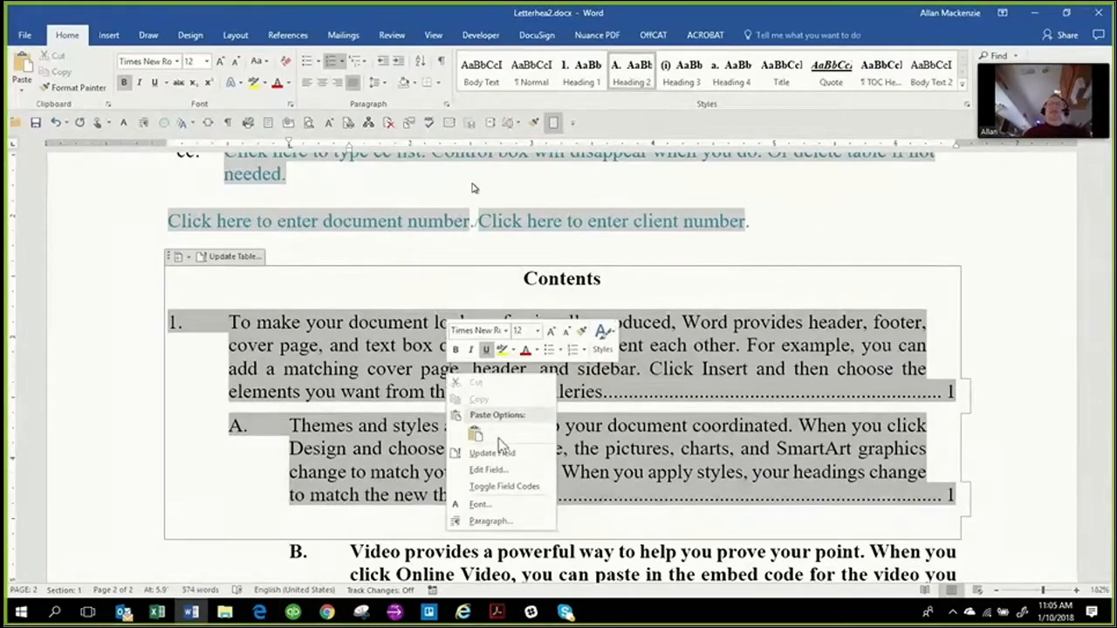
left_click(494, 457)
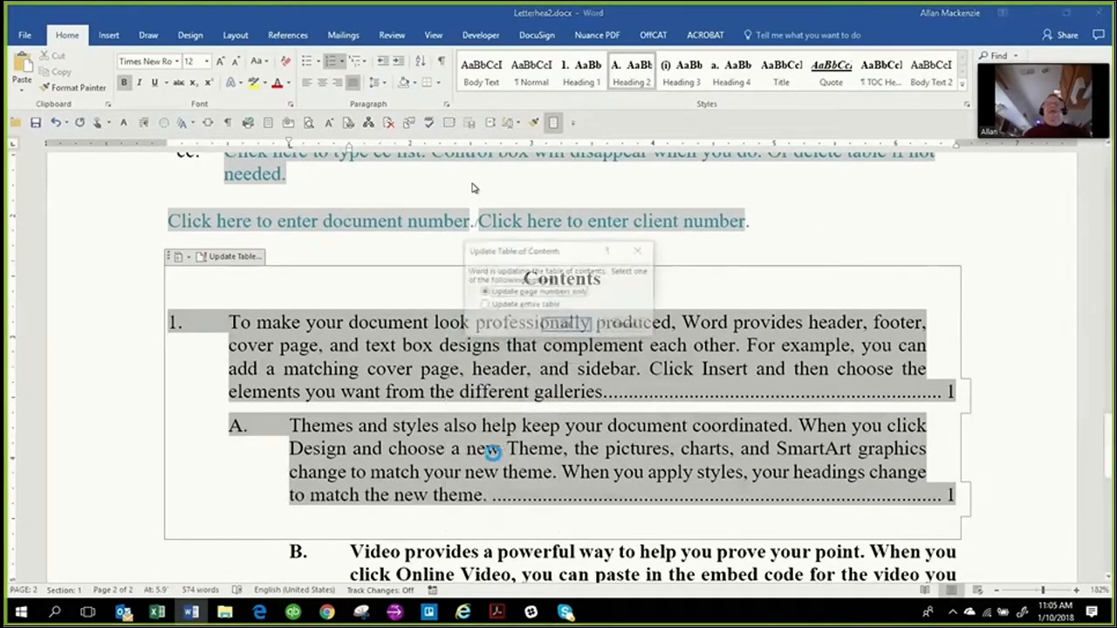
left_click(520, 310)
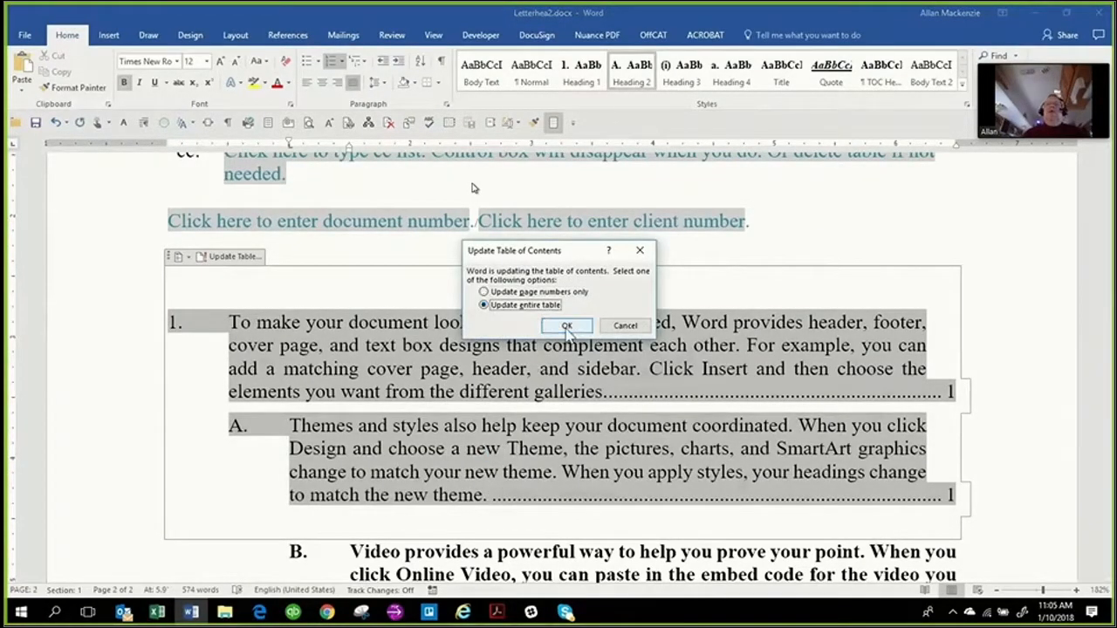
left_click(568, 325)
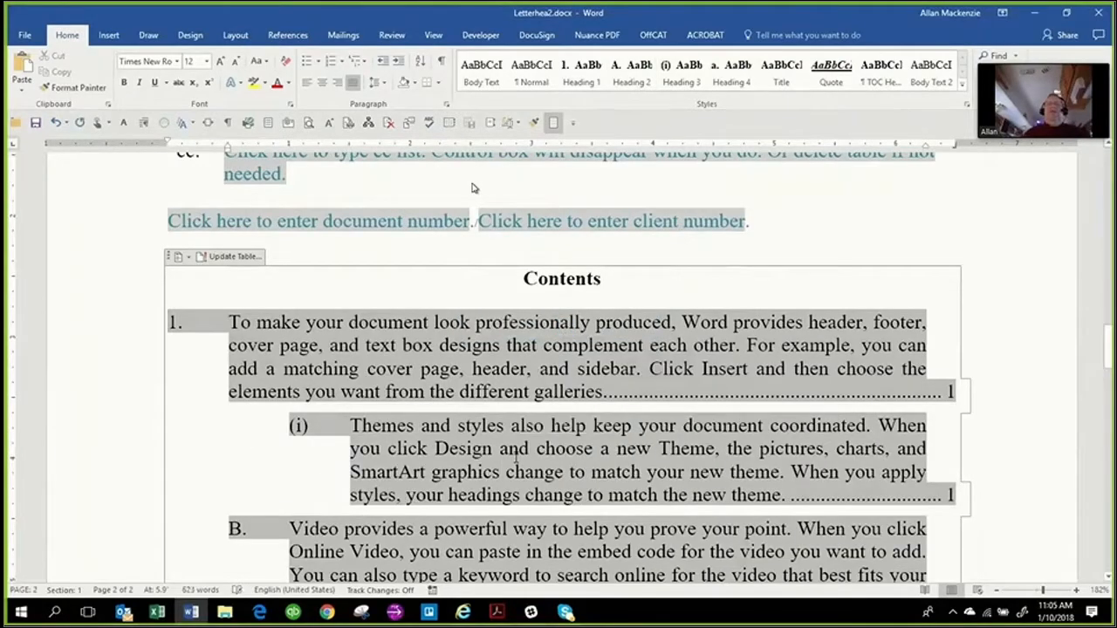
scroll(520, 414, "down", 5)
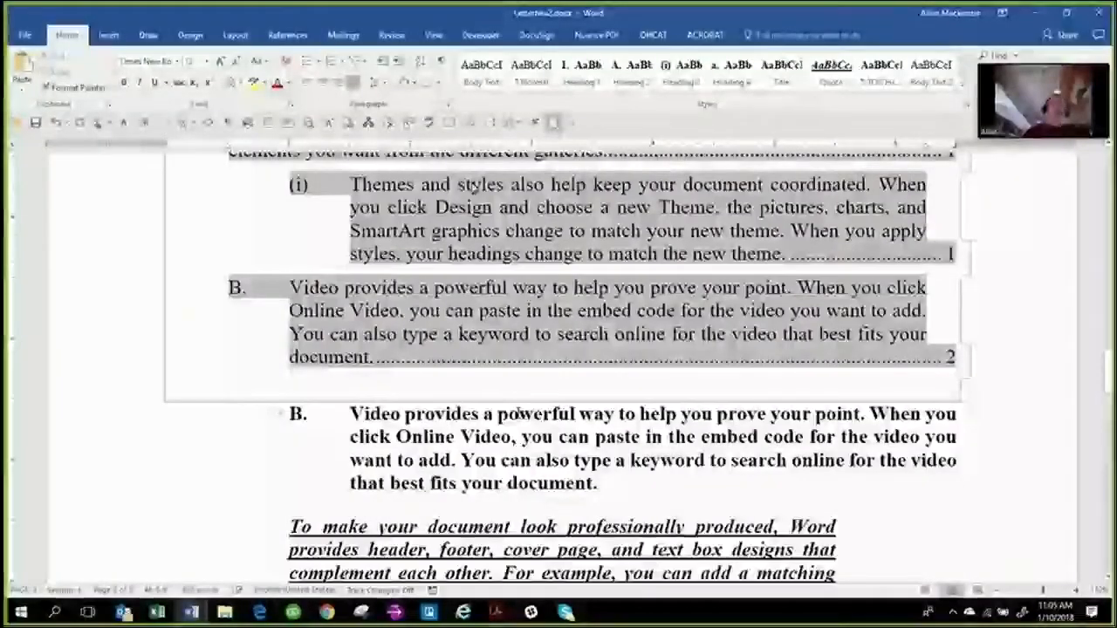
- Review the Line and Page Breaks options of the Heading 2 paragraph below the table of contents, switching Keep with next on and off
left_click(520, 414)
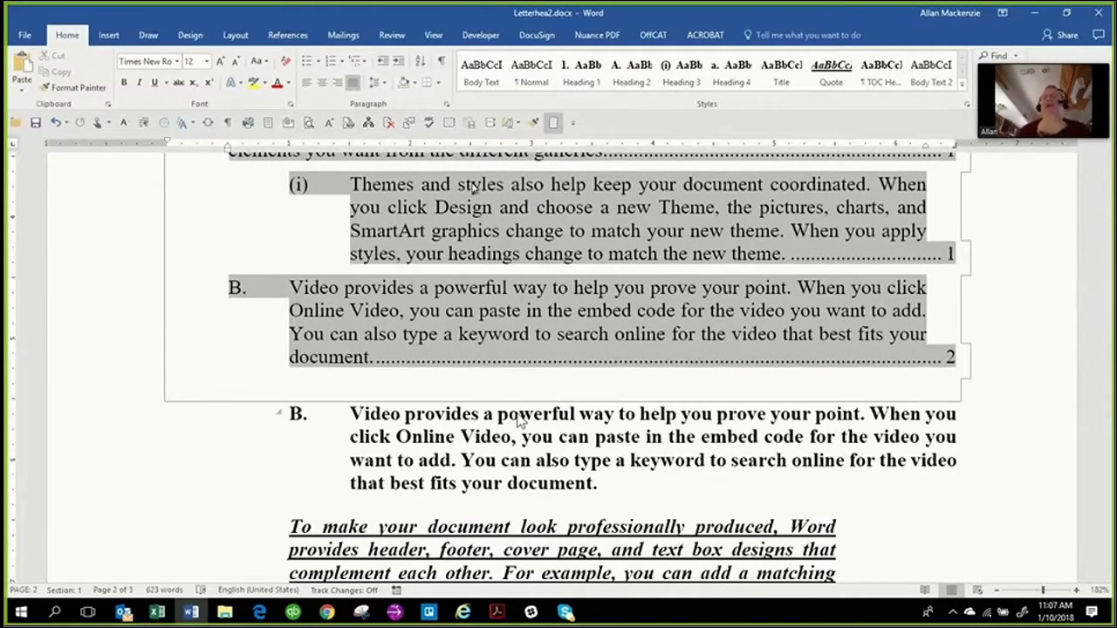
left_click(517, 431)
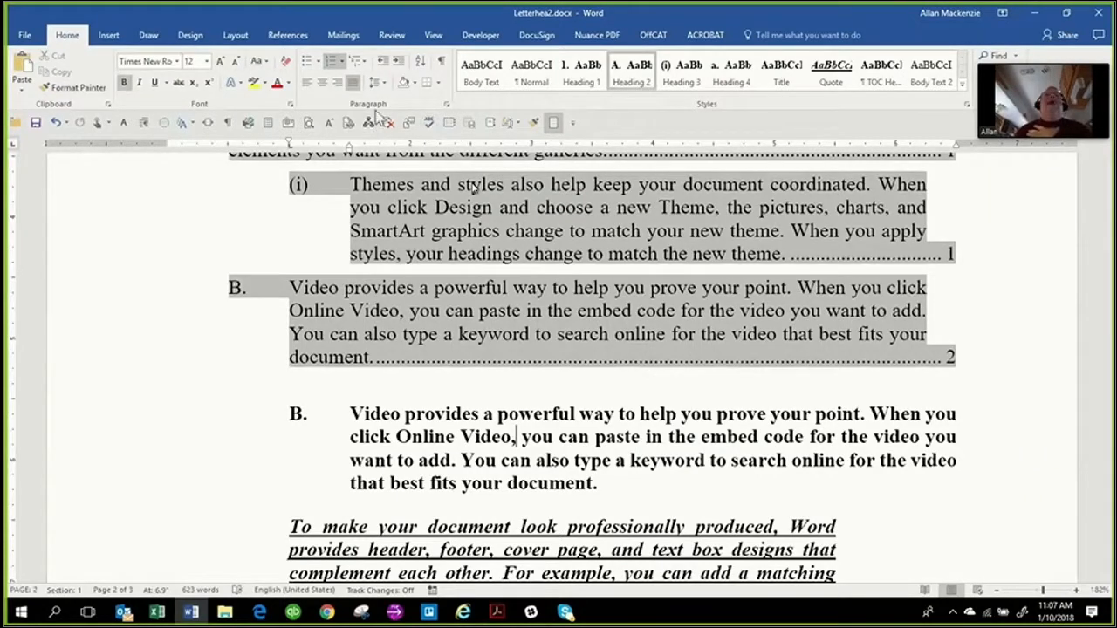
left_click(446, 104)
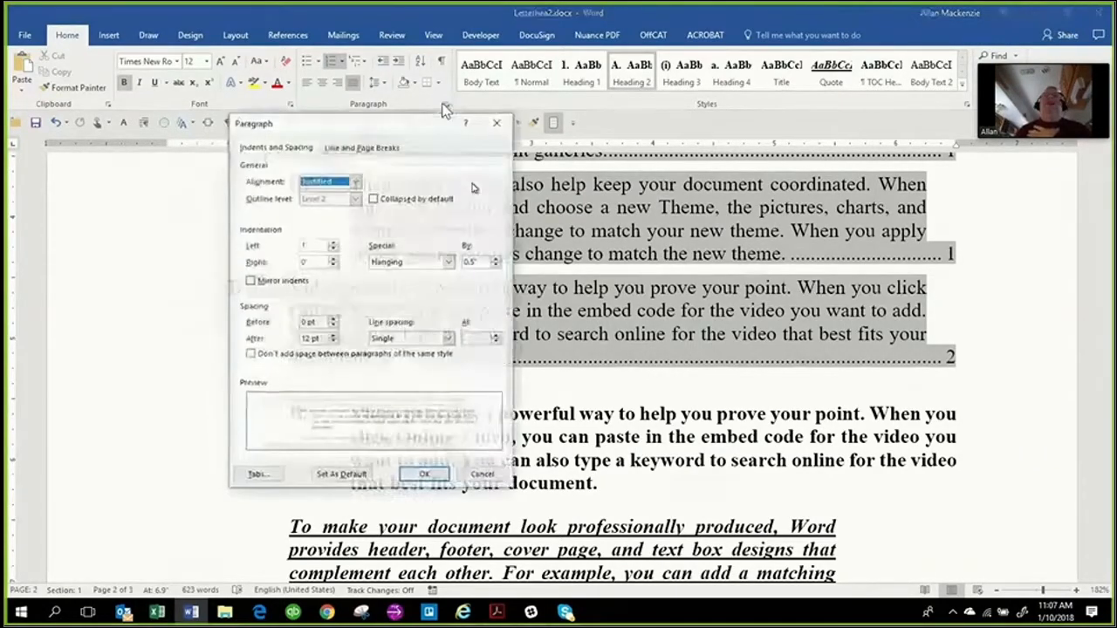
left_click(361, 148)
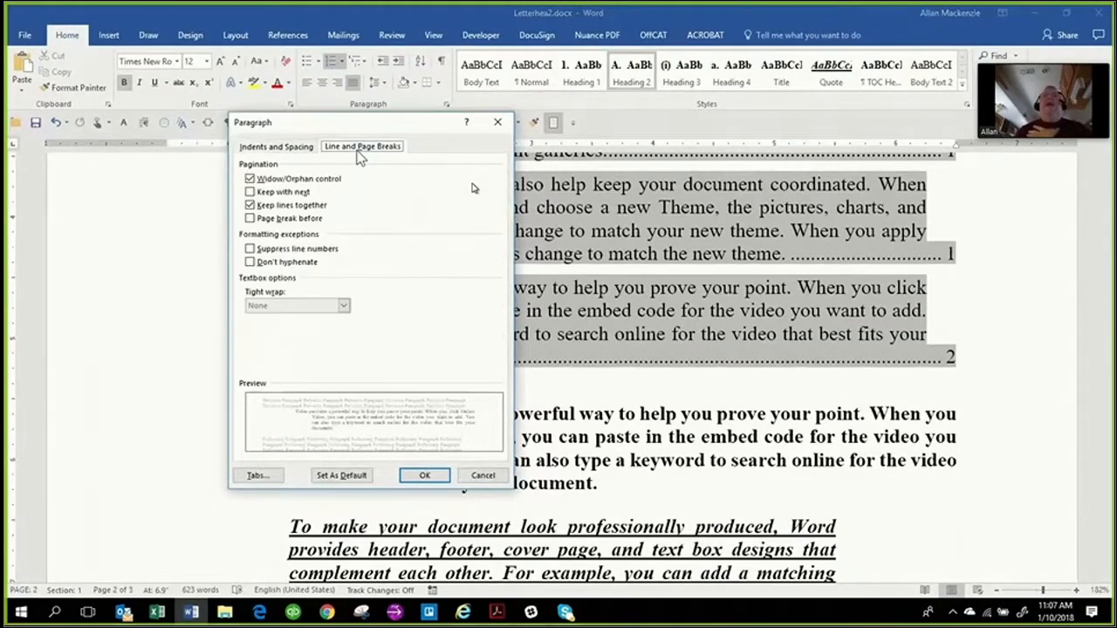
left_click(284, 198)
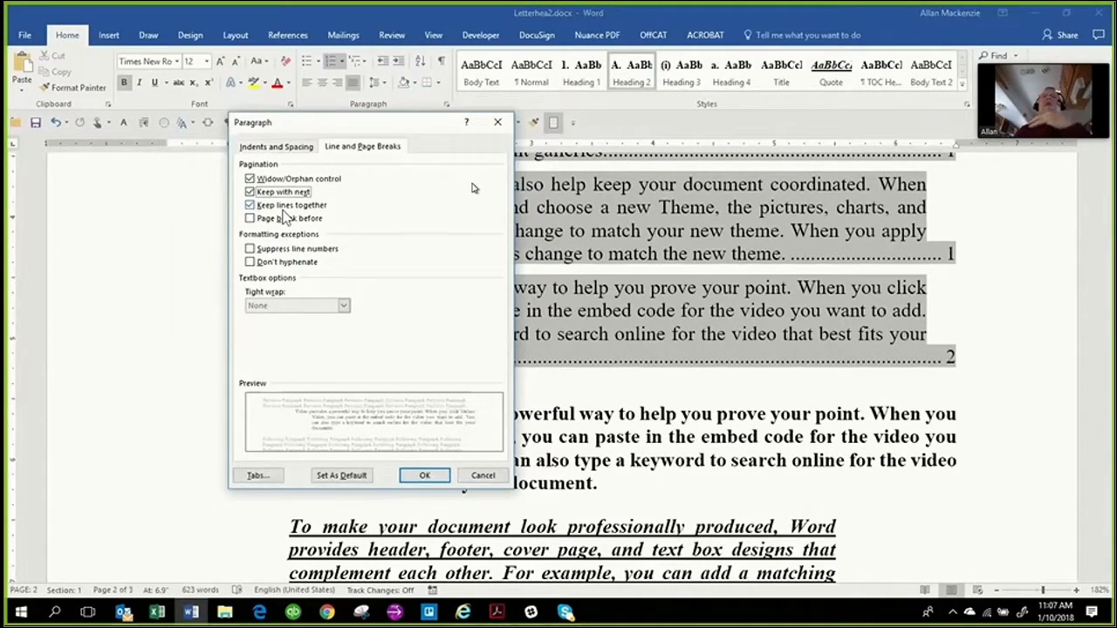
left_click(285, 194)
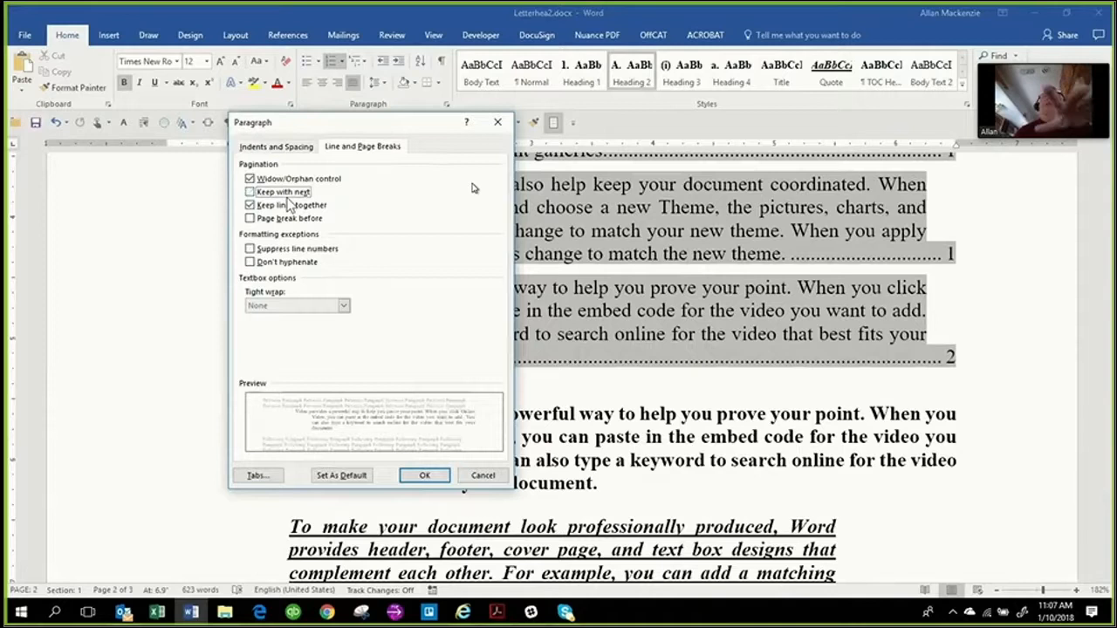
left_click(421, 478)
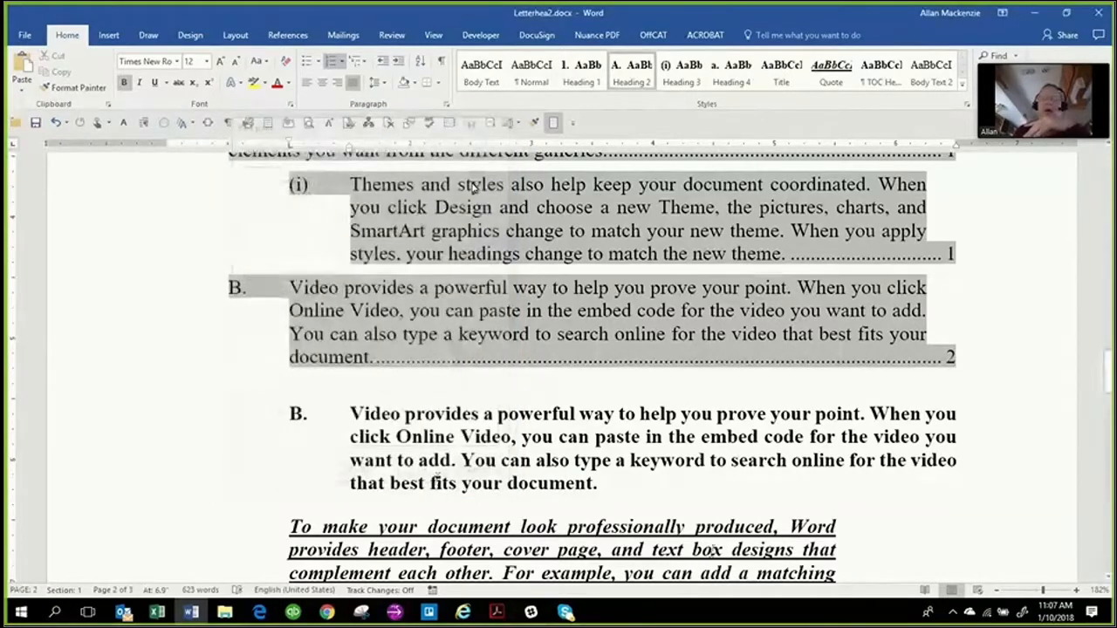
- Switch from Word to Adobe Acrobat with Big Contract.pdf, moving and shrinking the meeting's video thumbnail
left_click(1047, 16)
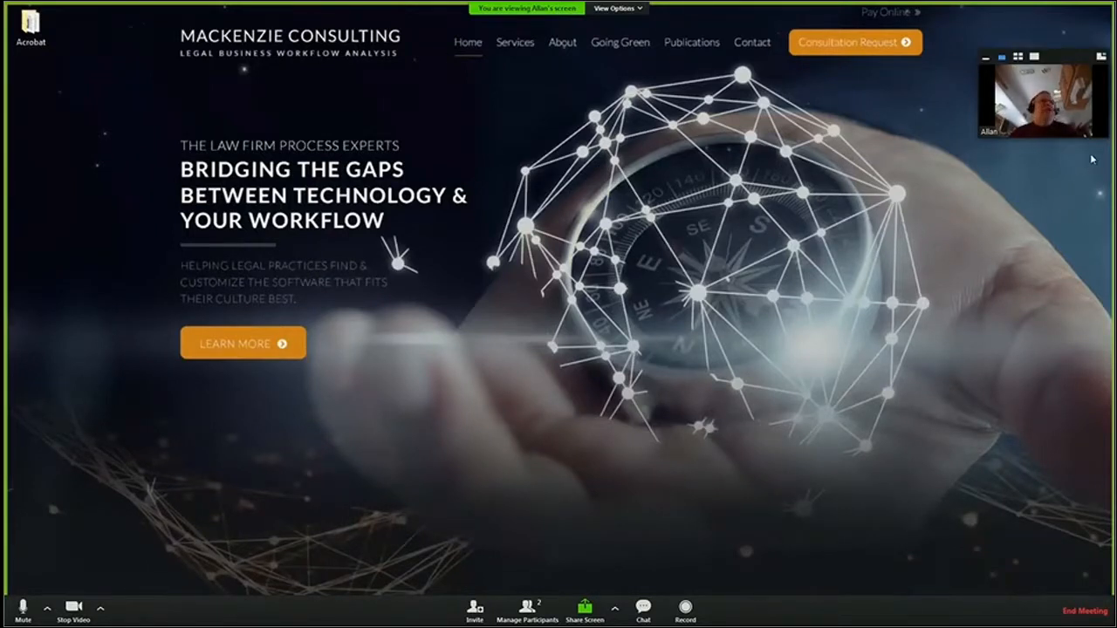
left_click_drag(978, 138, 866, 294)
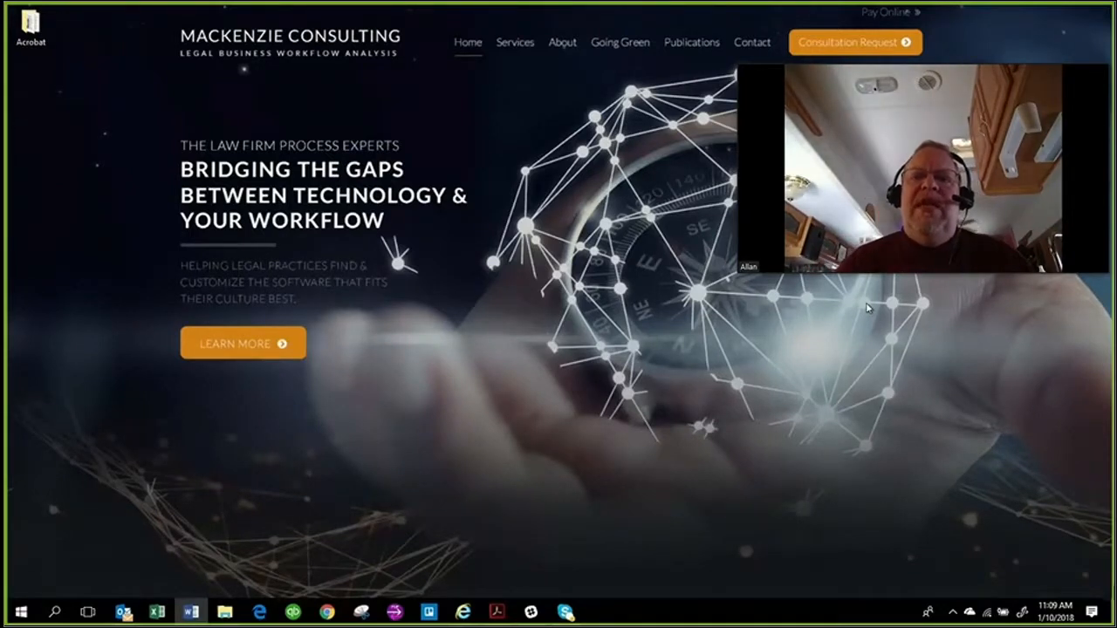
left_click(495, 613)
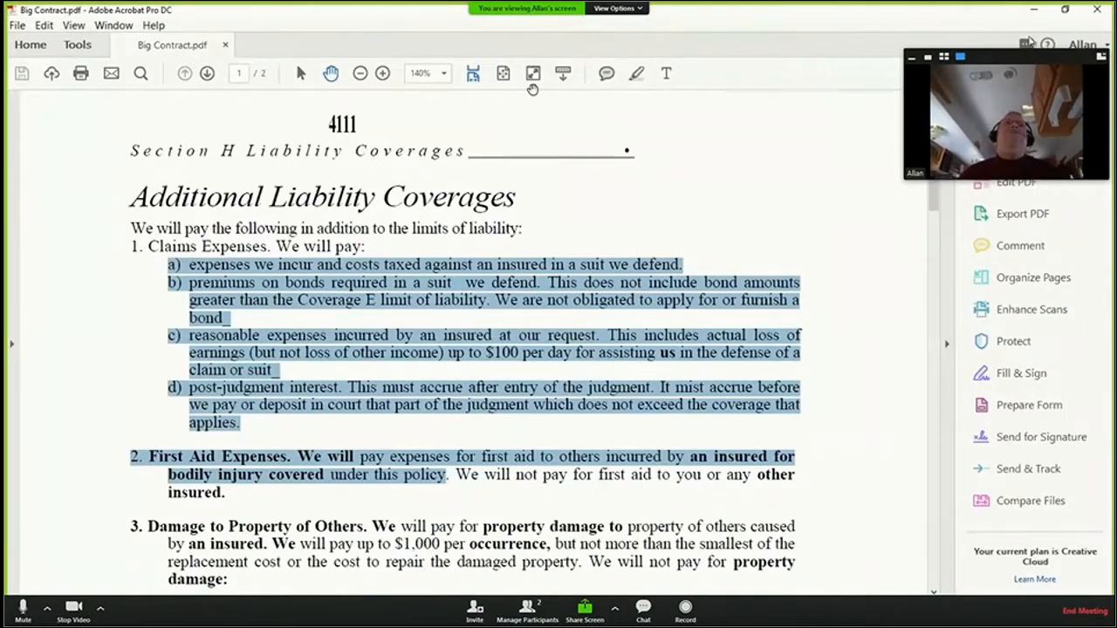
left_click_drag(1014, 77, 813, 21)
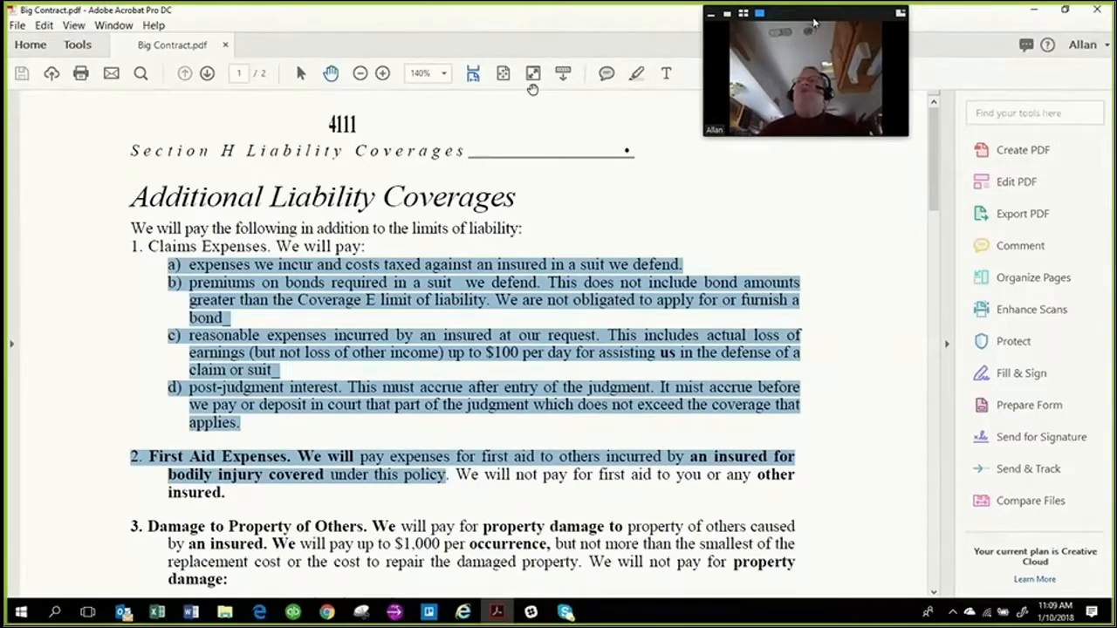
left_click_drag(907, 135, 864, 95)
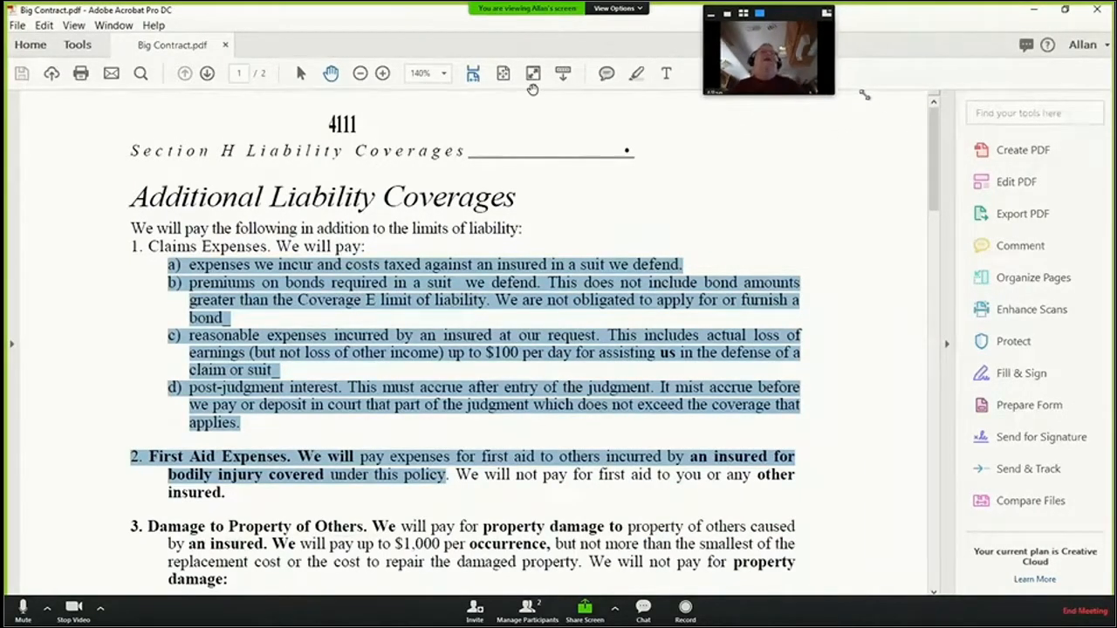
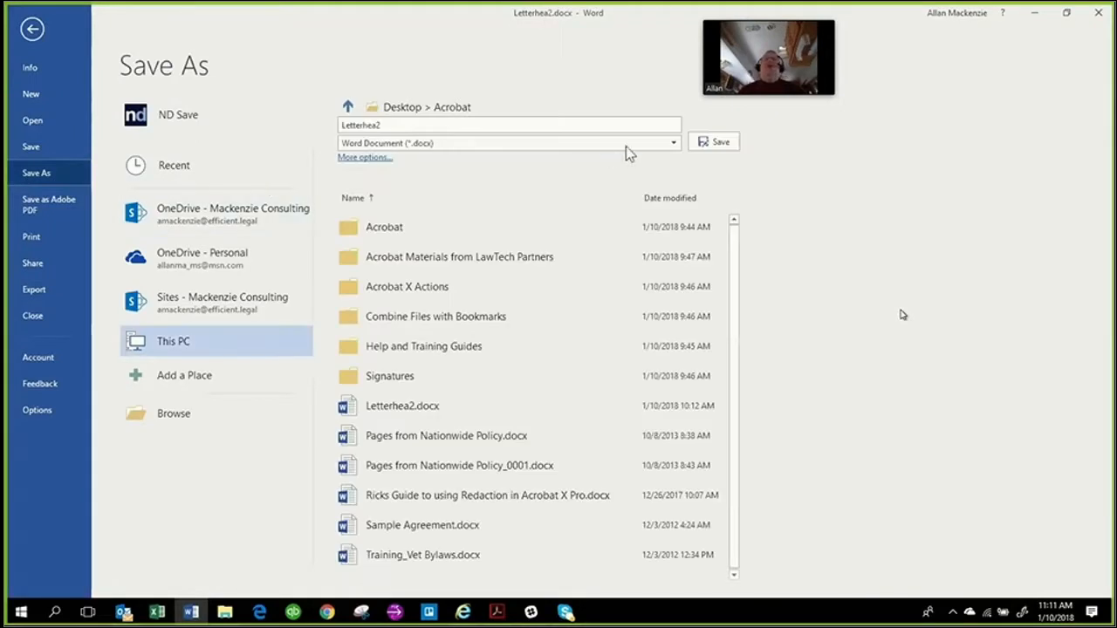
- Choose PDF as the save format for Letterhea2 in the desktop's Acrobat folder
left_click(672, 144)
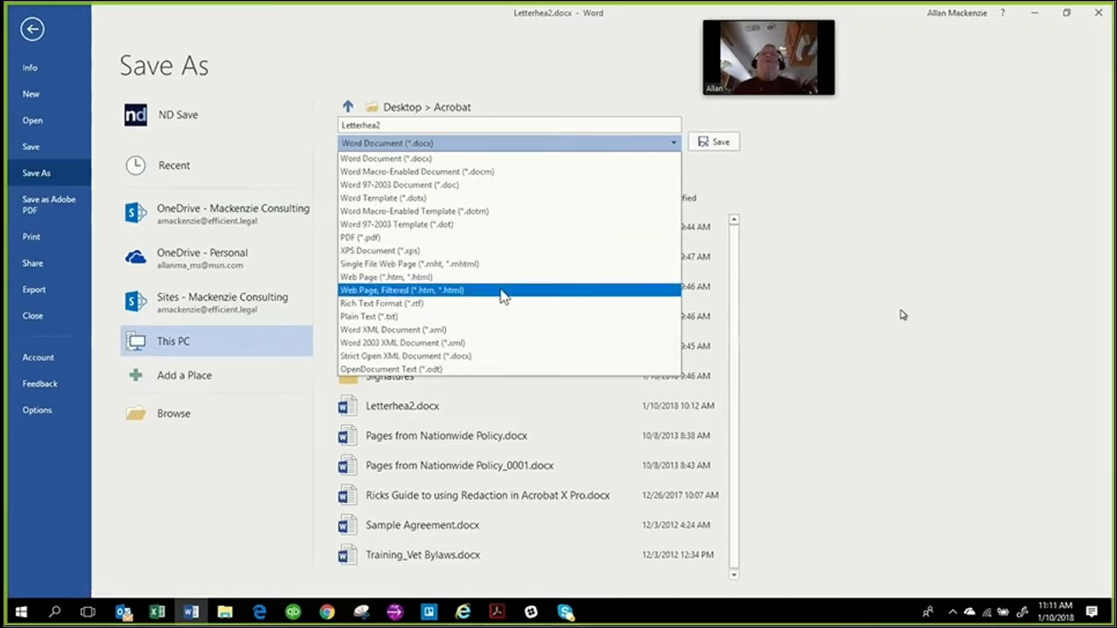
left_click(439, 249)
left_click(416, 126)
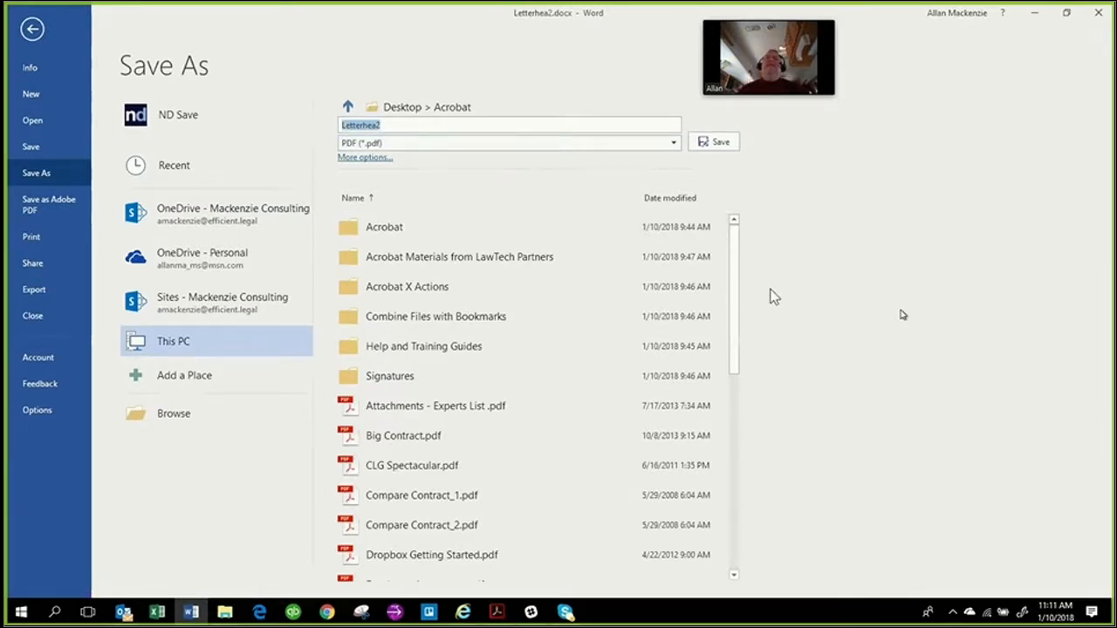
- Save the letterhead as the Word document Letterhea2.docx in the desktop's Acrobat folder
left_click(399, 109)
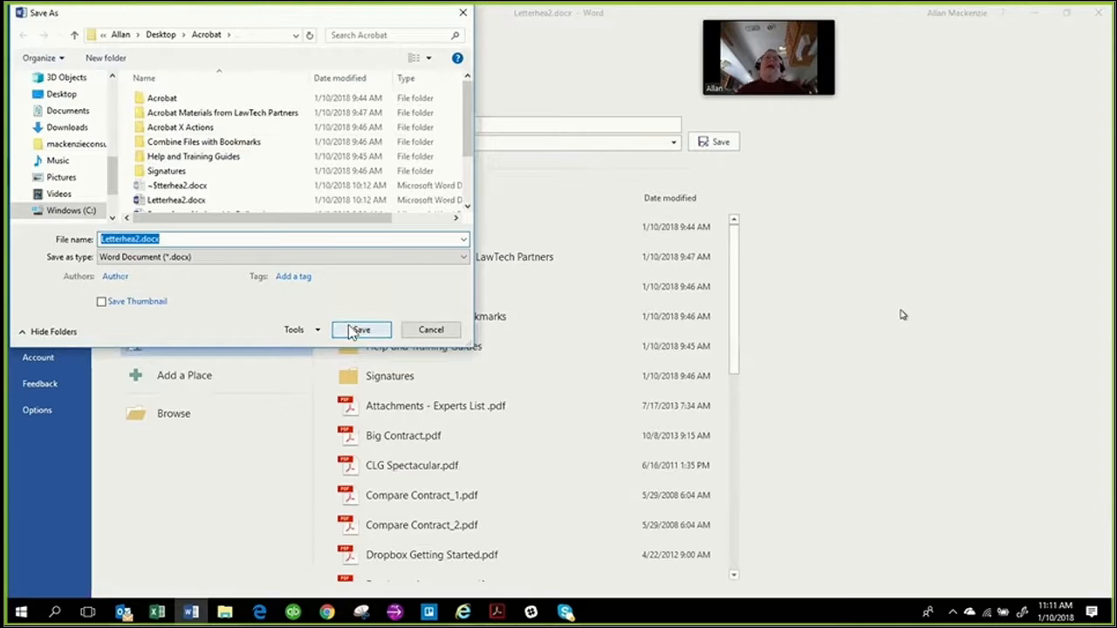
left_click(358, 329)
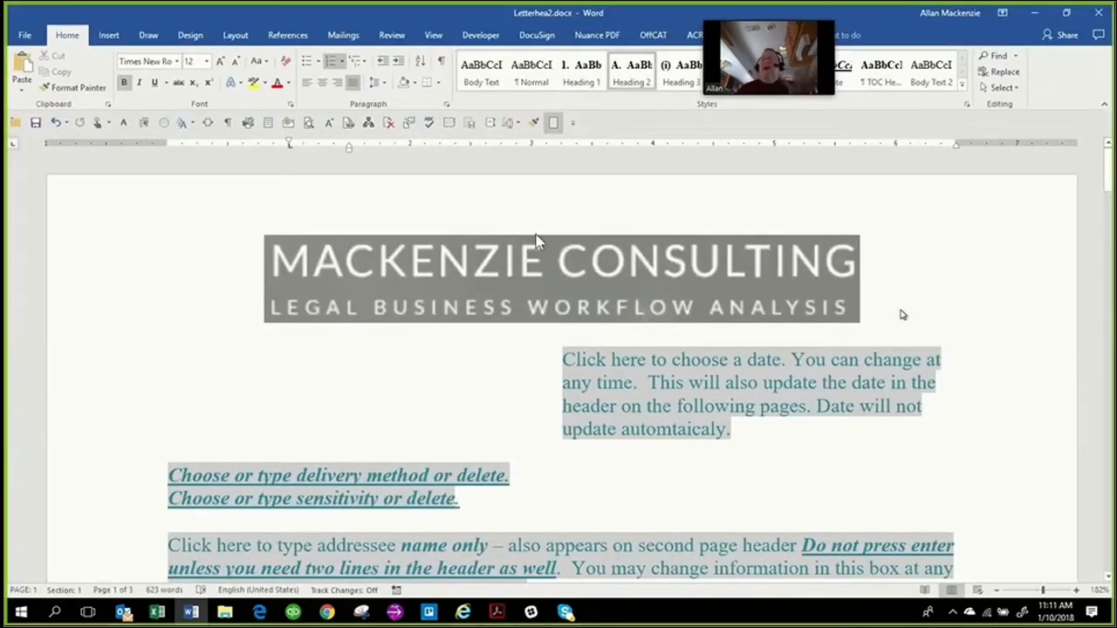
- Look through the whole letterhead document, from the first page's logo to the footer of page 3
scroll(495, 307, "down", 10)
scroll(497, 324, "down", 15)
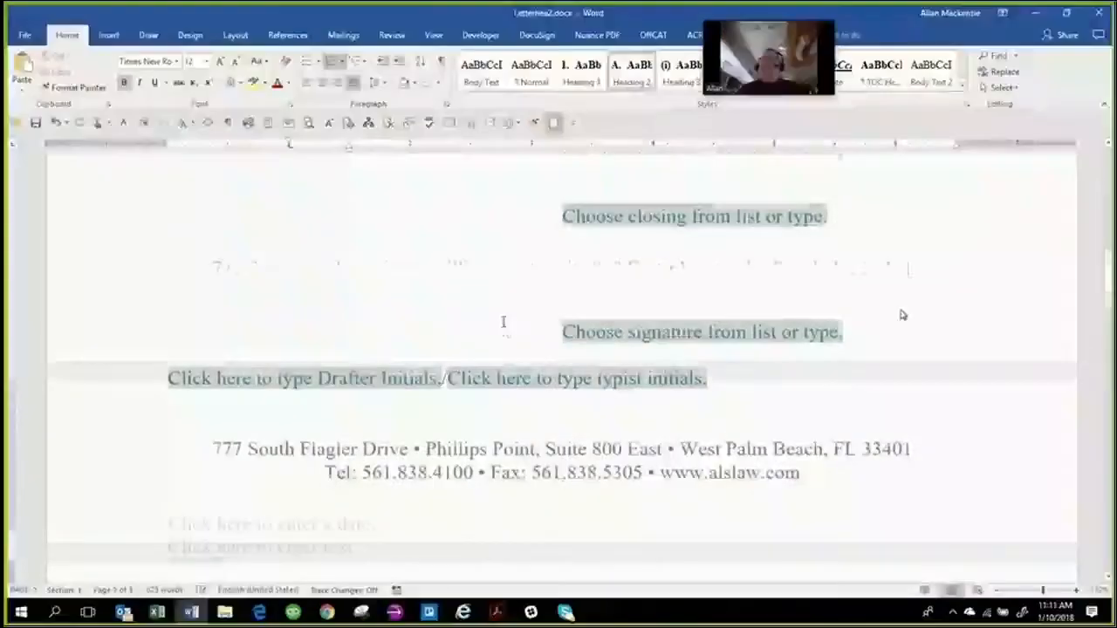
scroll(504, 329, "down", 10)
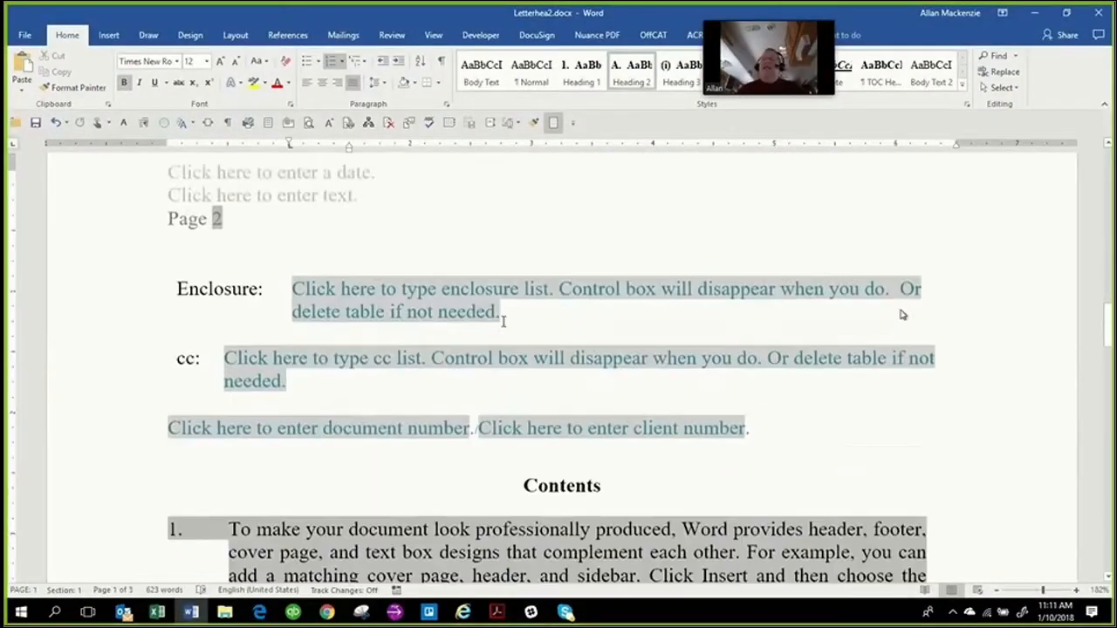
scroll(503, 328, "down", 15)
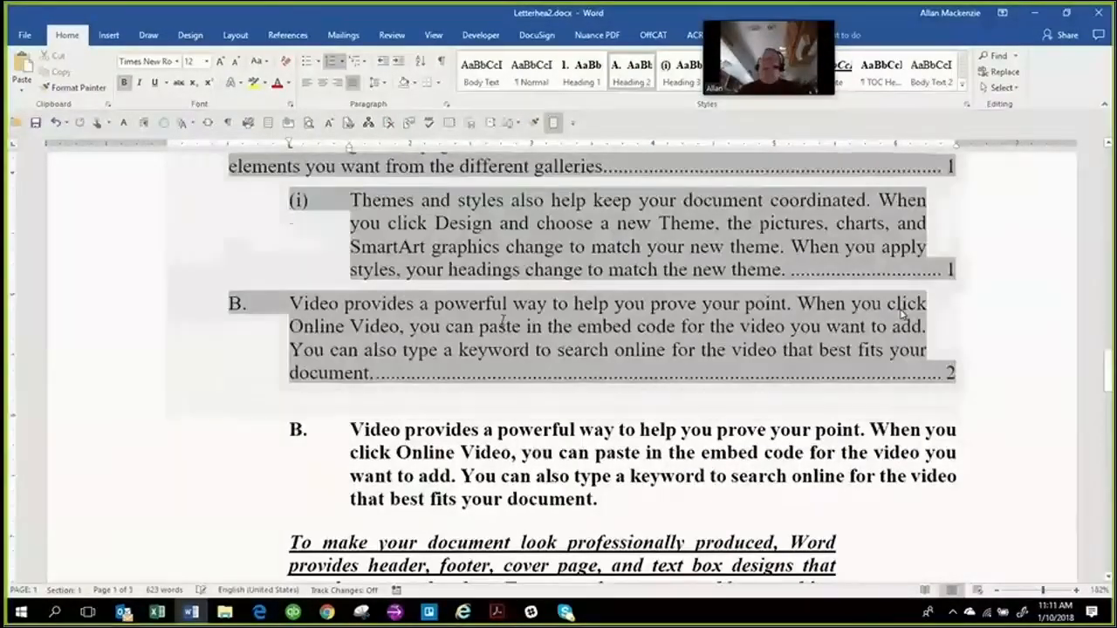
scroll(503, 329, "down", 10)
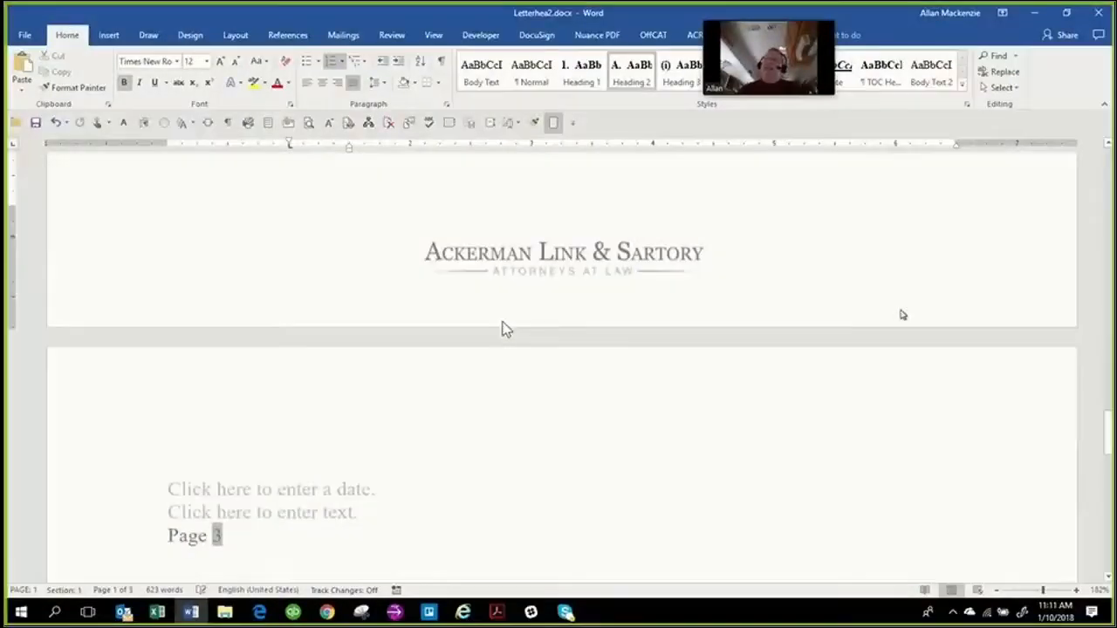
scroll(504, 329, "down", 2)
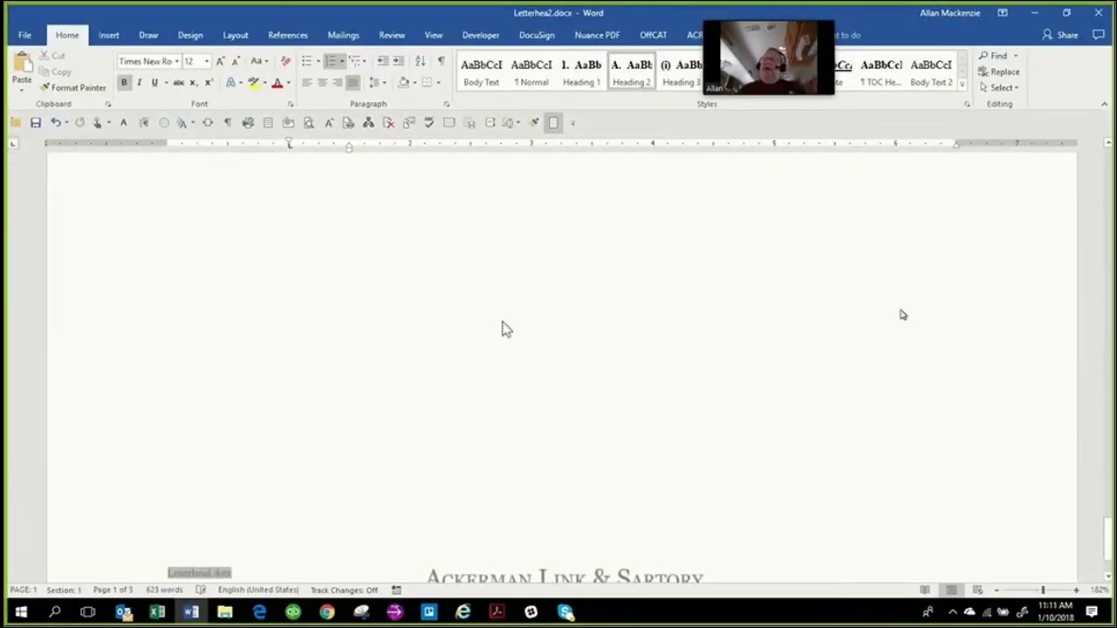
scroll(502, 329, "down", 2)
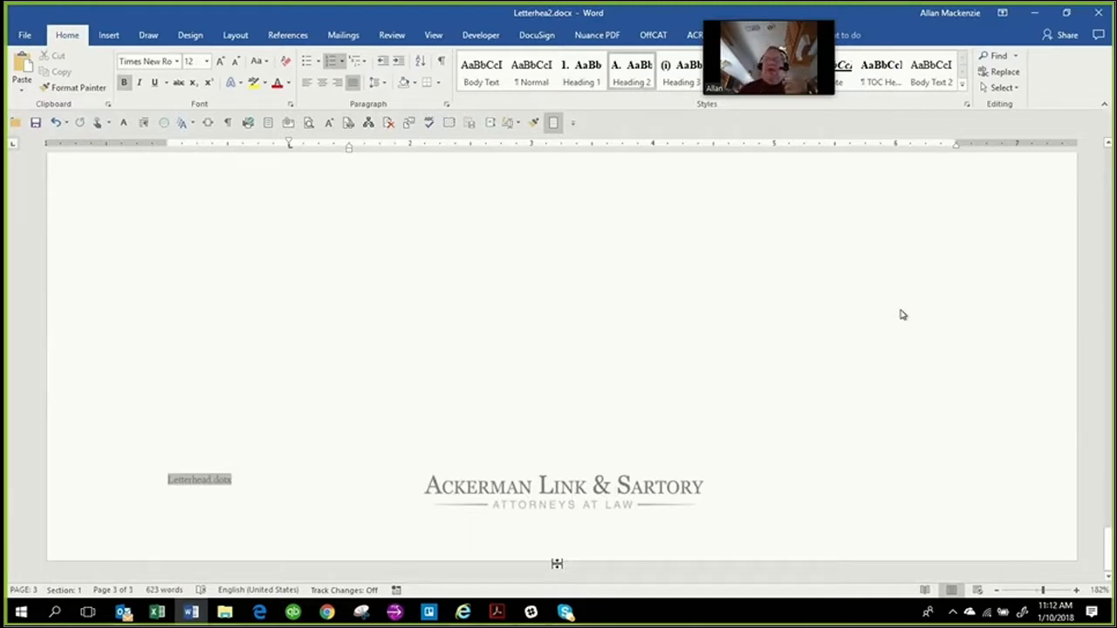
- Minimize the Word and Acrobat windows and open the Acrobat folder on the desktop
left_click(1037, 17)
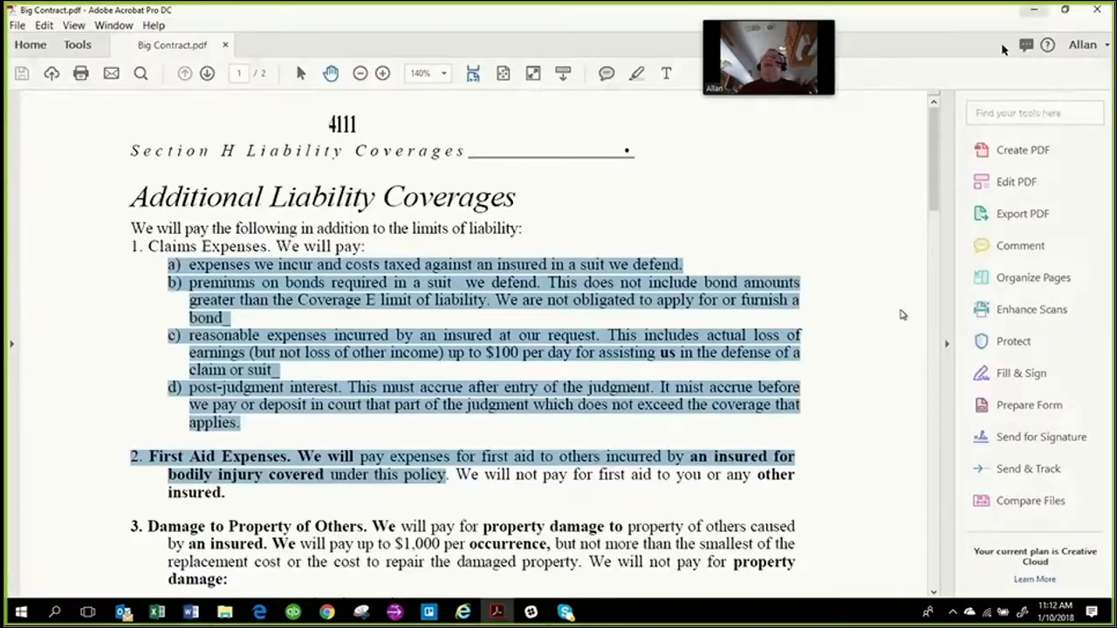
left_click(1032, 12)
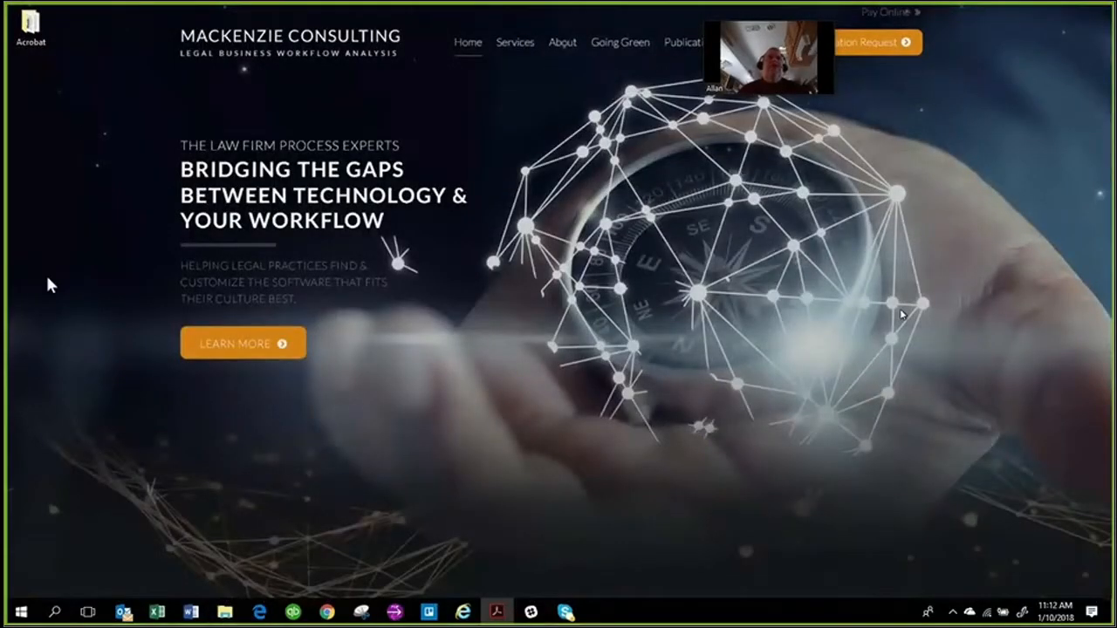
double_click(37, 33)
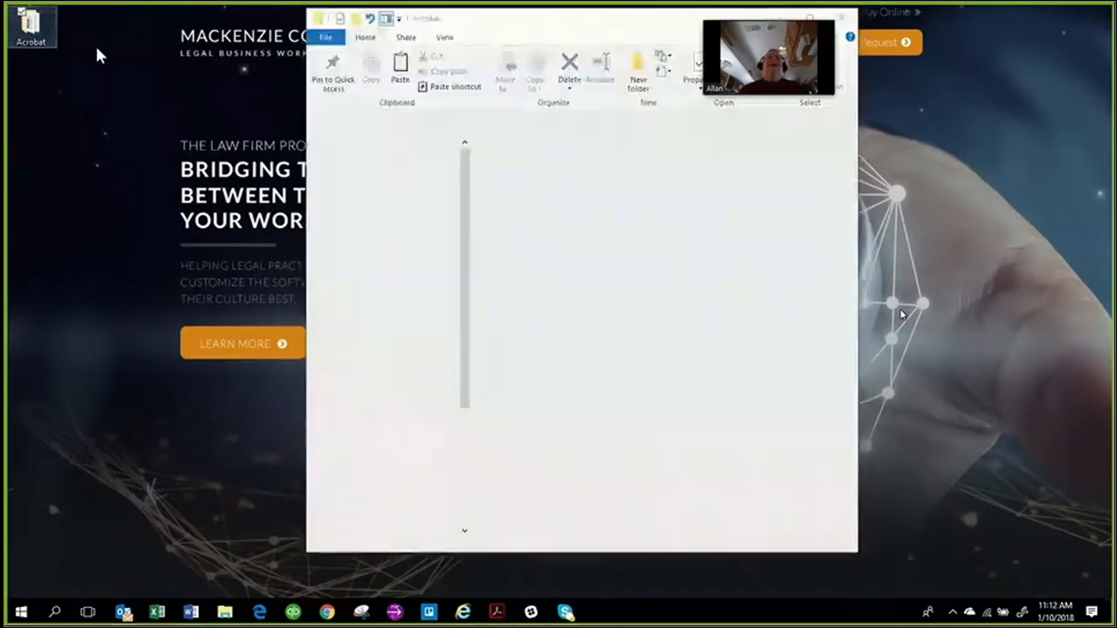
- Find the LAST WILL AND TESTAMENT PDF in the Acrobat folder and open it
scroll(569, 347, "down", 3)
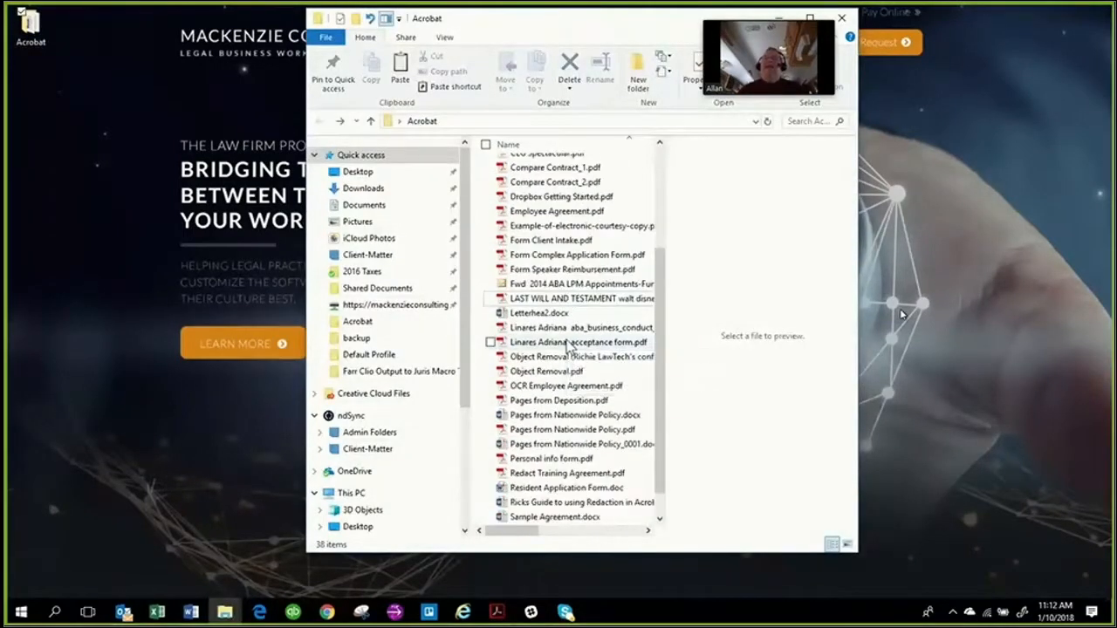
scroll(613, 352, "down", 1)
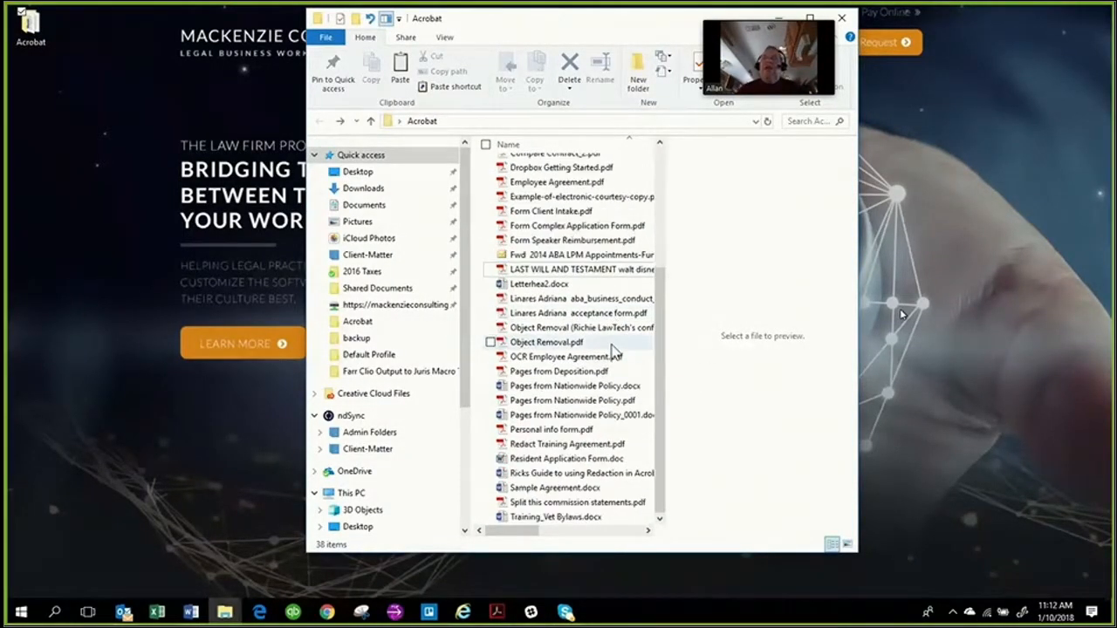
scroll(613, 352, "up", 5)
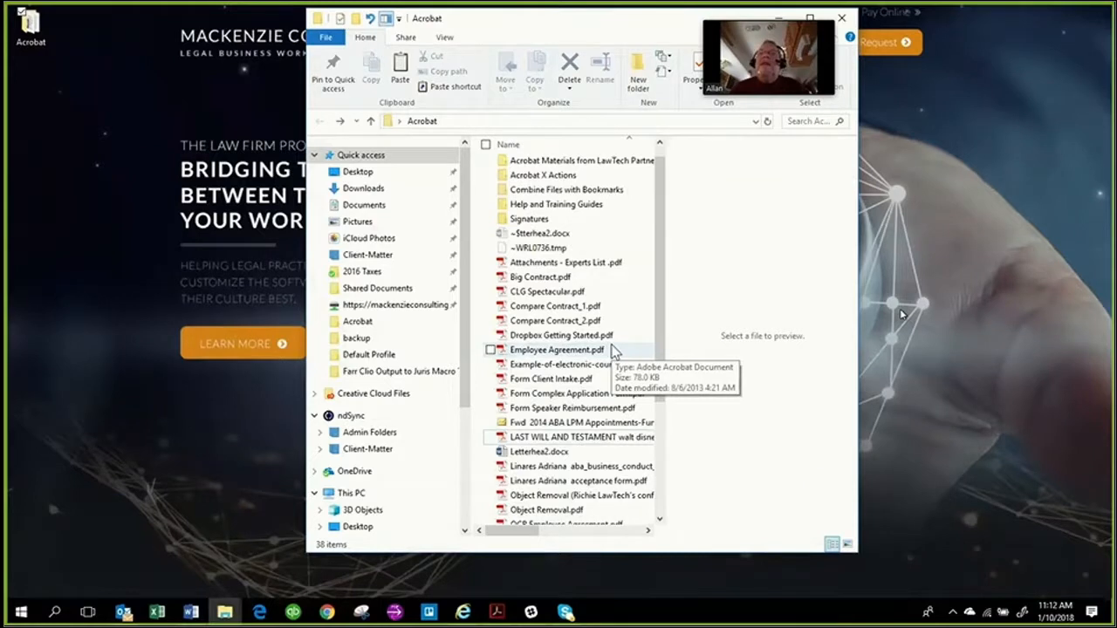
double_click(563, 438)
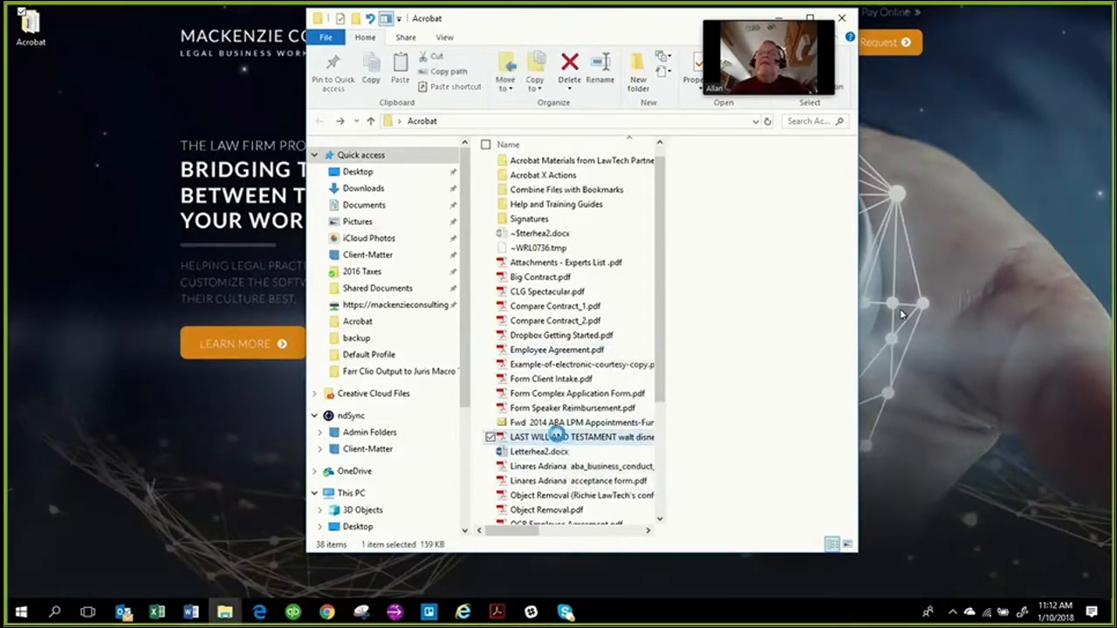
right_click(578, 421)
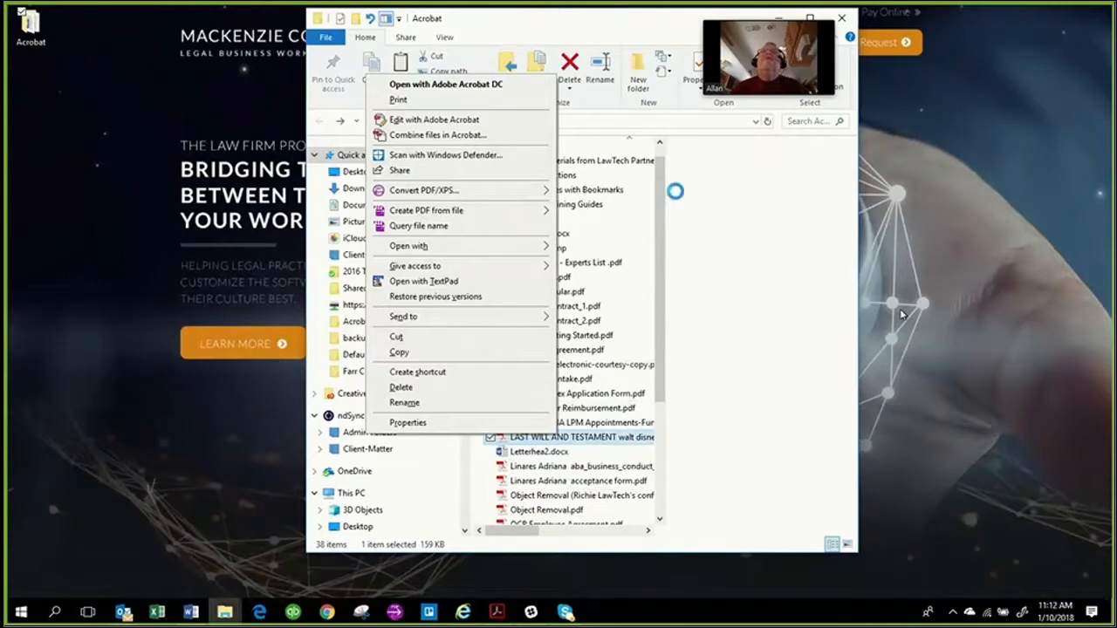
left_click(675, 194)
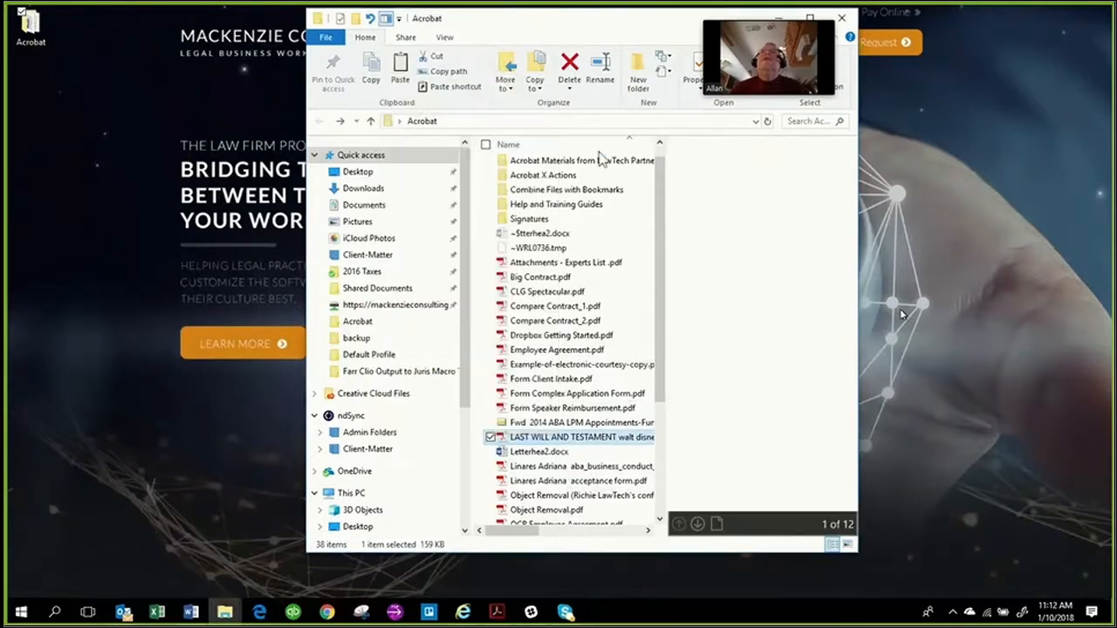
right_click(712, 216)
left_click(650, 218)
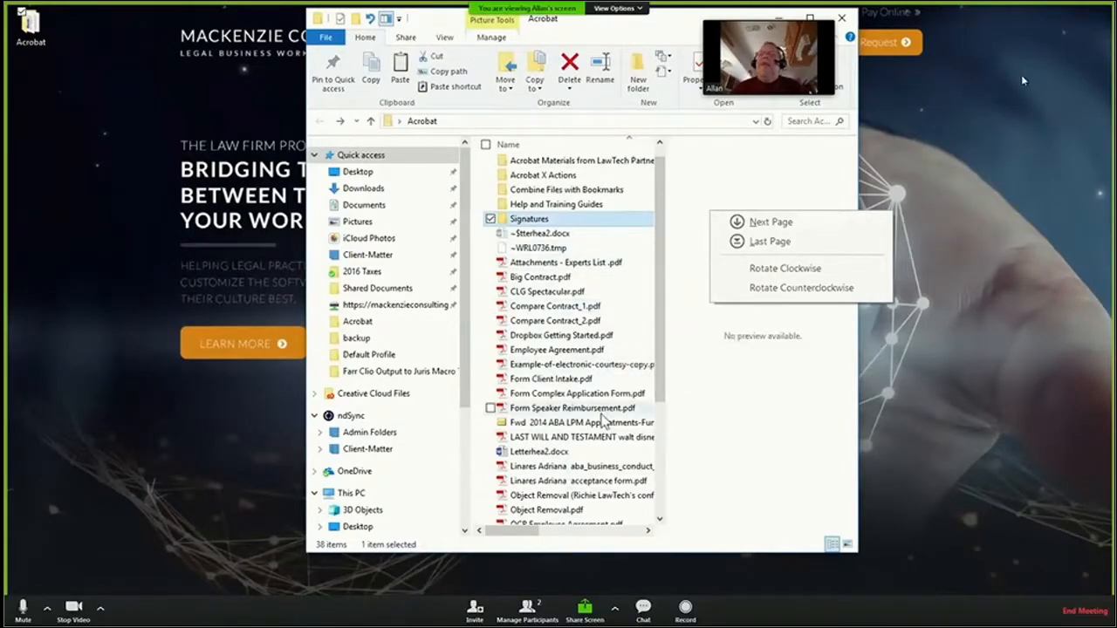
scroll(602, 422, "down", 2)
scroll(600, 455, "down", 2)
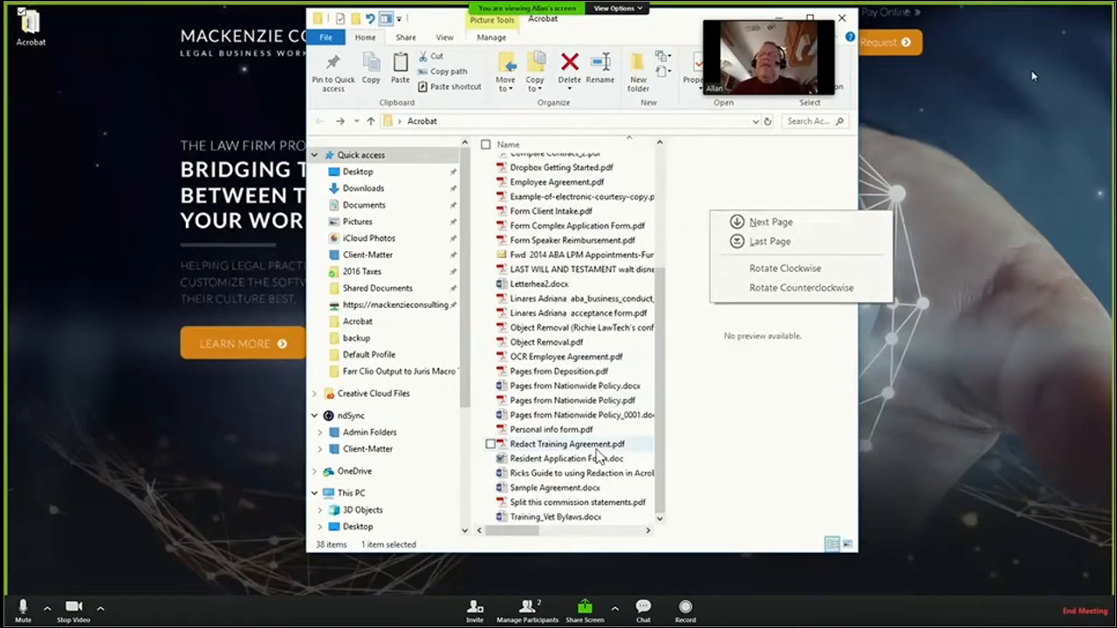
scroll(599, 454, "up", 2)
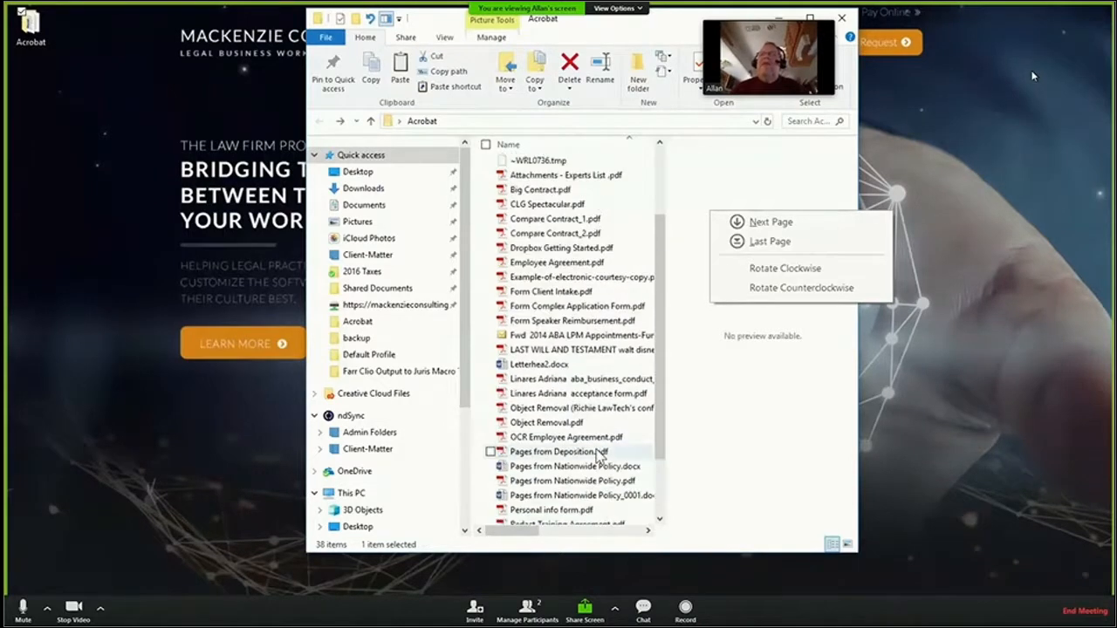
scroll(599, 454, "up", 2)
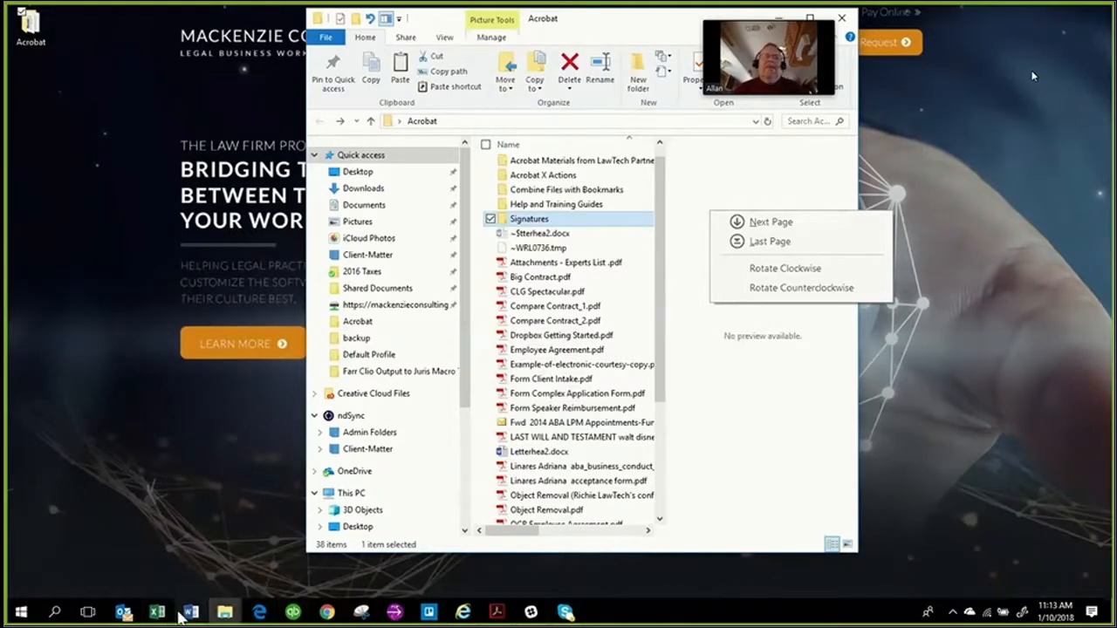
- Switch to Word and save the letterhead to the Desktop as the Word document Letterhea2.docx
left_click(183, 615)
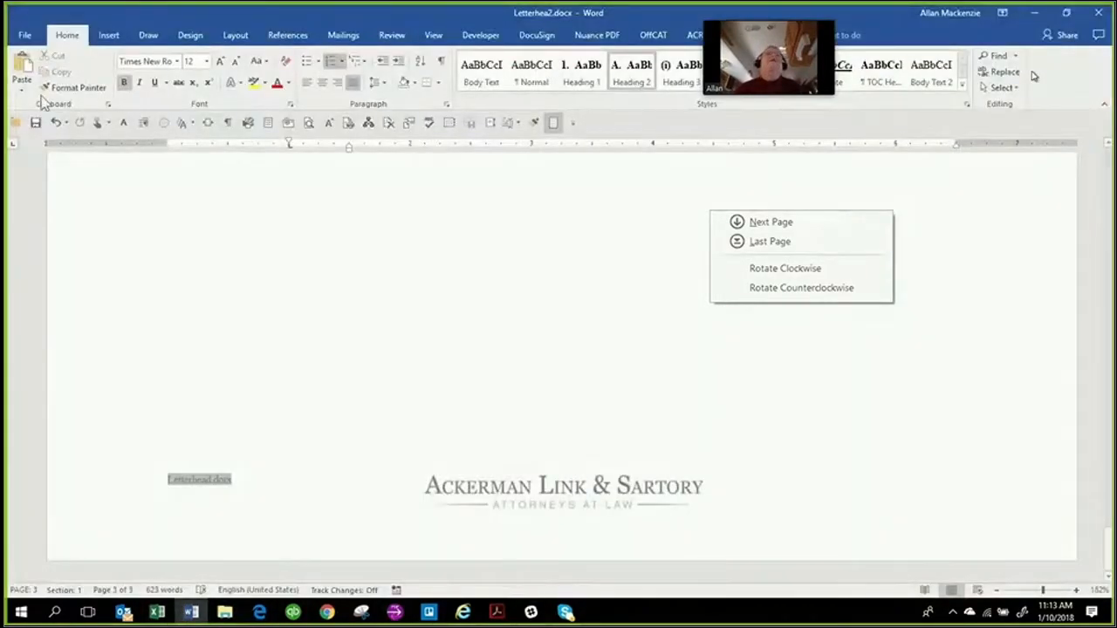
left_click(25, 38)
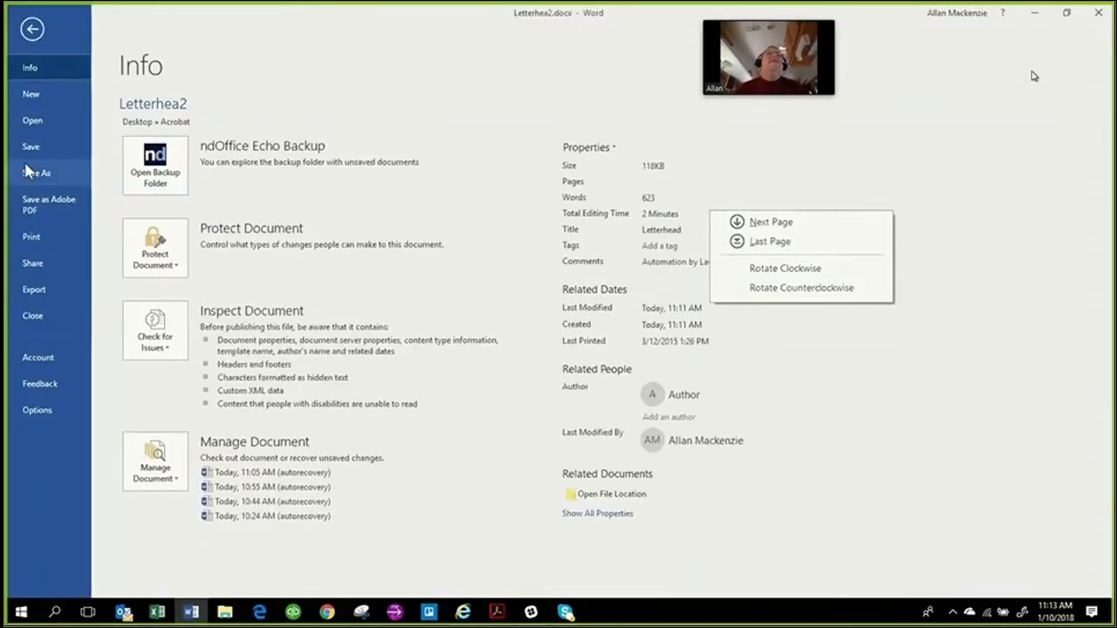
left_click(26, 171)
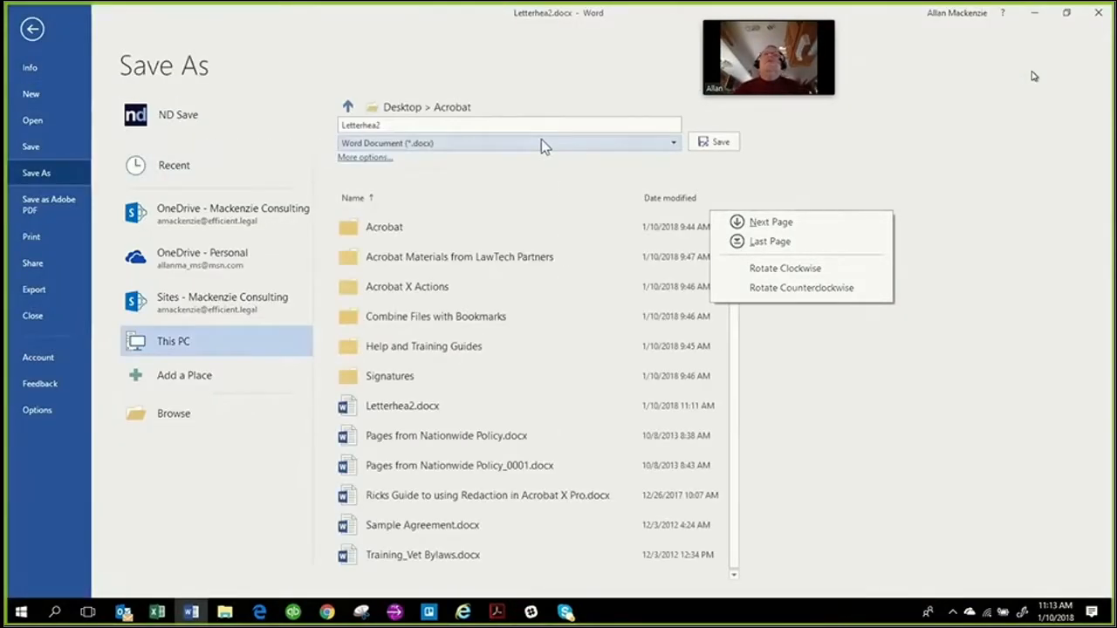
left_click(541, 140)
left_click(446, 237)
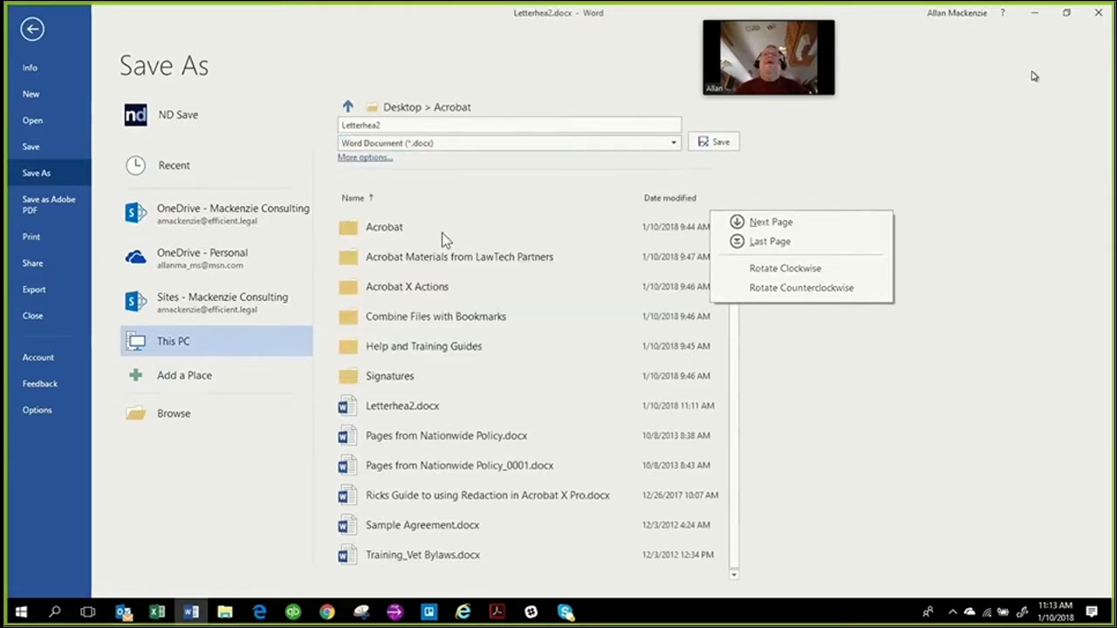
left_click(367, 158)
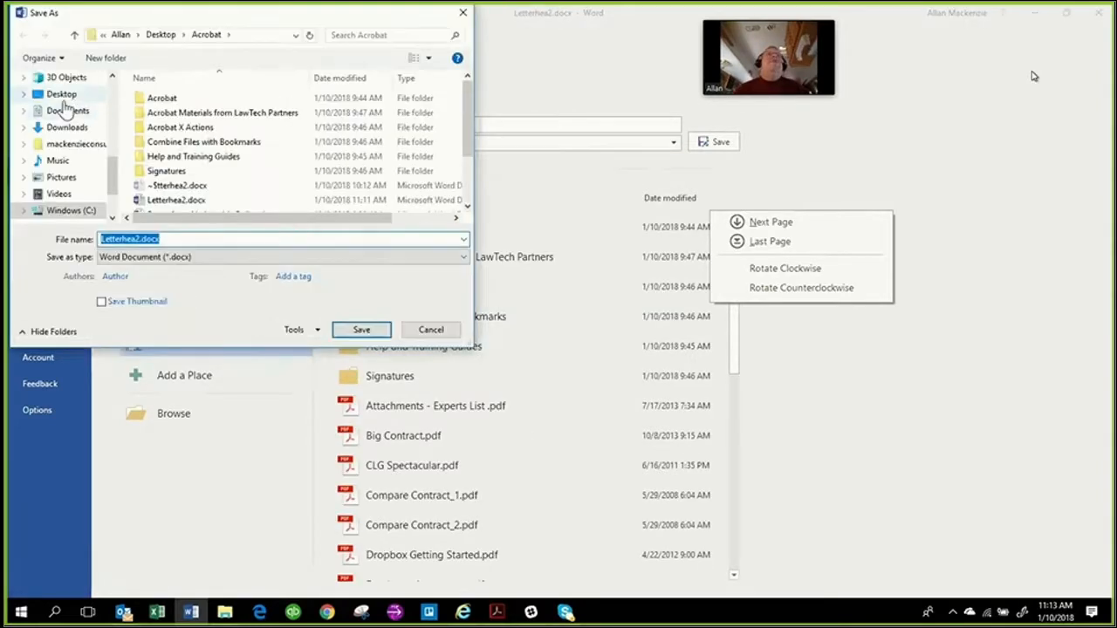
left_click(66, 95)
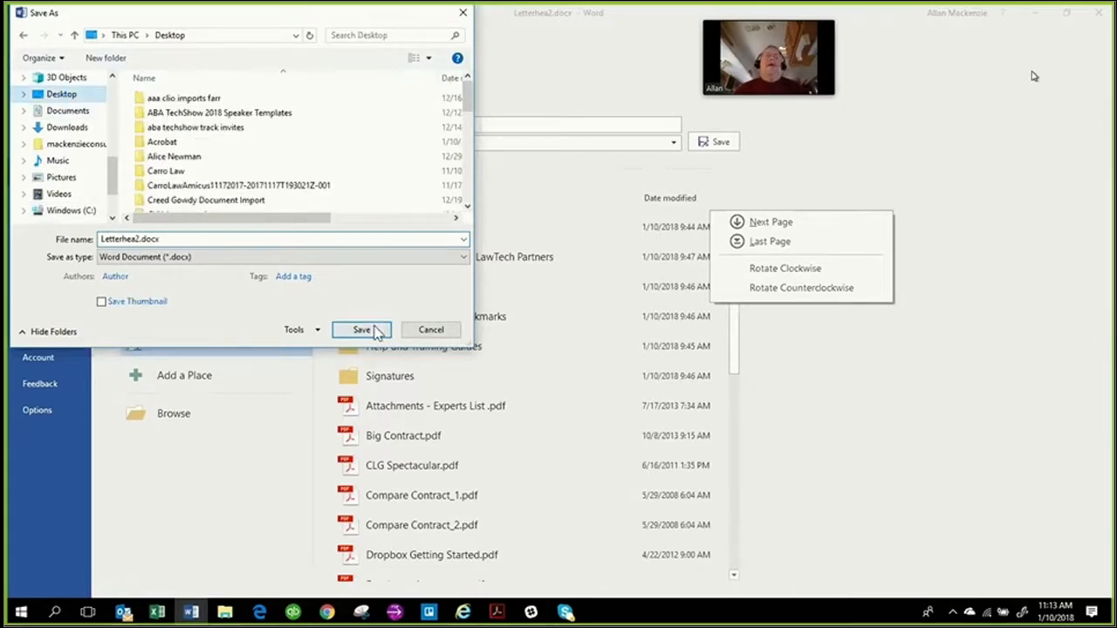
left_click(362, 329)
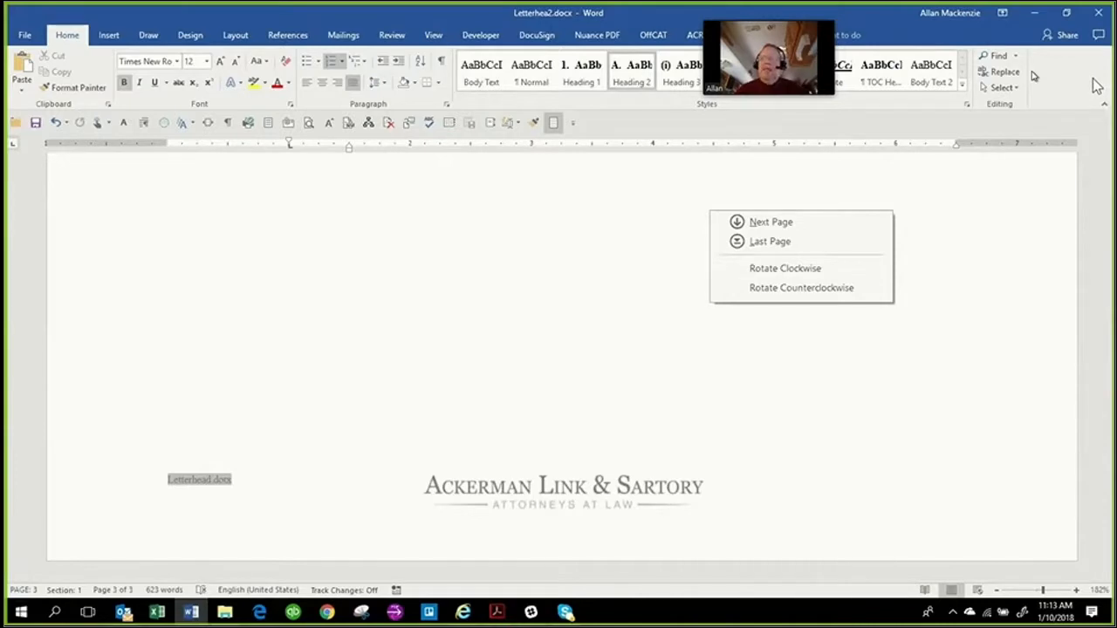
- Minimize the Word and Acrobat folder windows and refresh the desktop
left_click(1035, 13)
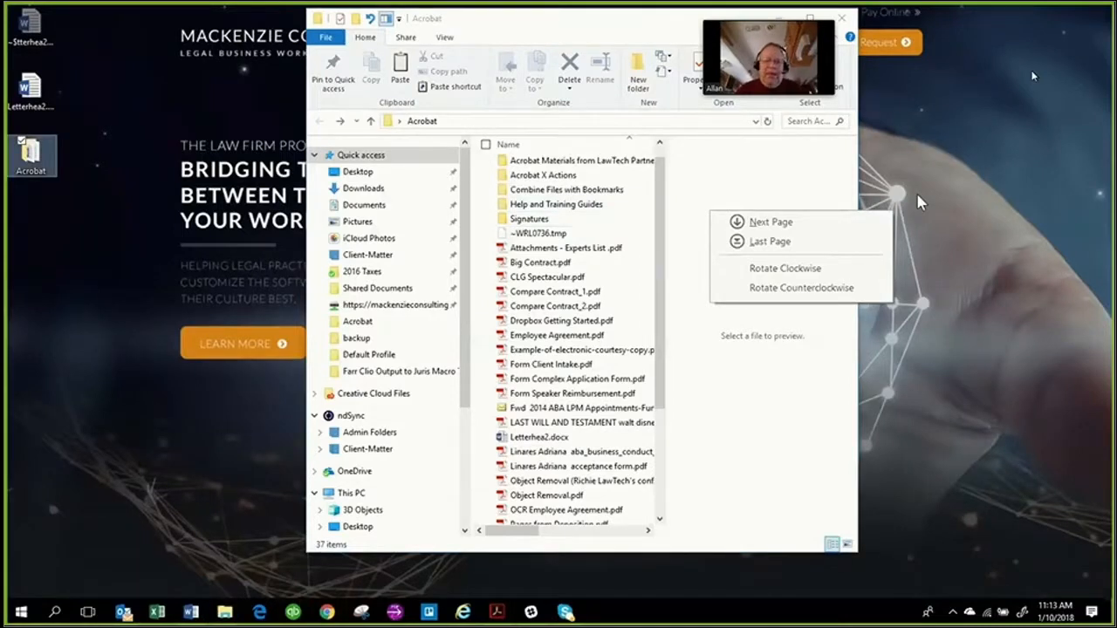
left_click(1032, 77)
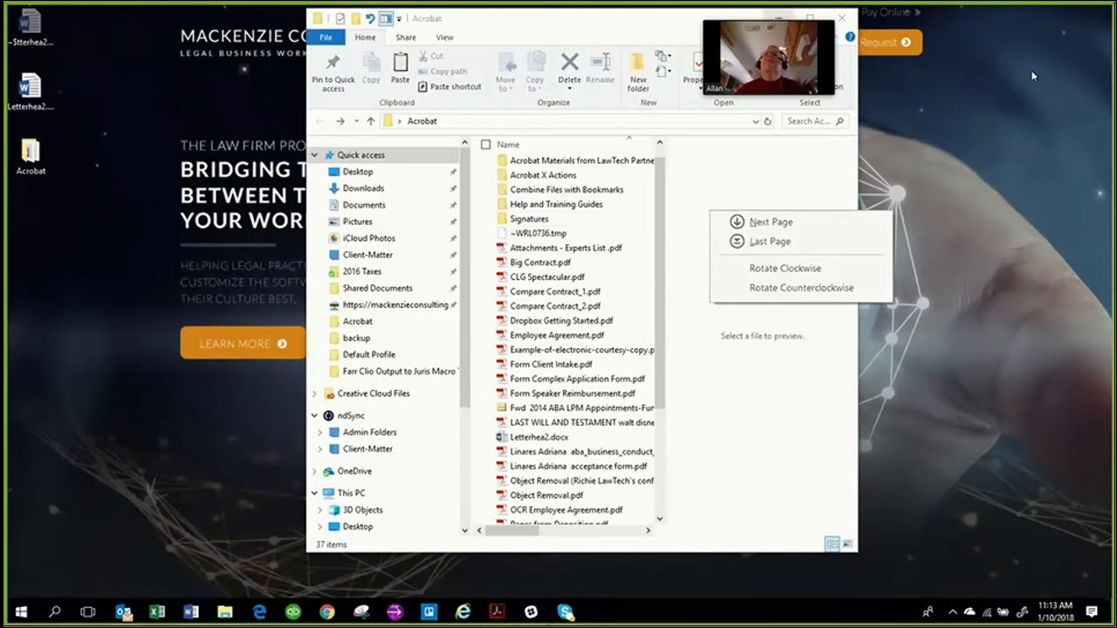
left_click(779, 18)
right_click(464, 219)
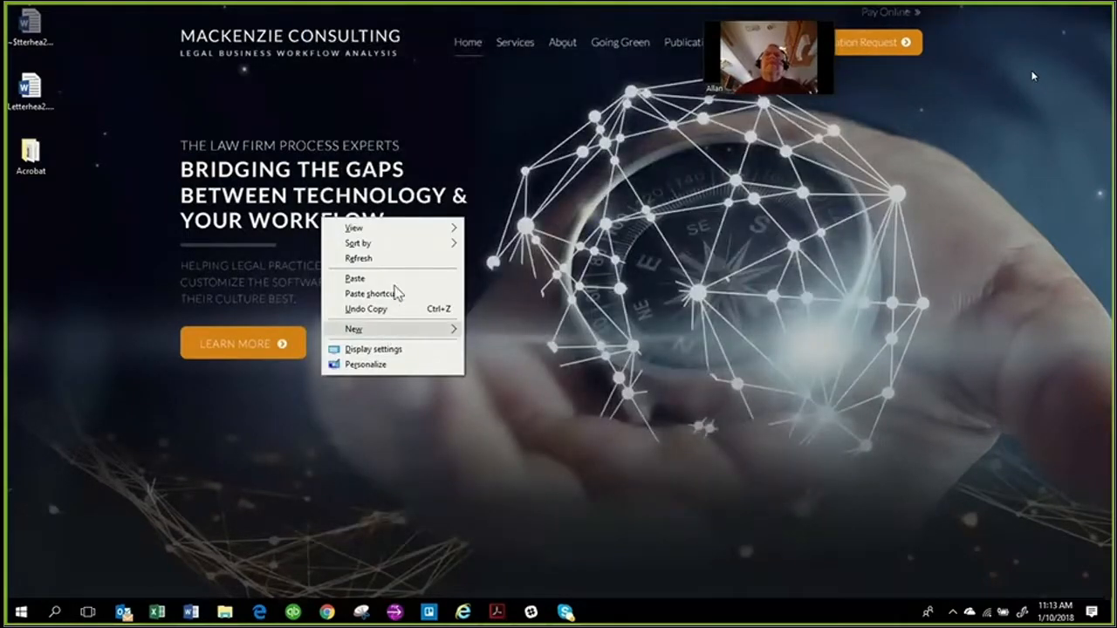
left_click(402, 260)
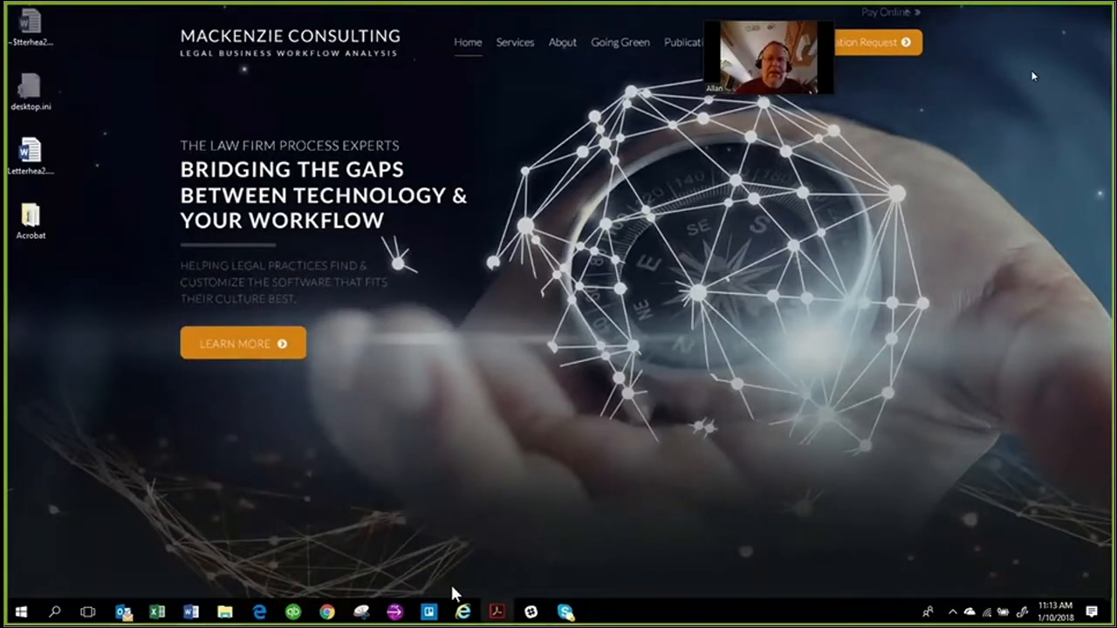
- Point out the saved Letterhea2.docx file on the desktop by selecting it
left_click(30, 156)
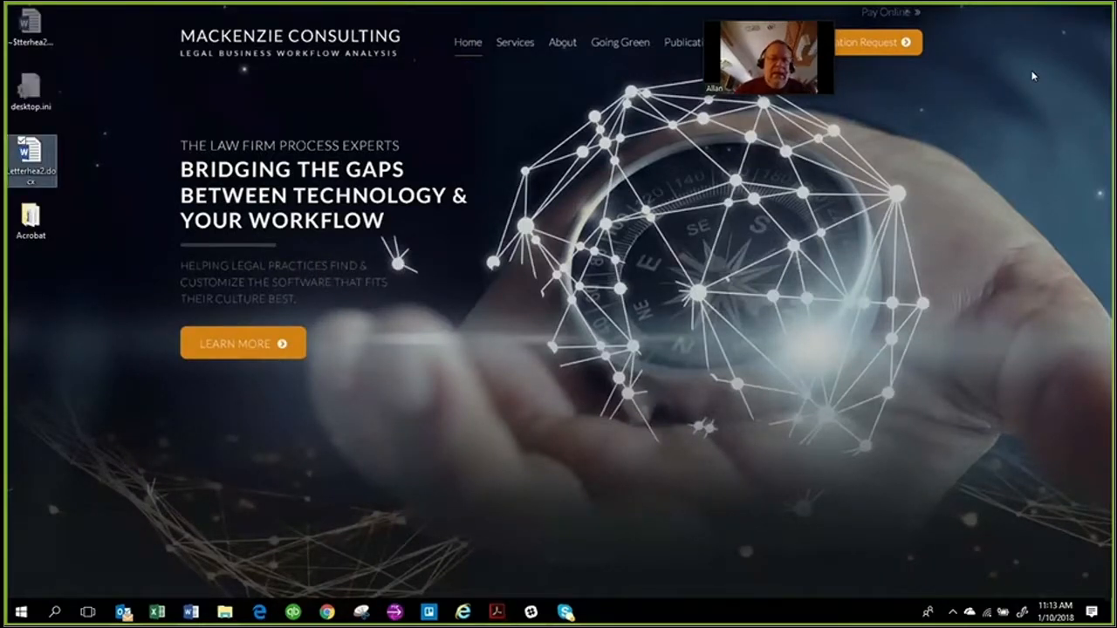
left_click(1032, 76)
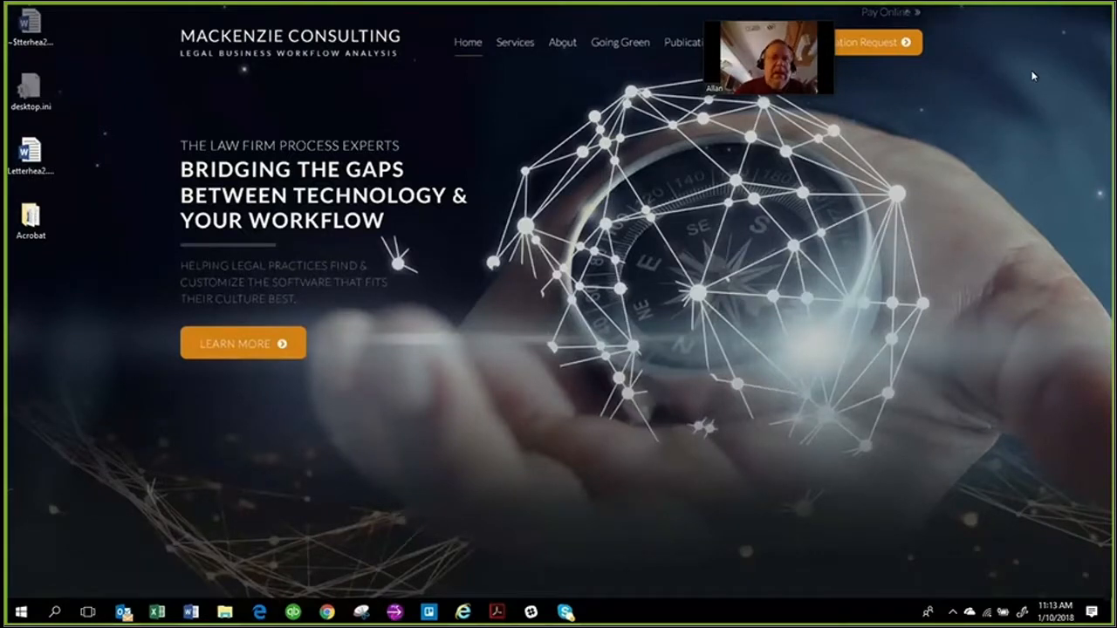
key("Down")
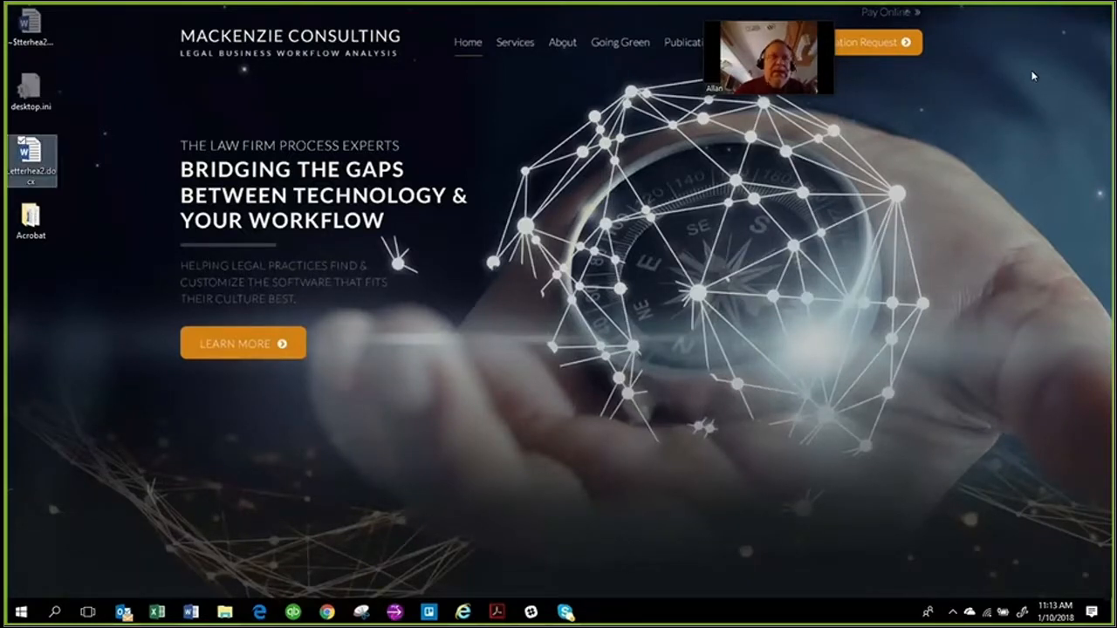
left_click(1032, 76)
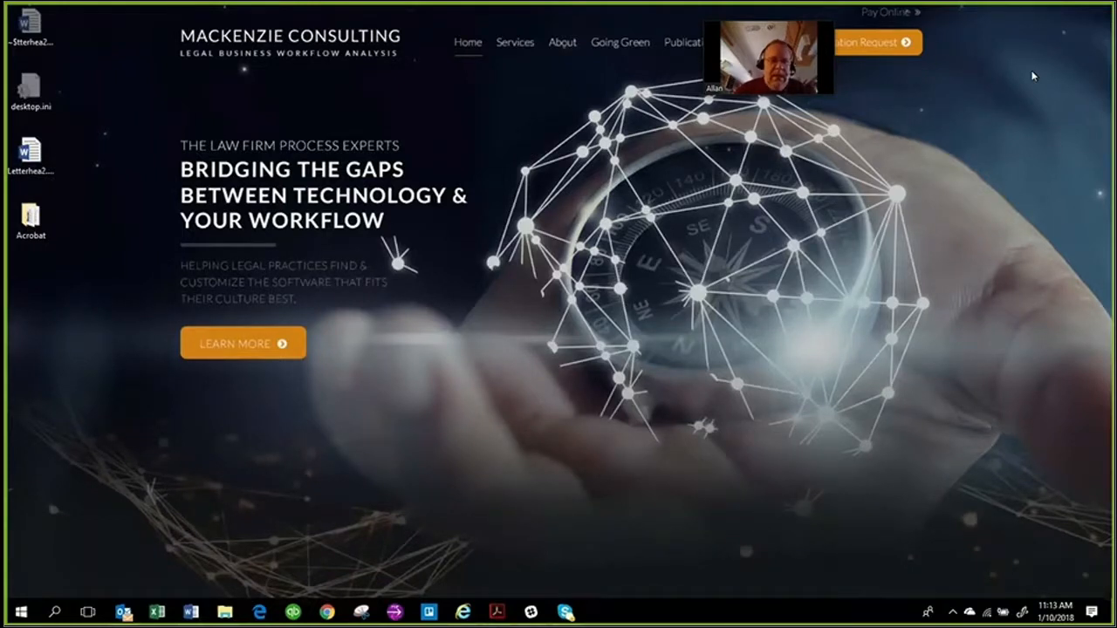
key("Down")
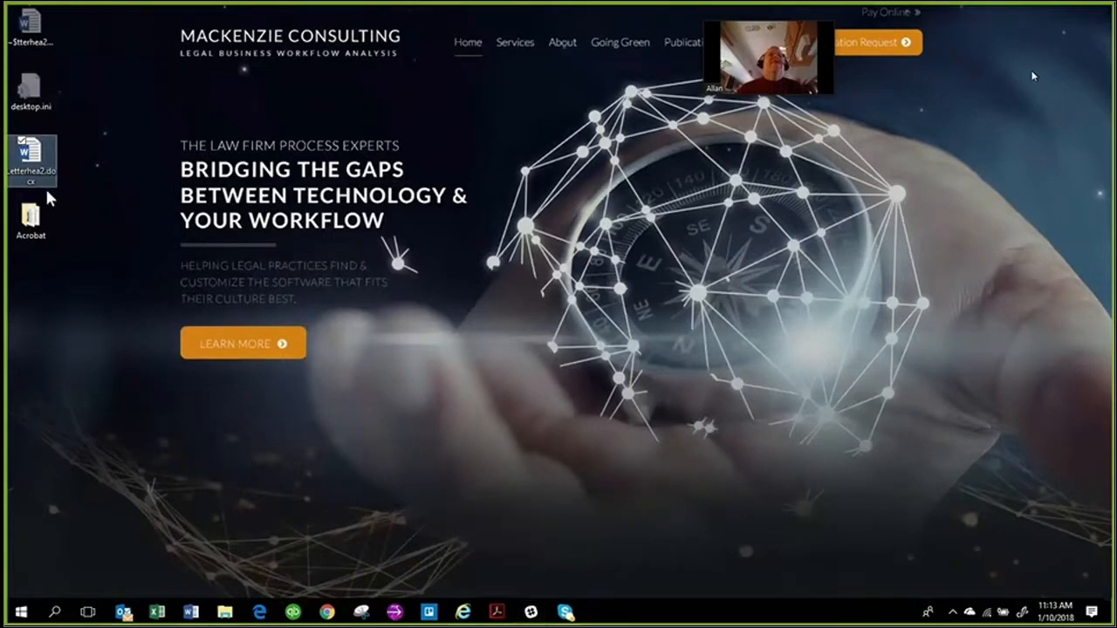
- Reopen the Acrobat folder from the desktop and open Employee Agreement.pdf
double_click(39, 235)
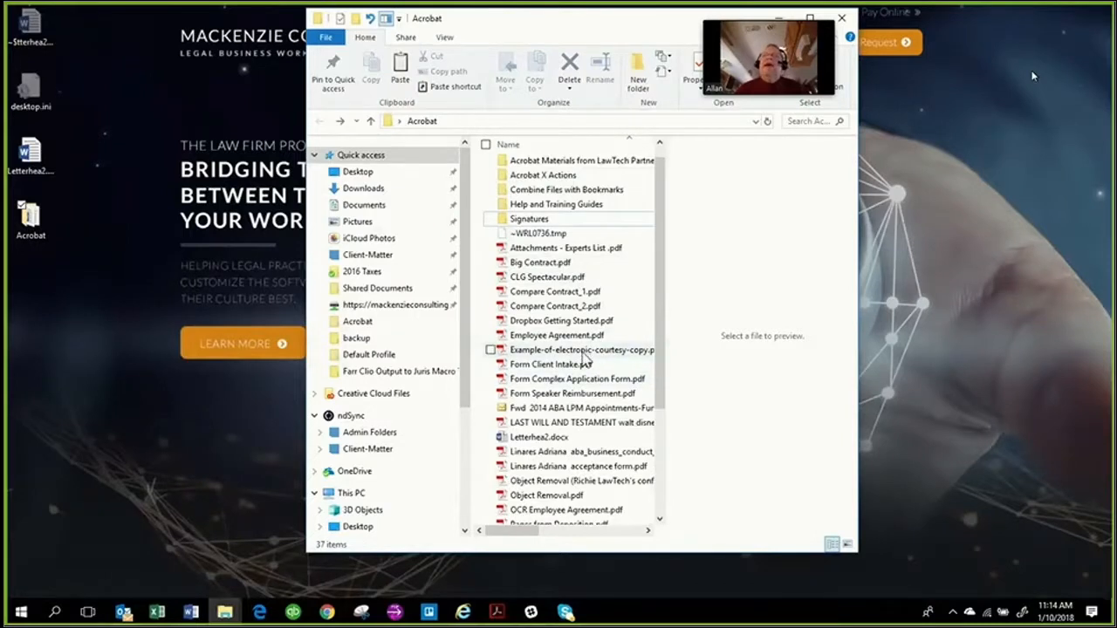
left_click(563, 339)
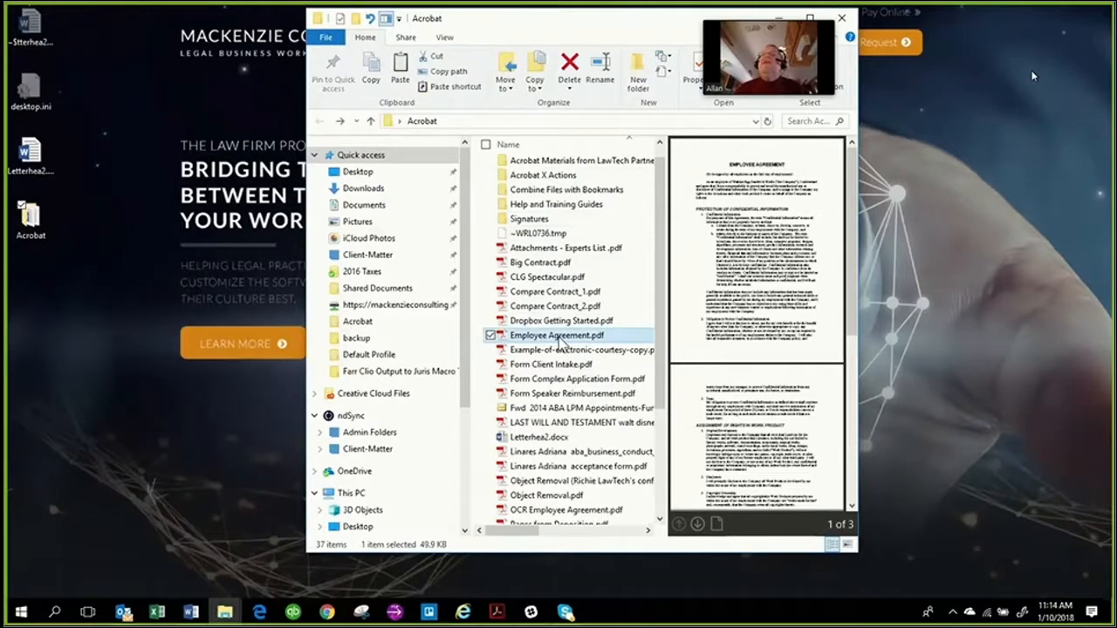
left_click(563, 339)
key("Escape")
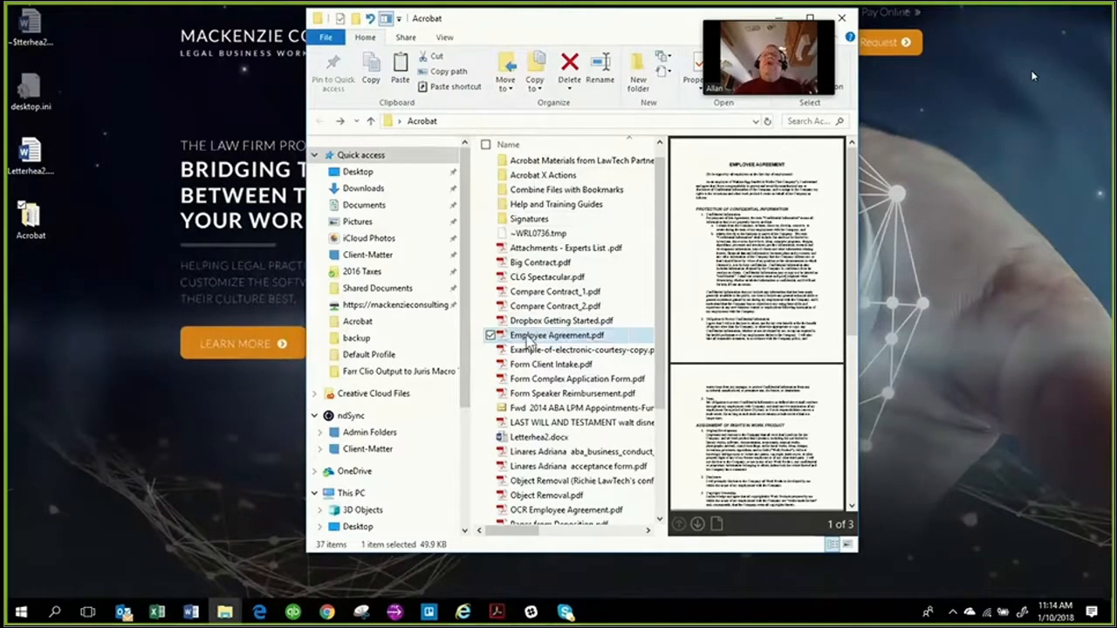
double_click(499, 339)
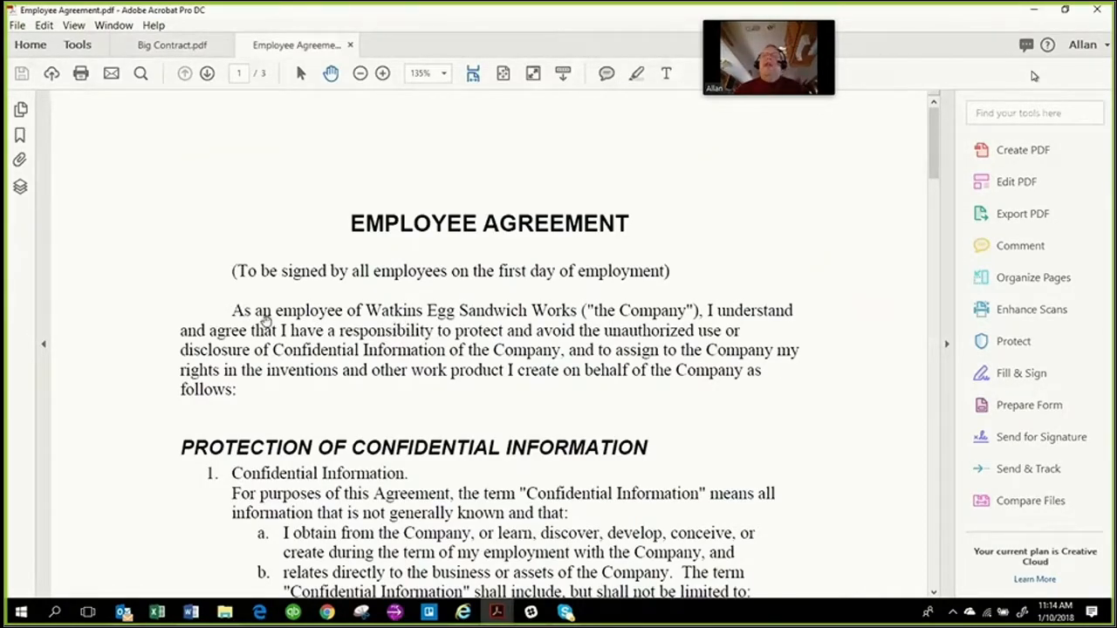
- Select the agreement's introductory paragraph, view the commands available for the selected text, and clear the selection
left_click_drag(233, 310, 402, 401)
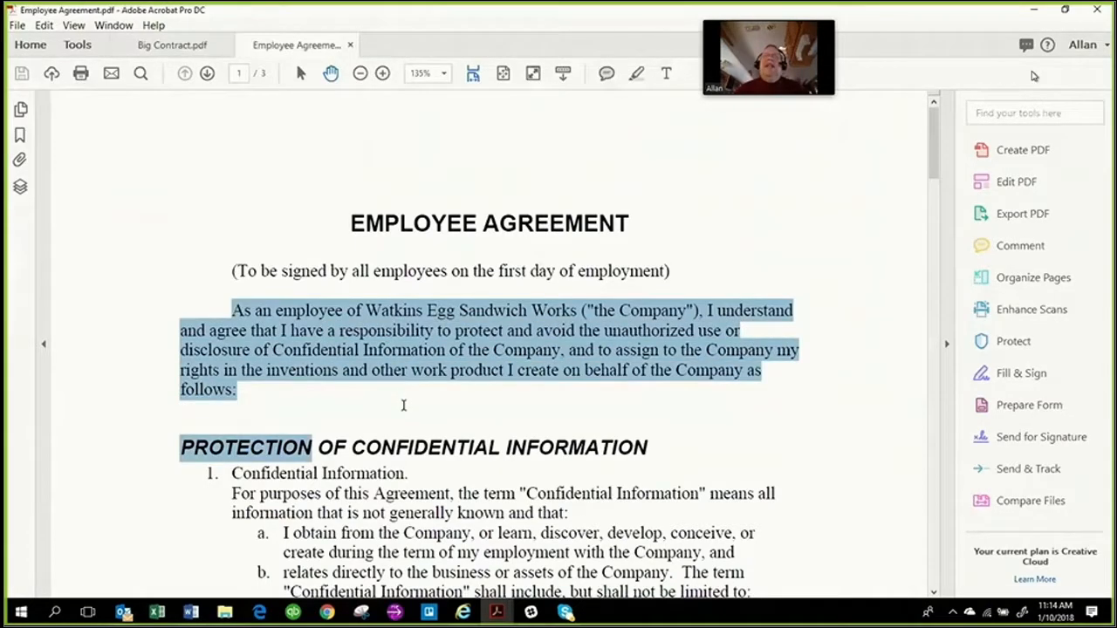
right_click(390, 373)
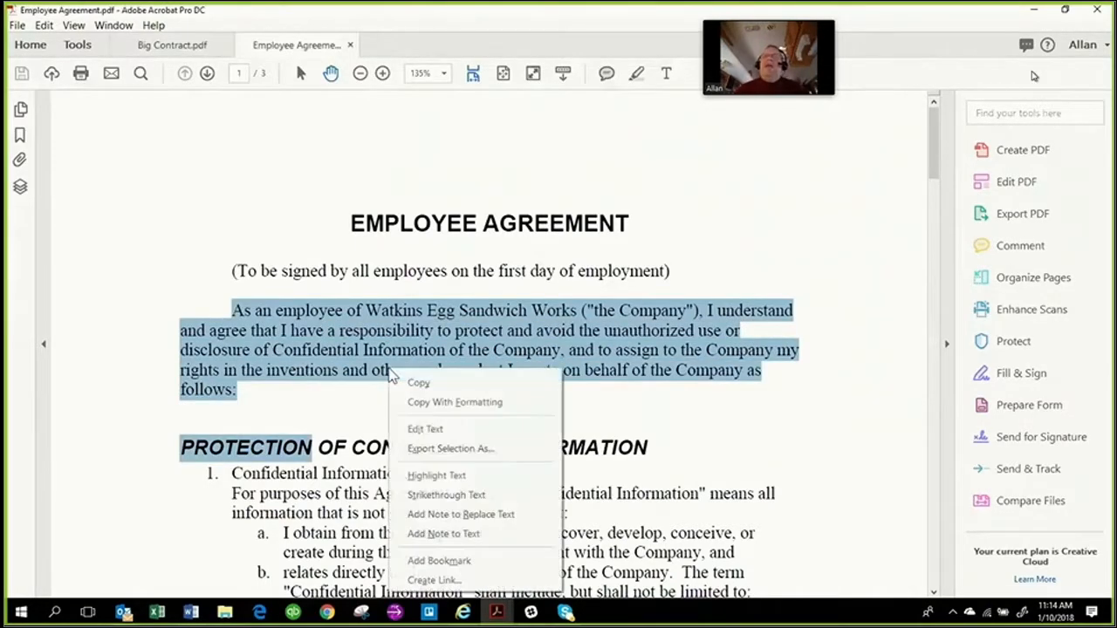
left_click(509, 345)
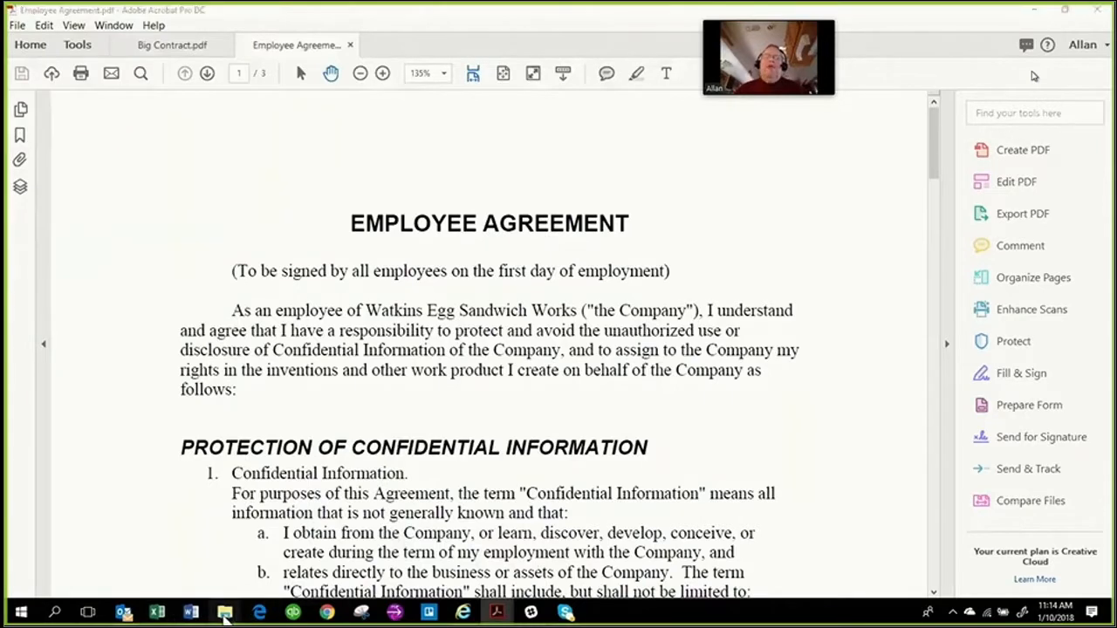
- Show the Templates folder window with its search tools in File Explorer and minimize it again
mouse_move(225, 613)
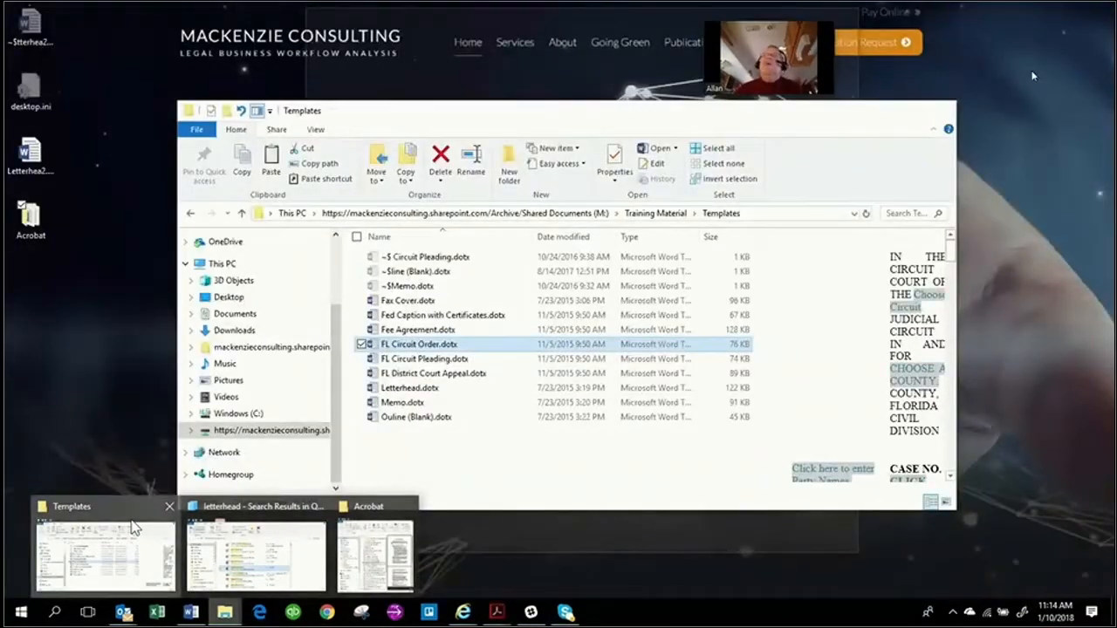
left_click(135, 528)
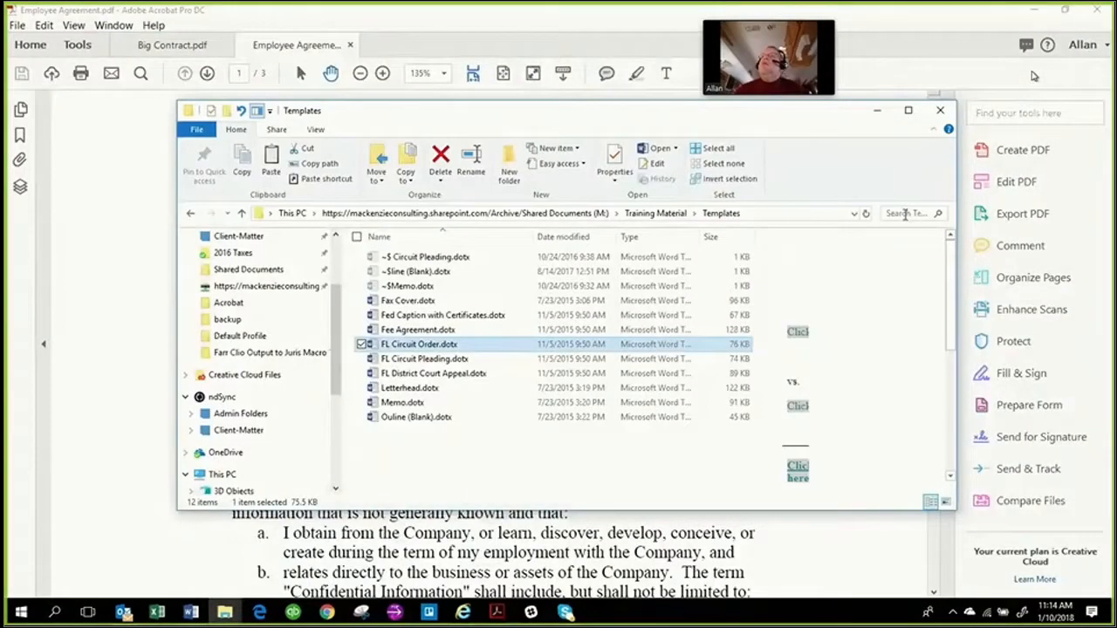
left_click(904, 213)
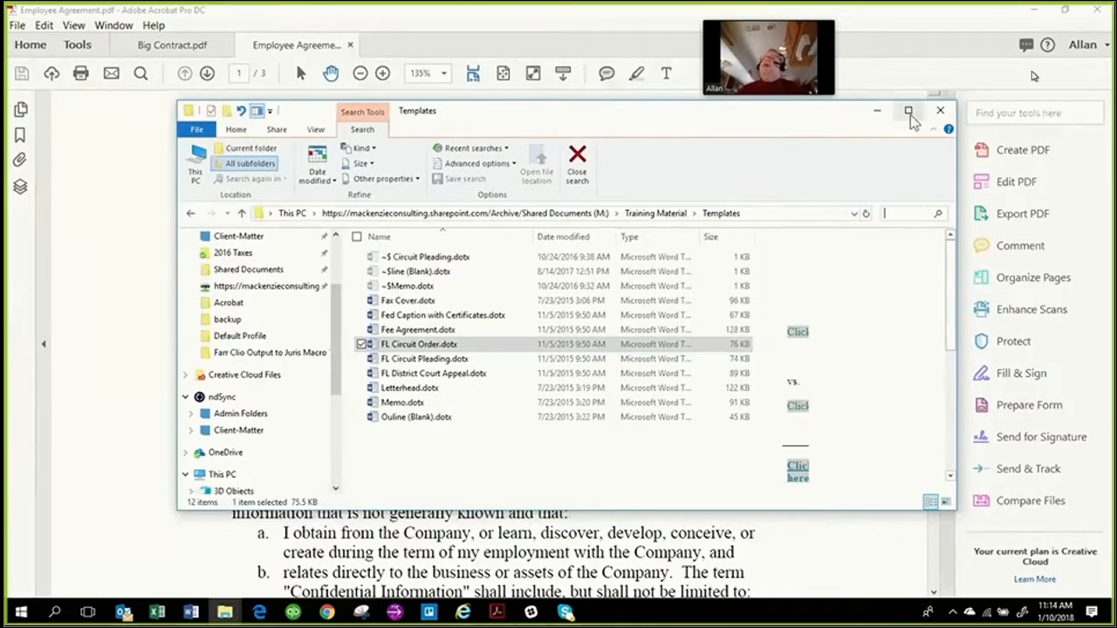
left_click(877, 110)
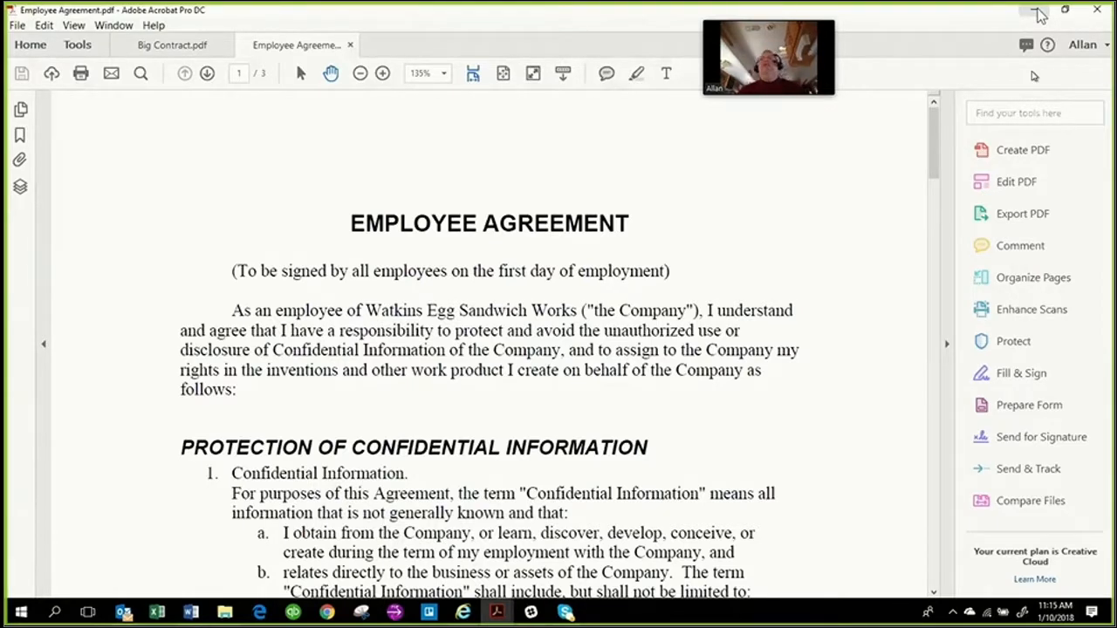
- Minimize the PDF window, find OCR Employee Agreement.pdf in the Acrobat folder and open it
left_click(1038, 12)
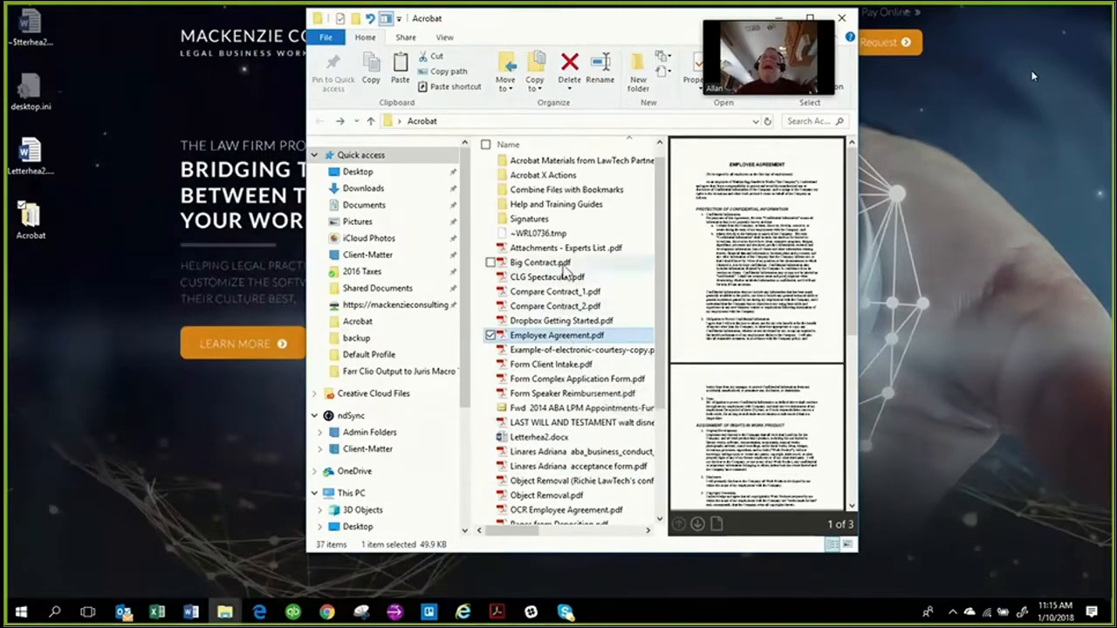
scroll(622, 454, "down", 3)
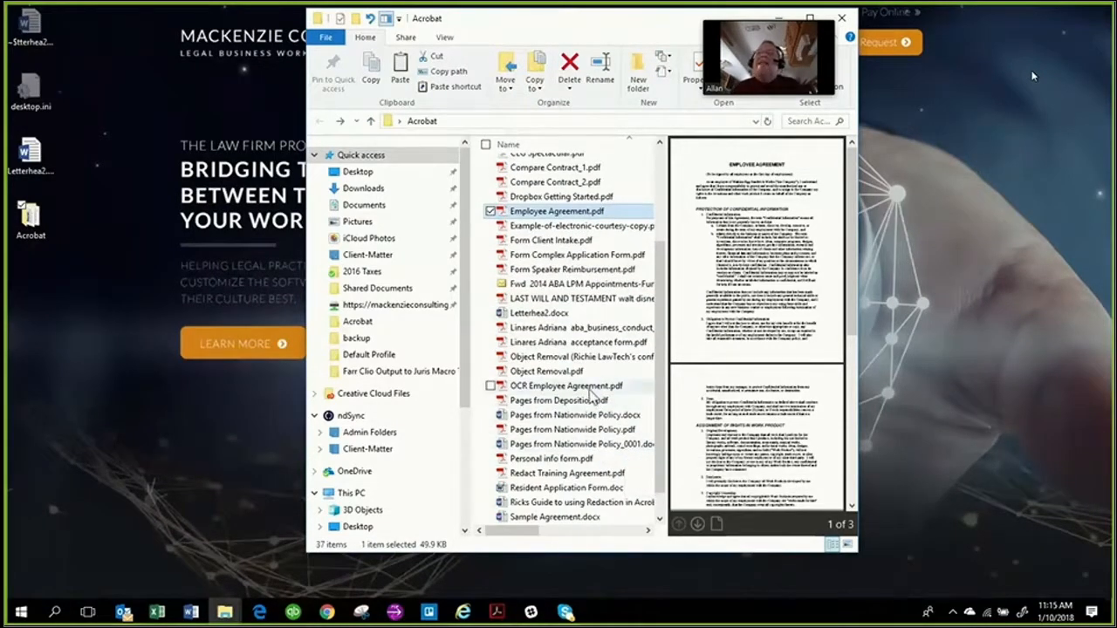
left_click(589, 389)
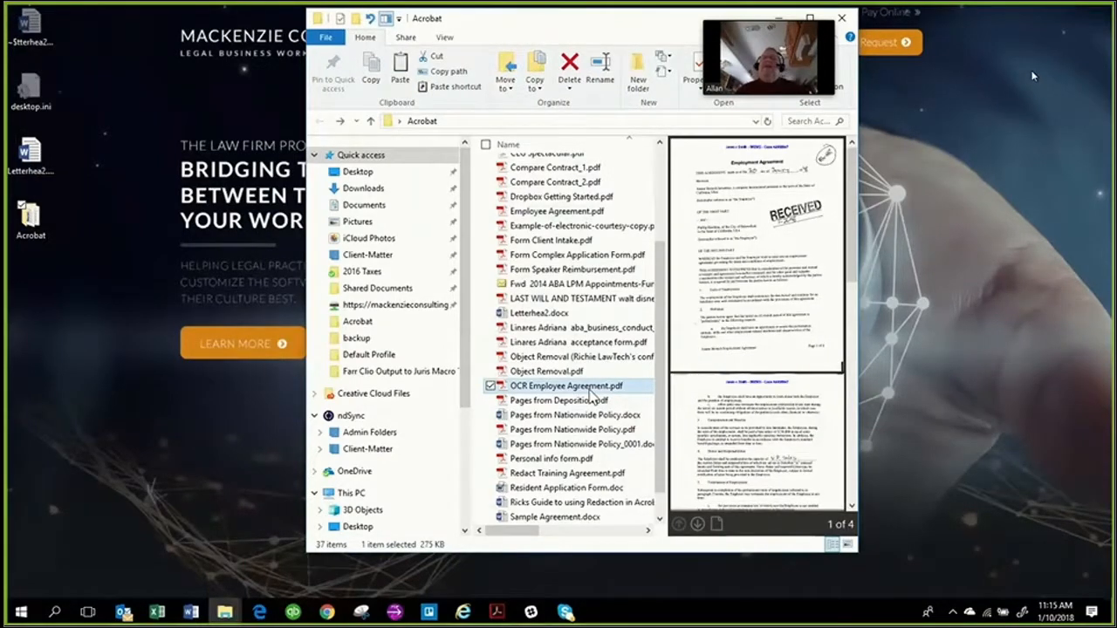
left_click(590, 391)
key("Escape")
left_click(590, 391)
key("Escape")
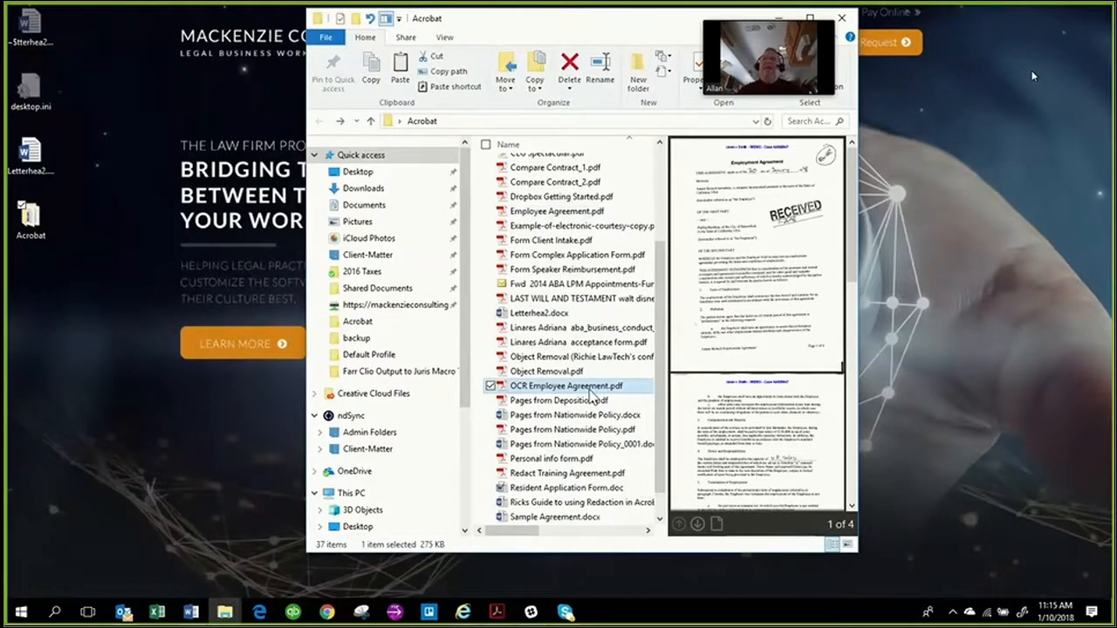
double_click(509, 393)
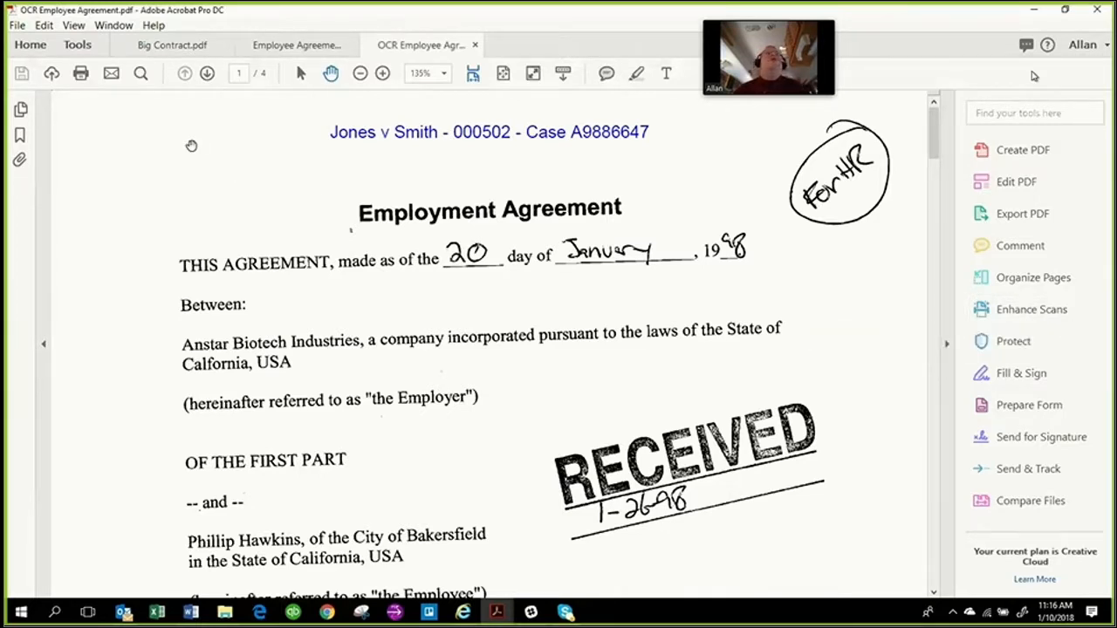
- Open the scanned employment agreement in the Edit PDF tool and try to pick its title and opening text
left_click(28, 45)
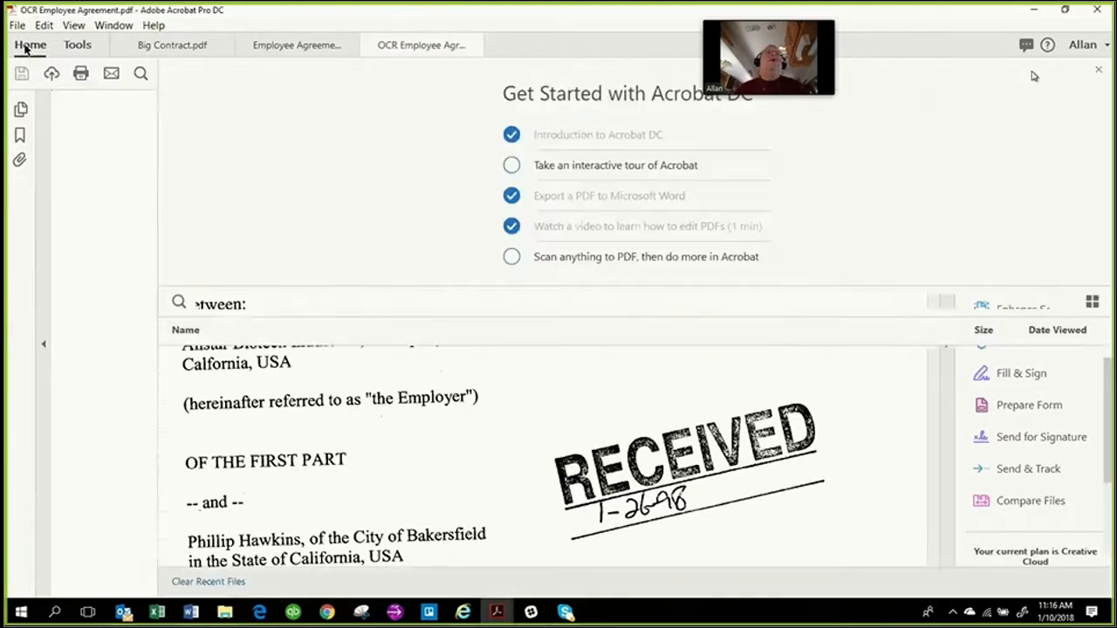
left_click(81, 49)
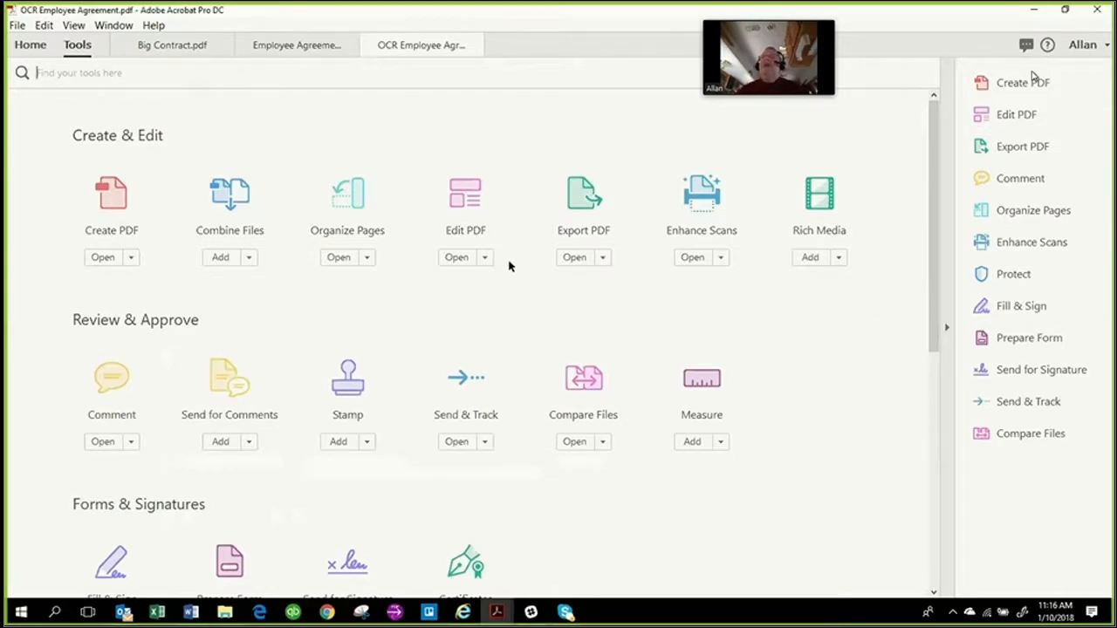
left_click(466, 218)
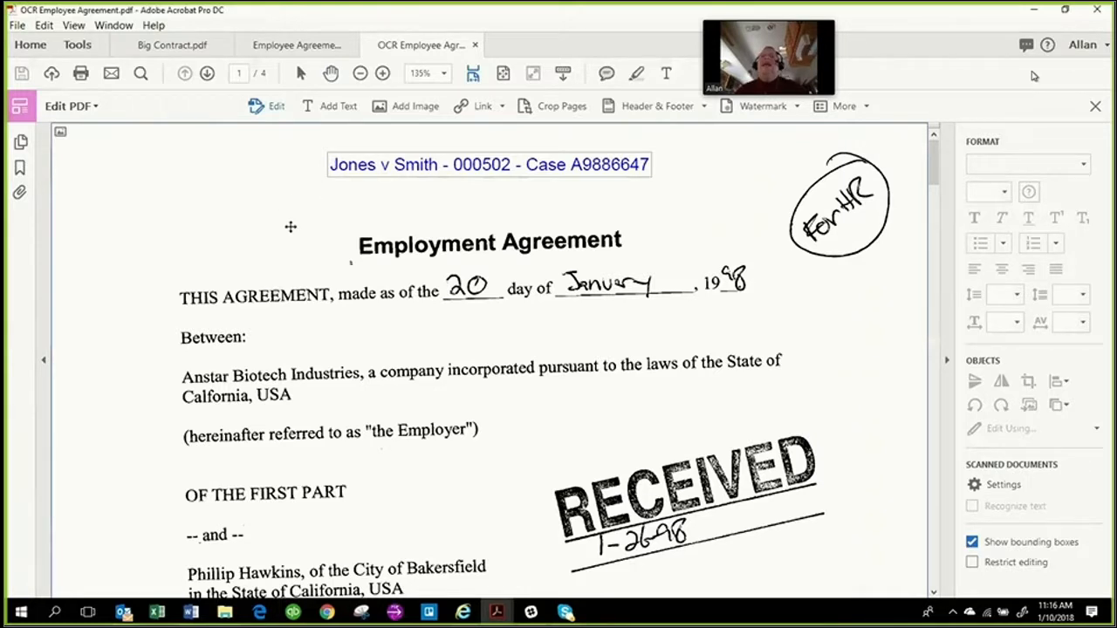
left_click(341, 273)
left_click(339, 242)
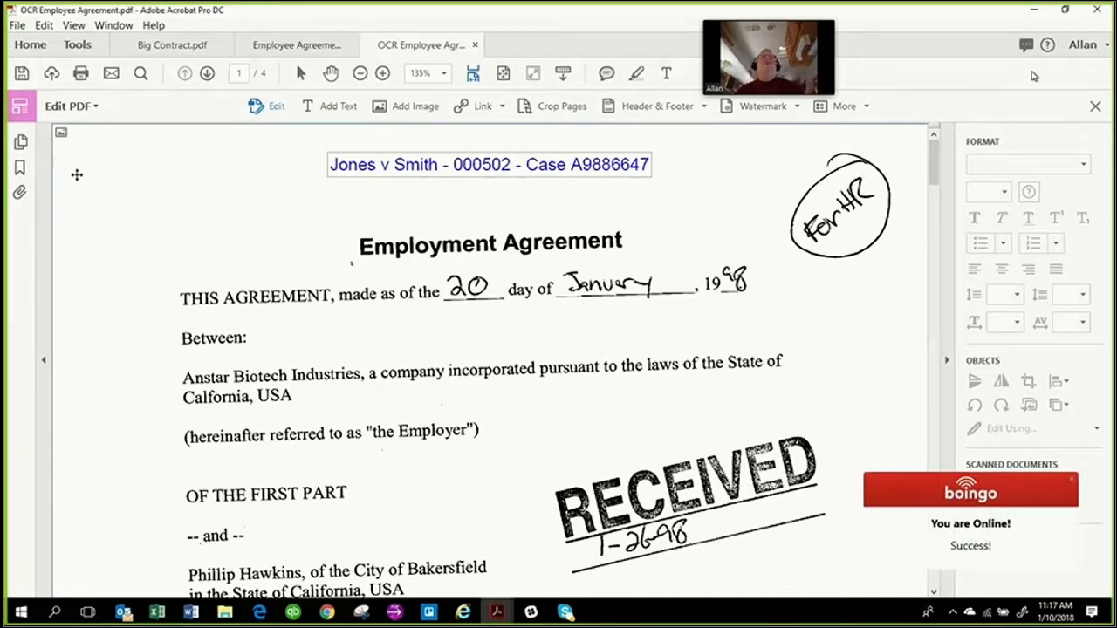
- Switch to the Enhance Scans tool and recognize text on all pages of this file in English (US)
left_click(32, 112)
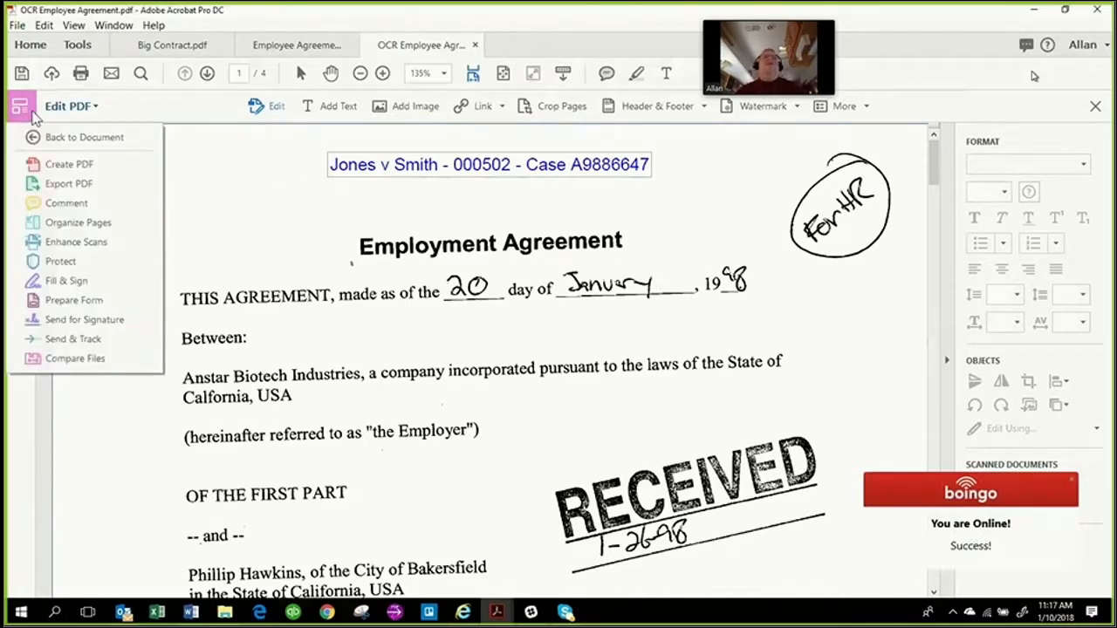
left_click(71, 241)
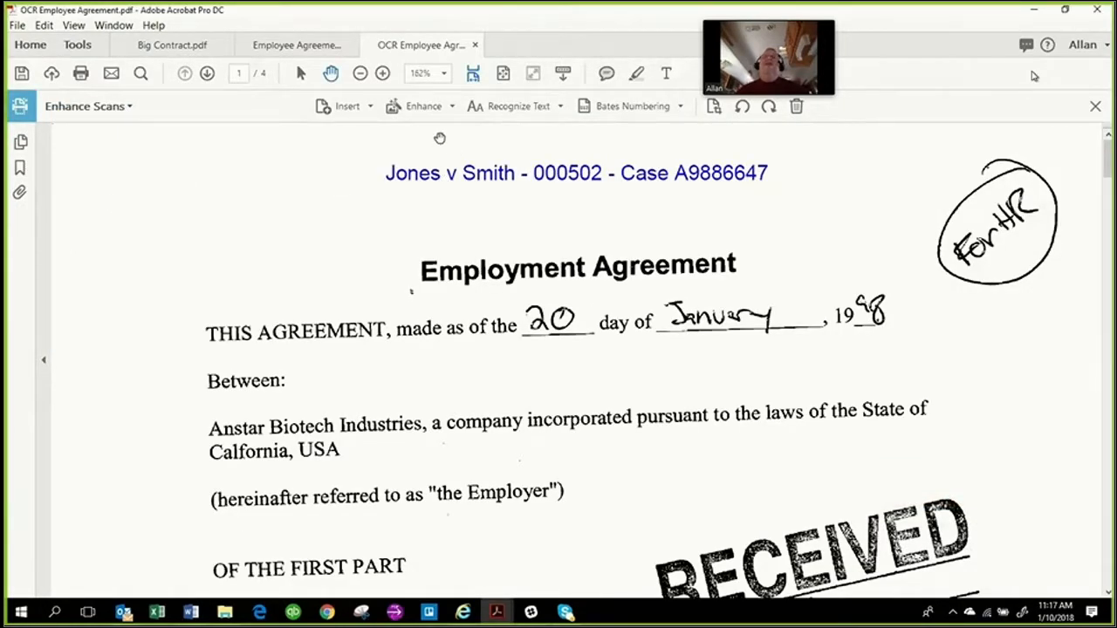
left_click(540, 112)
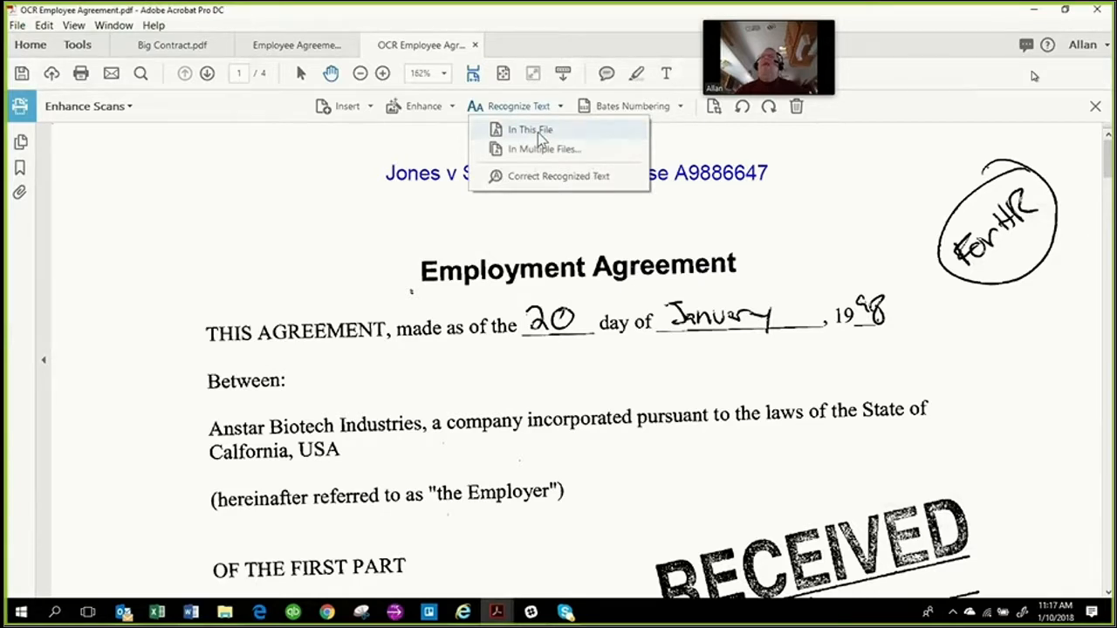
left_click(534, 131)
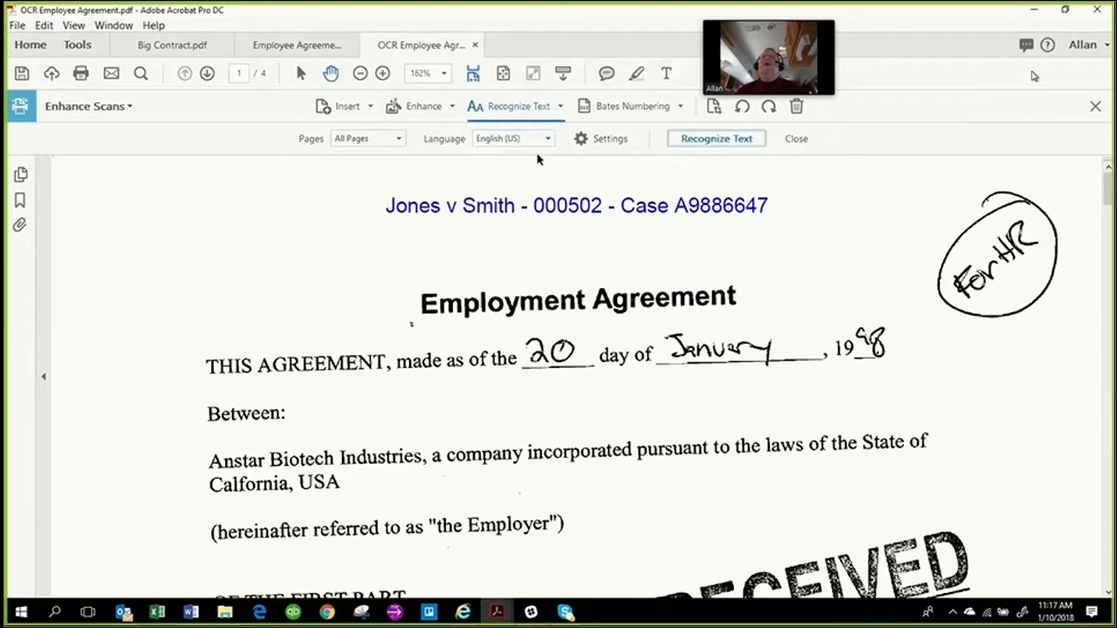
left_click(723, 142)
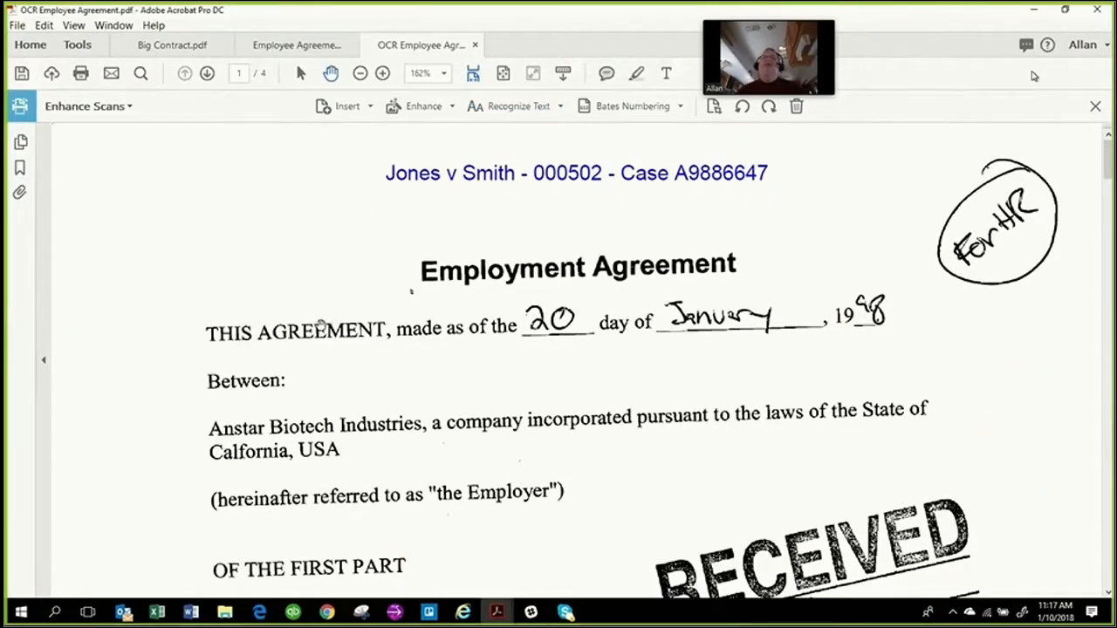
- Select "Biotech Industries, a company incorporated pursuant to the laws of the State of" in the agreement and copy it
left_click(301, 74)
left_click_drag(327, 433, 925, 408)
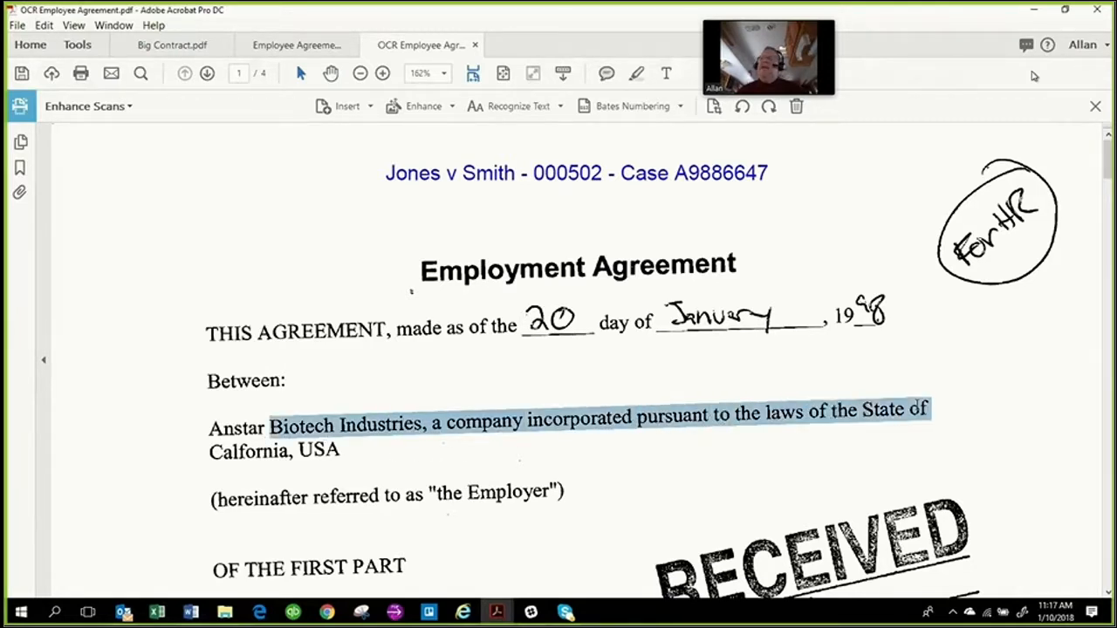
right_click(870, 420)
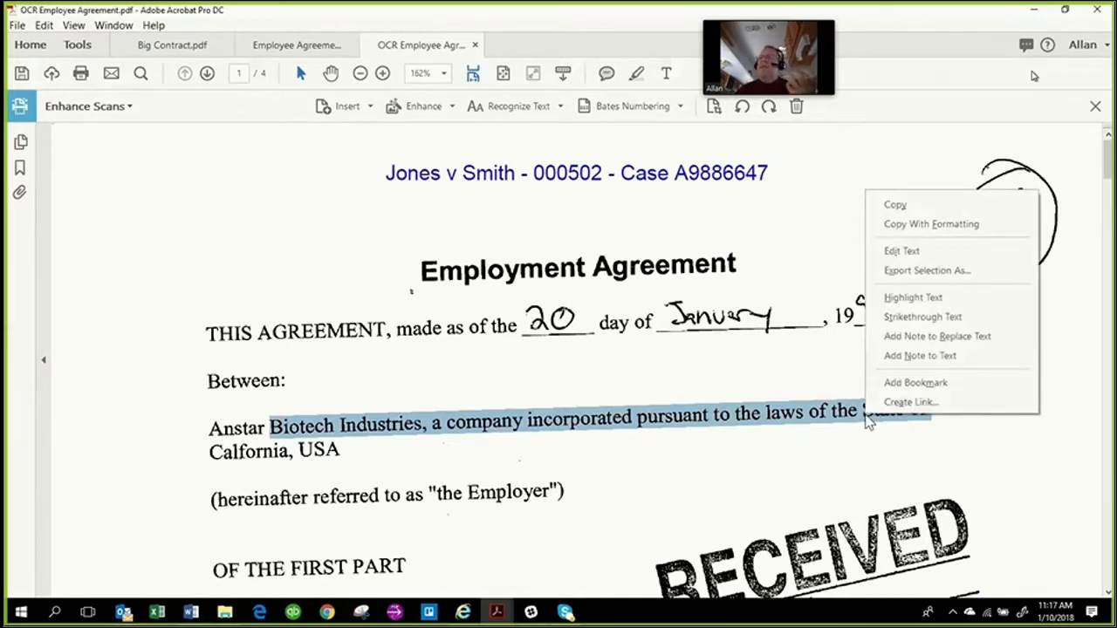
left_click(896, 206)
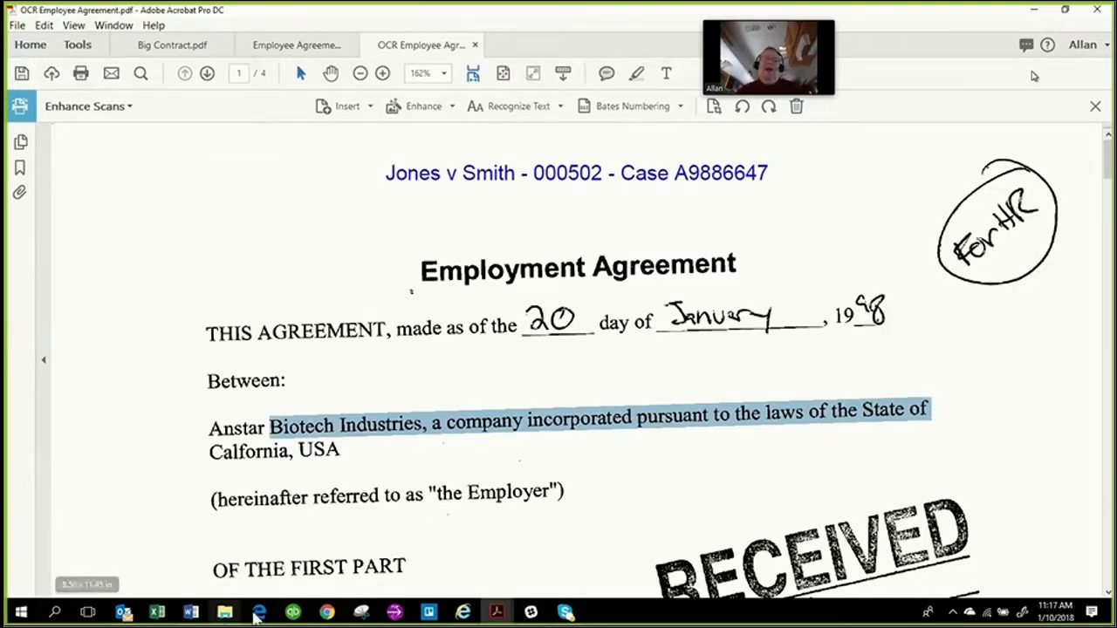
- Search Windows for "note" and open the Notepad desktop app
left_click(26, 616)
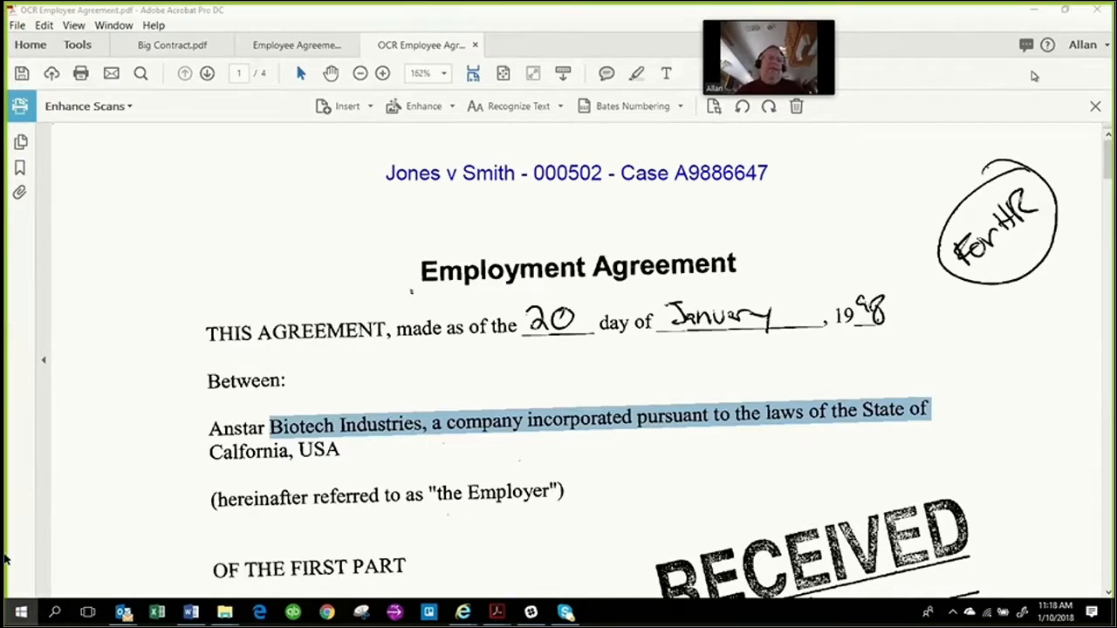
key("super")
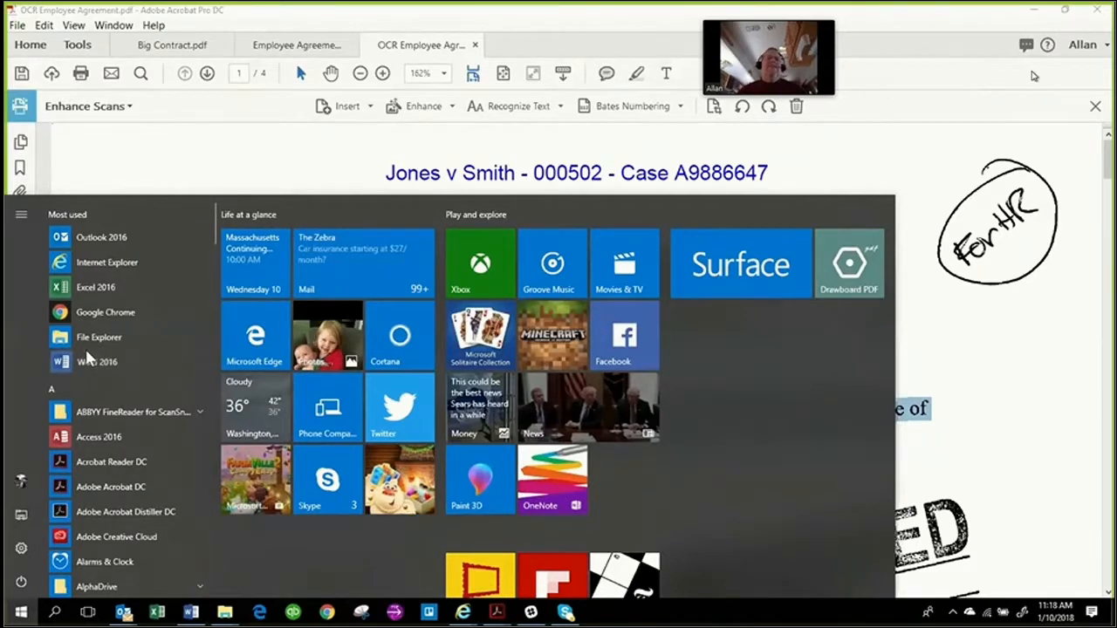
left_click(25, 611)
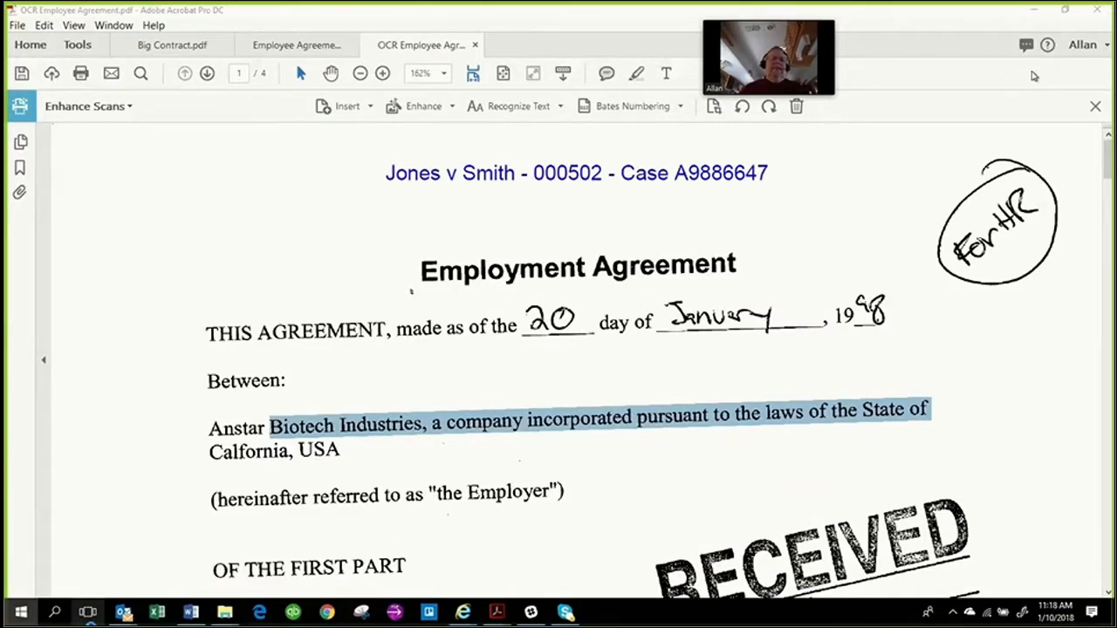
left_click(23, 613)
left_click(56, 613)
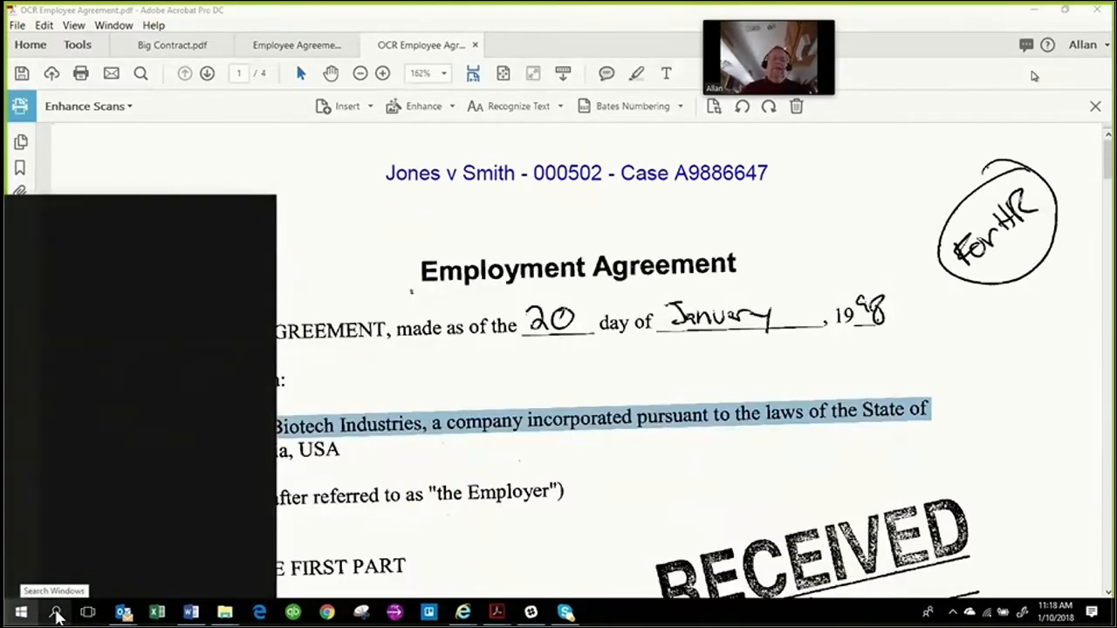
type("note")
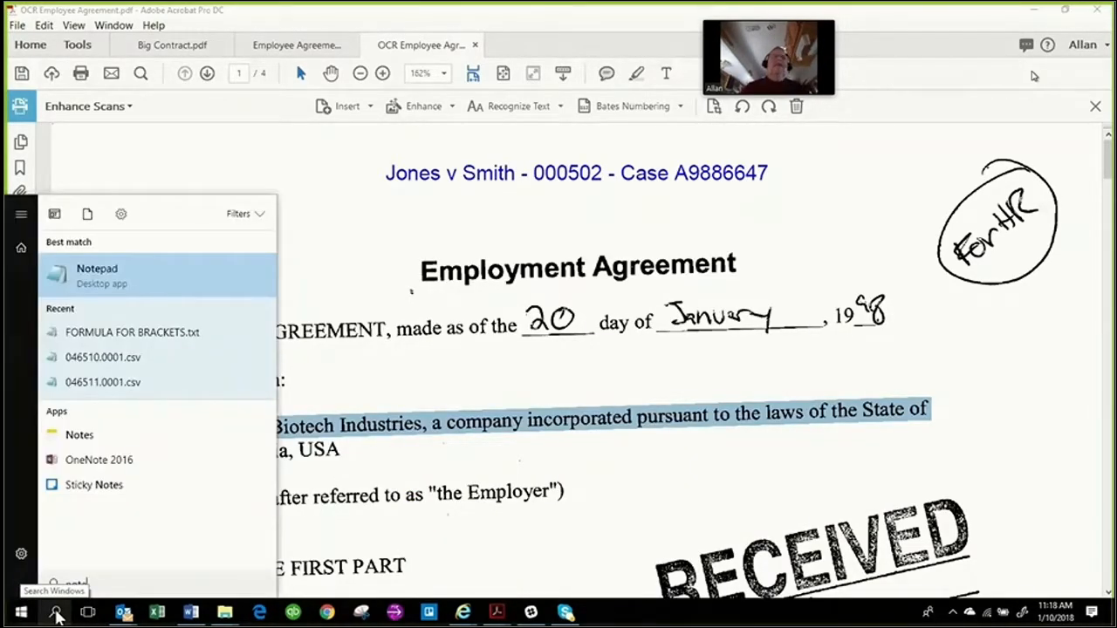
left_click(118, 285)
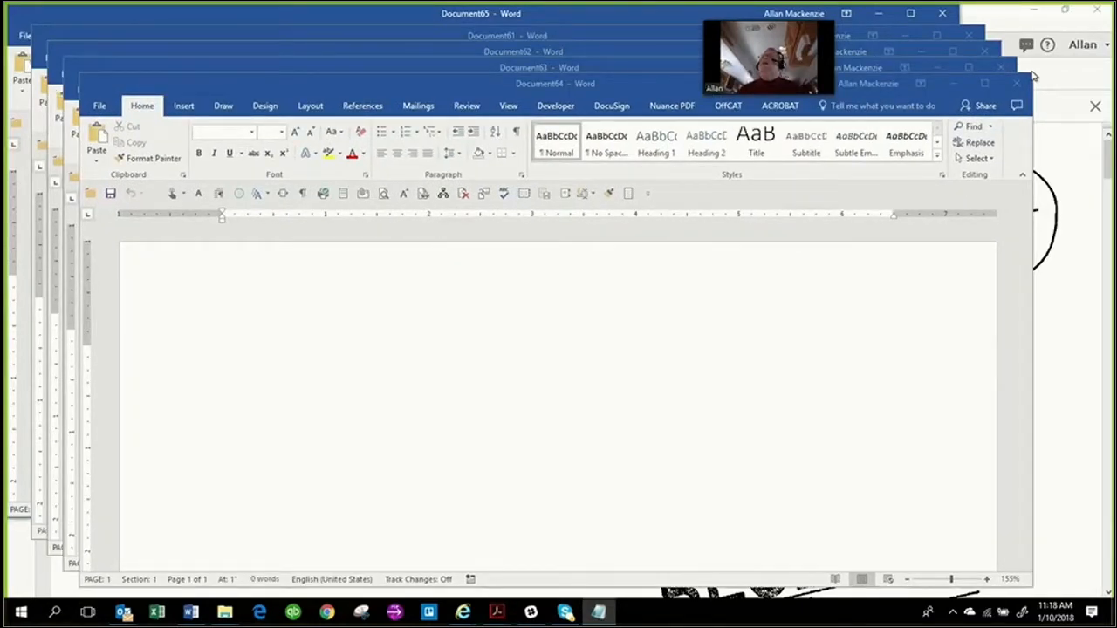
- Paste the copied agreement phrase into a blank Word document, and close that document
left_click(1029, 78)
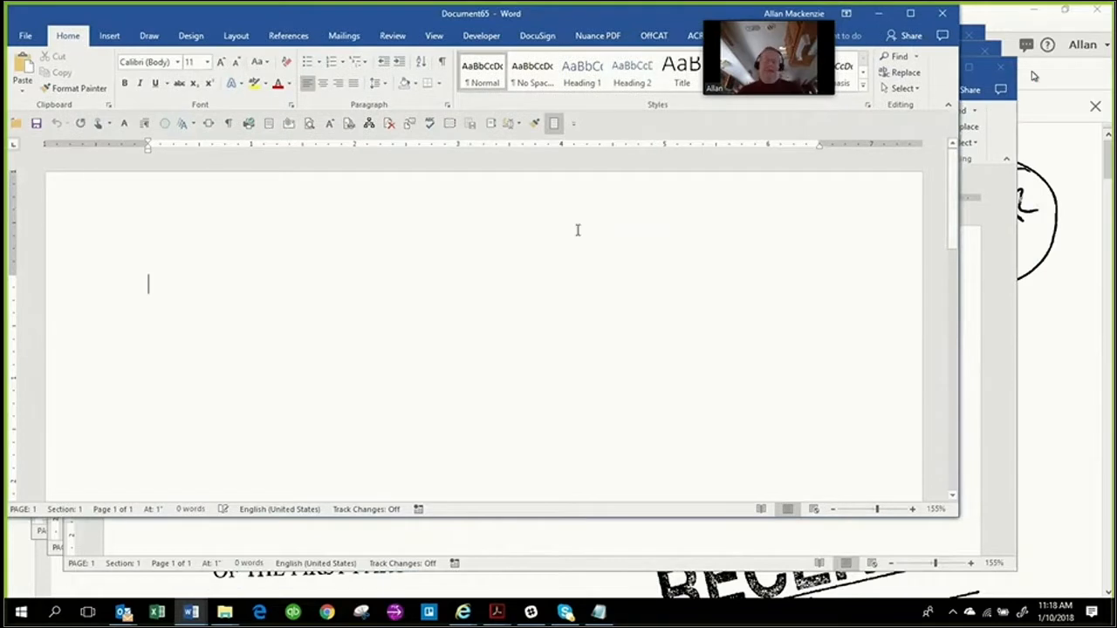
right_click(283, 250)
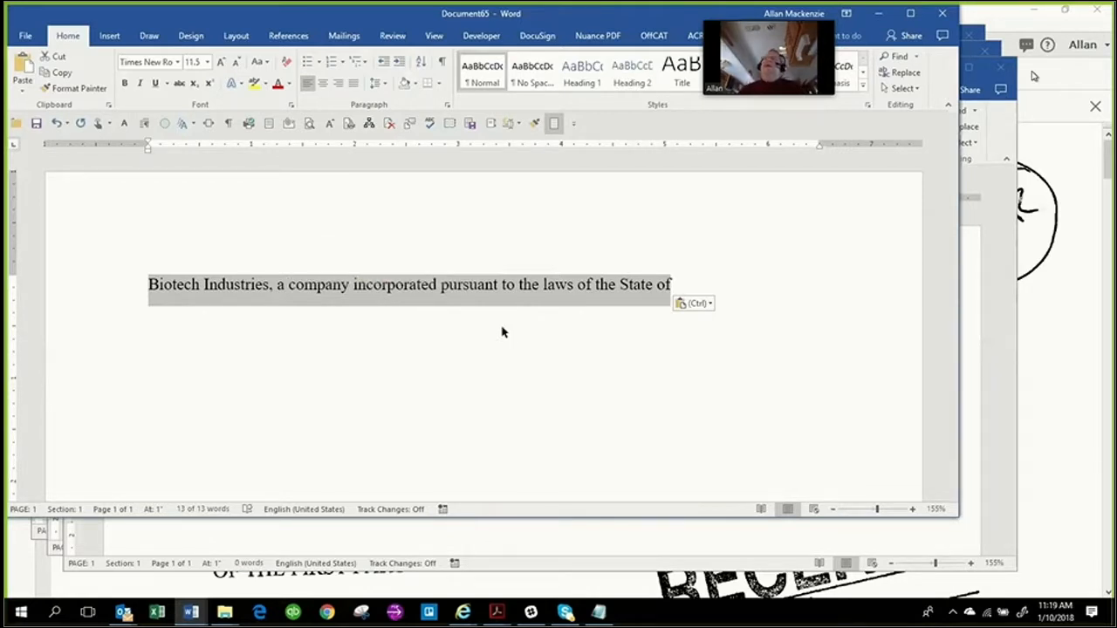
left_click(947, 14)
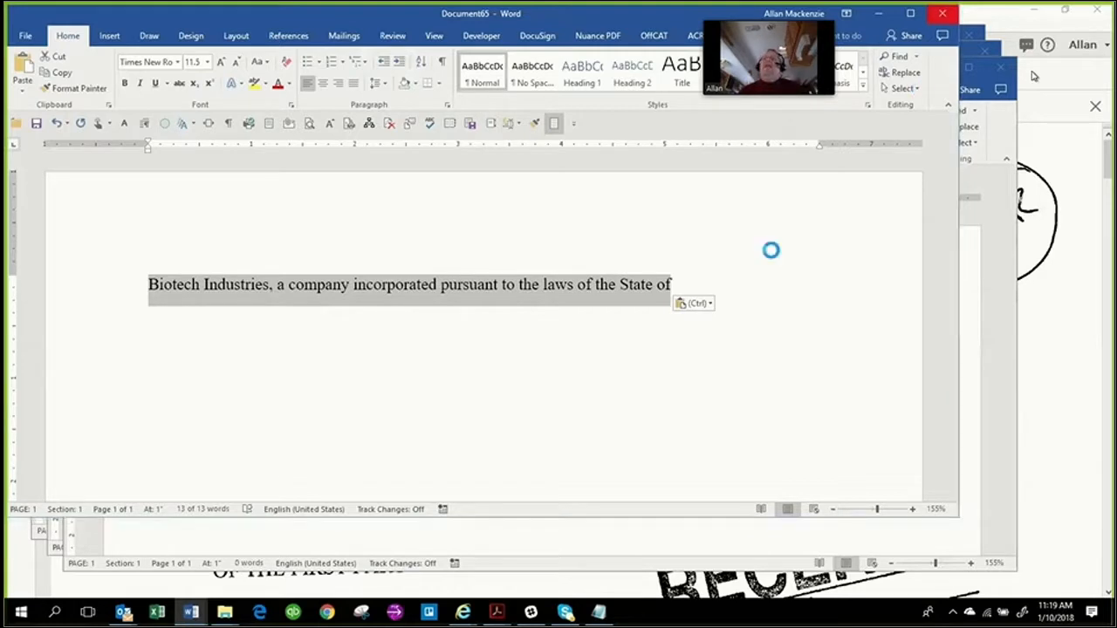
left_click(481, 294)
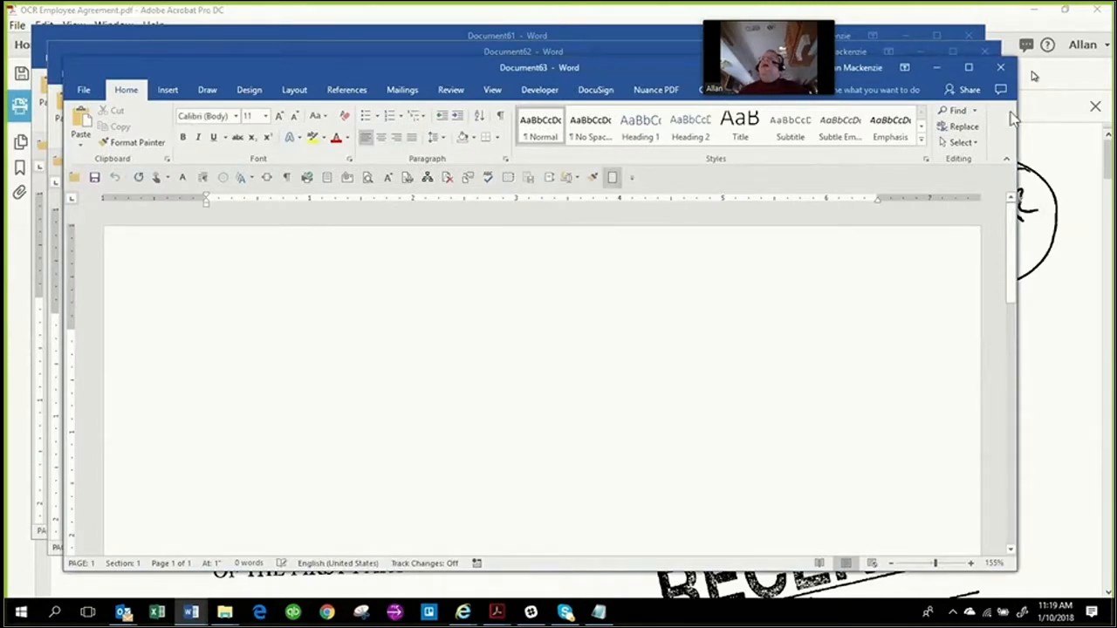
- Close the remaining blank Word documents to return to the scanned agreement PDF
left_click(1000, 67)
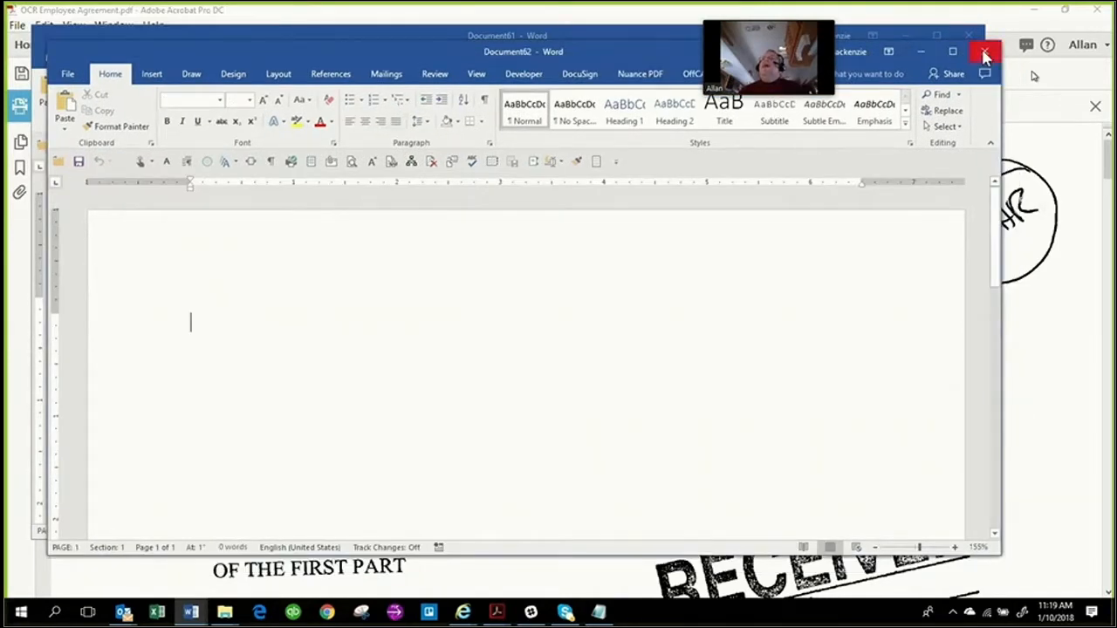
left_click(984, 54)
left_click(977, 42)
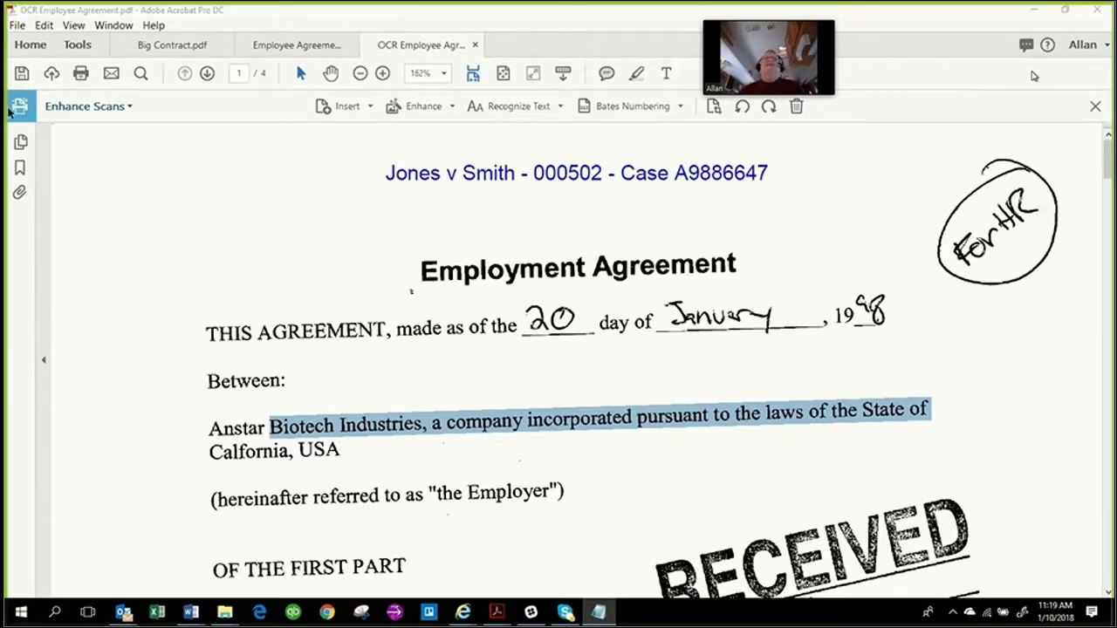
- Export the scanned agreement to Microsoft Word in Word Document format and choose to save it in a different folder
left_click(87, 44)
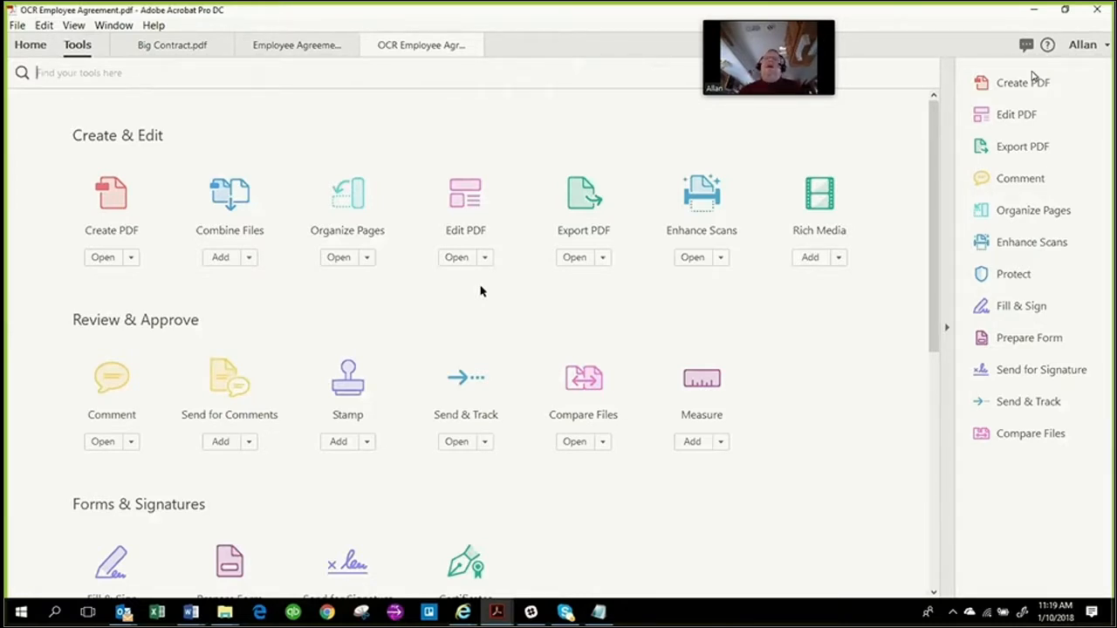
left_click(589, 215)
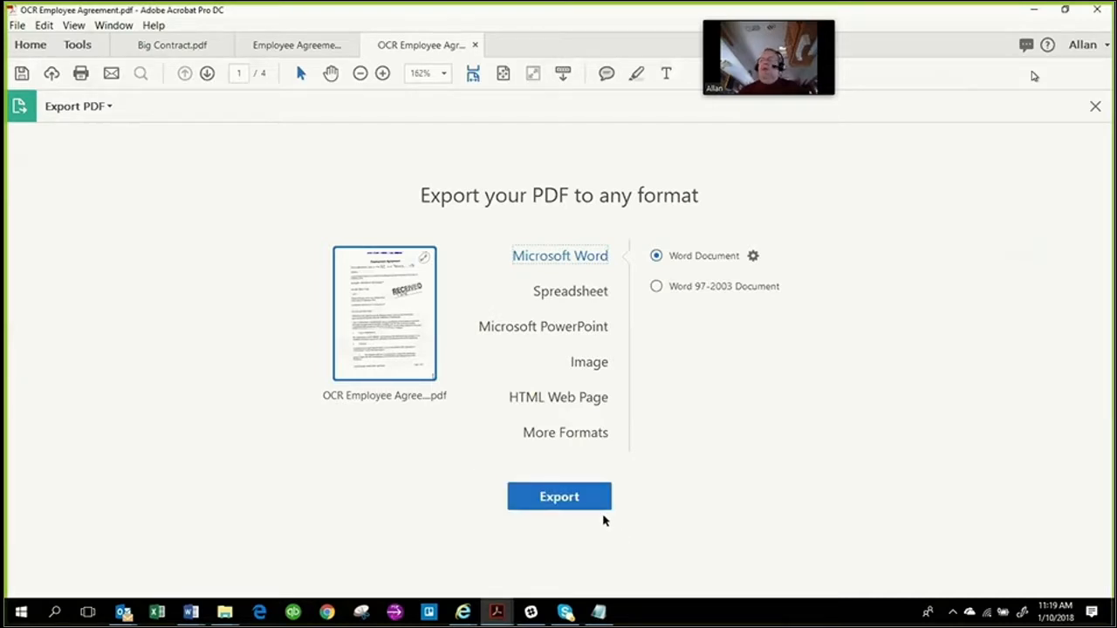
left_click(575, 498)
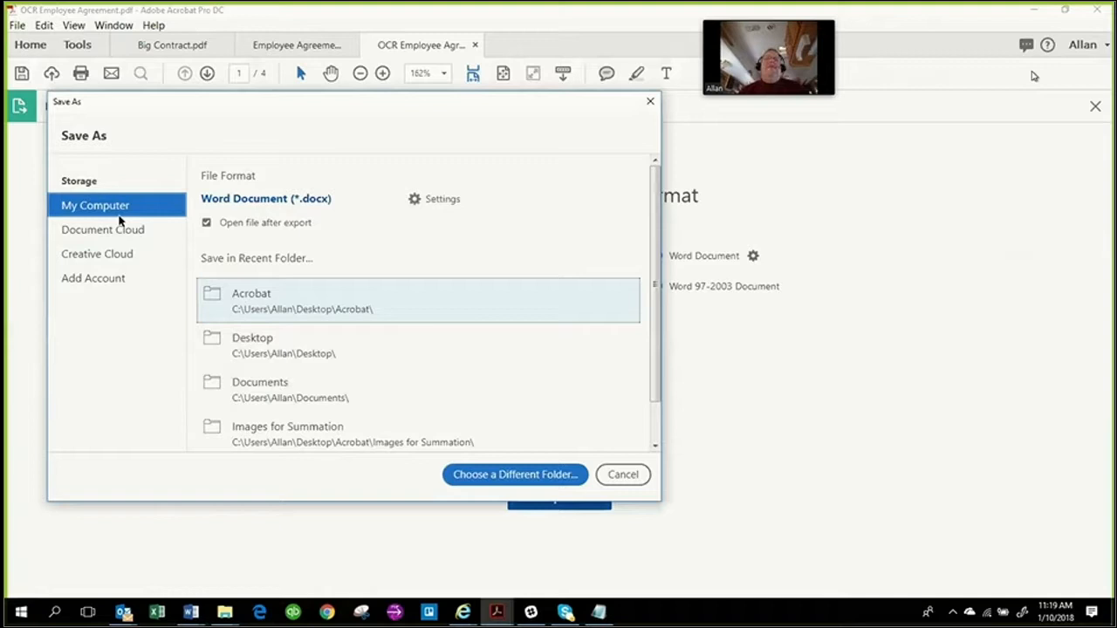
left_click(501, 478)
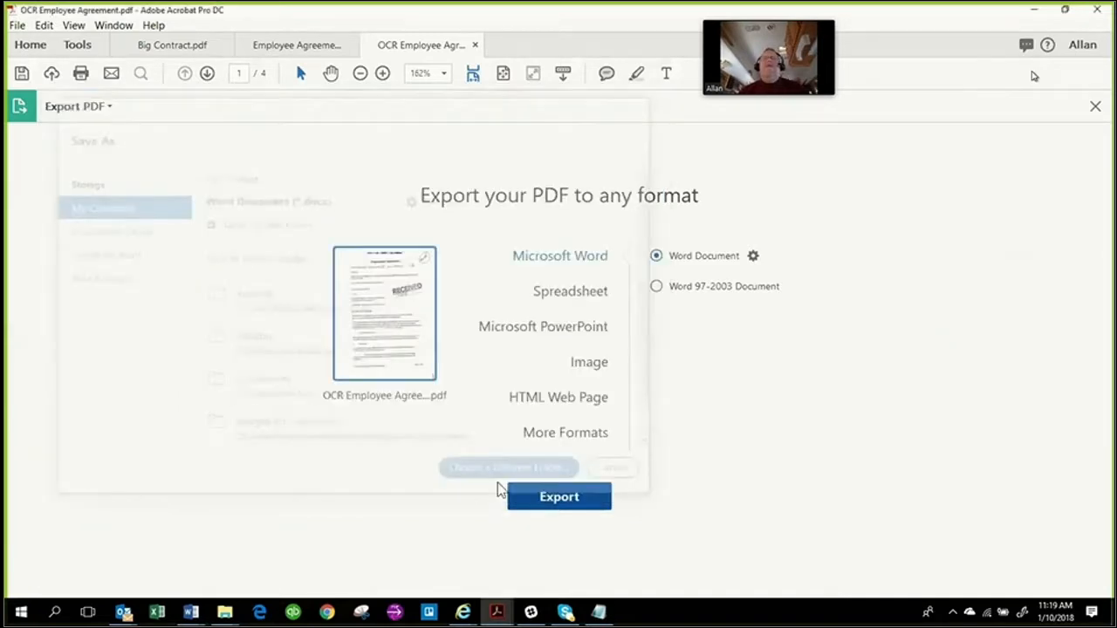
left_click(539, 506)
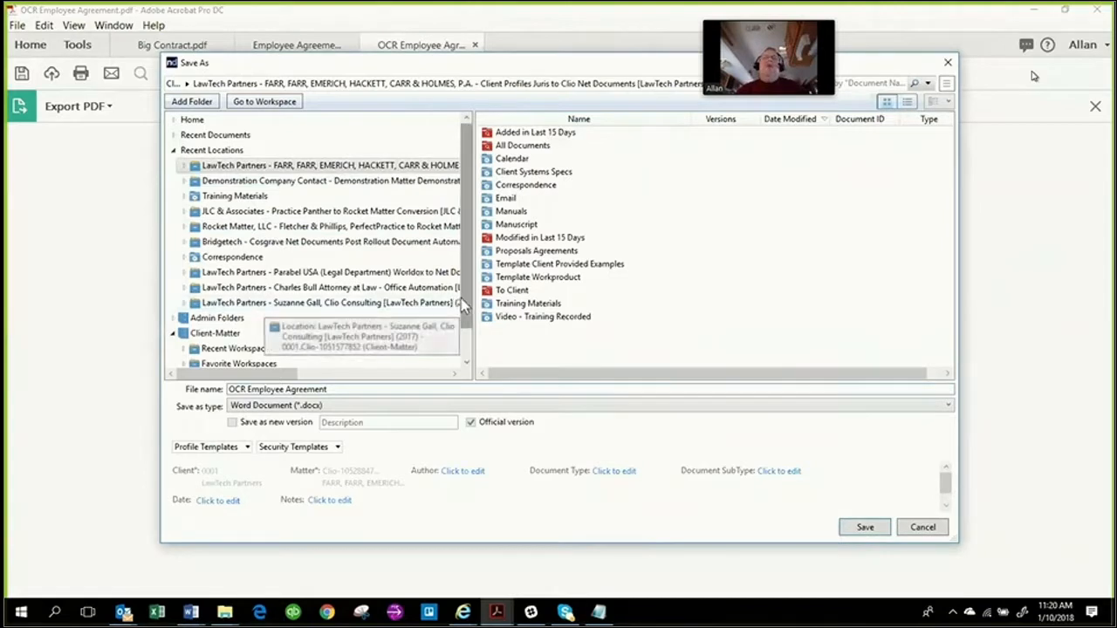
- Save the export on the computer as OCR Employee Agreement.docx in the Documents folder, replacing the existing file
left_click_drag(462, 298, 454, 349)
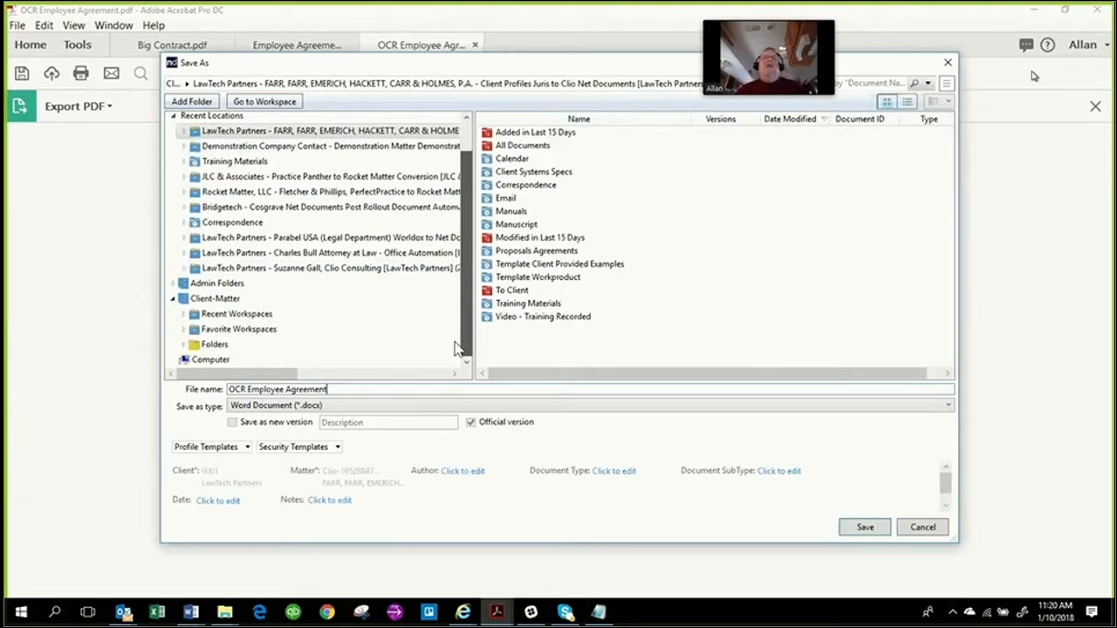
left_click(213, 363)
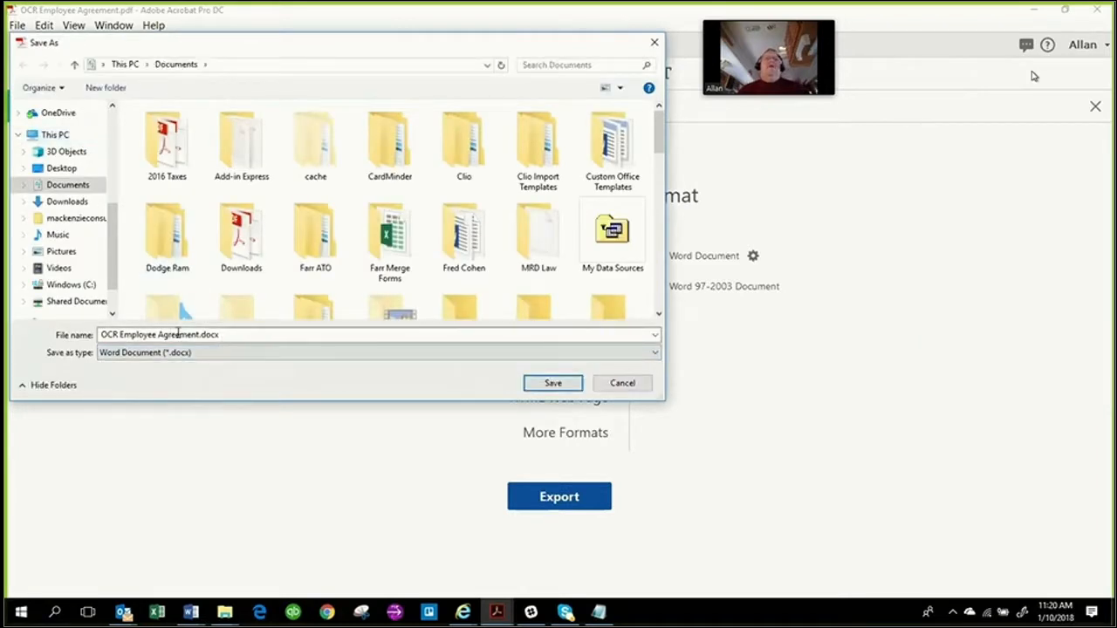
left_click(574, 390)
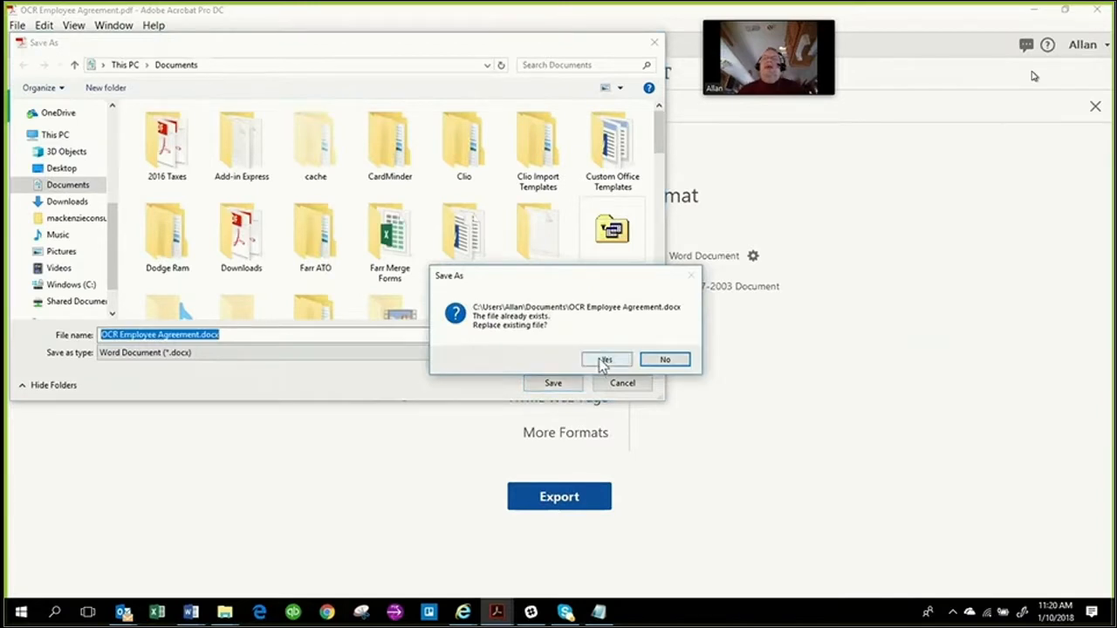
left_click(604, 361)
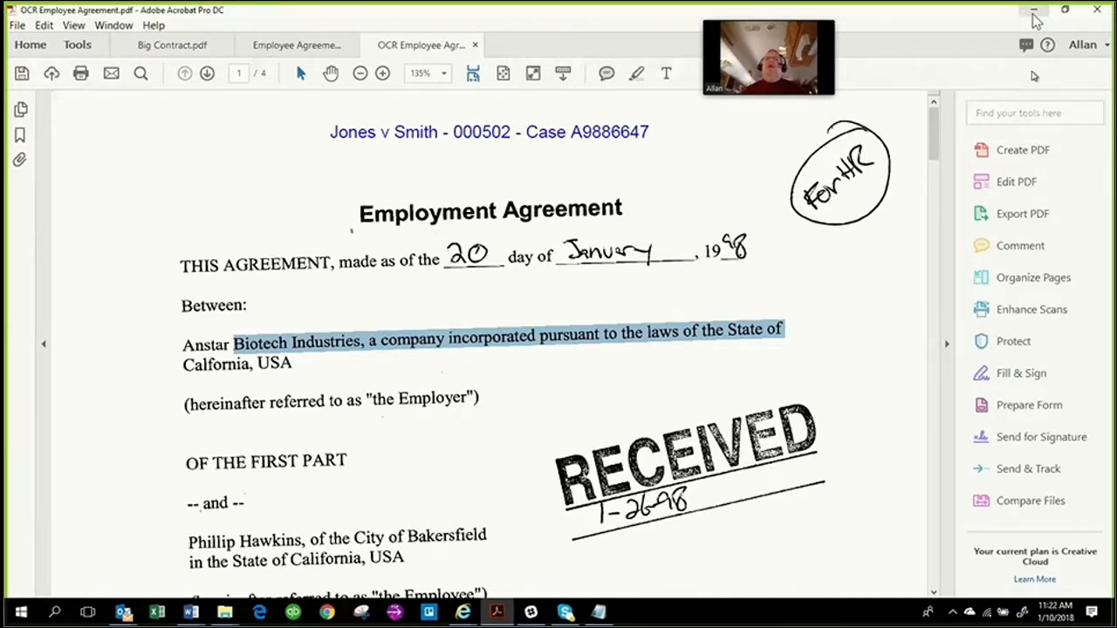
- Look further down the scanned agreement and minimize its window to uncover the Acrobat folder
scroll(868, 217, "down", 5)
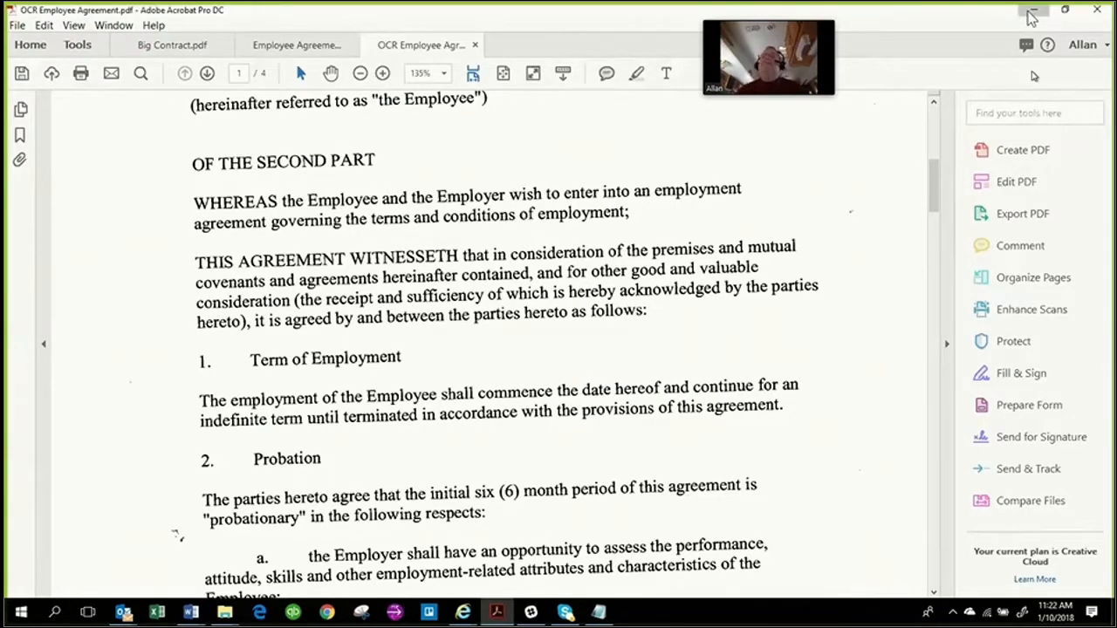
left_click(1034, 10)
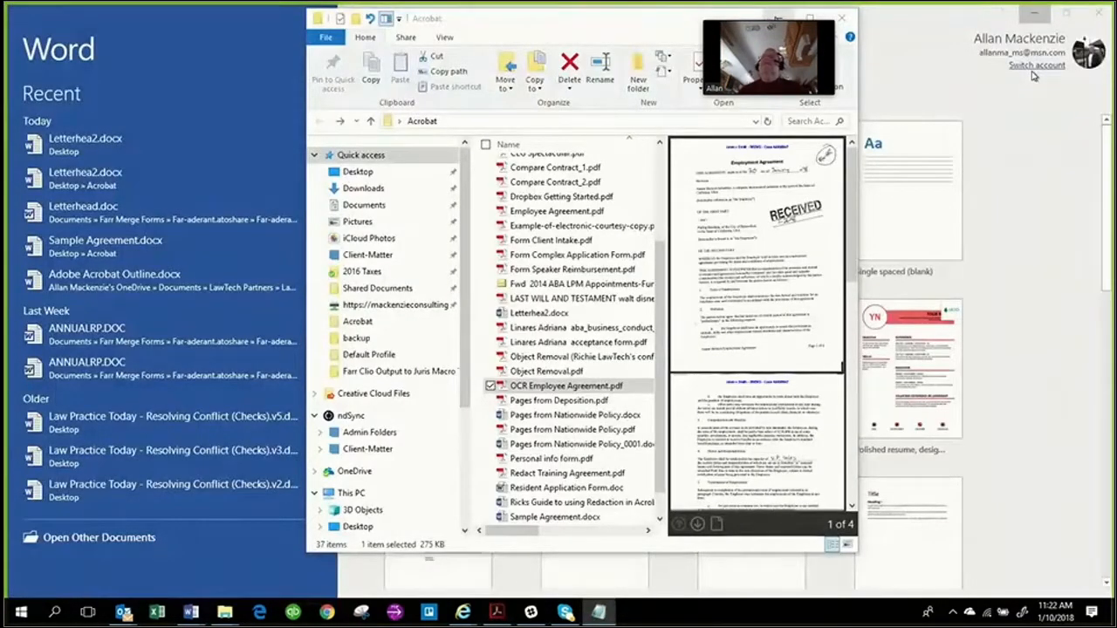
- Minimize the Acrobat folder, Word and the scanned agreement to check the desktop for the exported document
left_click(778, 17)
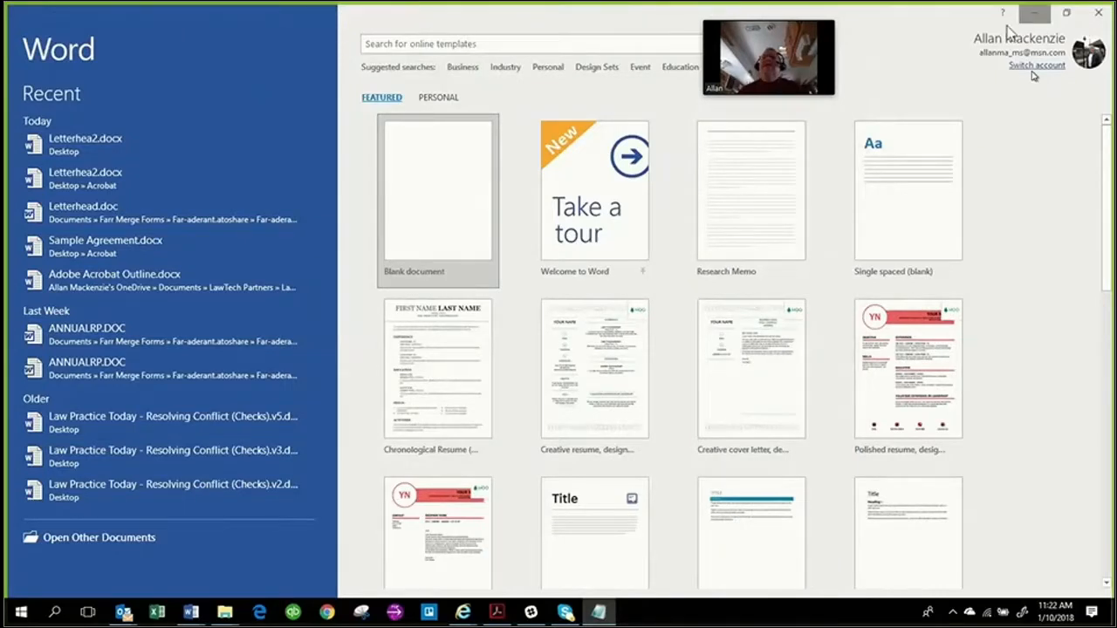
left_click(1035, 13)
right_click(123, 288)
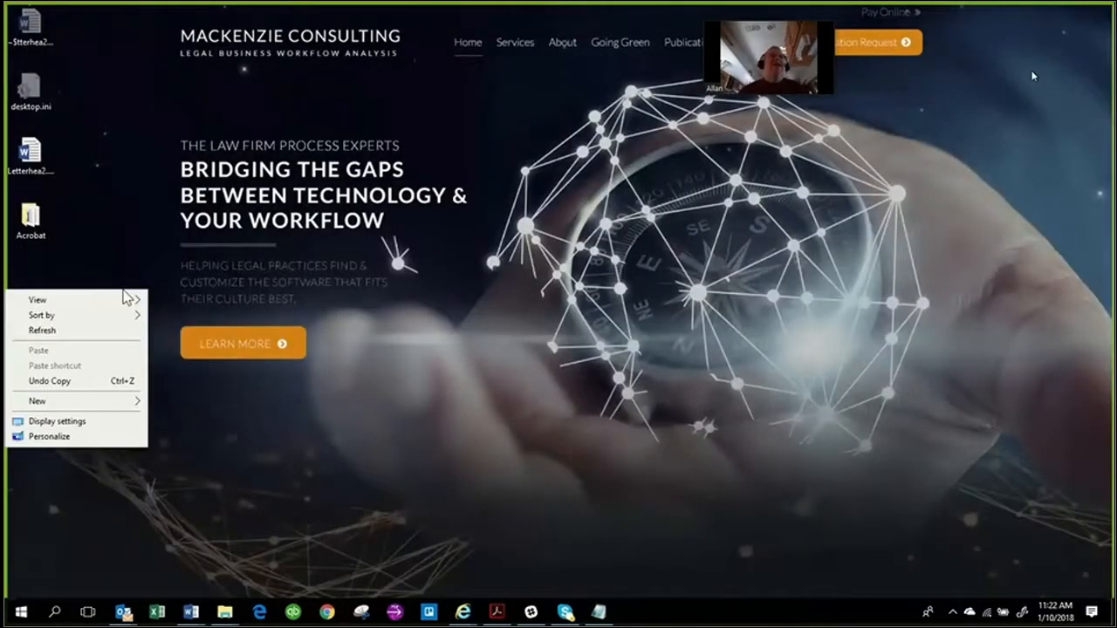
key("Escape")
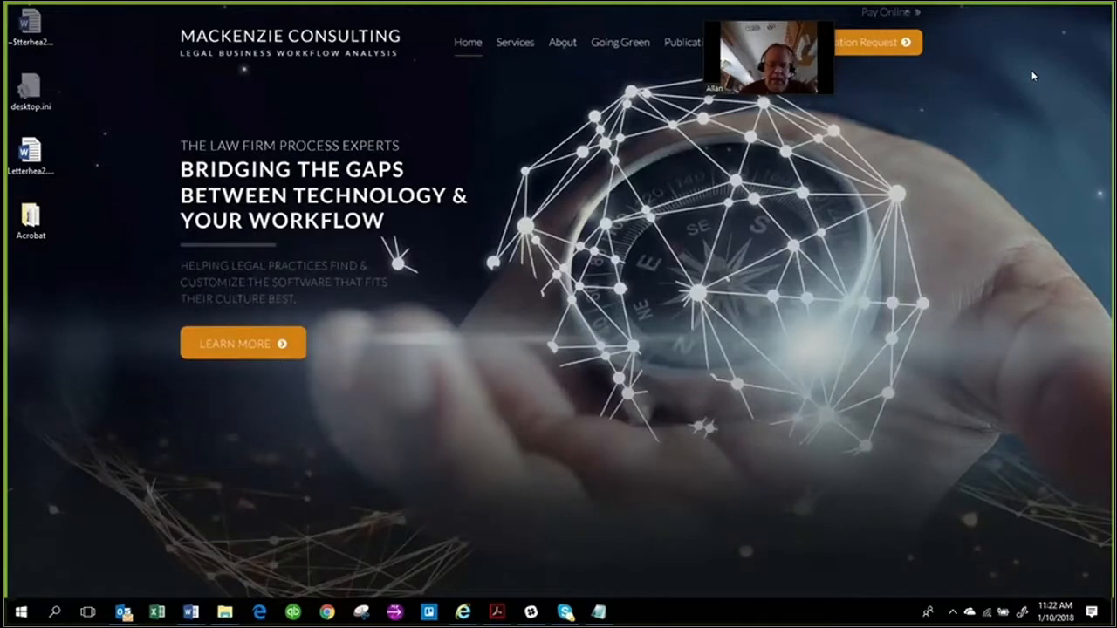
left_click(497, 613)
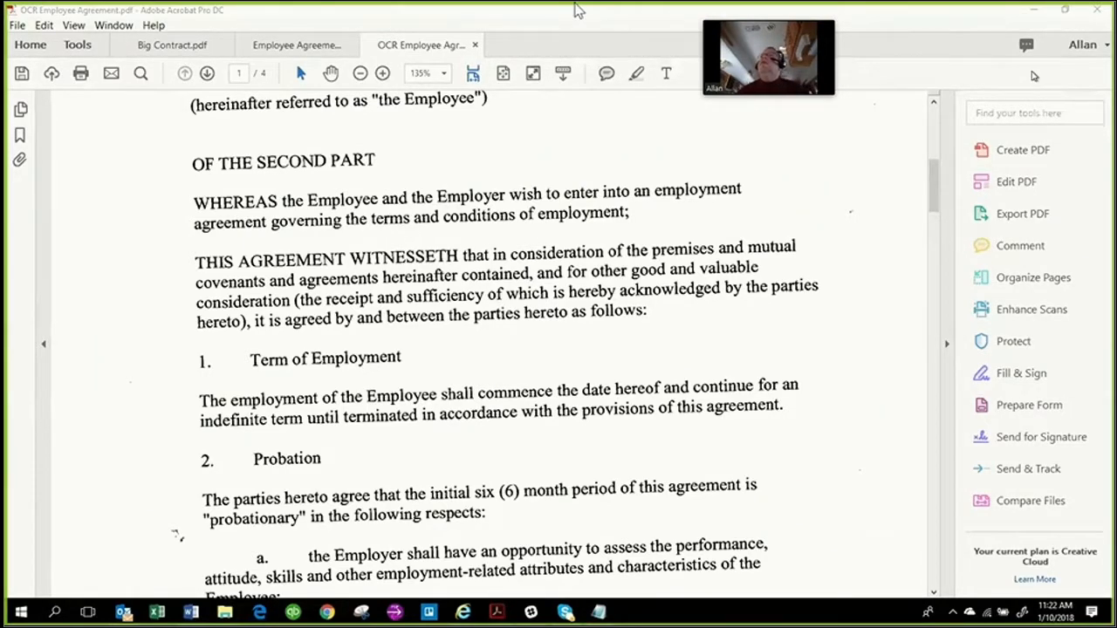
left_click(1036, 14)
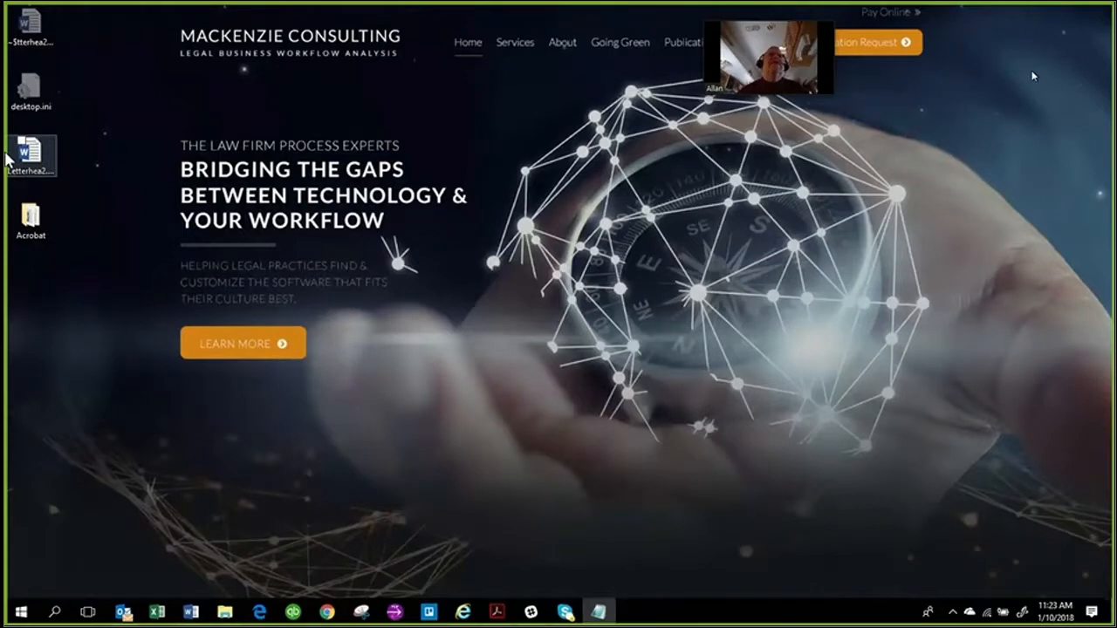
- Open the Acrobat folder from the desktop, find OCR Employee Agreement.pdf and open it in Adobe Acrobat
double_click(31, 216)
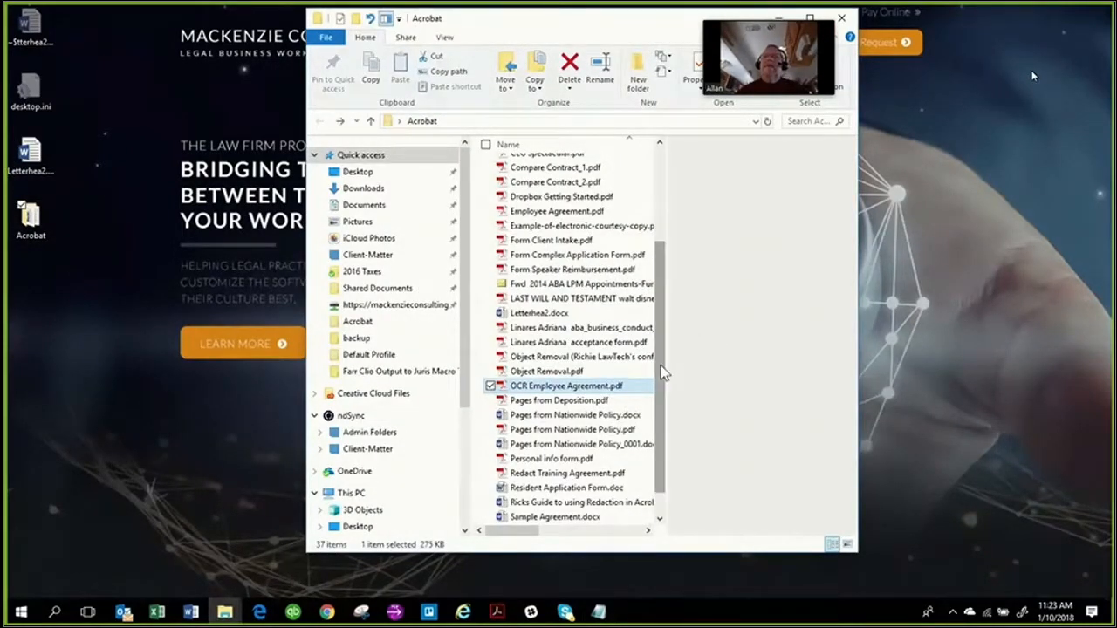
scroll(660, 373, "down", 1)
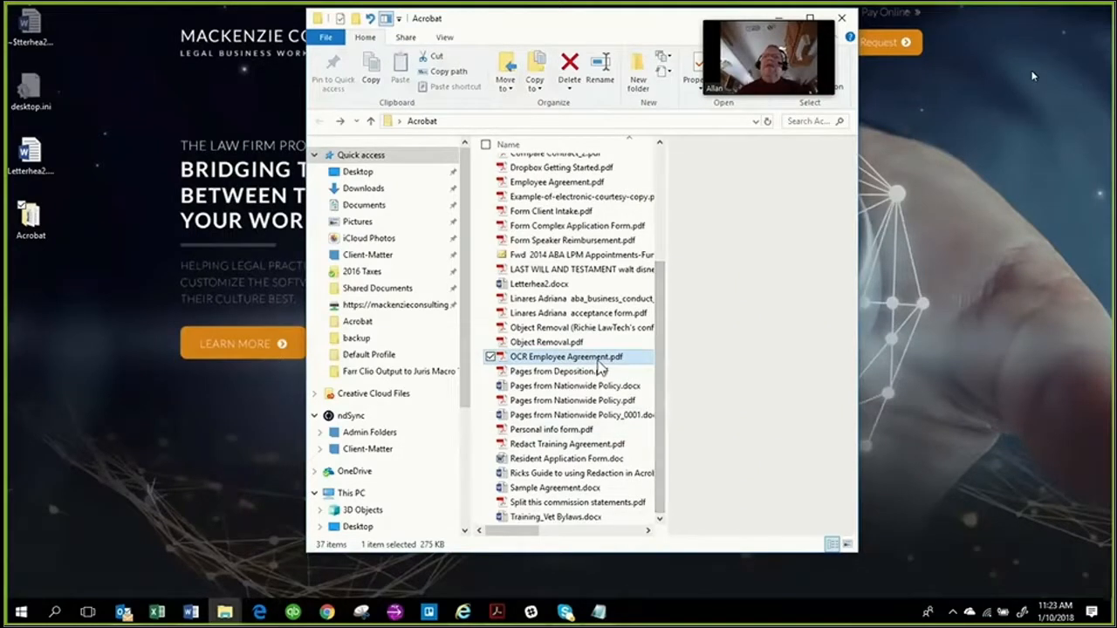
key("F2")
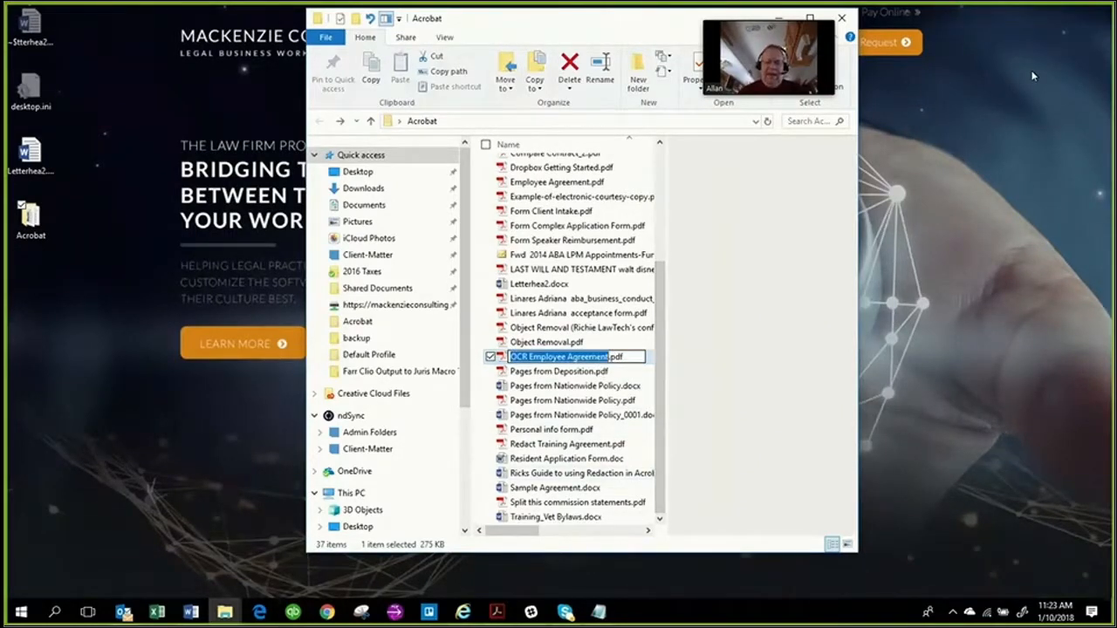
key("Return")
key("Return")
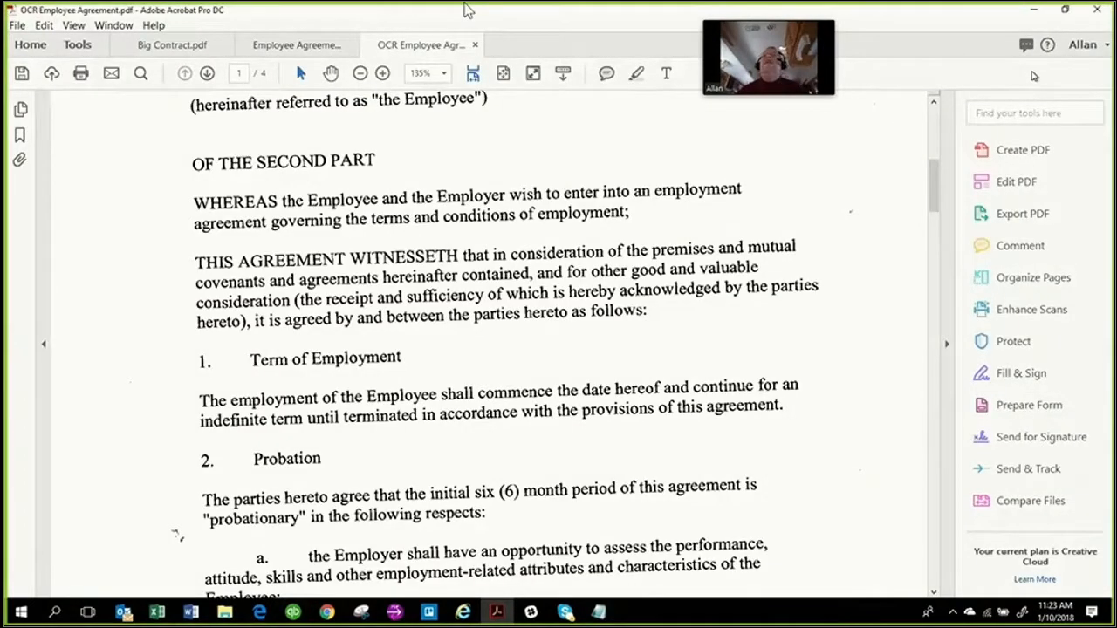
- Export the scanned agreement to Microsoft Word in Word Document format and choose the Acrobat folder as the save location
left_click(1021, 221)
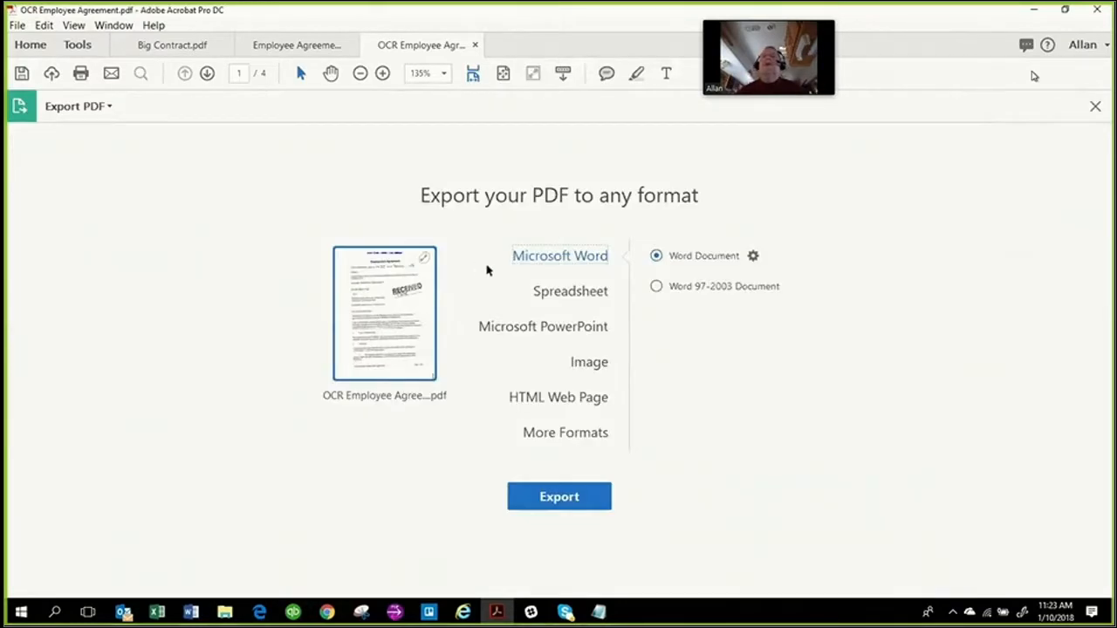
left_click(589, 506)
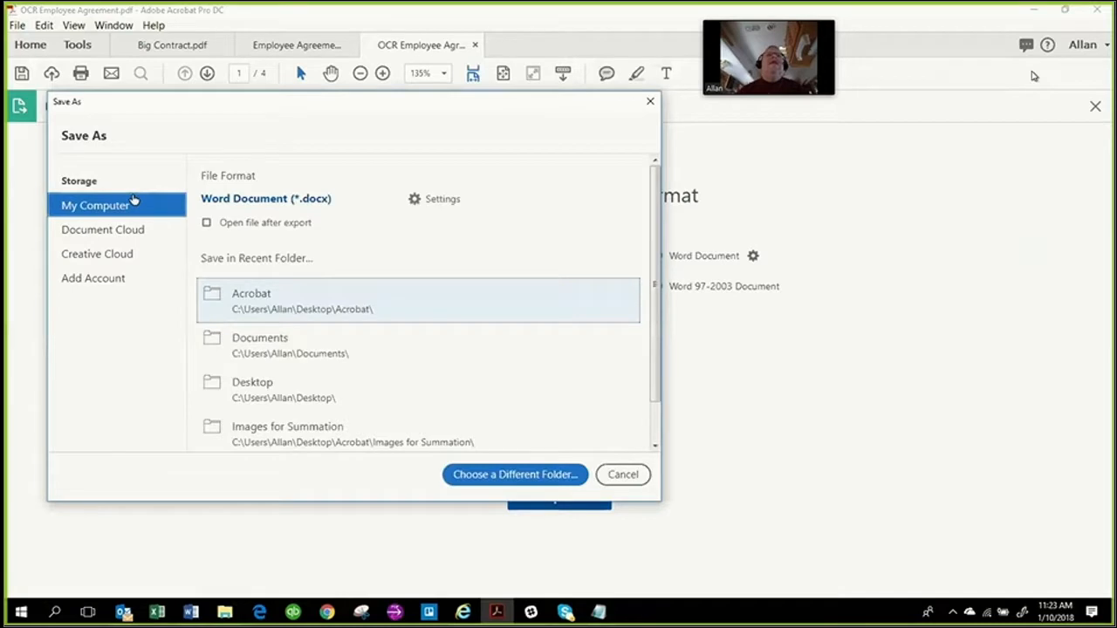
left_click(242, 301)
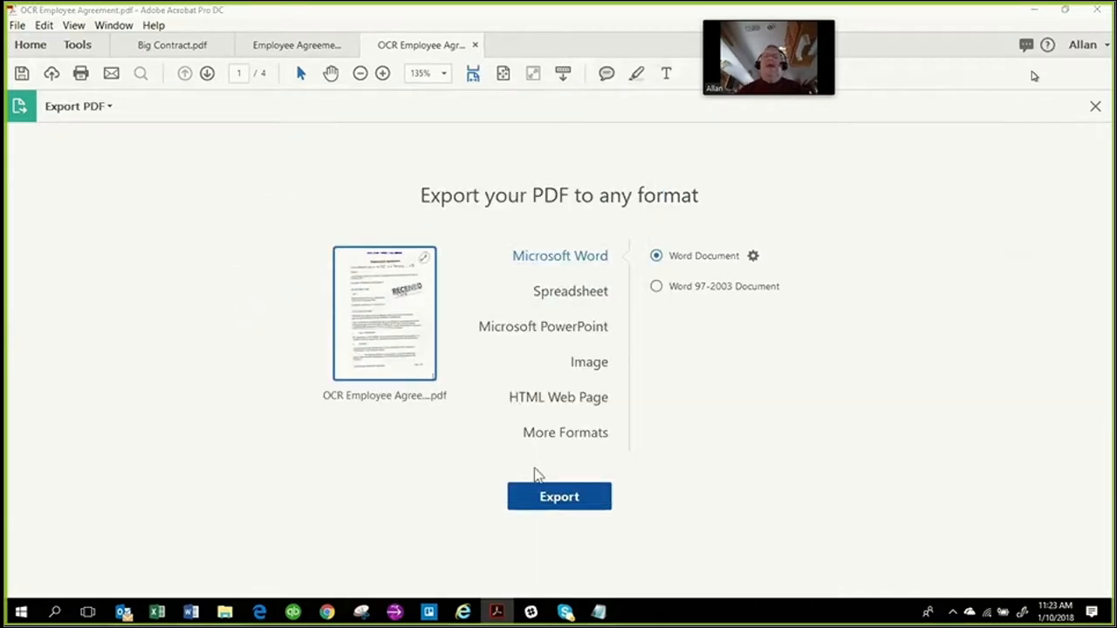
left_click(544, 496)
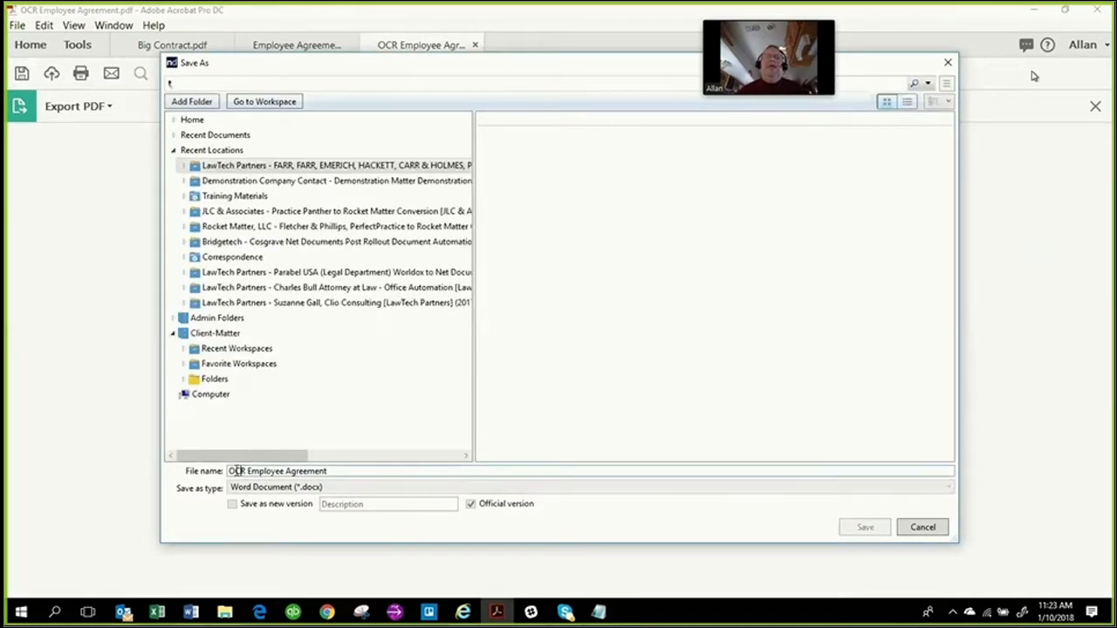
- Add aaaa to the start of the export's file name and save it as a Word document
double_click(236, 470)
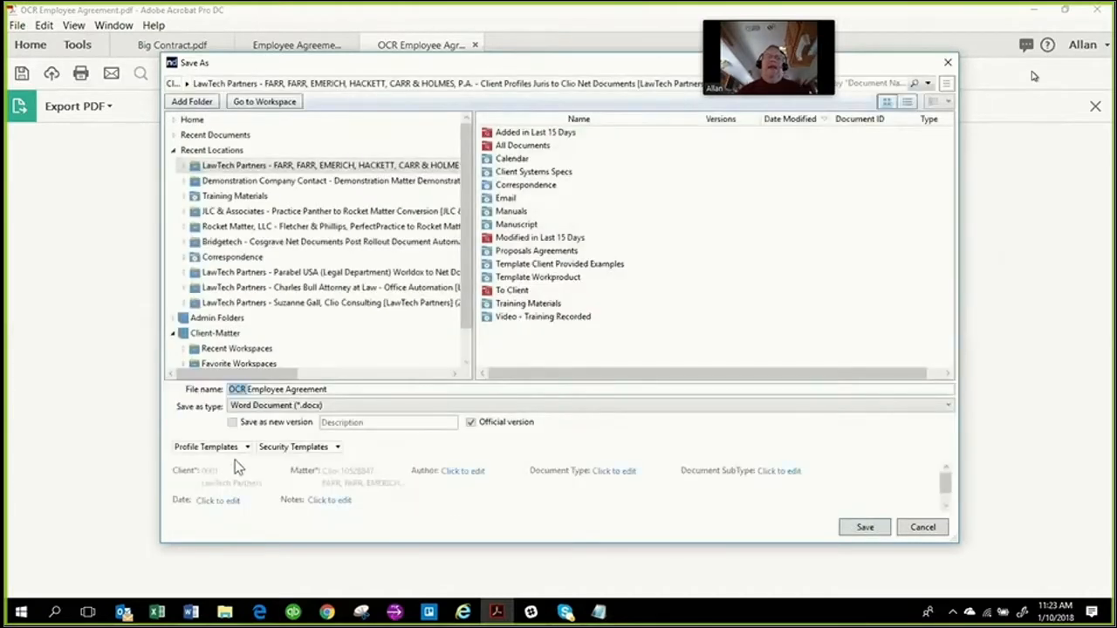
left_click(230, 389)
type("aaaa")
left_click(882, 526)
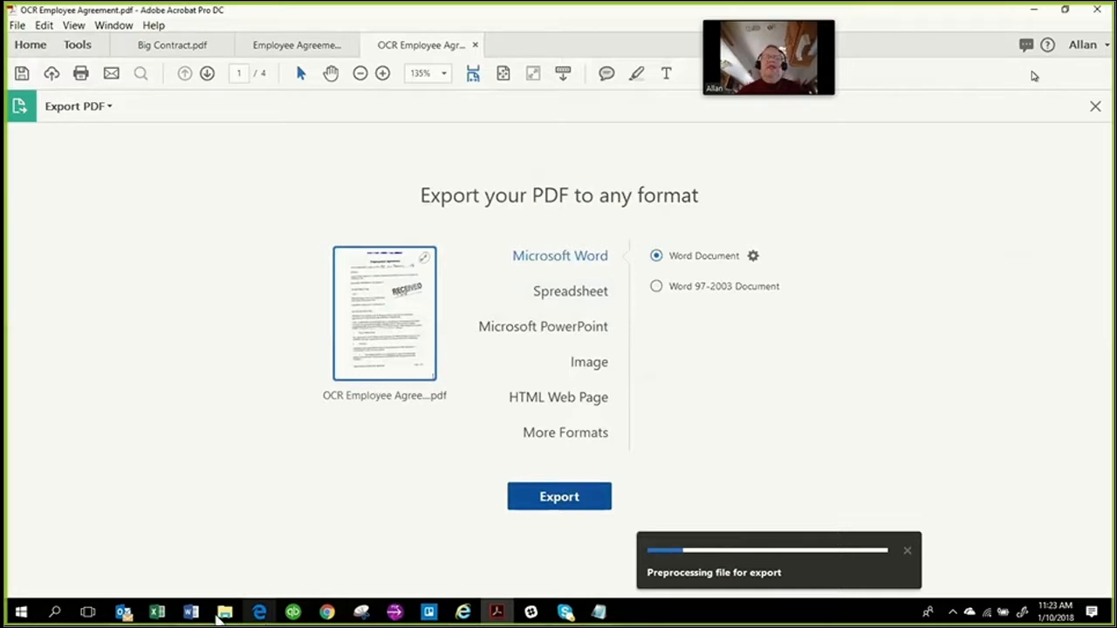
mouse_move(218, 617)
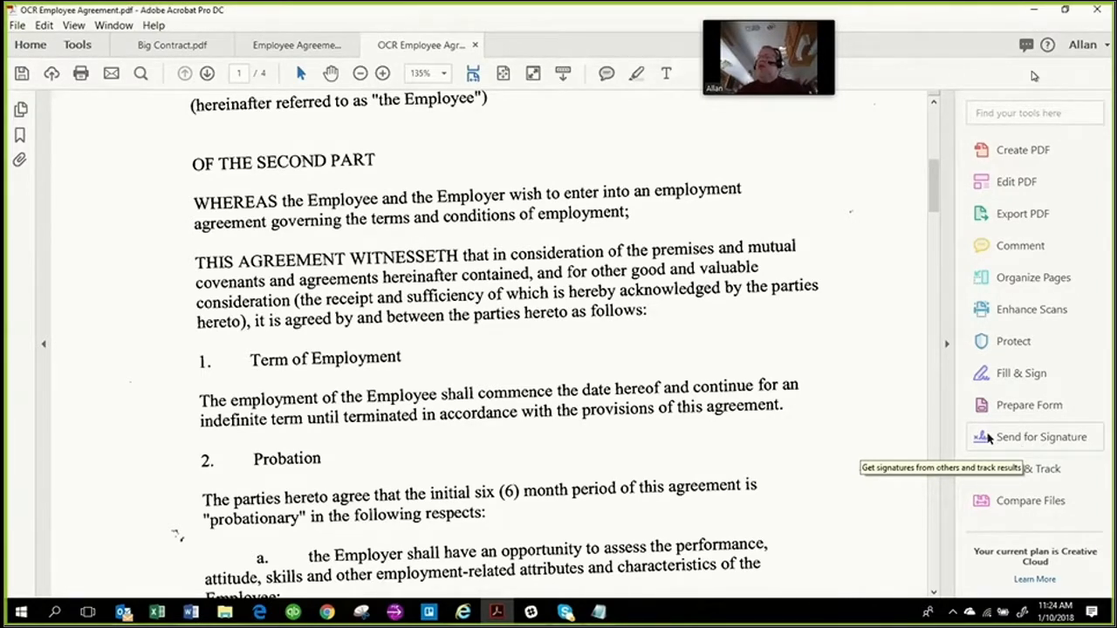
- Open Send for Signature for the scanned agreement and view the list of other available tools
left_click(1007, 440)
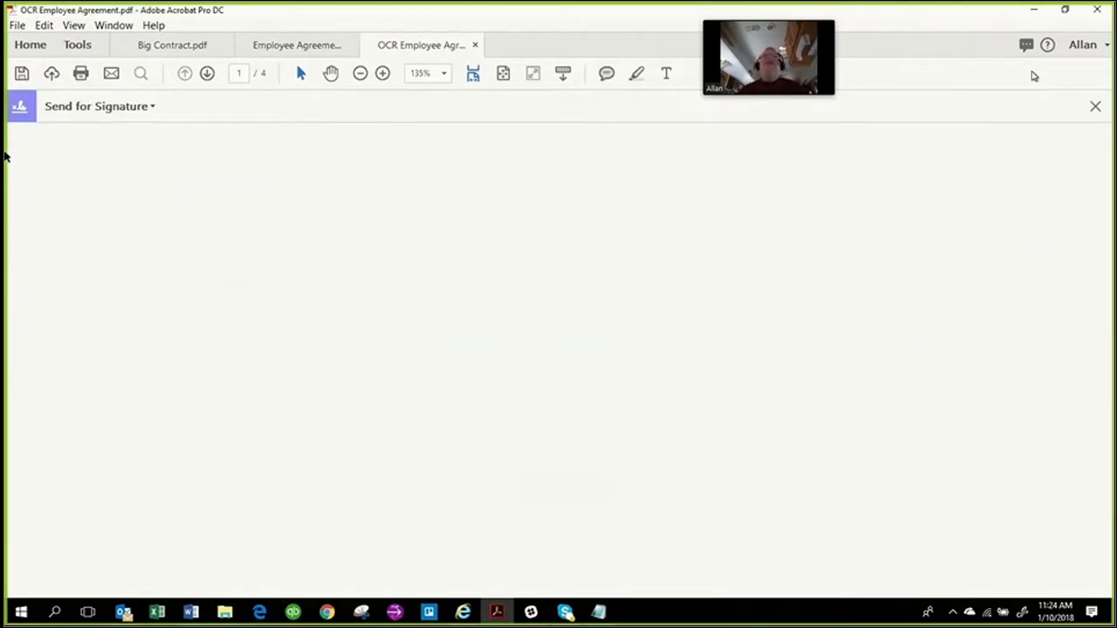
left_click(150, 110)
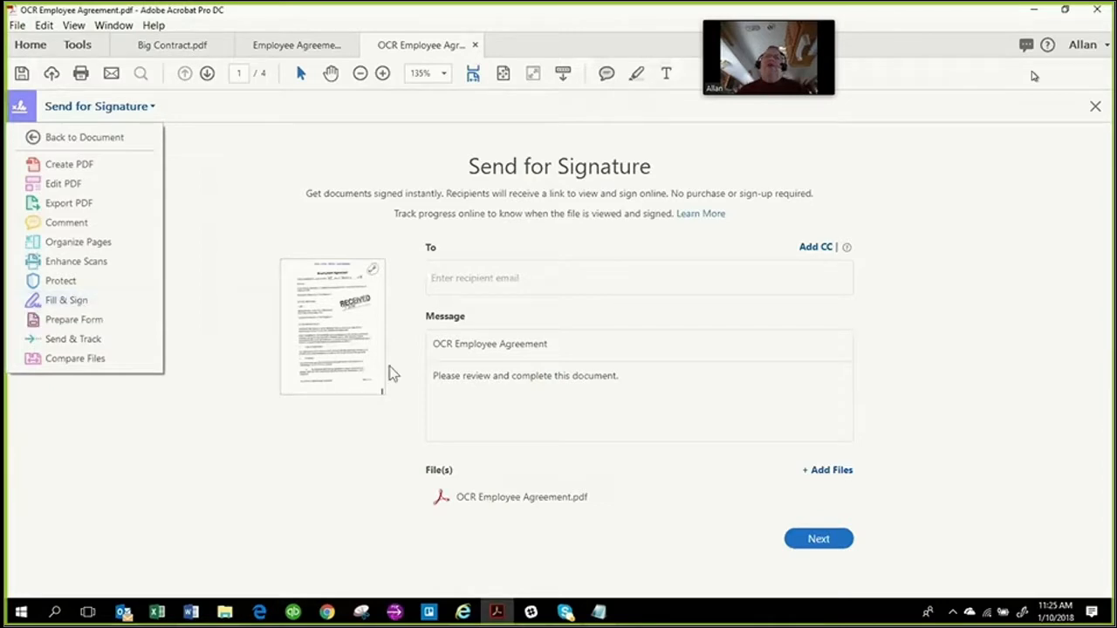
left_click(964, 356)
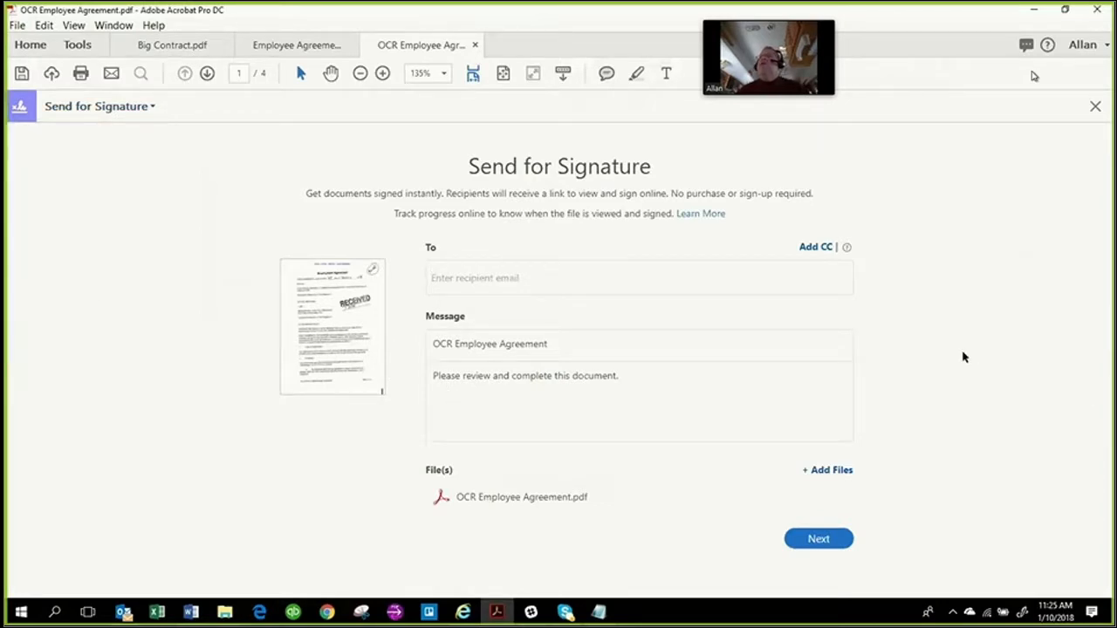
- Minimize the agreement's window and look through the Acrobat folder for the exported Word document
left_click(1038, 19)
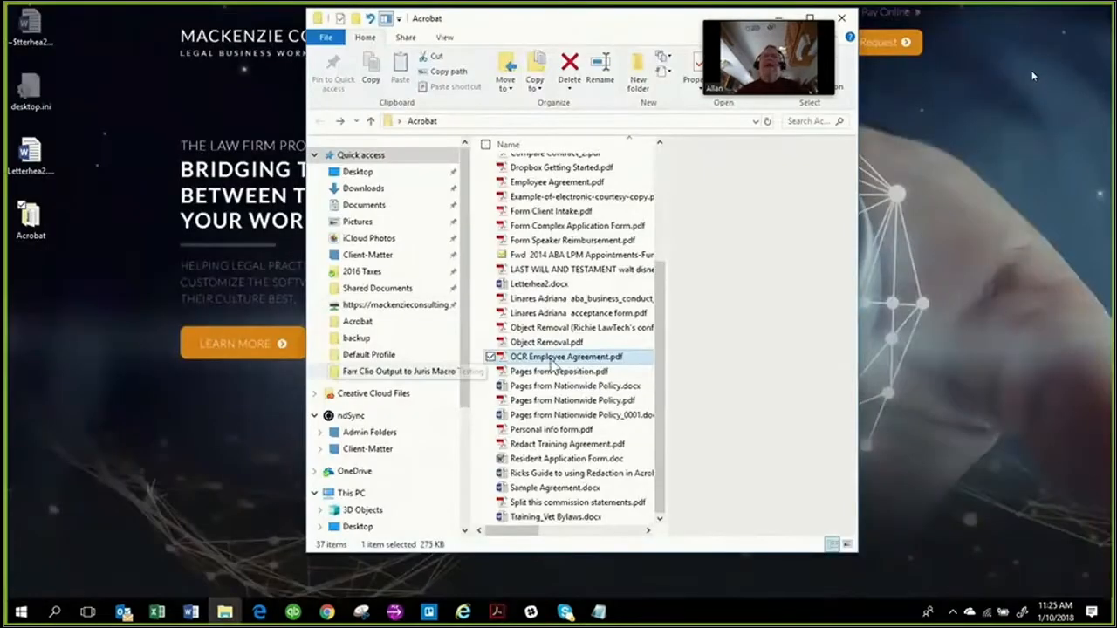
right_click(486, 394)
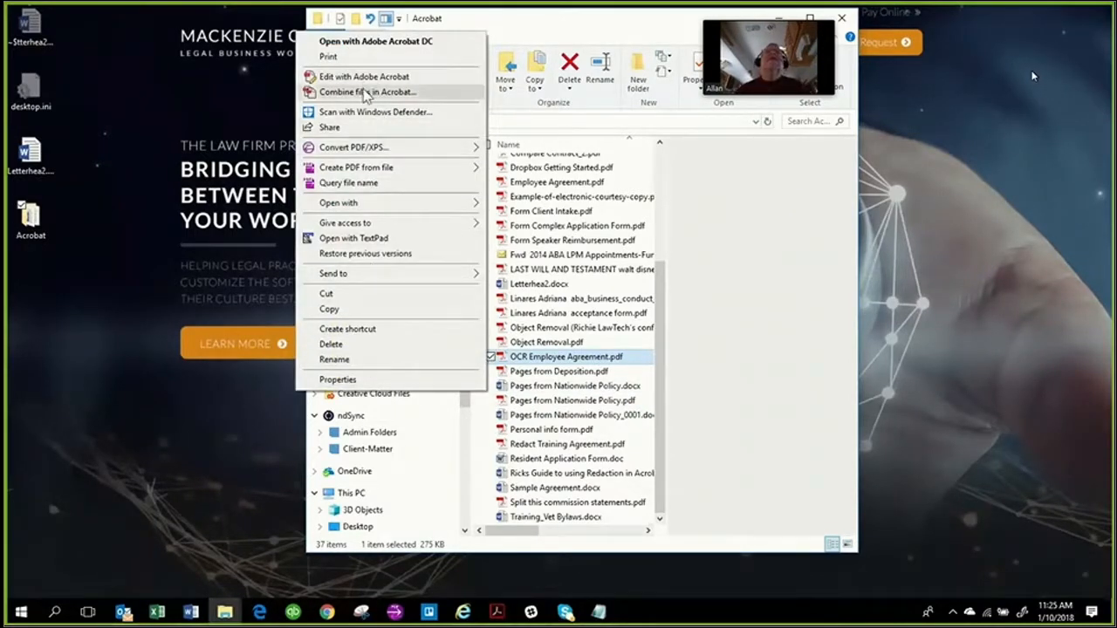
left_click(555, 28)
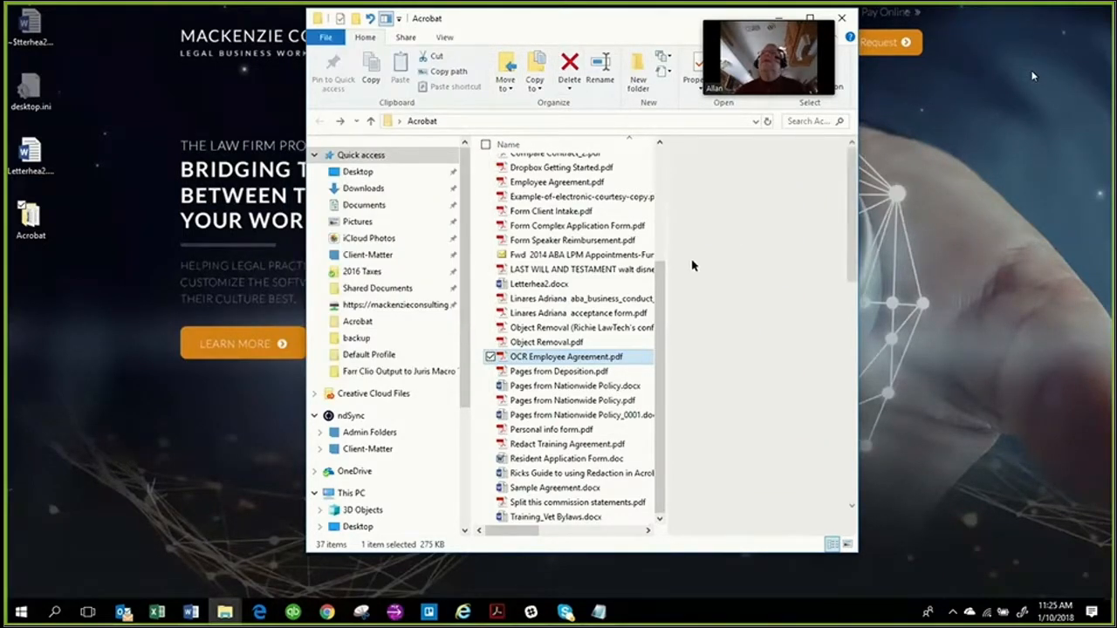
scroll(646, 236, "up", 4)
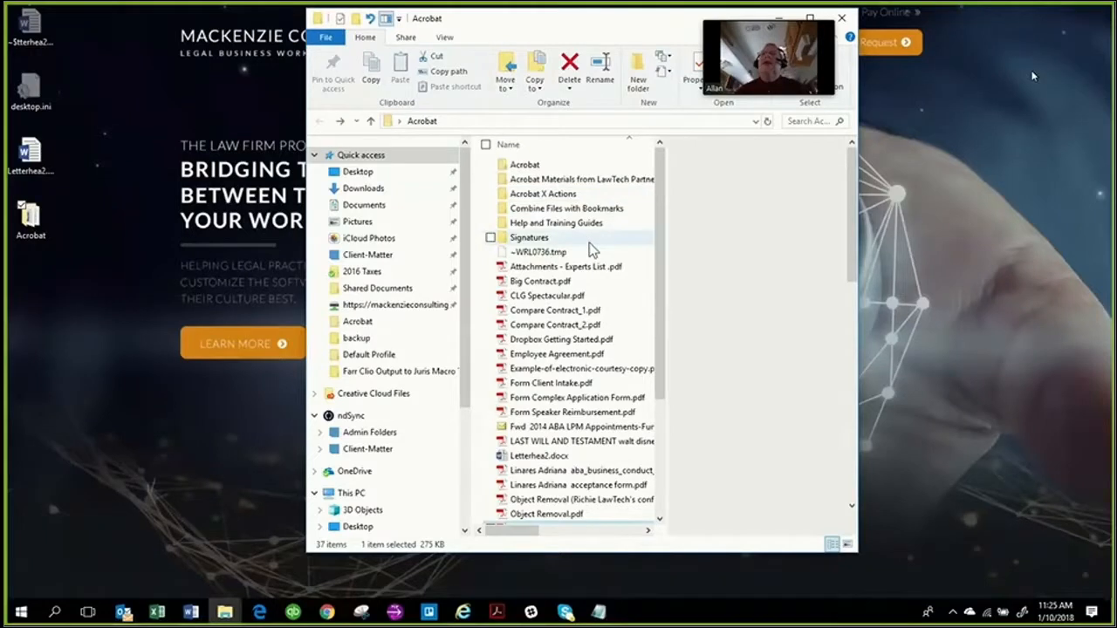
scroll(589, 242, "down", 3)
scroll(589, 242, "down", 1)
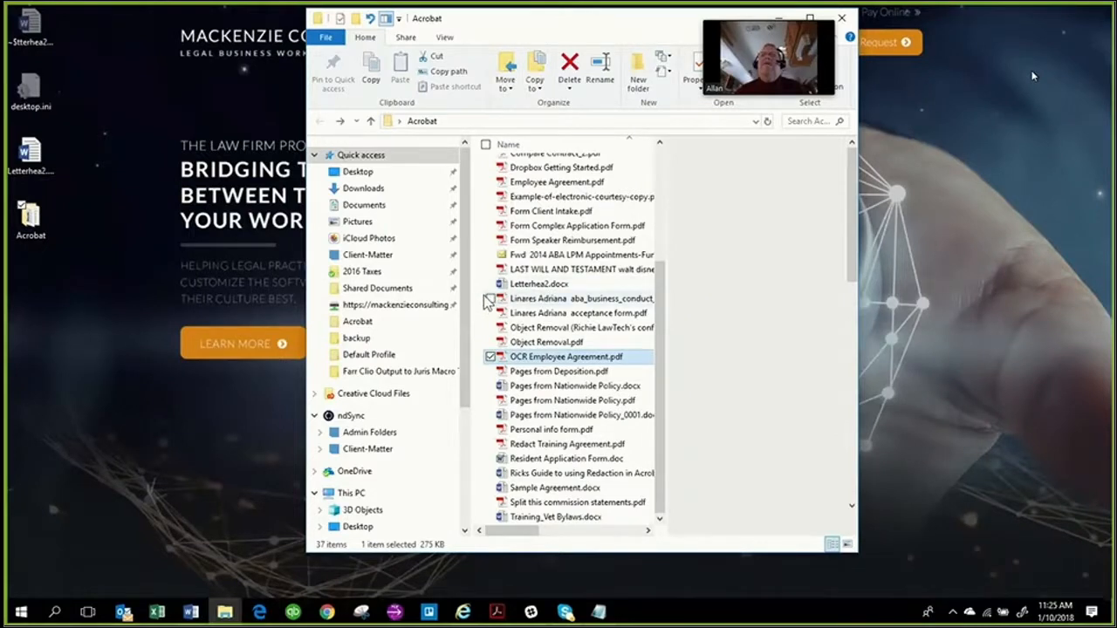
right_click(476, 296)
left_click_drag(666, 341, 668, 229)
scroll(669, 226, "up", 1)
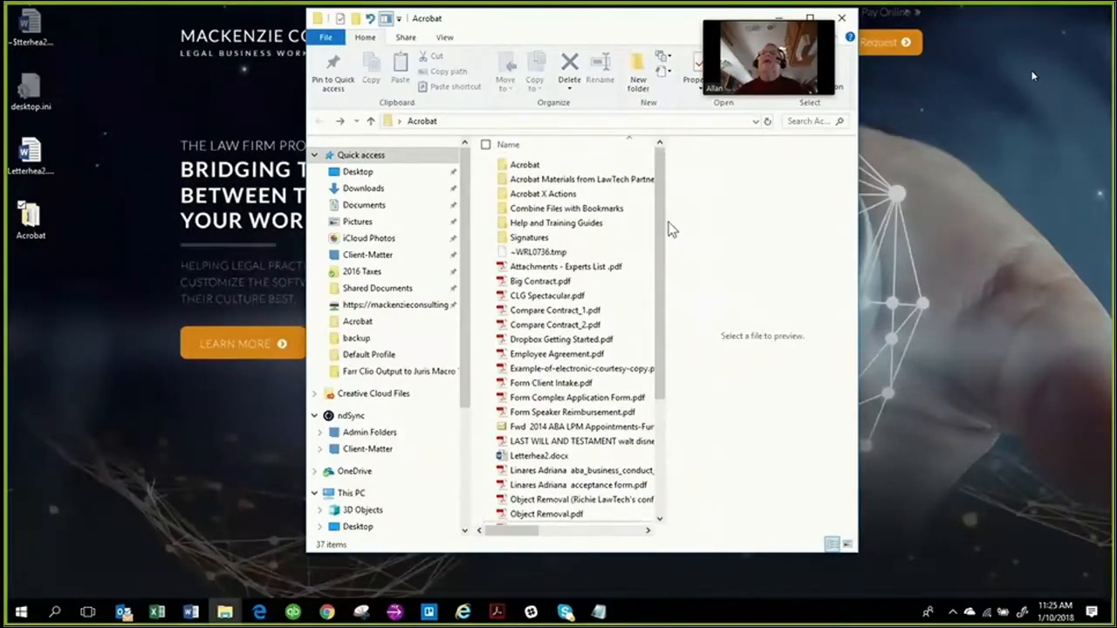
- Search the Acrobat folder for zz and for aaa to find the export, and close the folder window
left_click(801, 124)
type("zz")
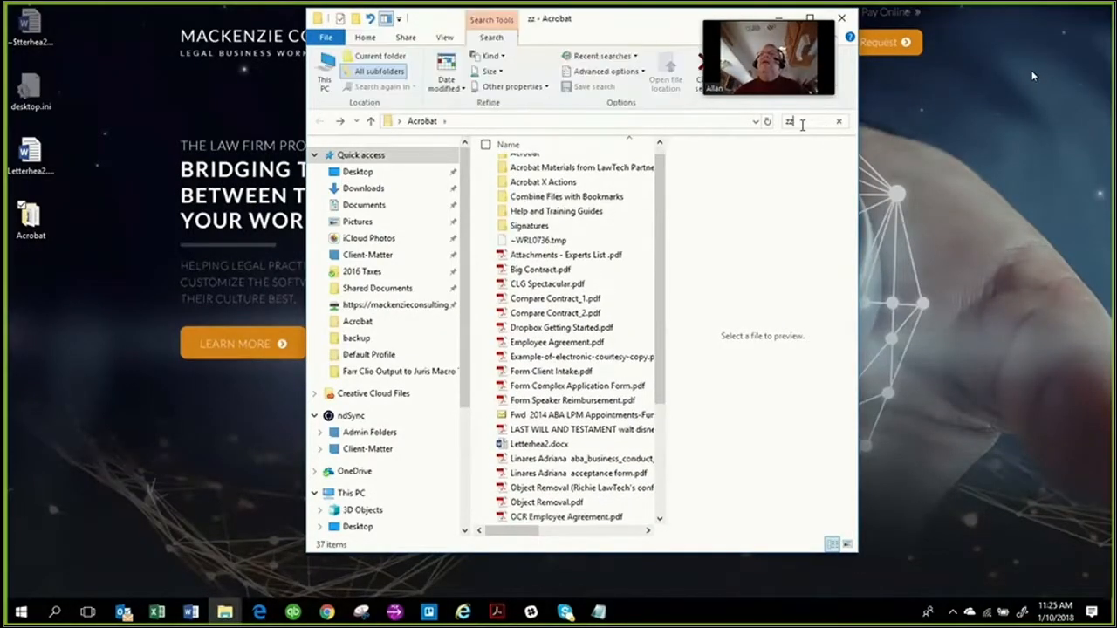
key("BackSpace")
key("BackSpace")
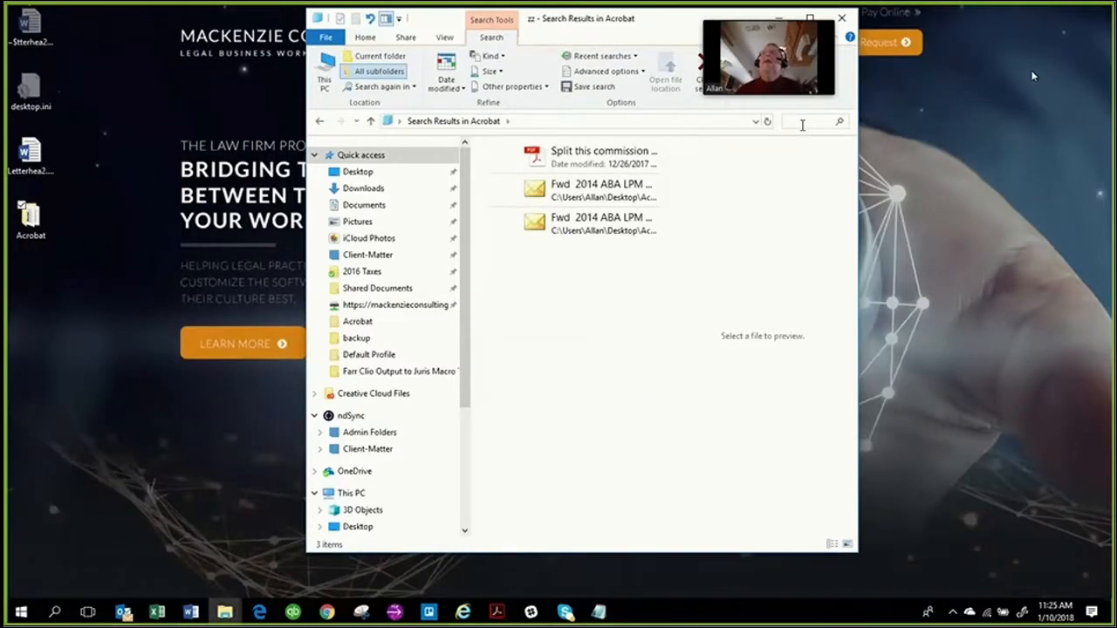
type("aaa")
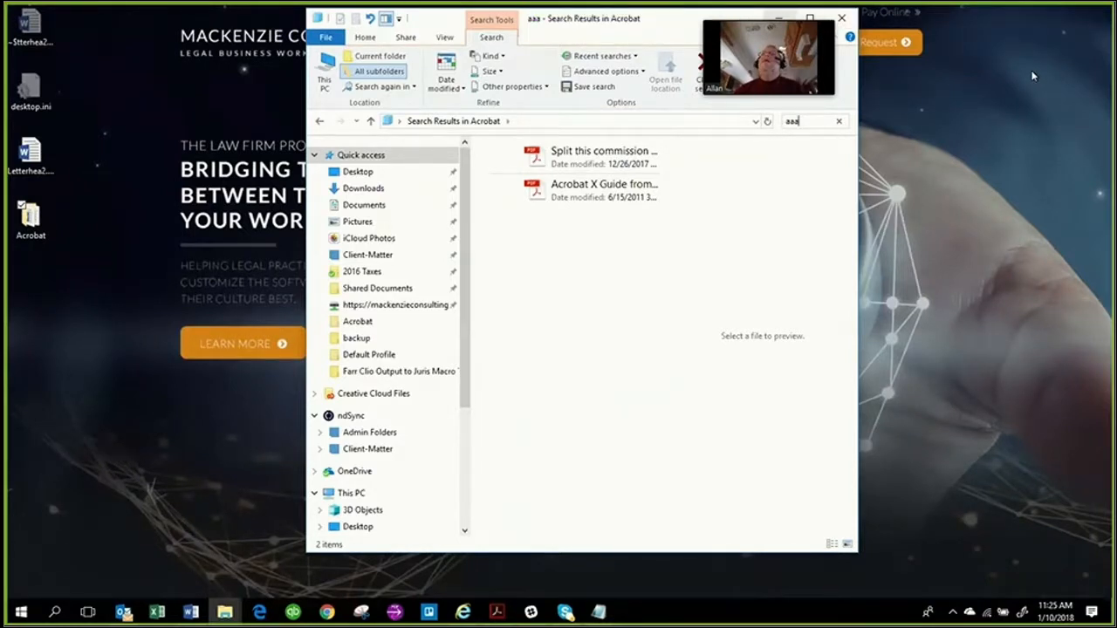
key("alt+F4")
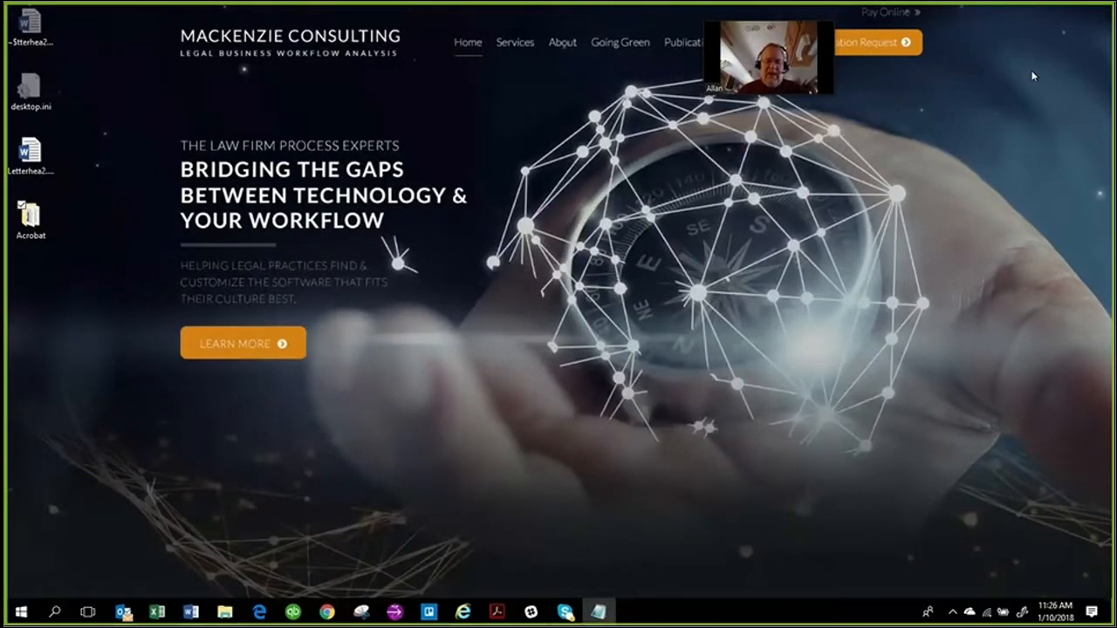
- Switch back to Adobe Acrobat, view the Tools and Home pages, and show Big Contract.pdf
key("alt+Tab")
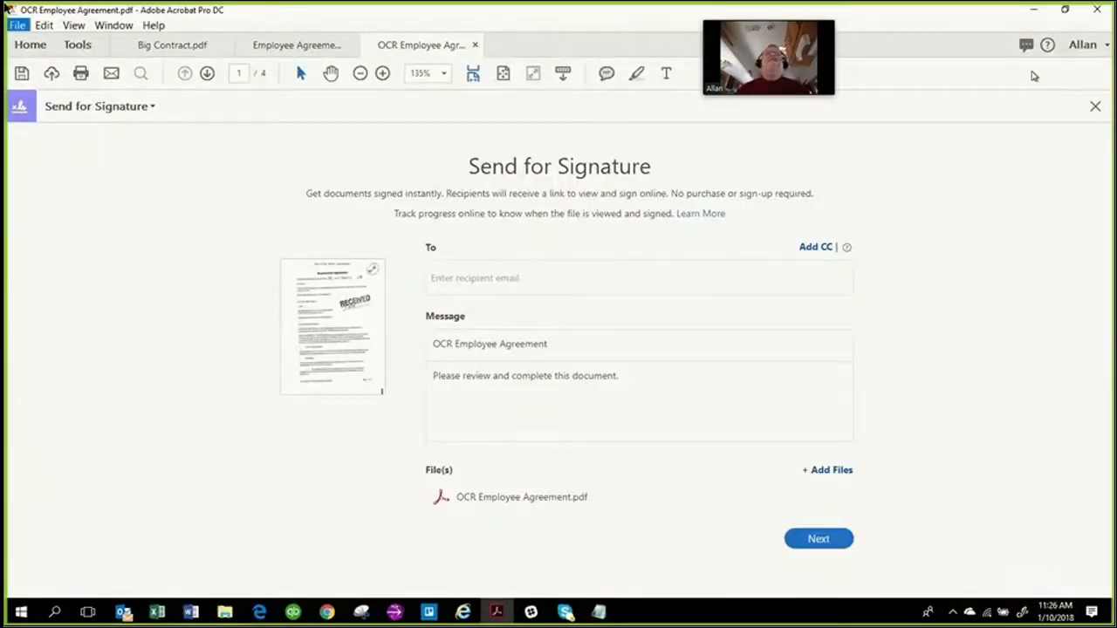
left_click(88, 48)
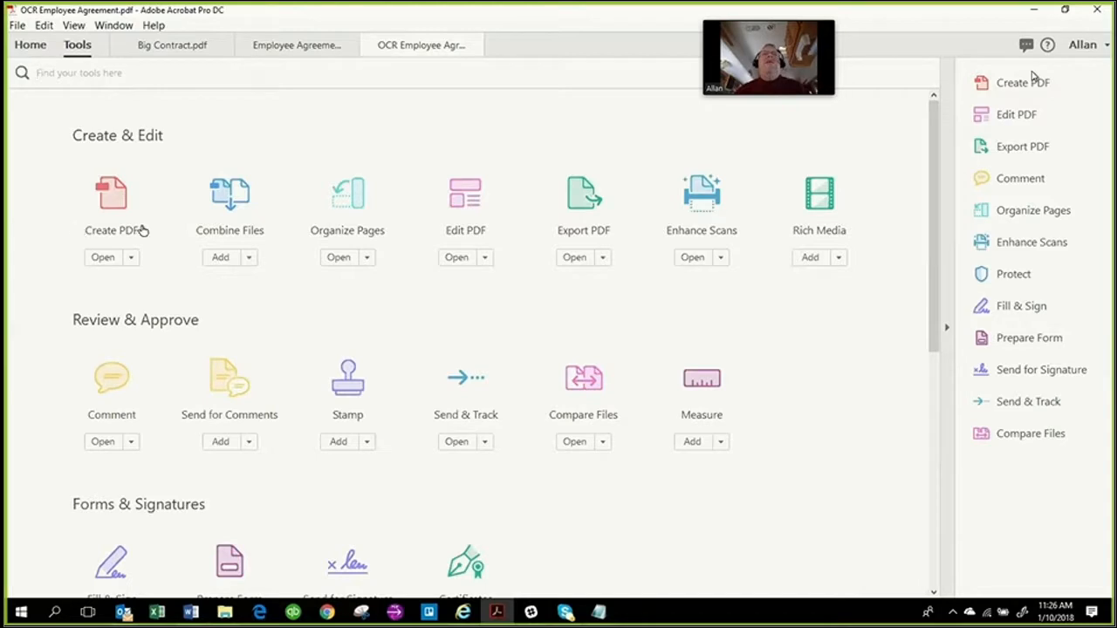
left_click(33, 49)
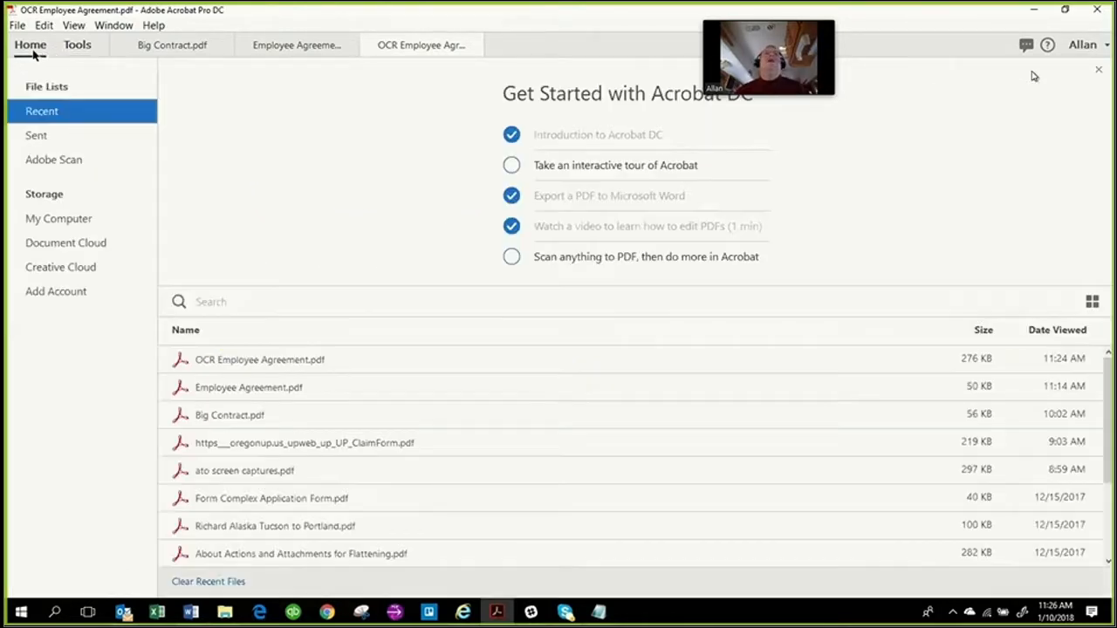
left_click(142, 49)
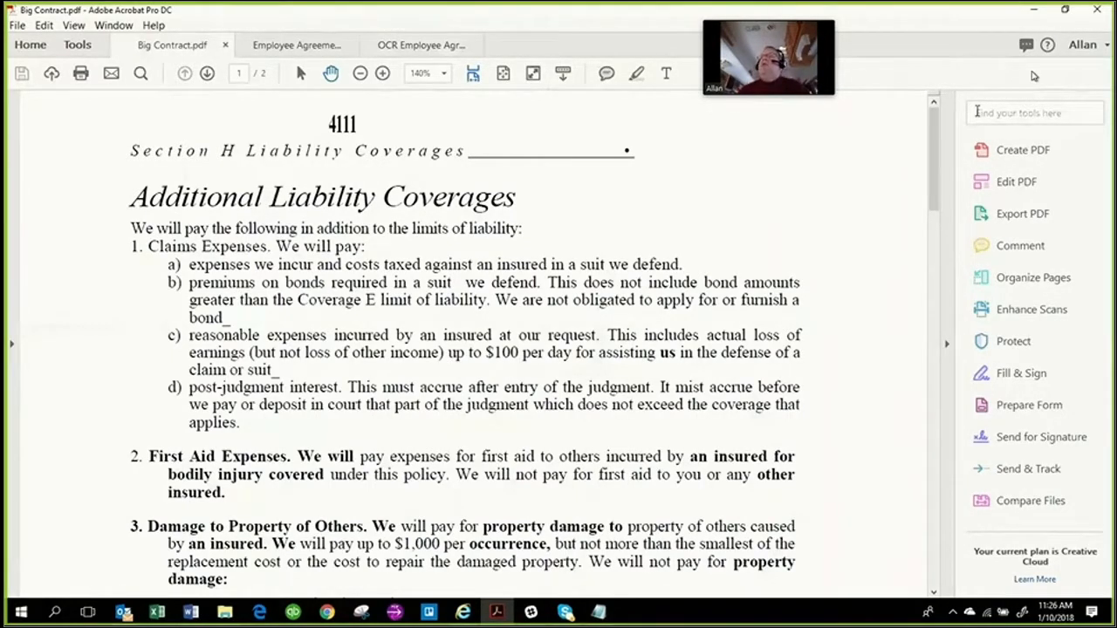
- Open Organize Pages for Big Contract.pdf, move page 1 behind page 2, and move it back to the front
left_click(1038, 280)
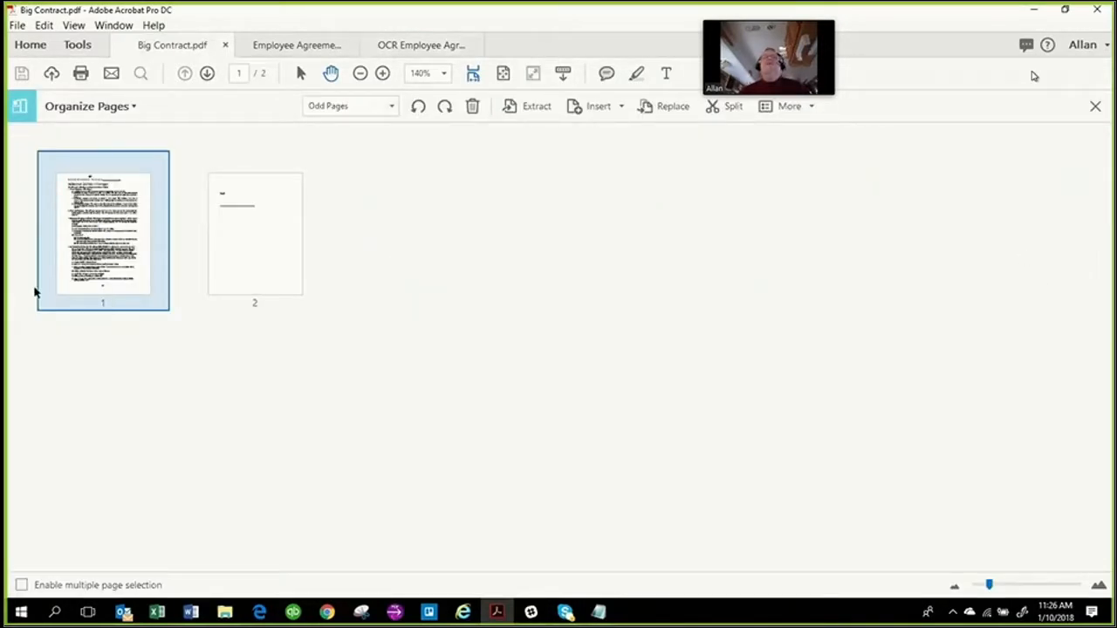
left_click_drag(64, 264, 490, 294)
left_click_drag(296, 282, 63, 266)
- Try to insert pages from a file after page 2 of Big Contract.pdf
left_click(613, 111)
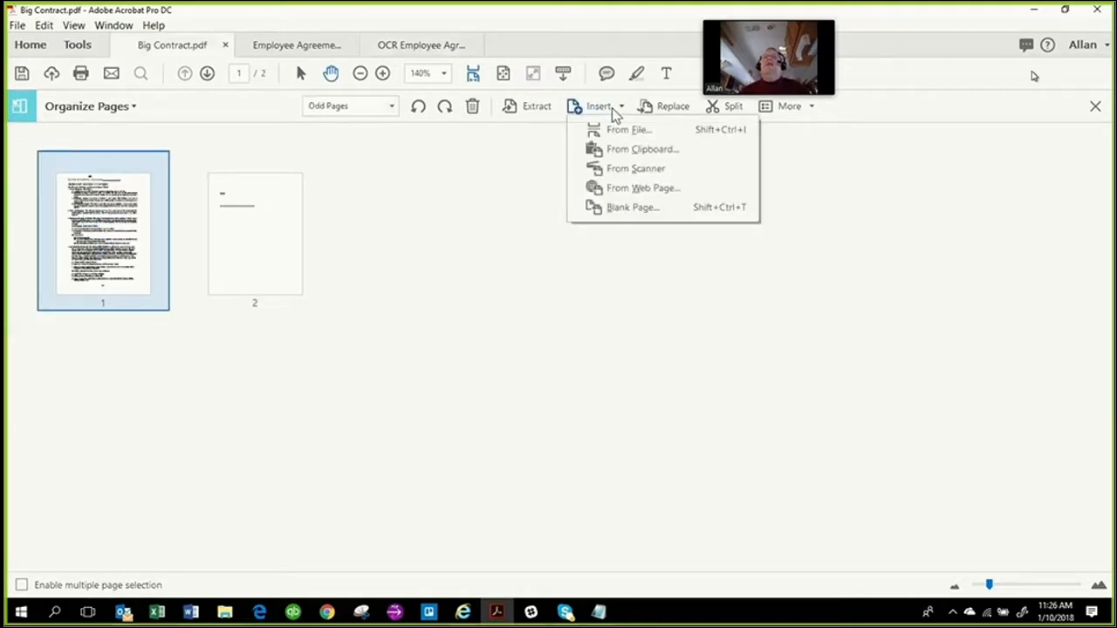
left_click(246, 264)
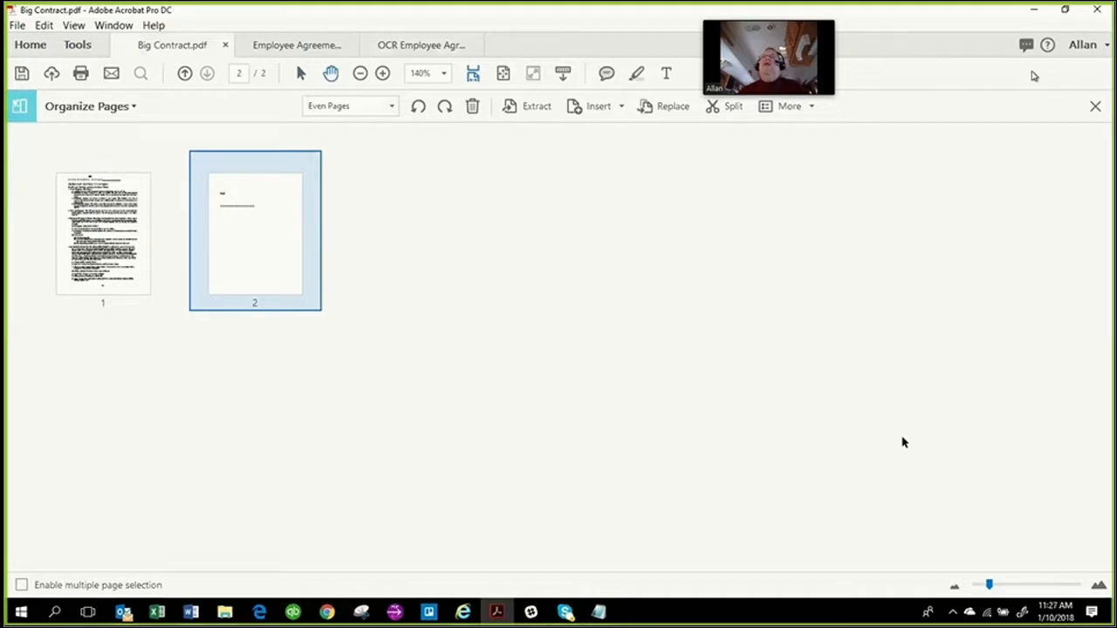
left_click(612, 111)
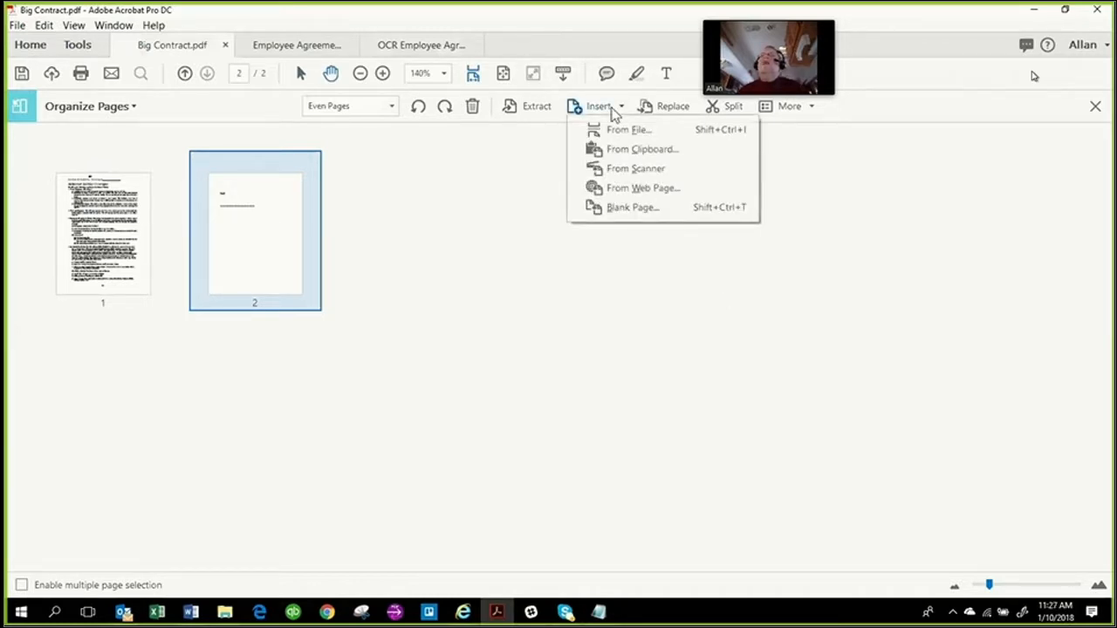
left_click(618, 133)
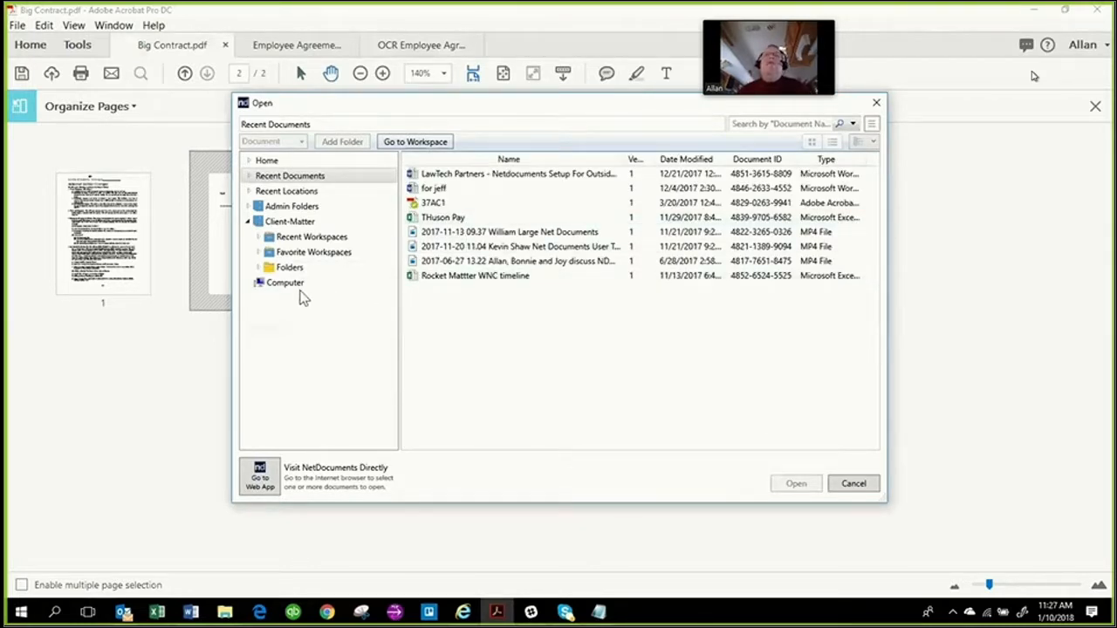
key("Escape")
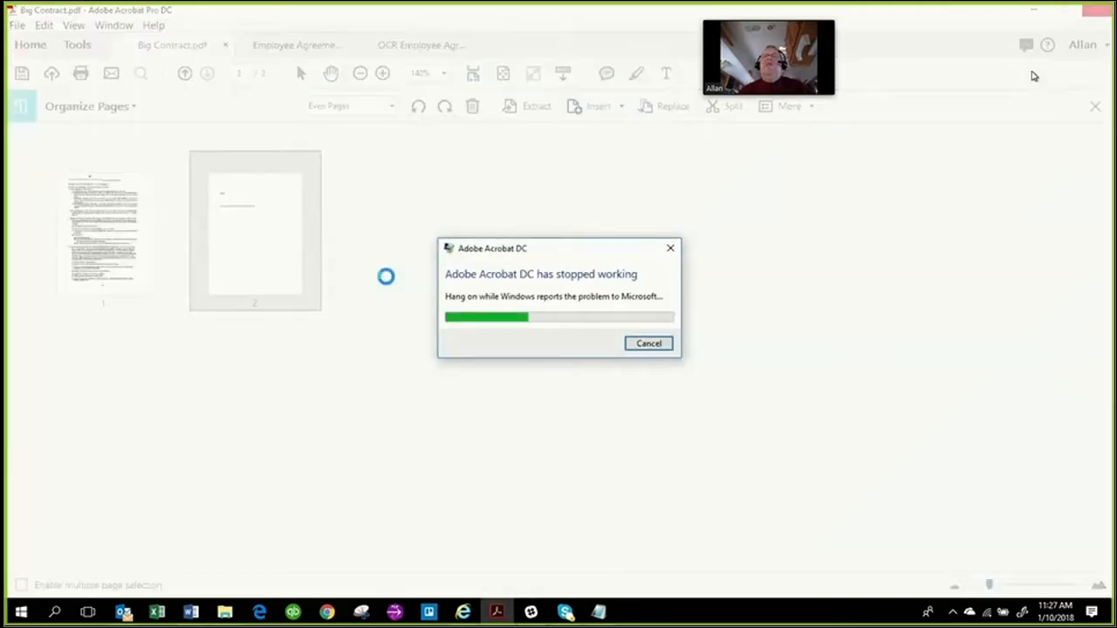
- Dismiss the crash report, reopen OCR Employee Agreement.pdf, and show its pages in Organize Pages
left_click(648, 345)
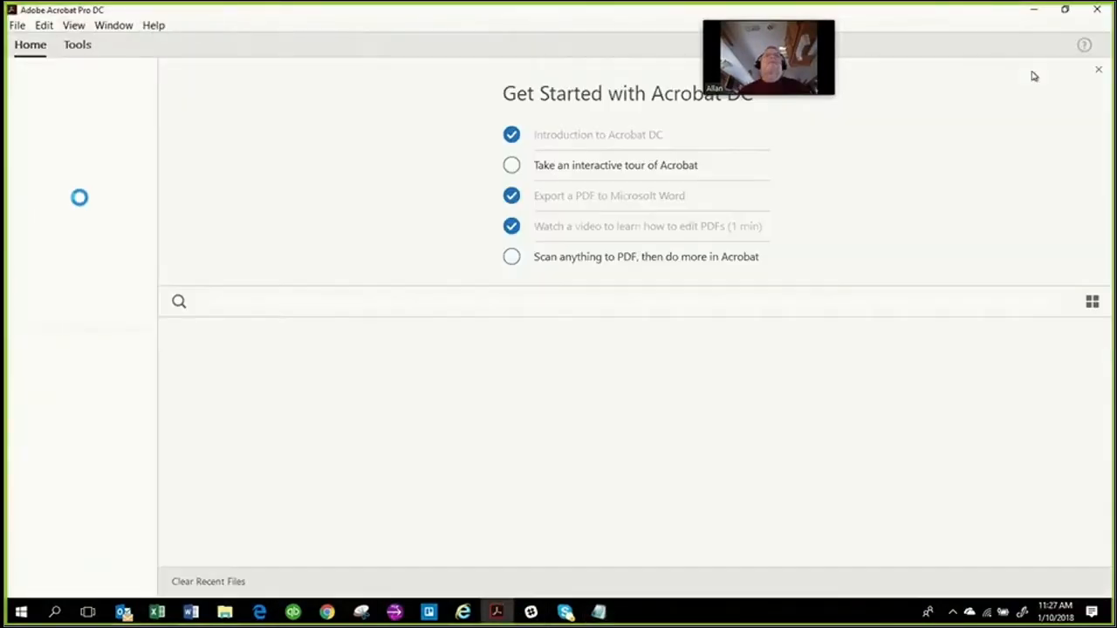
left_click(632, 345)
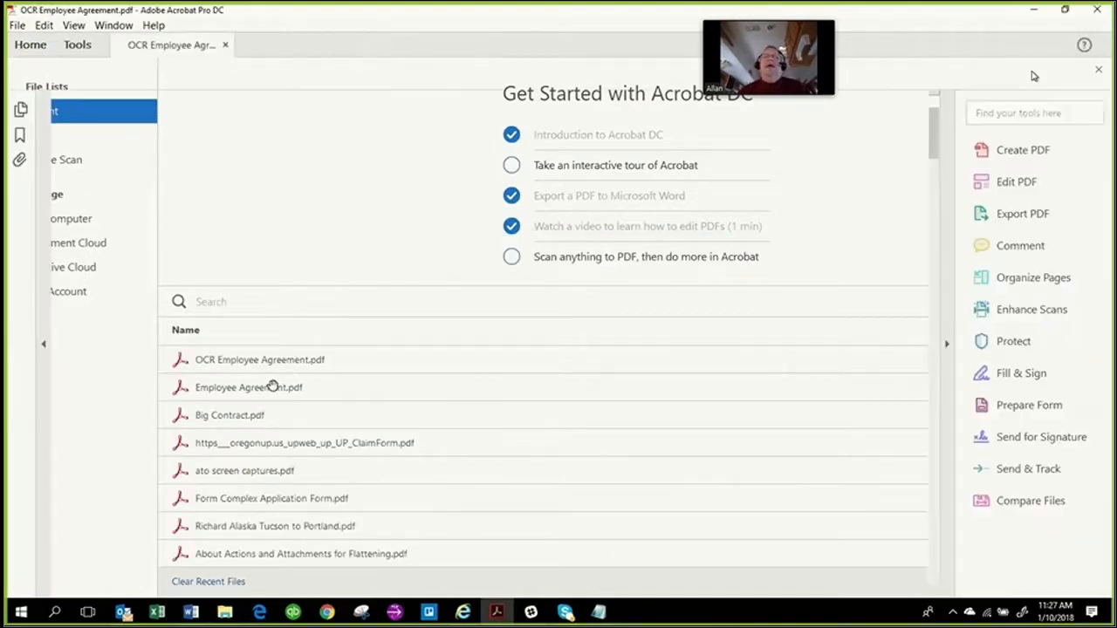
scroll(538, 316, "down", 10)
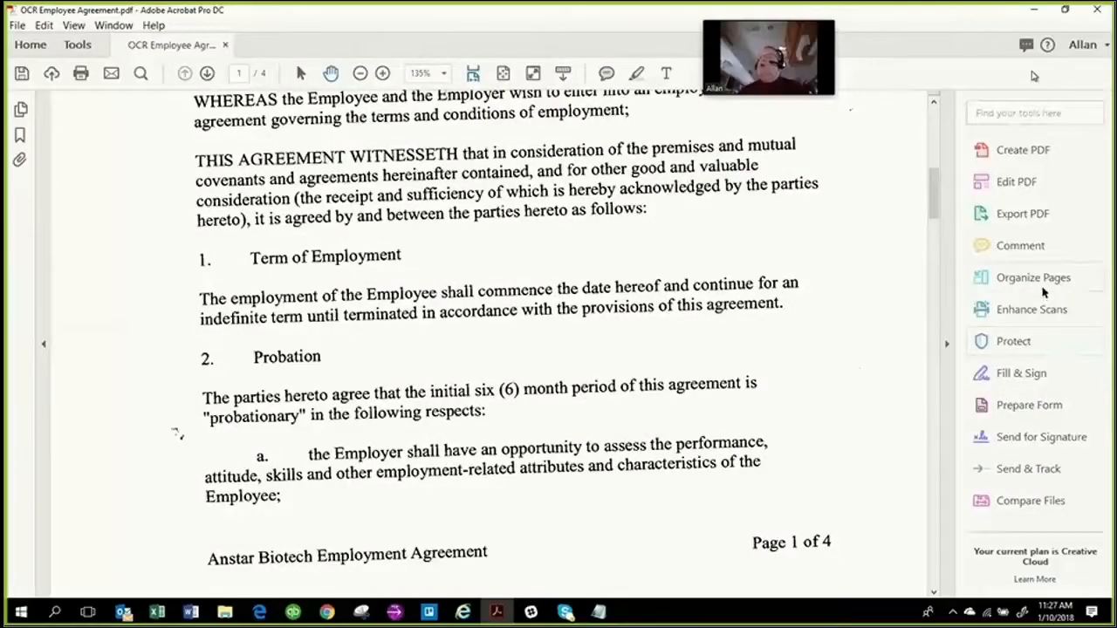
left_click(1042, 281)
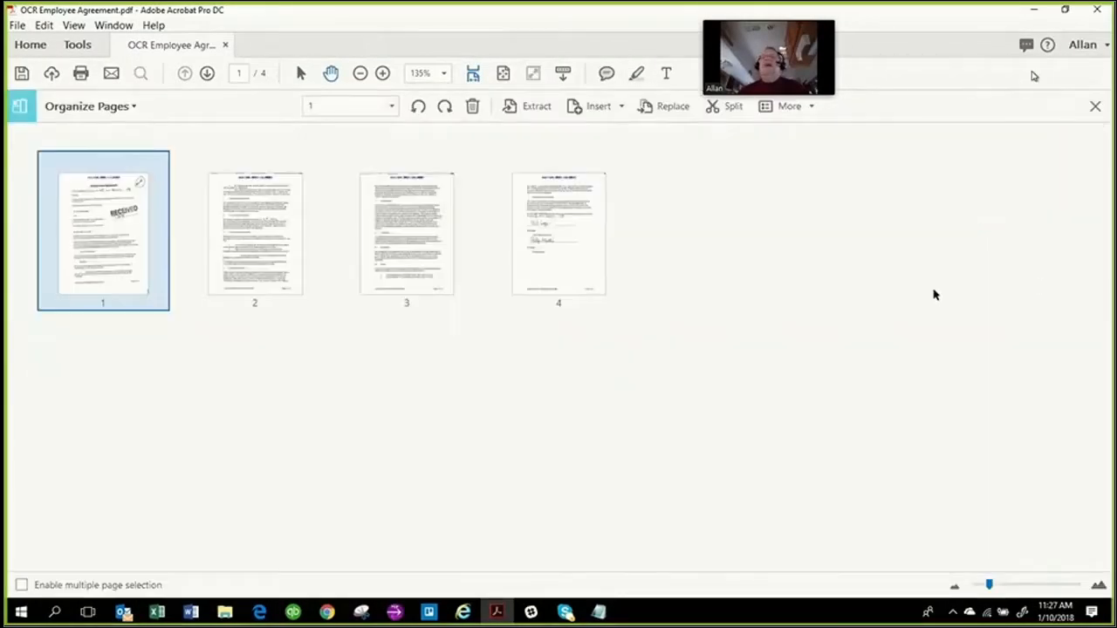
- Try to insert Attachments - Experts List .pdf from the desktop's Acrobat folder into the agreement, and return to the agreement's page thumbnails
left_click(712, 272)
left_click(599, 115)
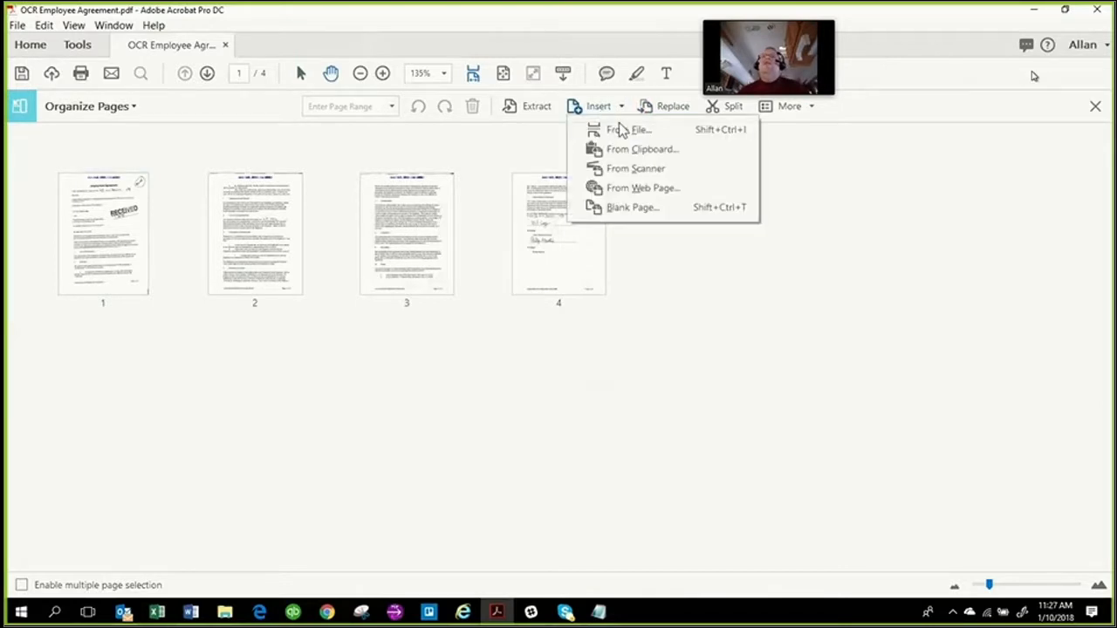
left_click(620, 131)
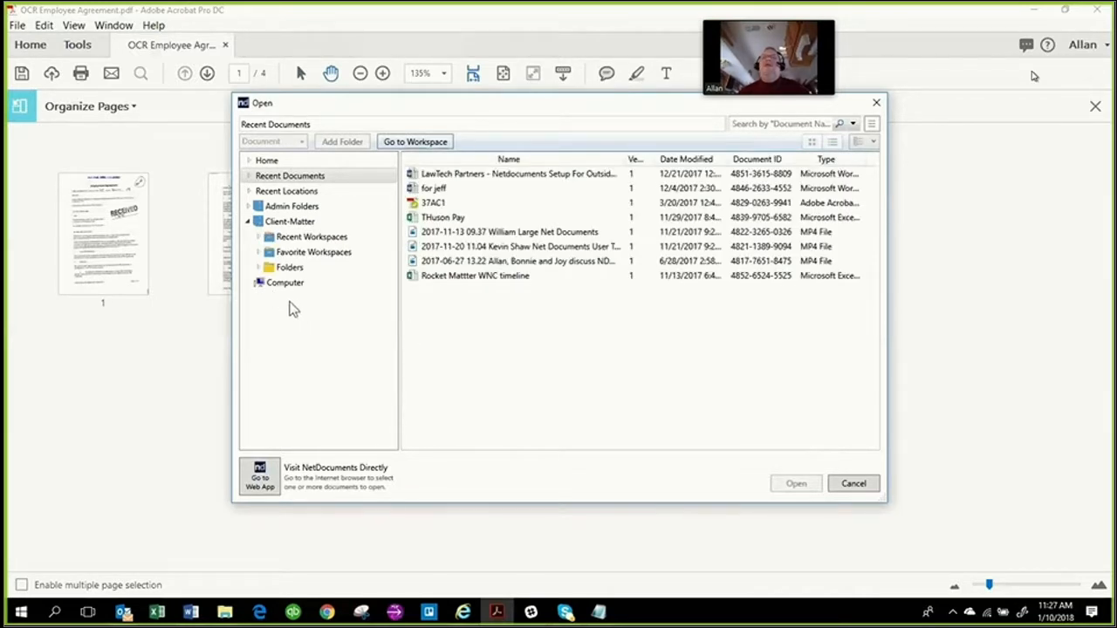
left_click(264, 284)
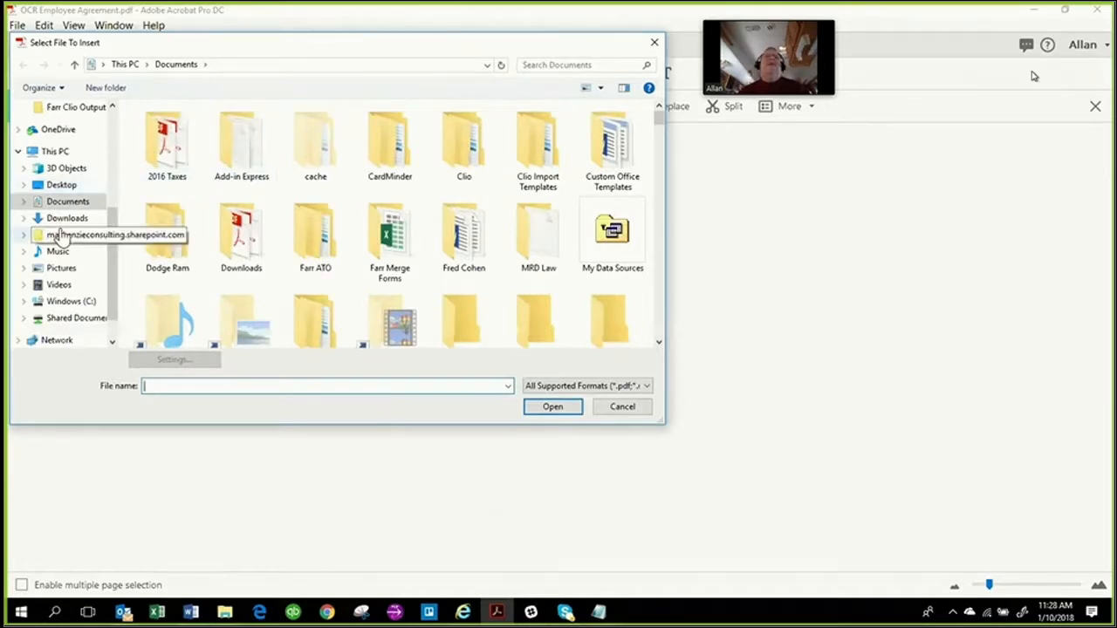
left_click(74, 186)
double_click(179, 173)
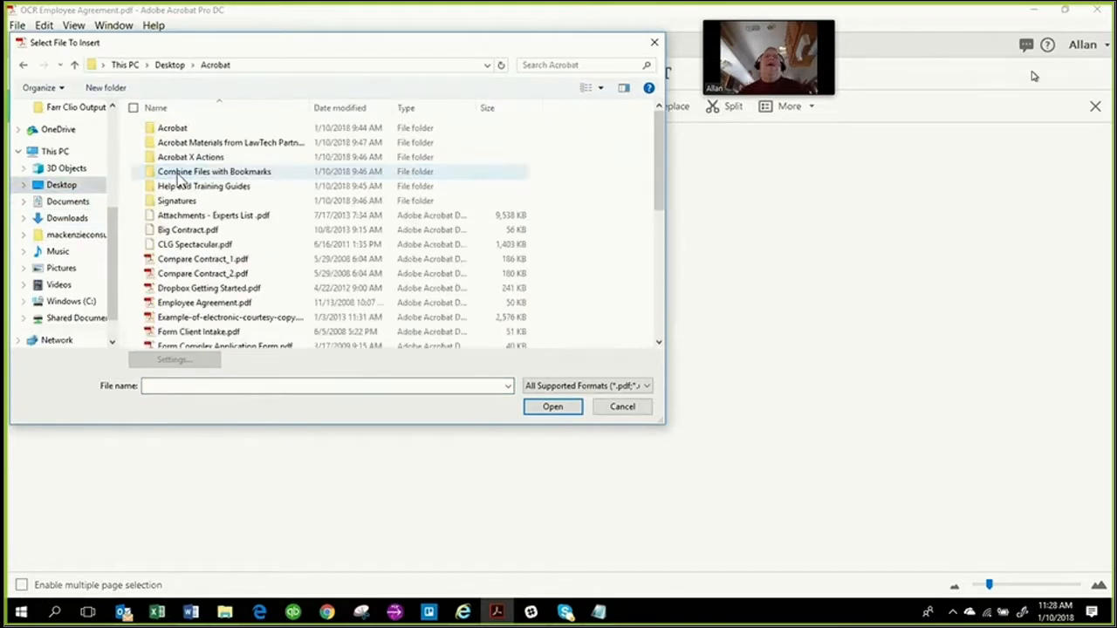
left_click_drag(207, 218, 803, 287)
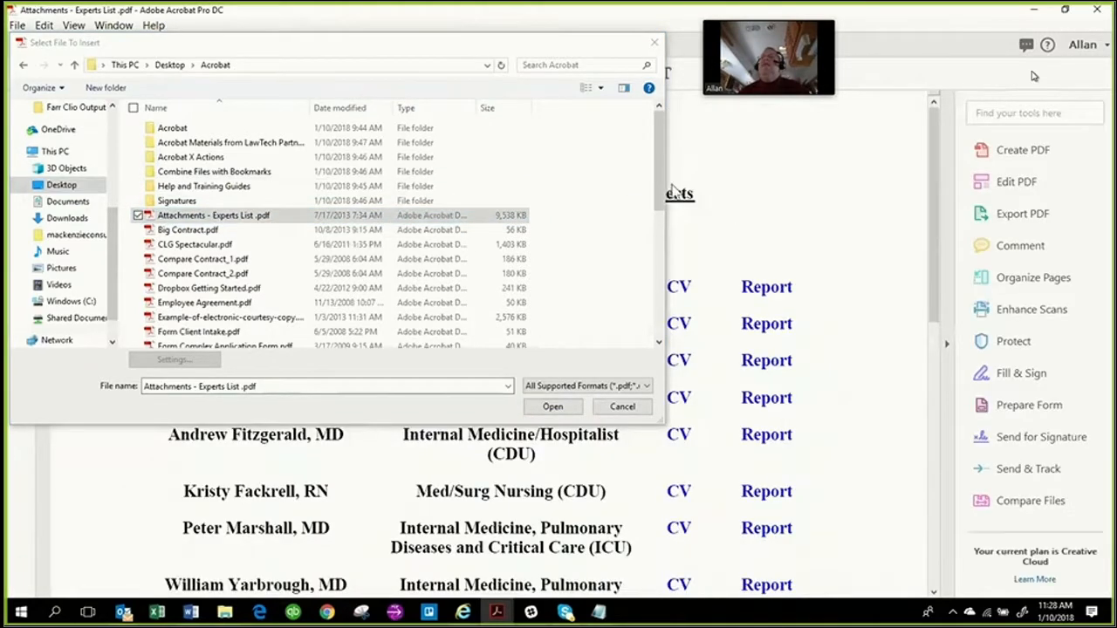
left_click(654, 42)
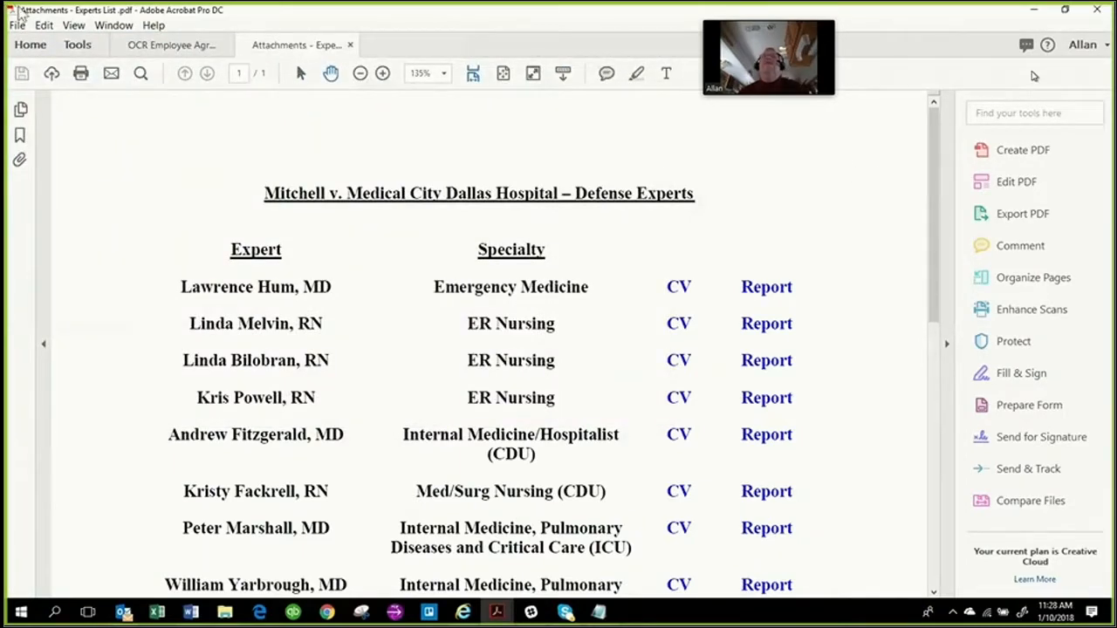
left_click(171, 45)
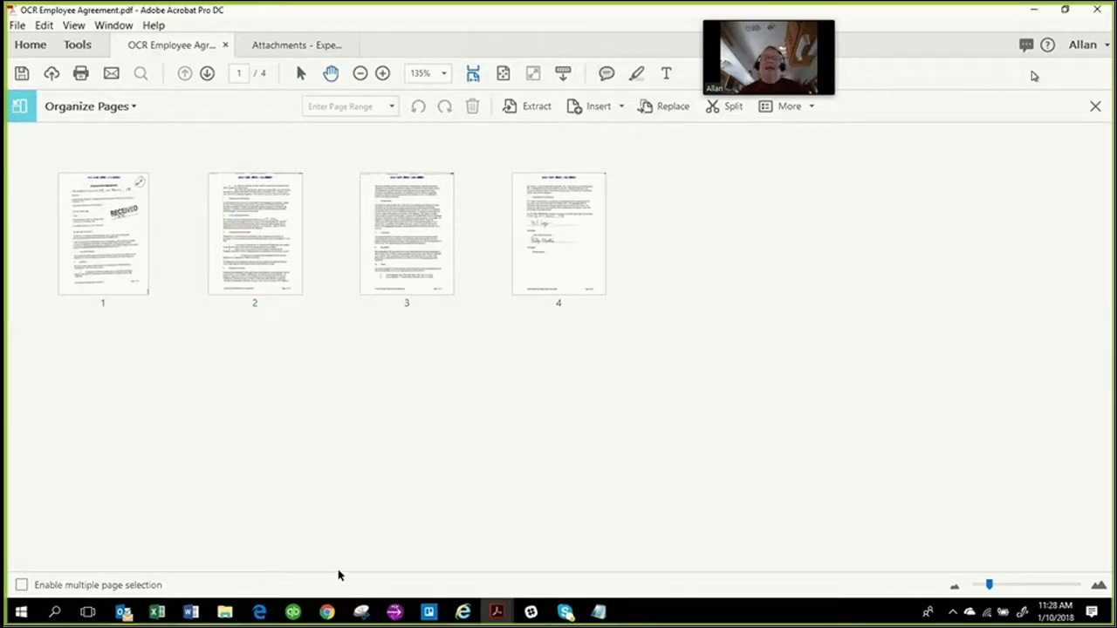
- Insert Letterhead.doc from the letterhead search results after the agreement's last page, and minimize the search results window
mouse_move(224, 611)
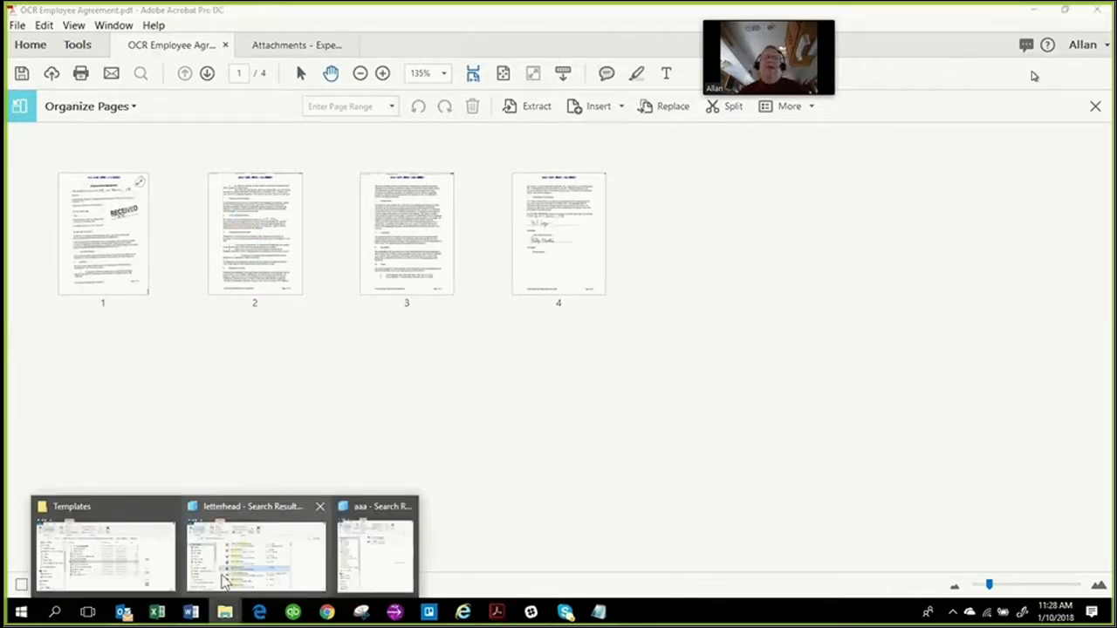
mouse_move(278, 581)
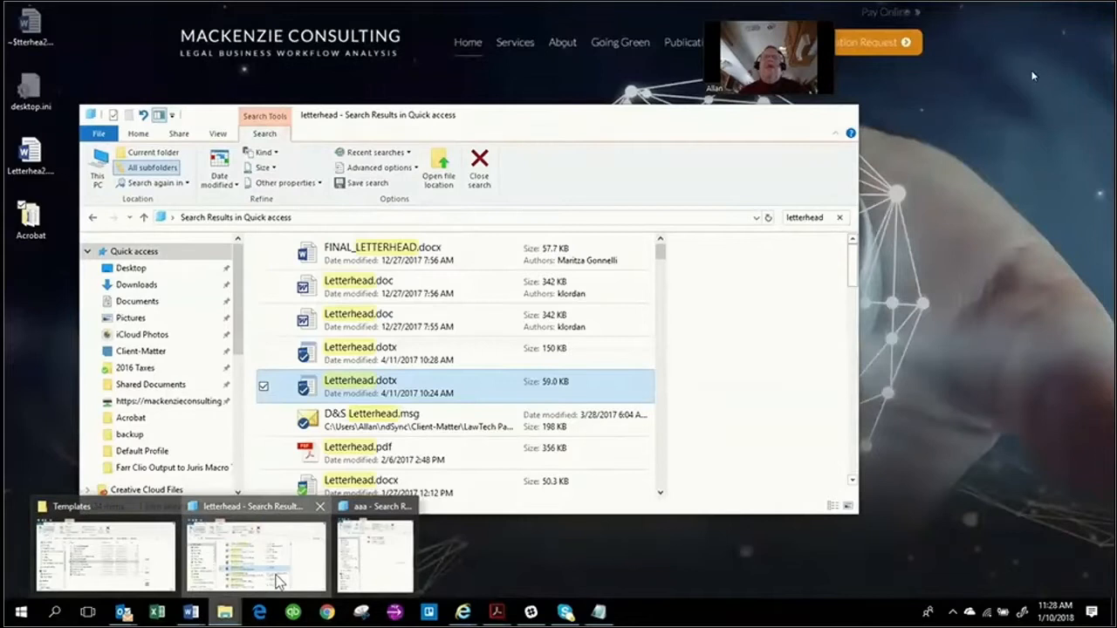
left_click(277, 582)
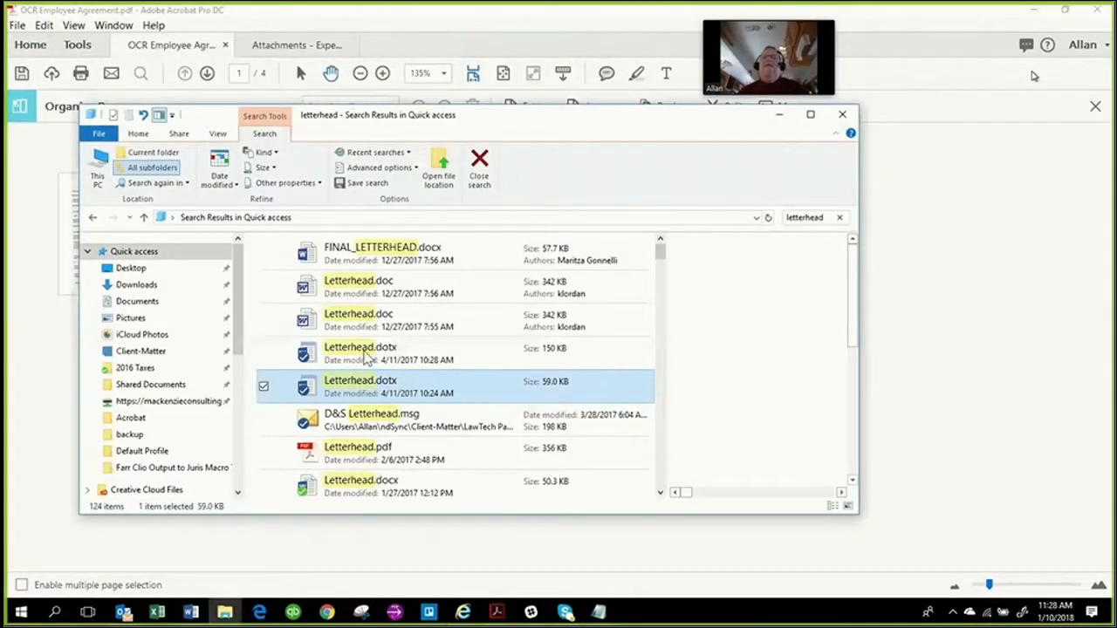
left_click_drag(375, 296, 1044, 322)
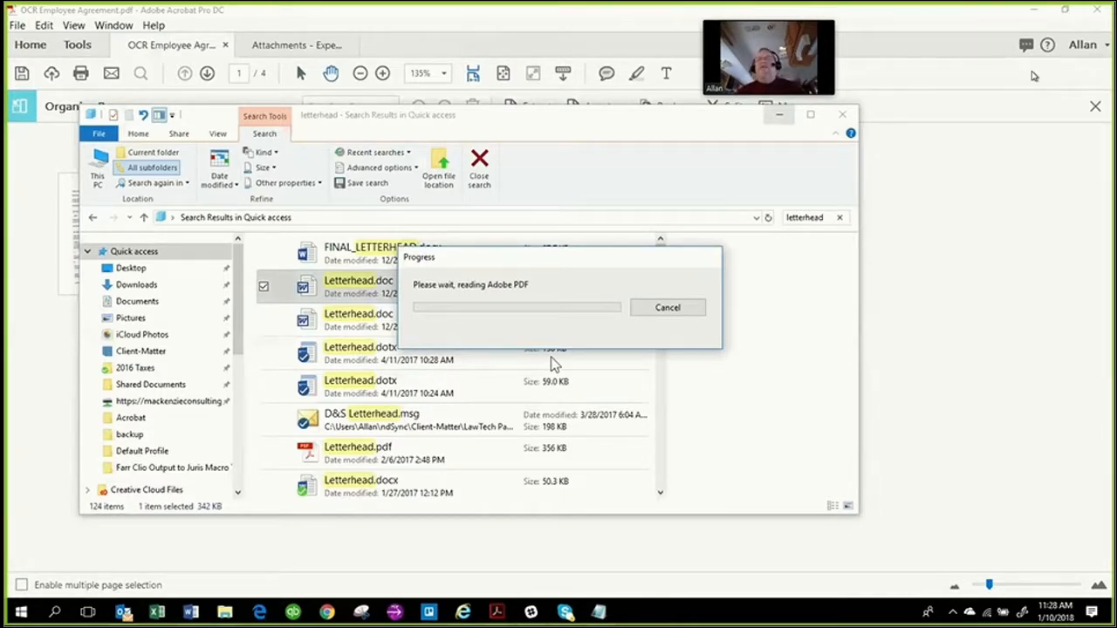
left_click(780, 115)
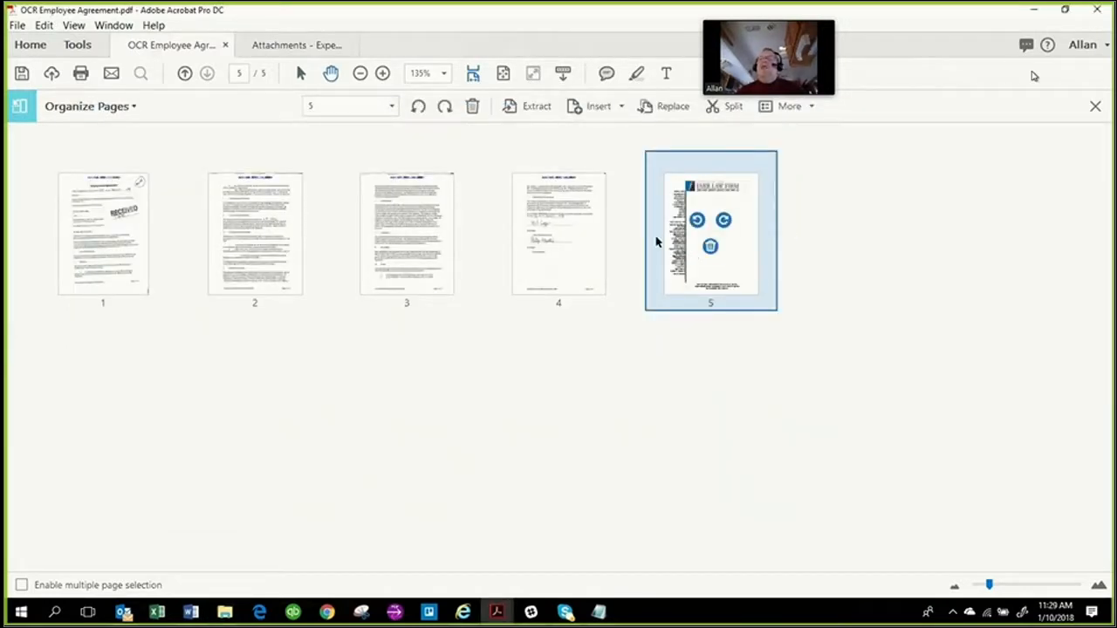
- Move the letterhead page in front of the agreement's signature page, and select the signature page
left_click_drag(706, 284, 478, 266)
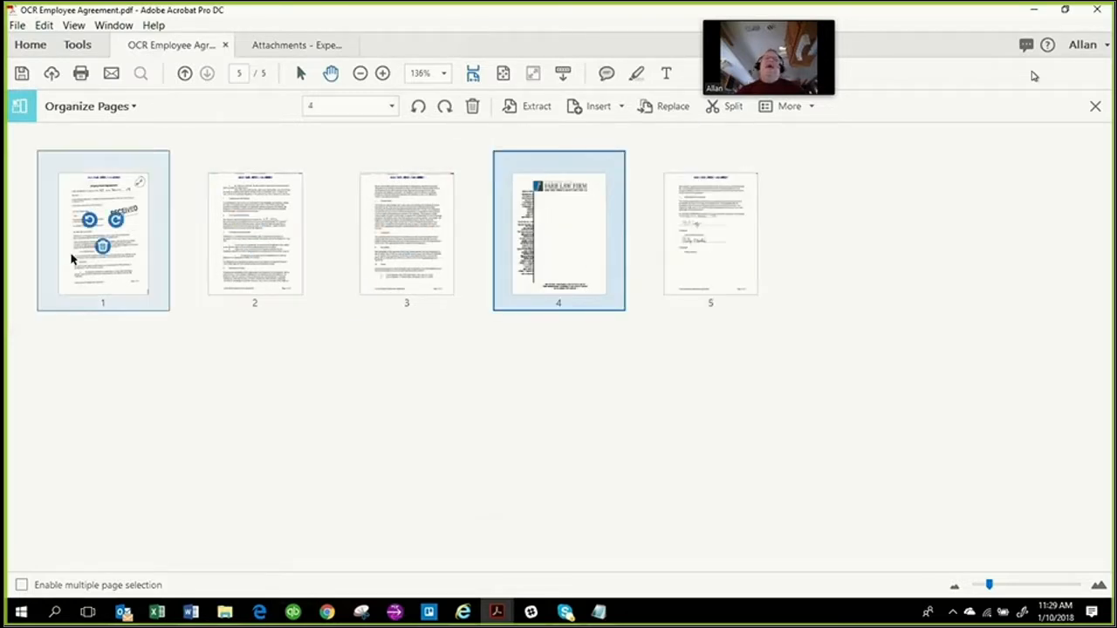
left_click(537, 434)
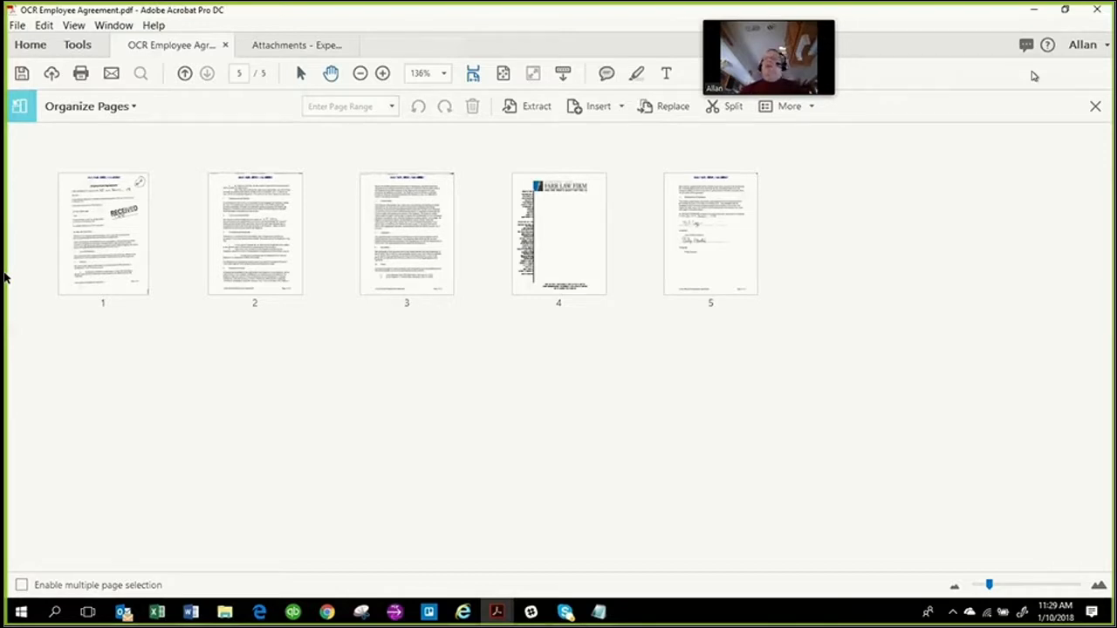
left_click(696, 244)
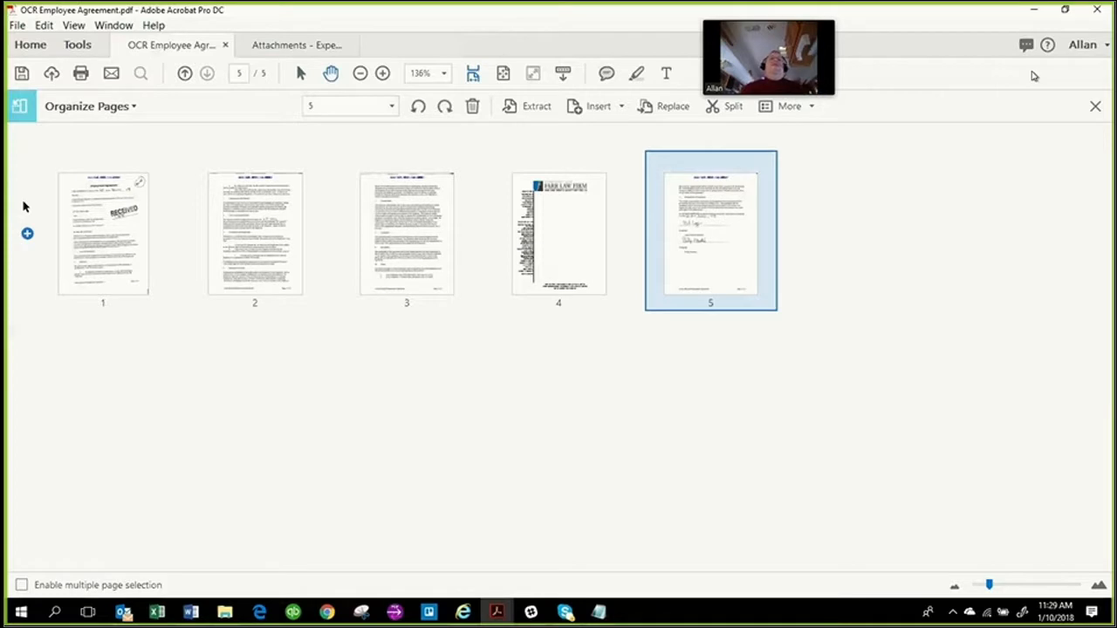
- View the Home page, return to the agreement's page thumbnails, and show the list of other tools
mouse_move(564, 302)
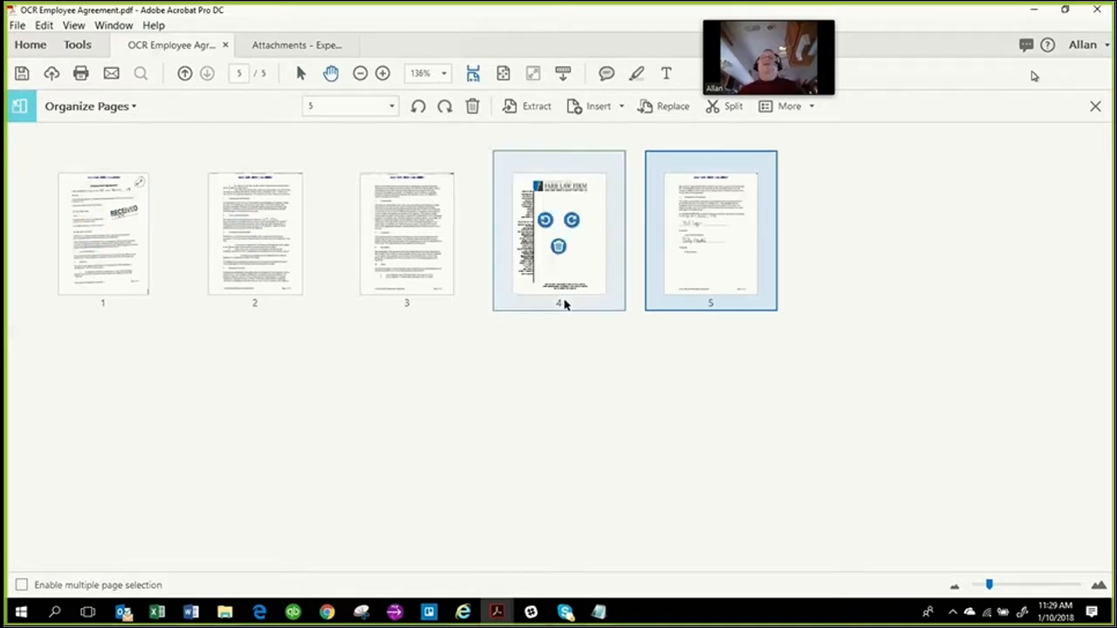
mouse_move(745, 296)
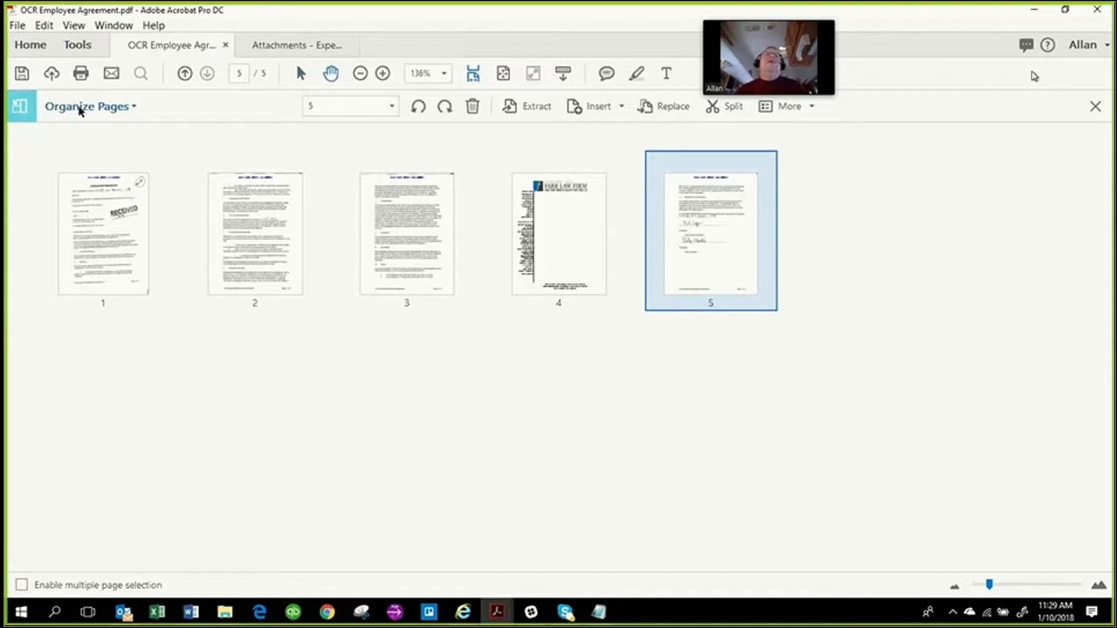
left_click(30, 48)
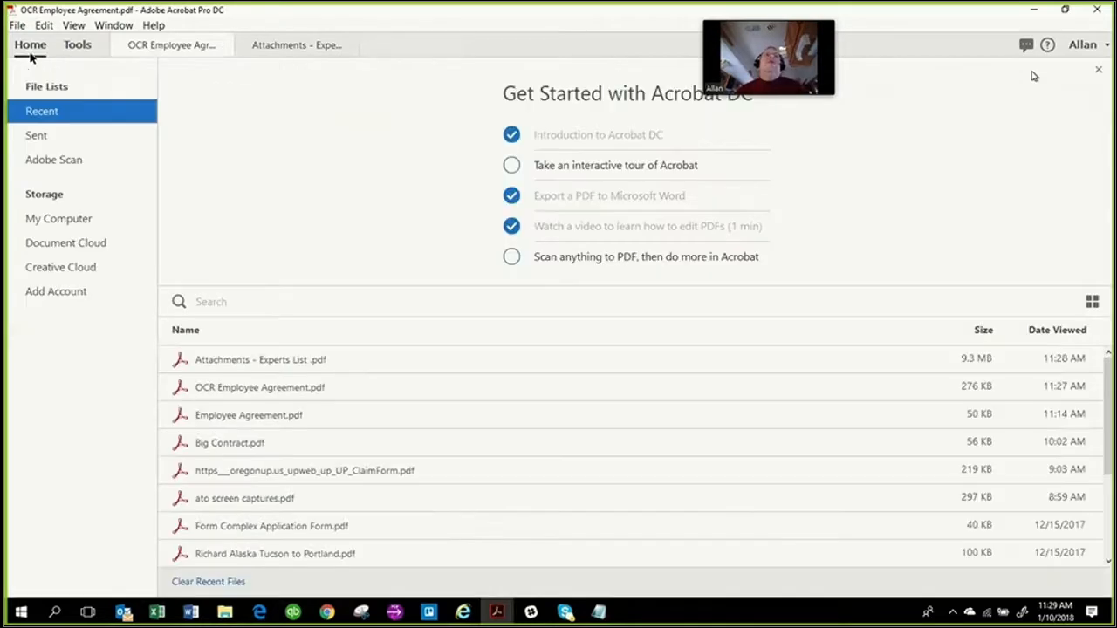
left_click(156, 45)
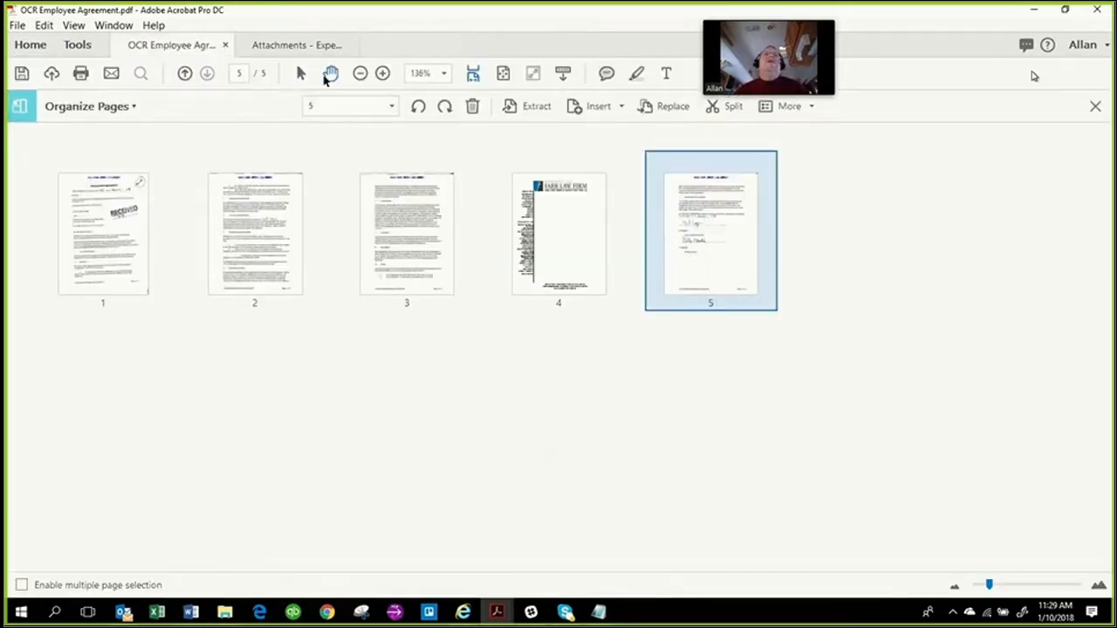
left_click(31, 111)
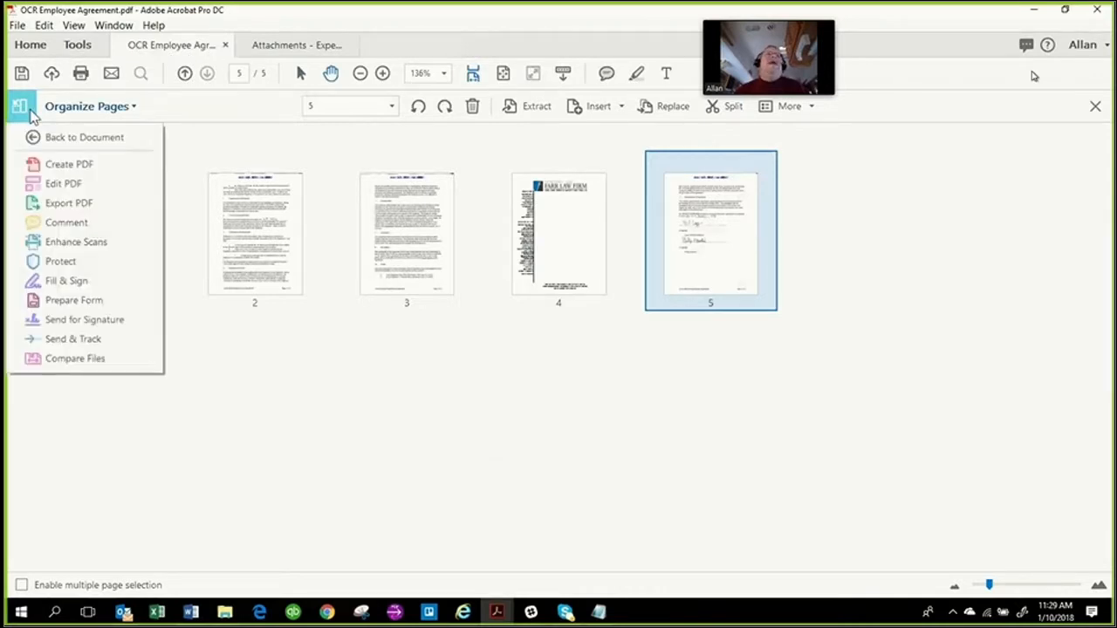
- Open the agreement for PDF editing and delete most of the senior counsel's name and title from the page 4 letterhead
left_click(55, 185)
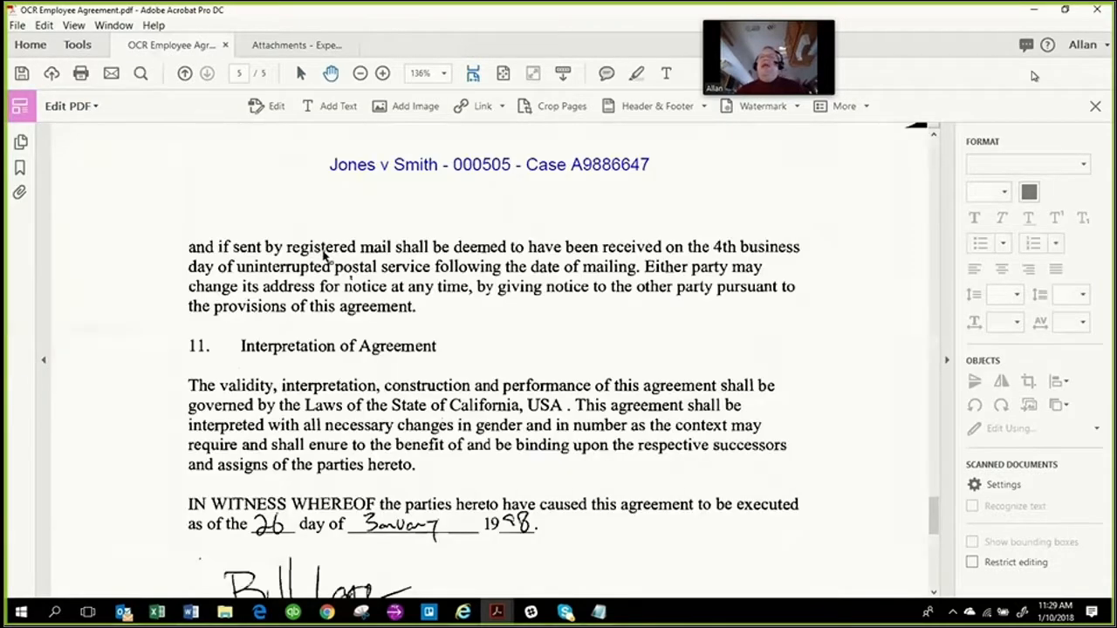
scroll(469, 288, "down", 15)
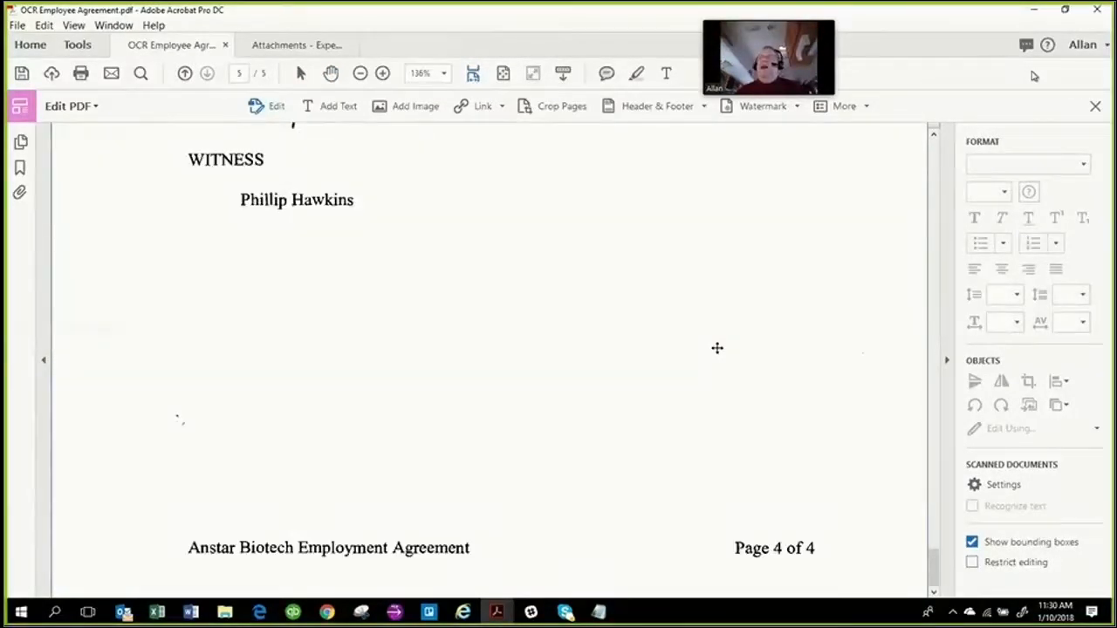
scroll(717, 348, "up", 10)
scroll(717, 347, "up", 6)
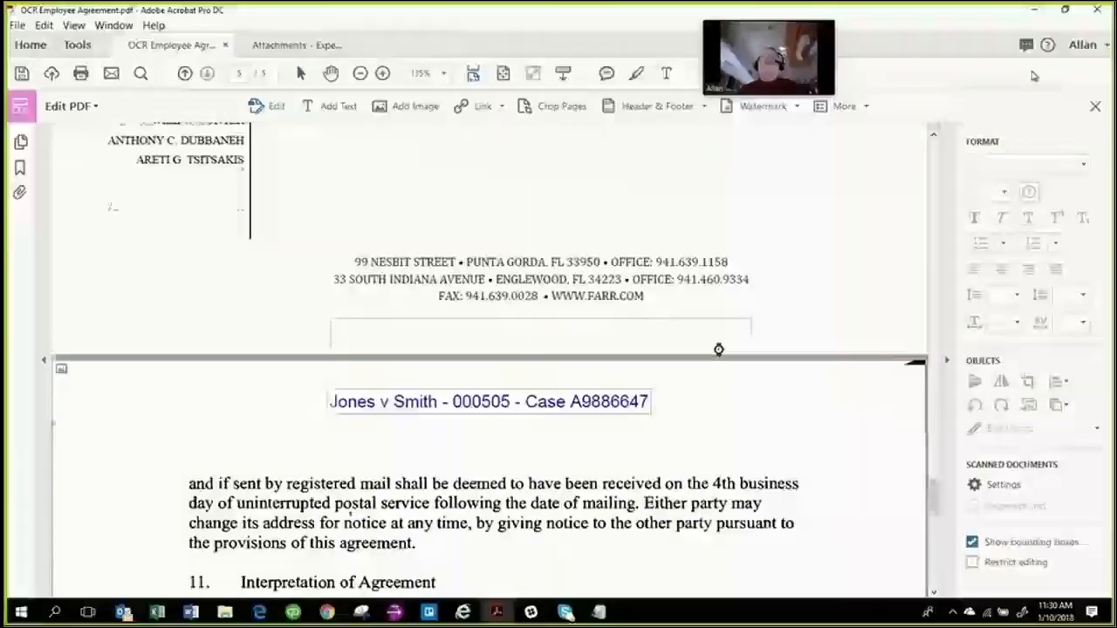
scroll(717, 353, "up", 8)
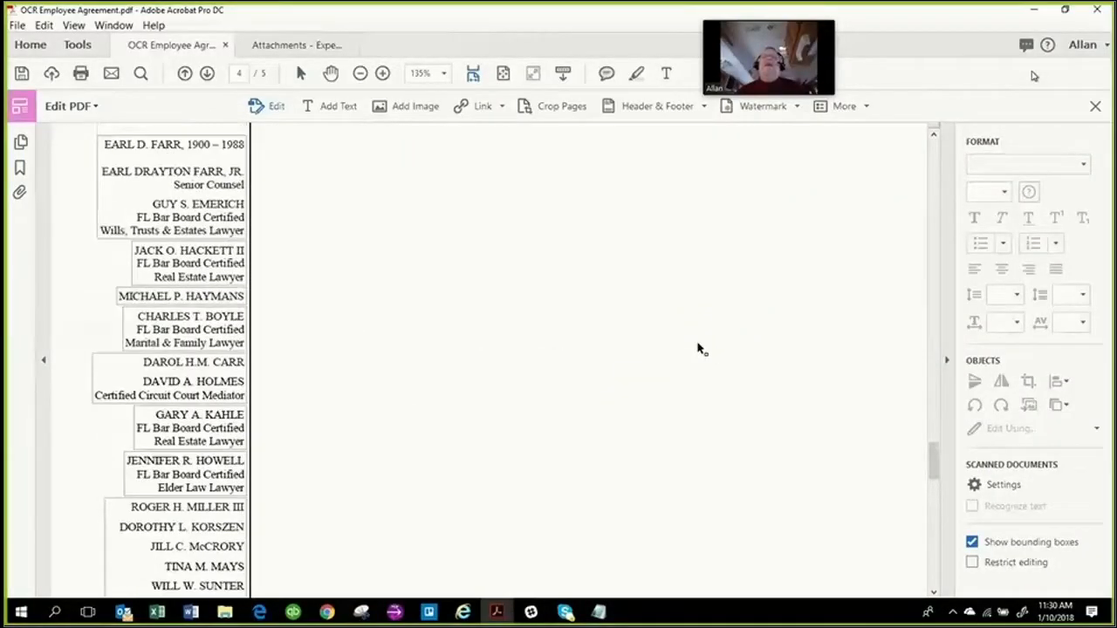
left_click(170, 169)
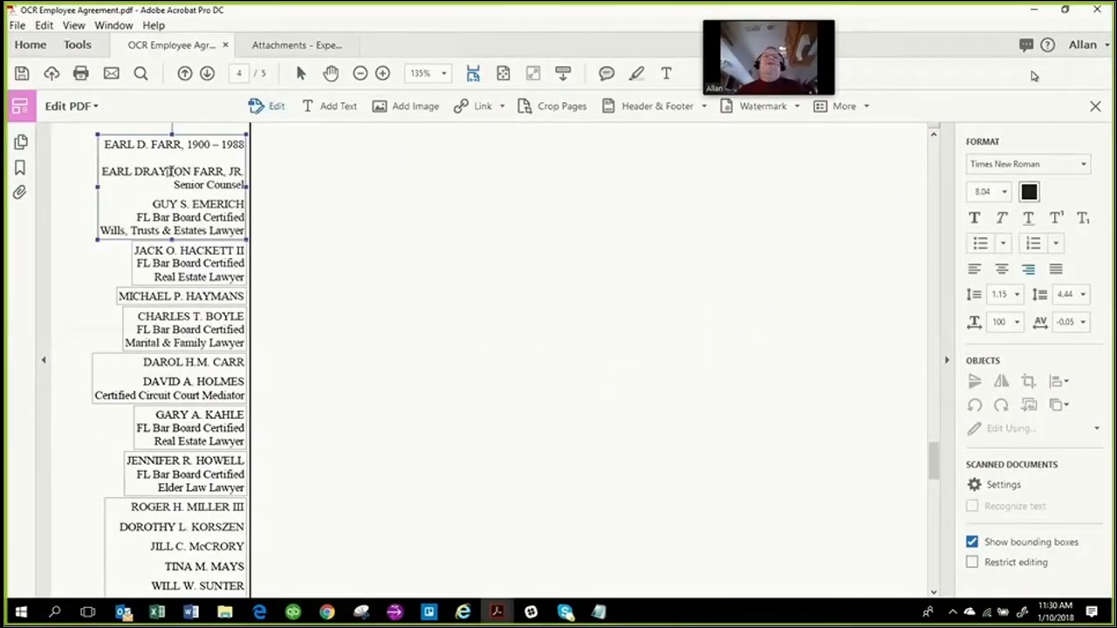
left_click_drag(114, 172, 218, 185)
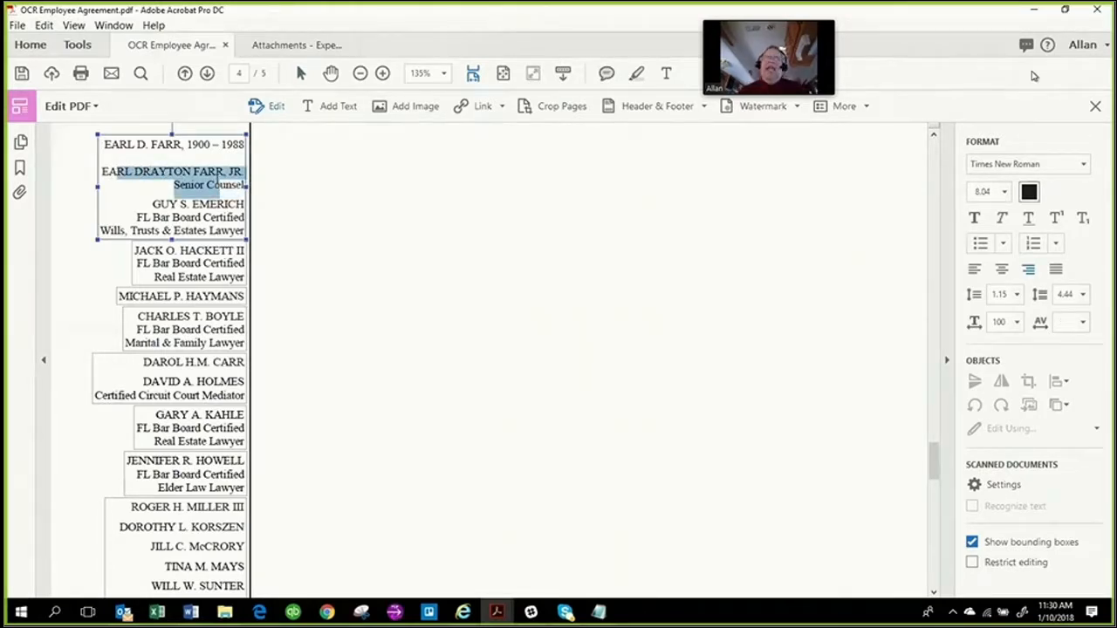
key("BackSpace")
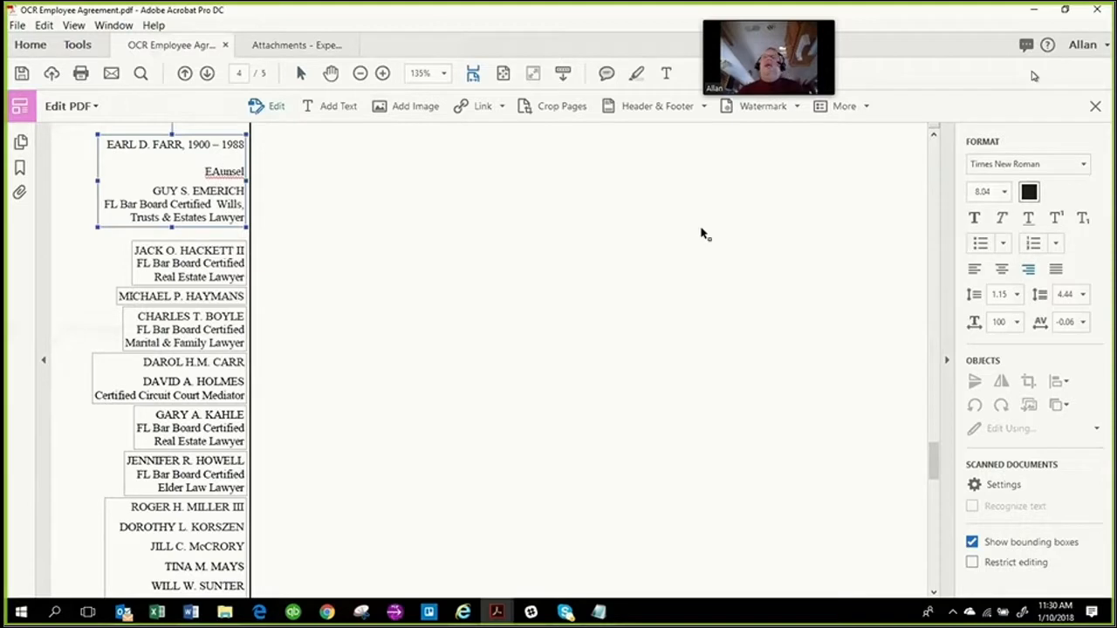
- Replace "AND" in the "LAND USE" entry of the letterhead's practice area list with "asdfasdfasdf"
scroll(725, 252, "up", 3)
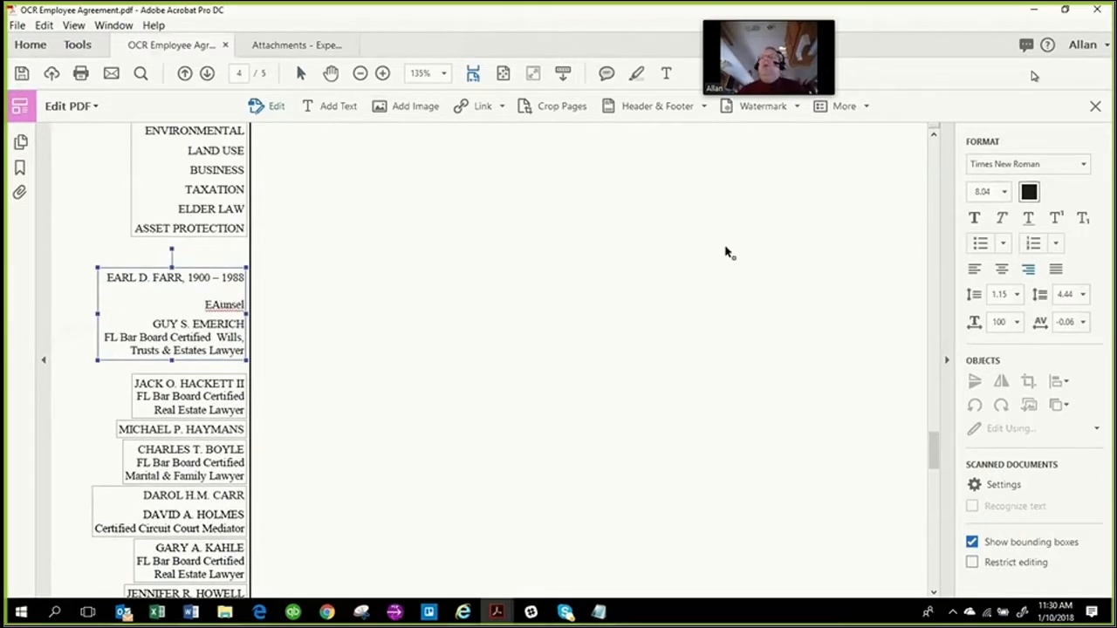
scroll(725, 252, "up", 5)
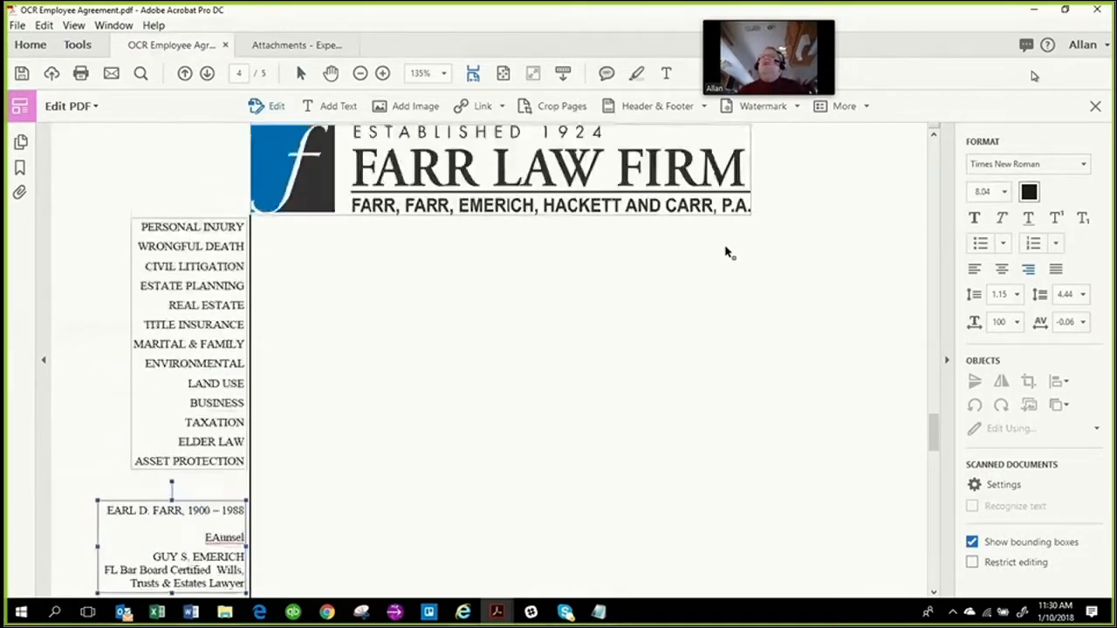
scroll(725, 252, "up", 1)
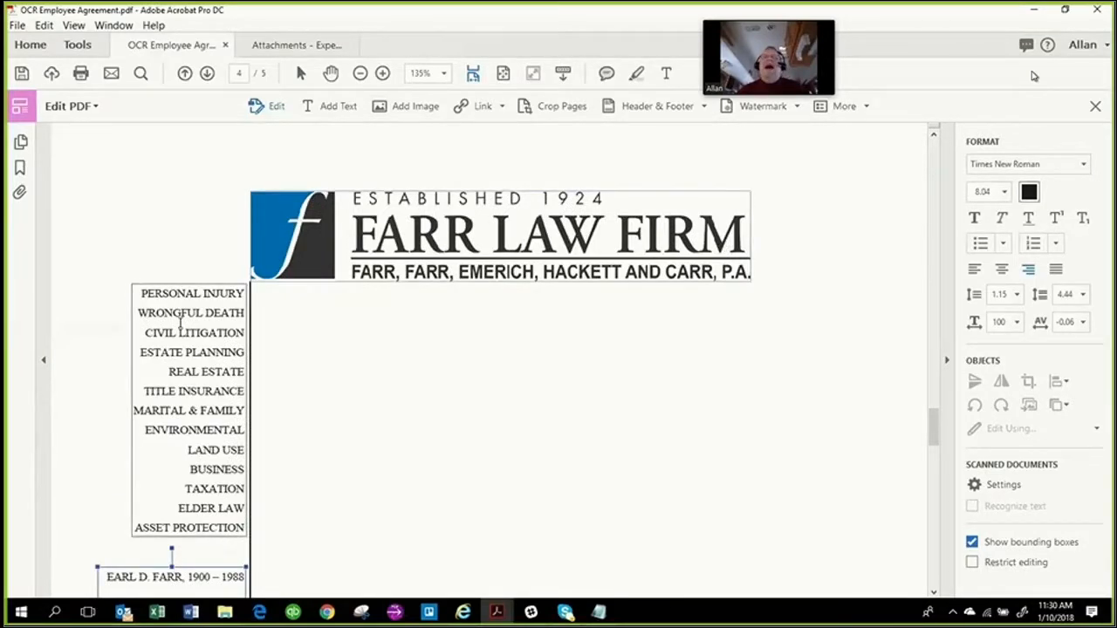
scroll(256, 410, "down", 2)
left_click(191, 350)
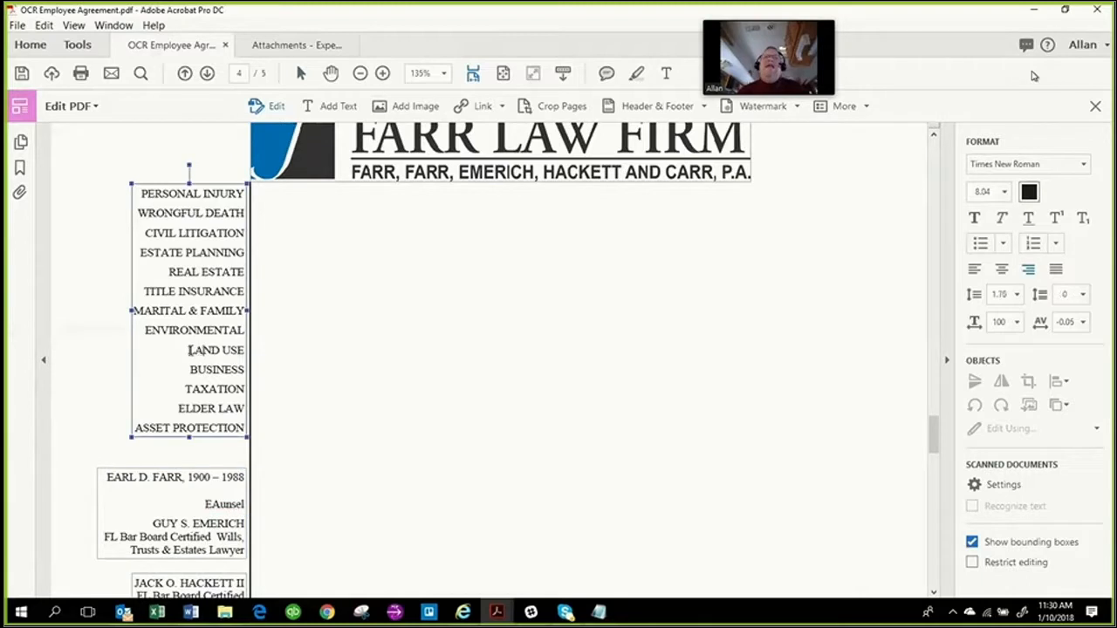
left_click_drag(189, 350, 218, 345)
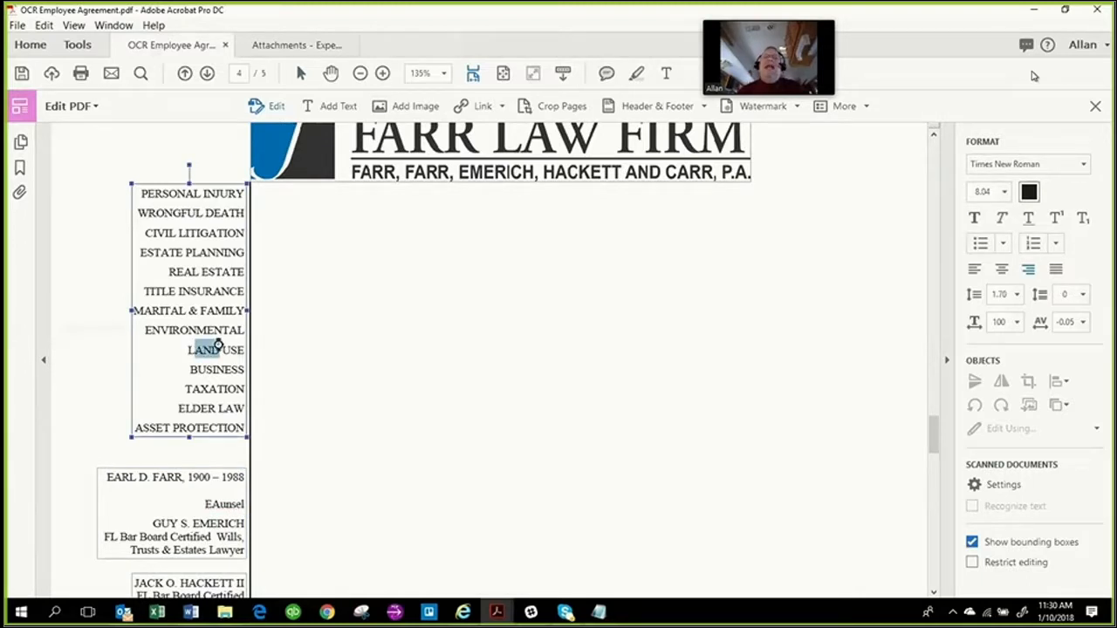
type("asdfasdfas")
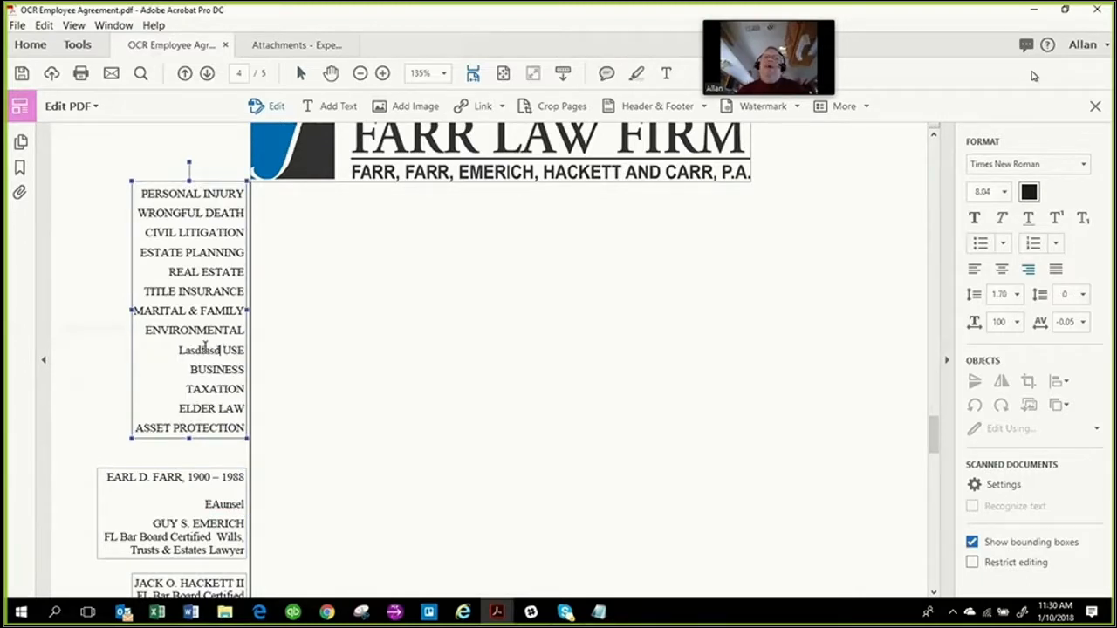
type("df")
left_click(579, 354)
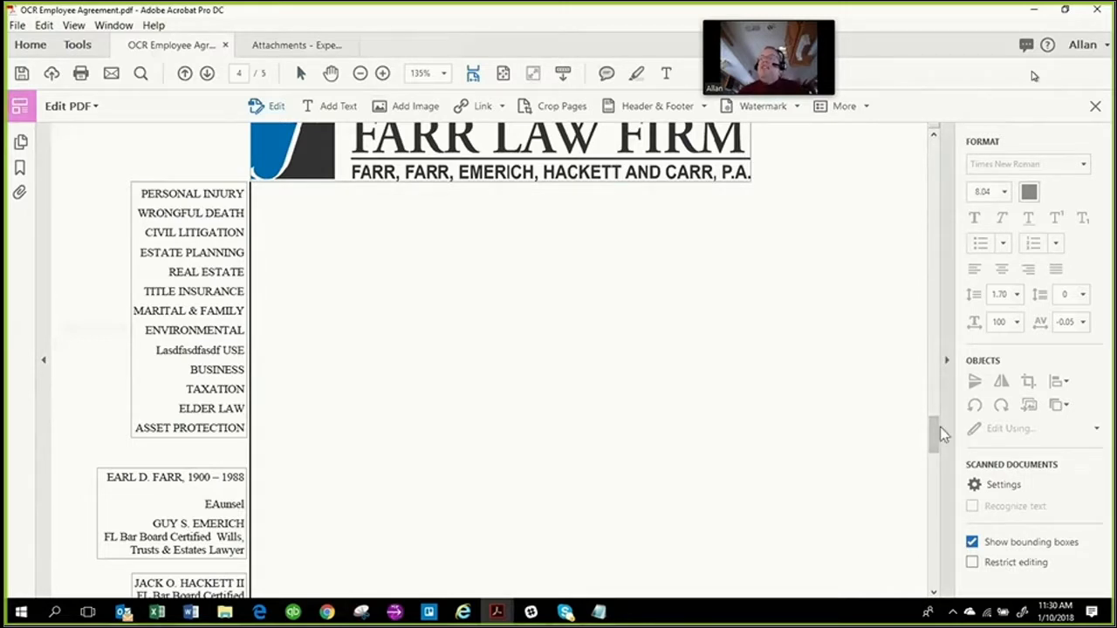
- Return to page 1 and run text recognition on all pages of this file in English (US)
left_click_drag(940, 427, 922, 108)
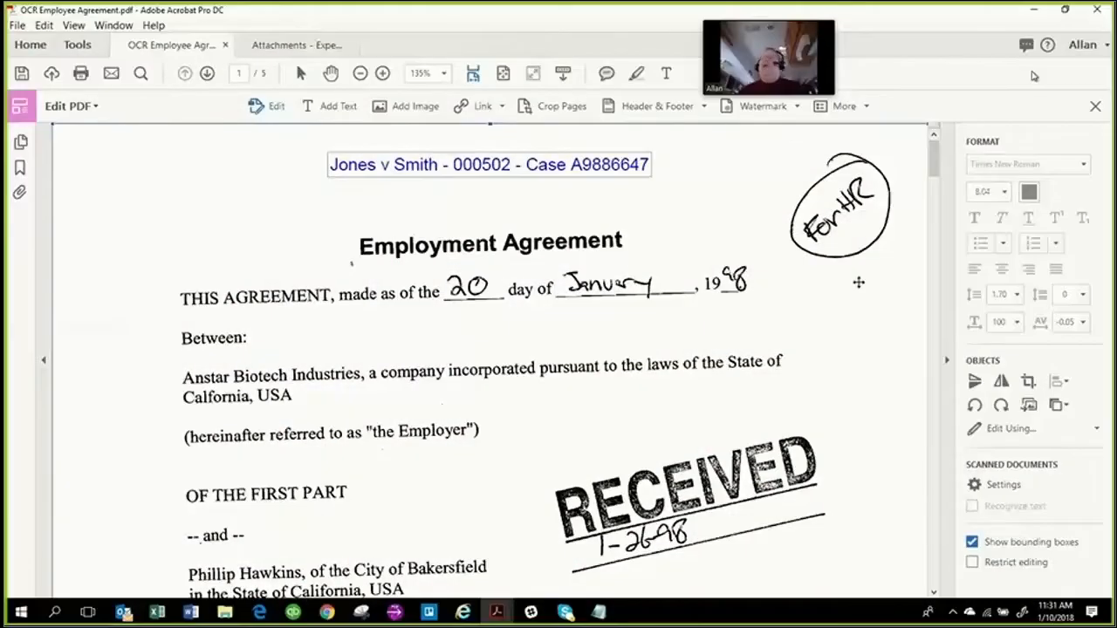
left_click(58, 106)
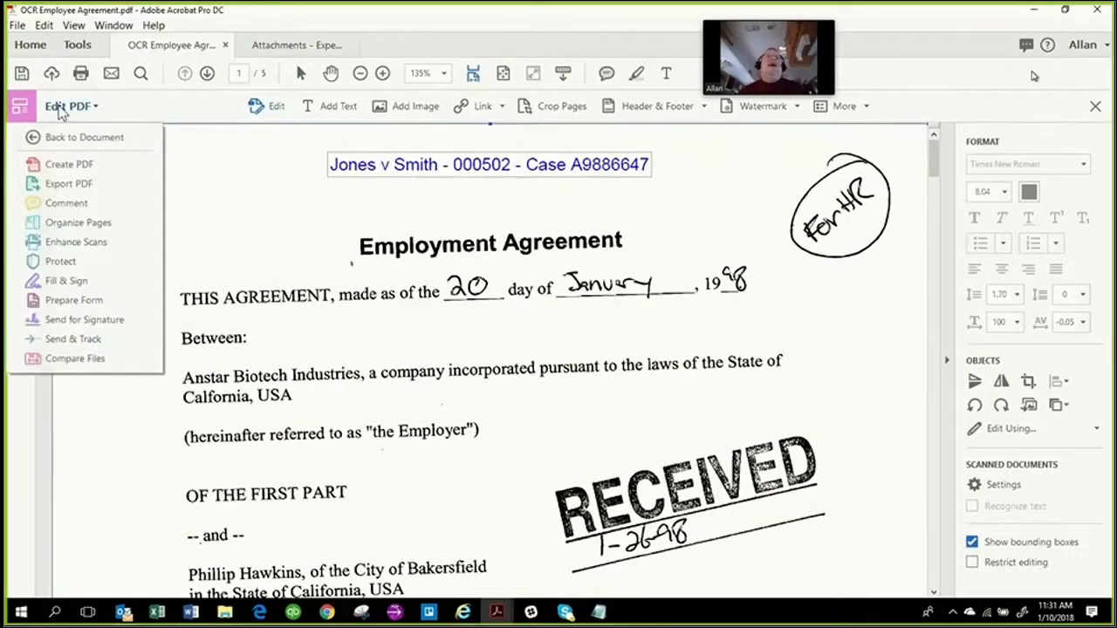
left_click(75, 242)
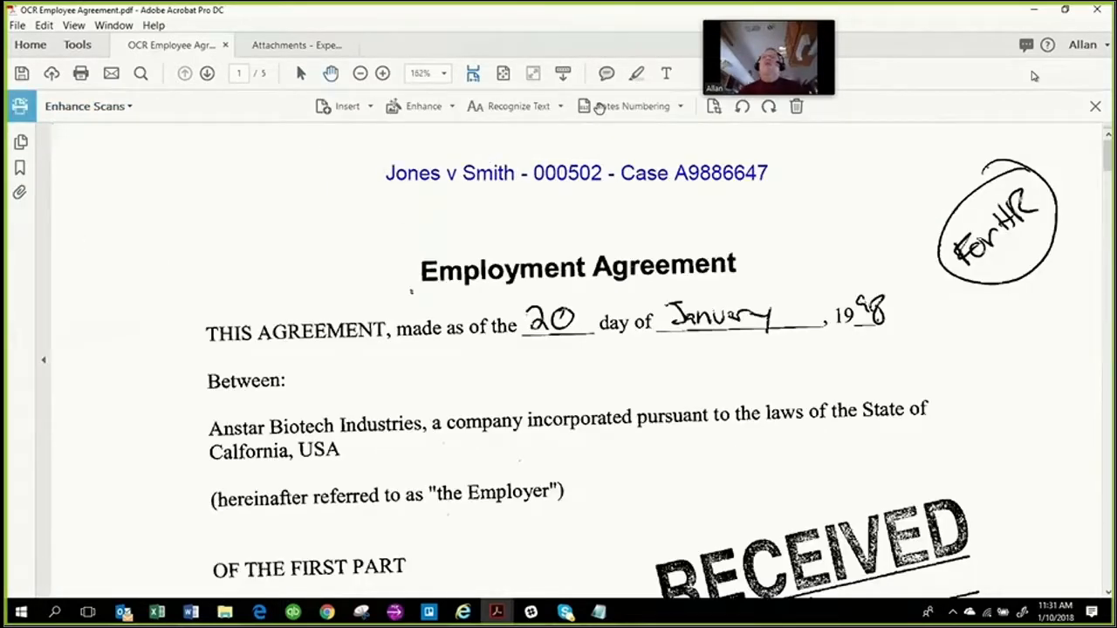
left_click(540, 111)
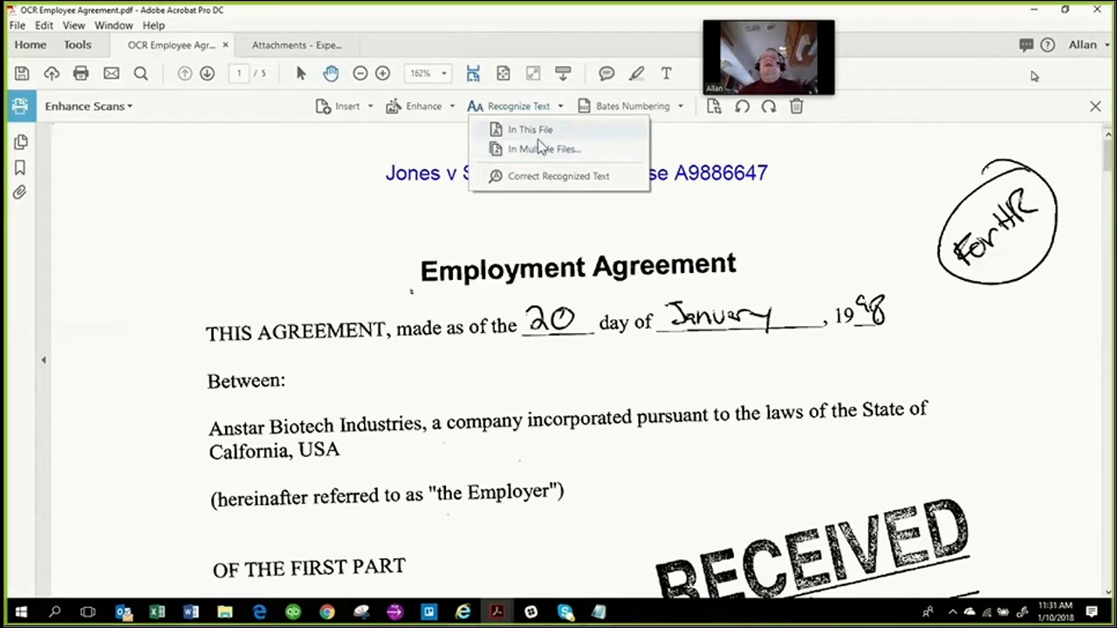
left_click(541, 133)
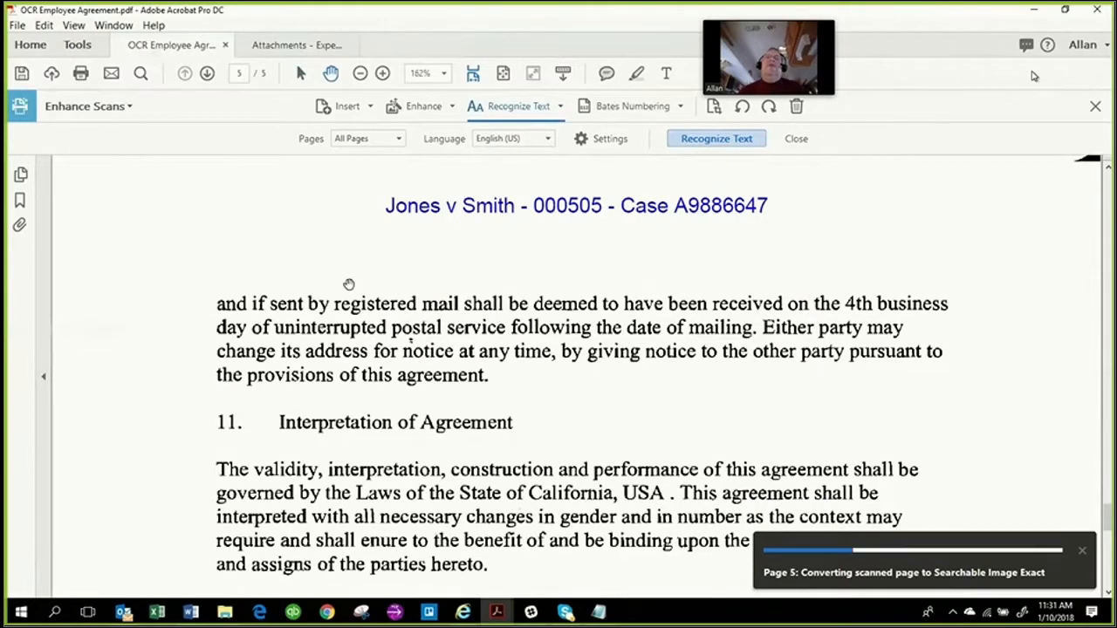
- Reopen PDF editing and test selecting recognized text on page 1, from "Anstar Biotech Industries" through "the Employer"
left_click(70, 108)
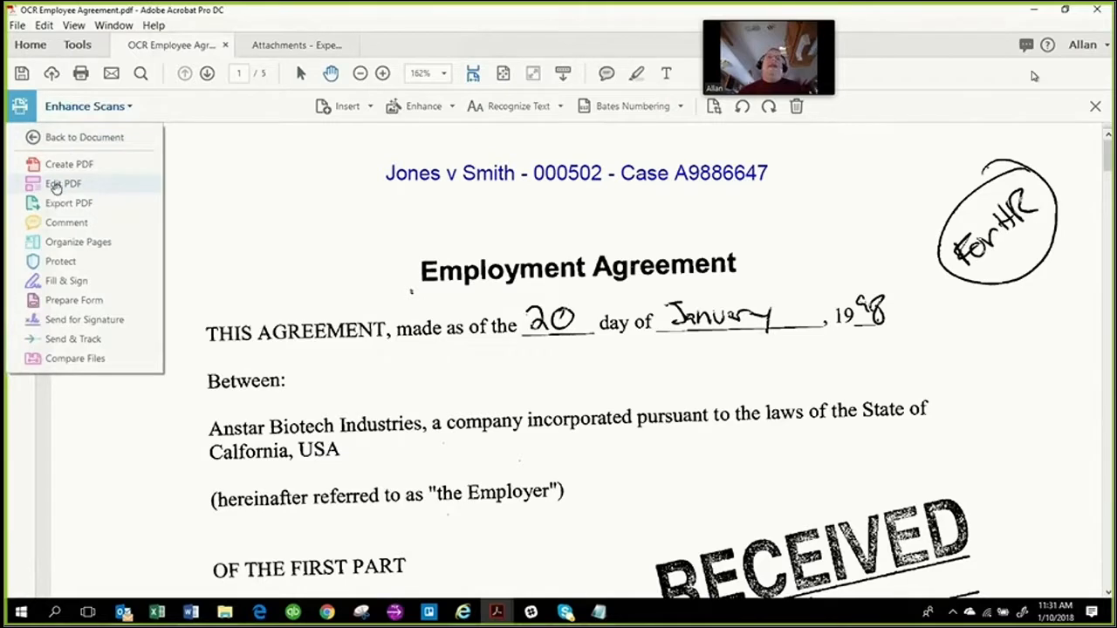
left_click(62, 184)
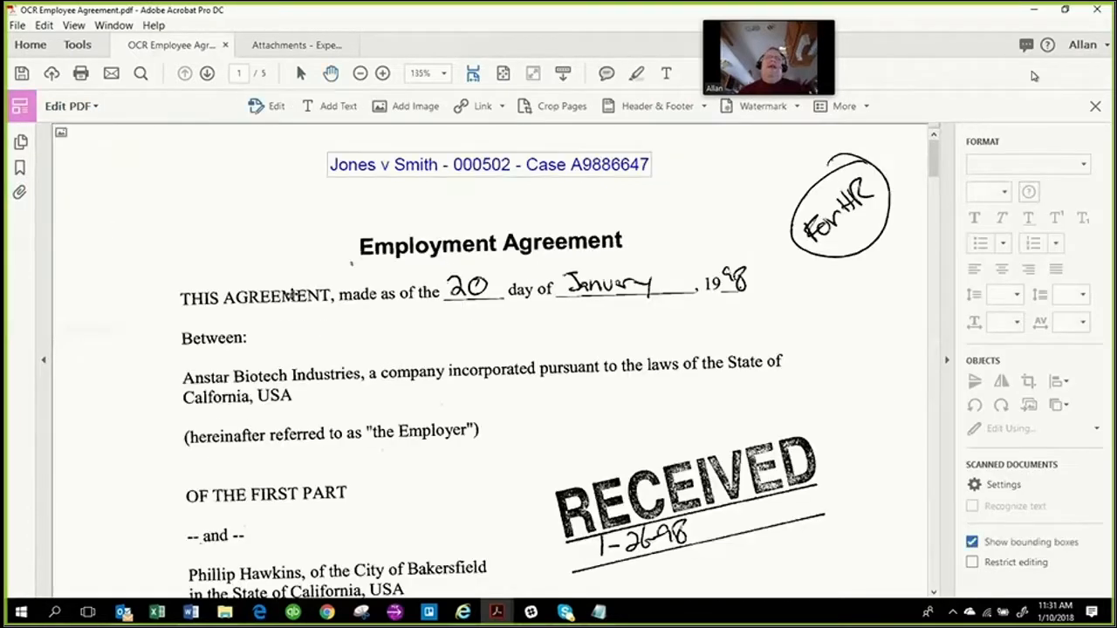
left_click(301, 73)
left_click_drag(345, 295, 537, 295)
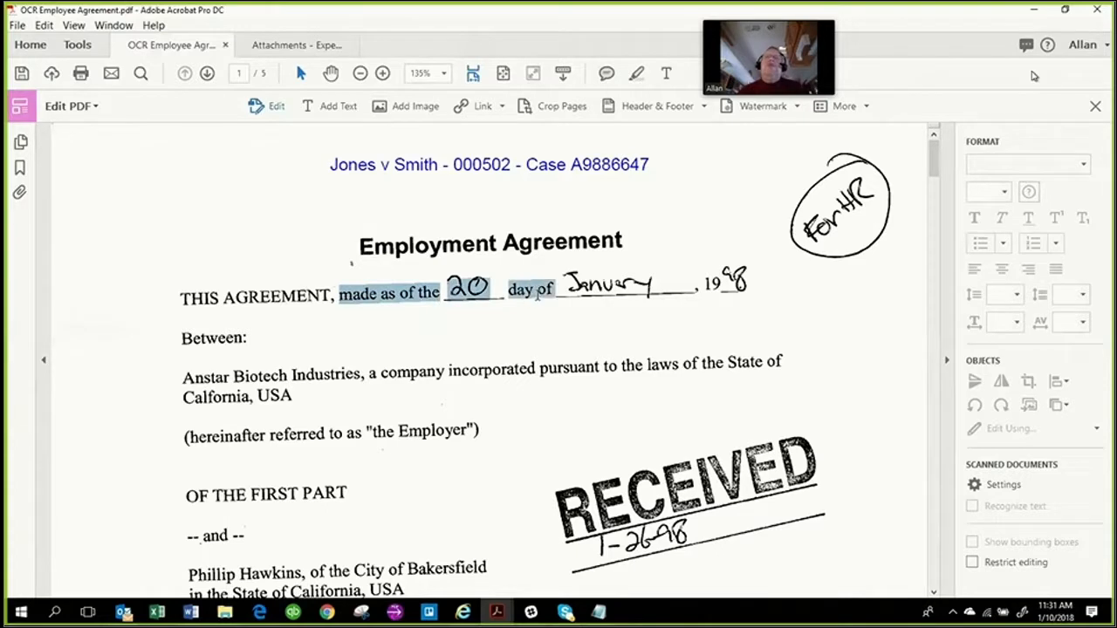
left_click(236, 390)
left_click_drag(175, 376, 341, 408)
left_click_drag(408, 434, 479, 430)
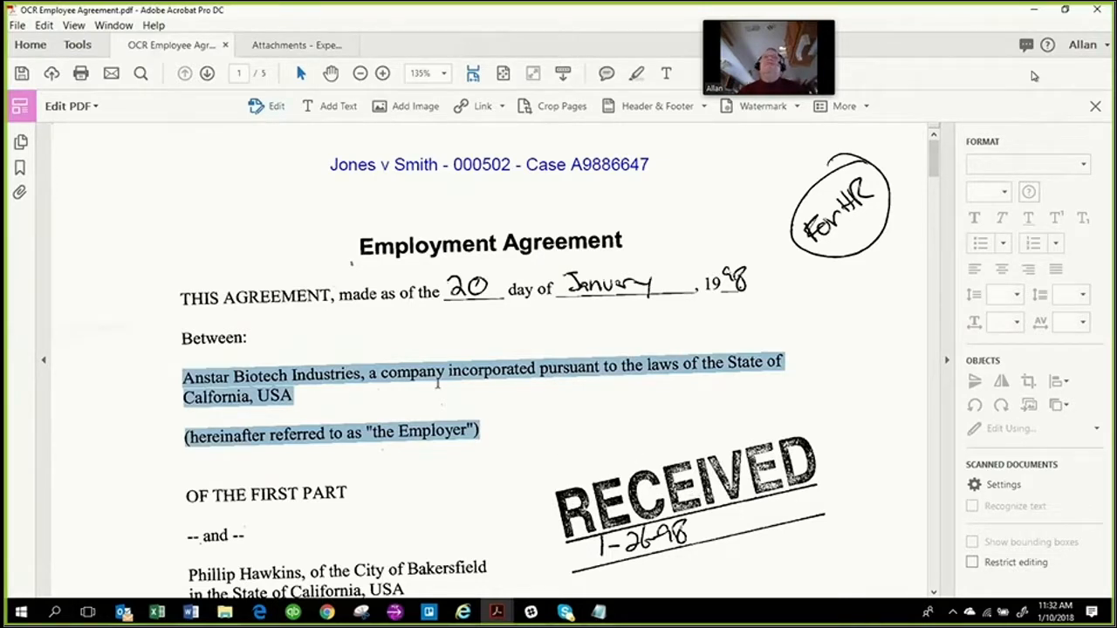
left_click(41, 26)
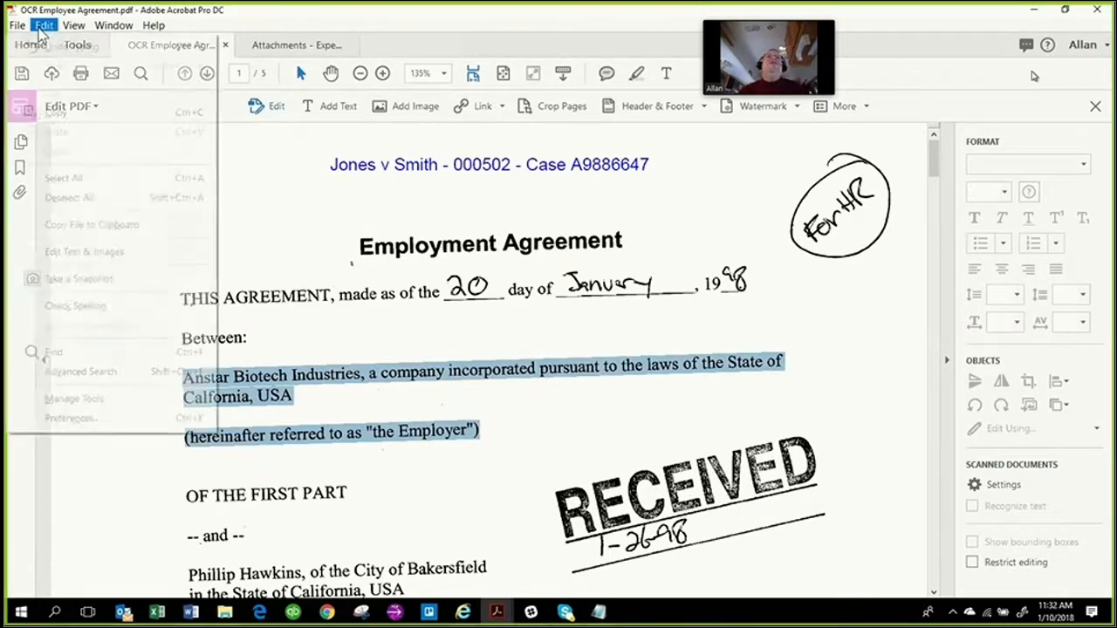
mouse_move(74, 25)
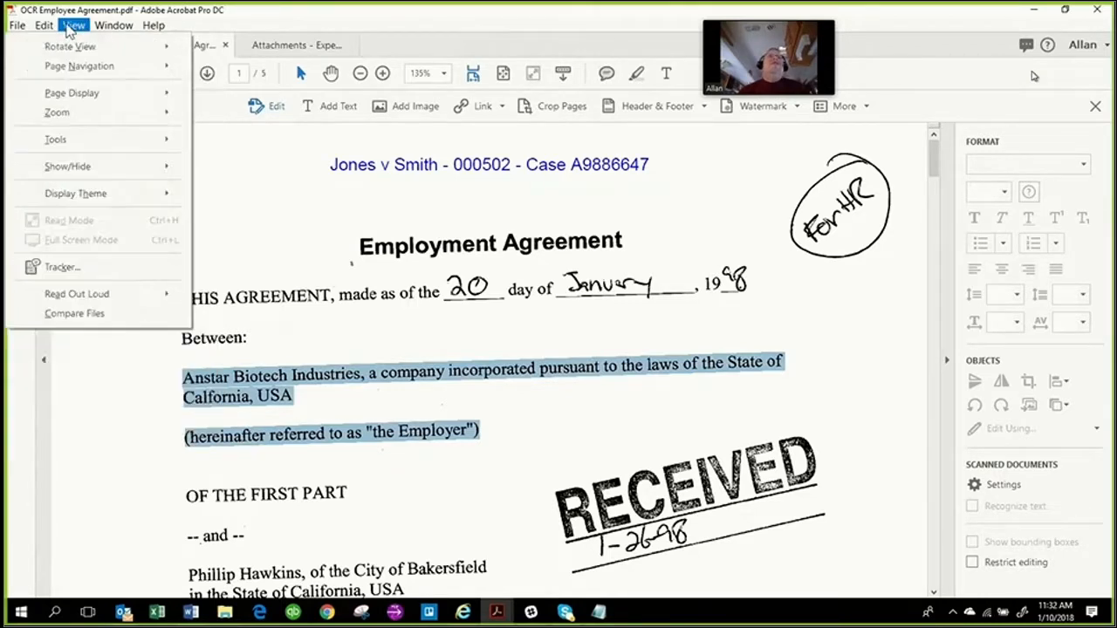
left_click(234, 191)
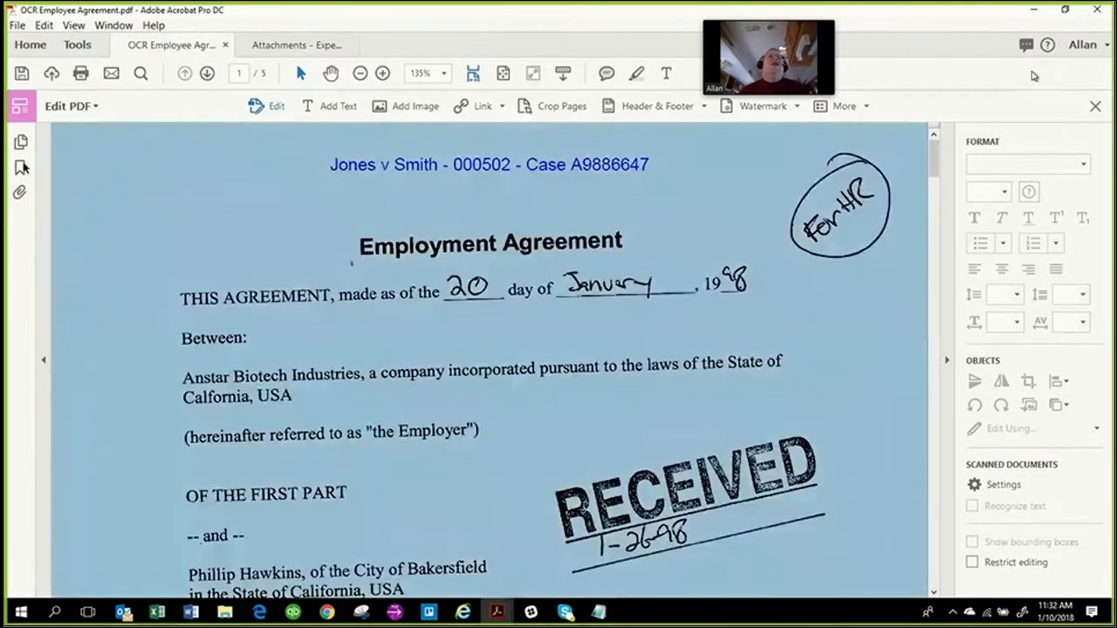
- Open the Protect tools, review the additional security options, and scan the agreement for hidden information
left_click(22, 115)
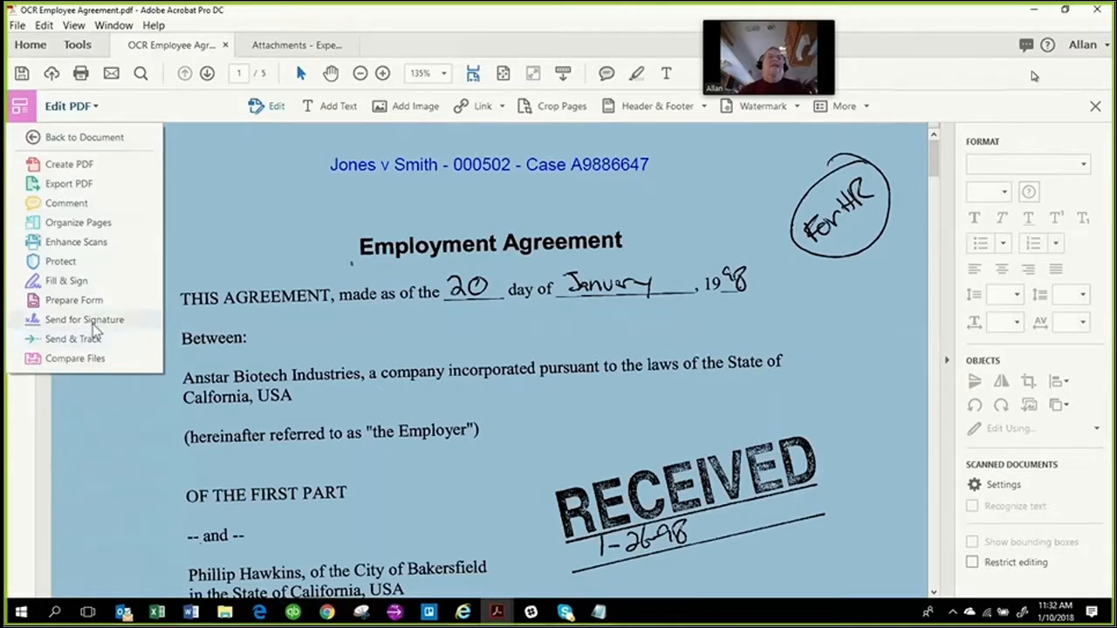
left_click(62, 261)
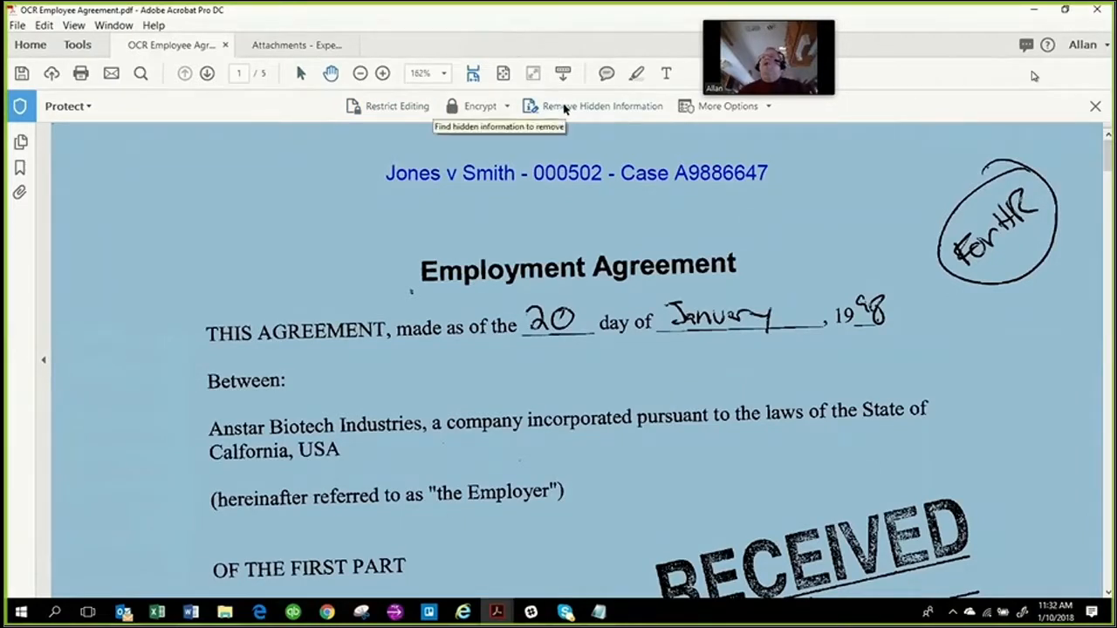
left_click(726, 109)
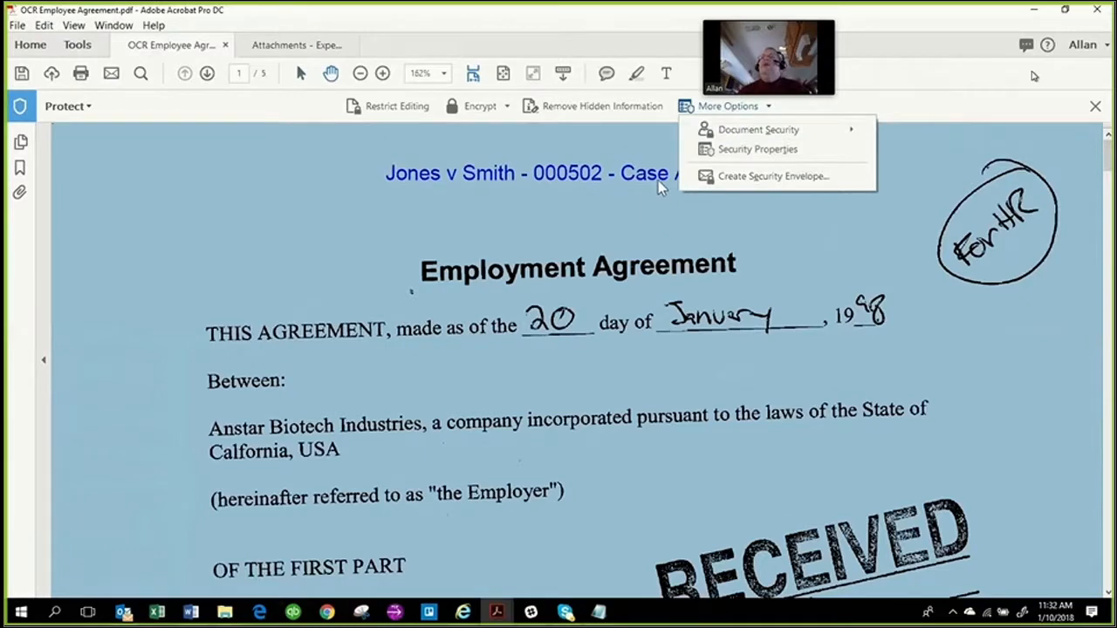
left_click(594, 107)
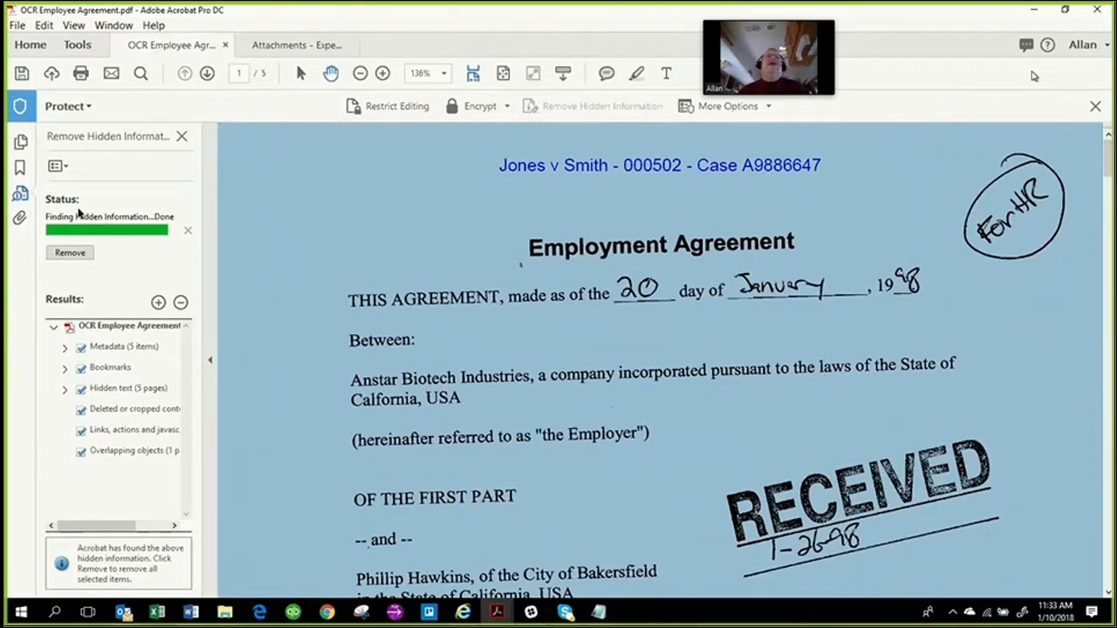
- Highlight the page 1 text from "Anstar Biotech Industries" through "OF THE" in the second party line as a comment
left_click(88, 105)
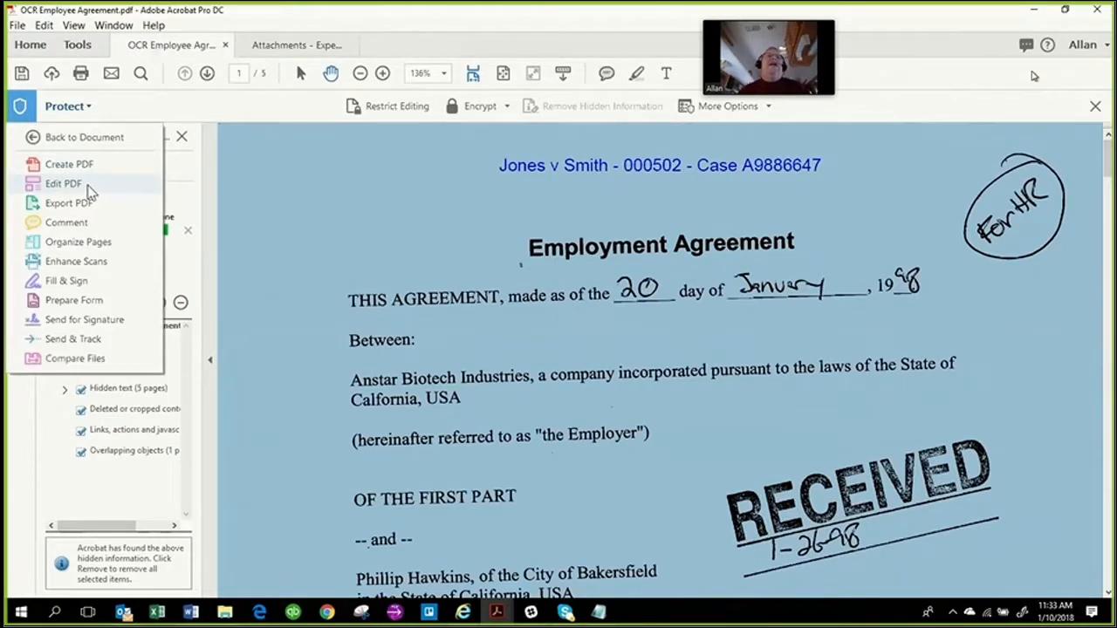
left_click(84, 220)
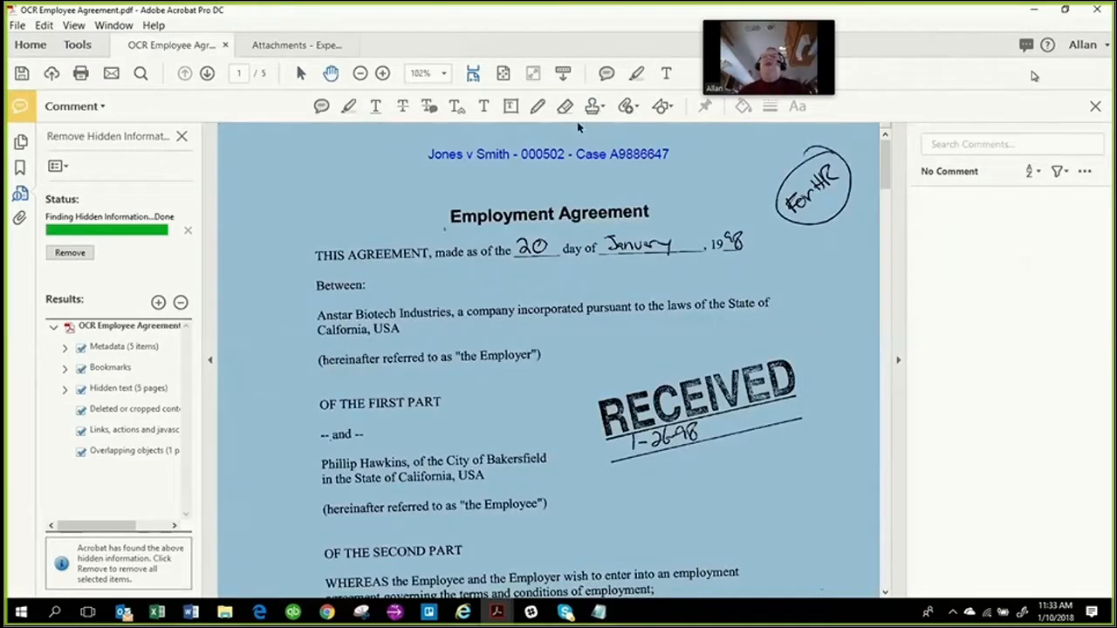
left_click(638, 77)
left_click_drag(314, 316, 576, 410)
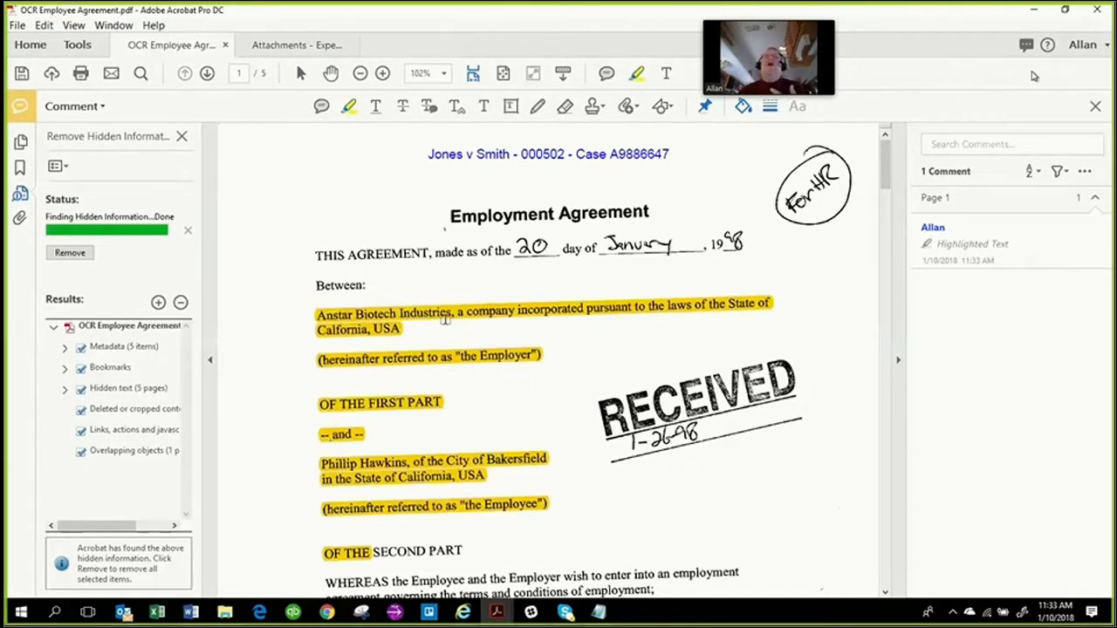
- Switch to the Protect tools and review the additional security options, including Document Security
left_click(72, 108)
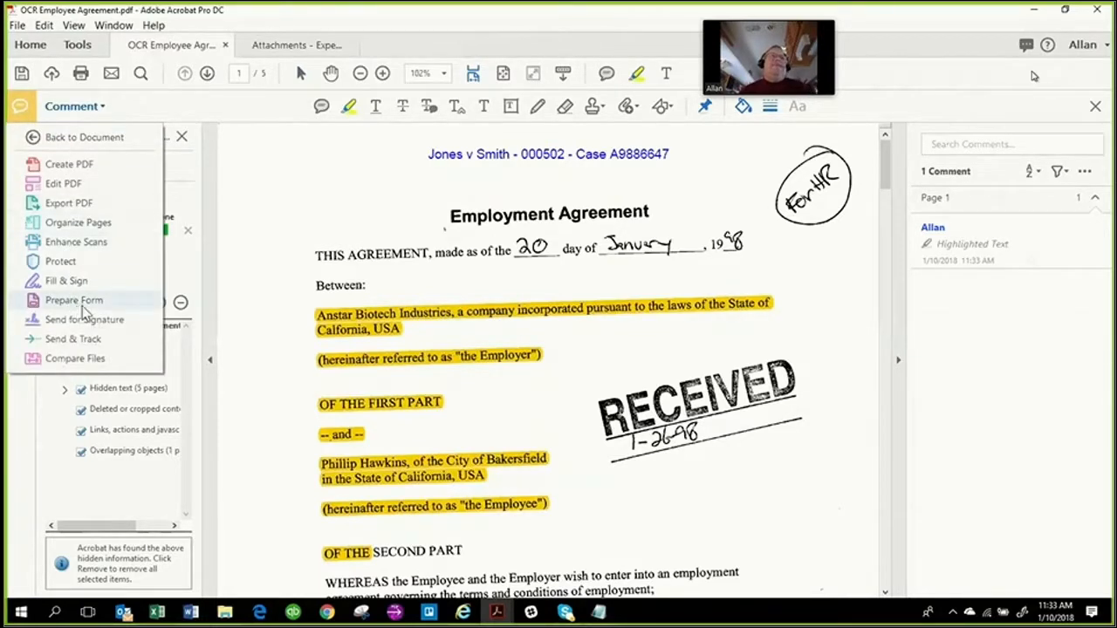
left_click(62, 261)
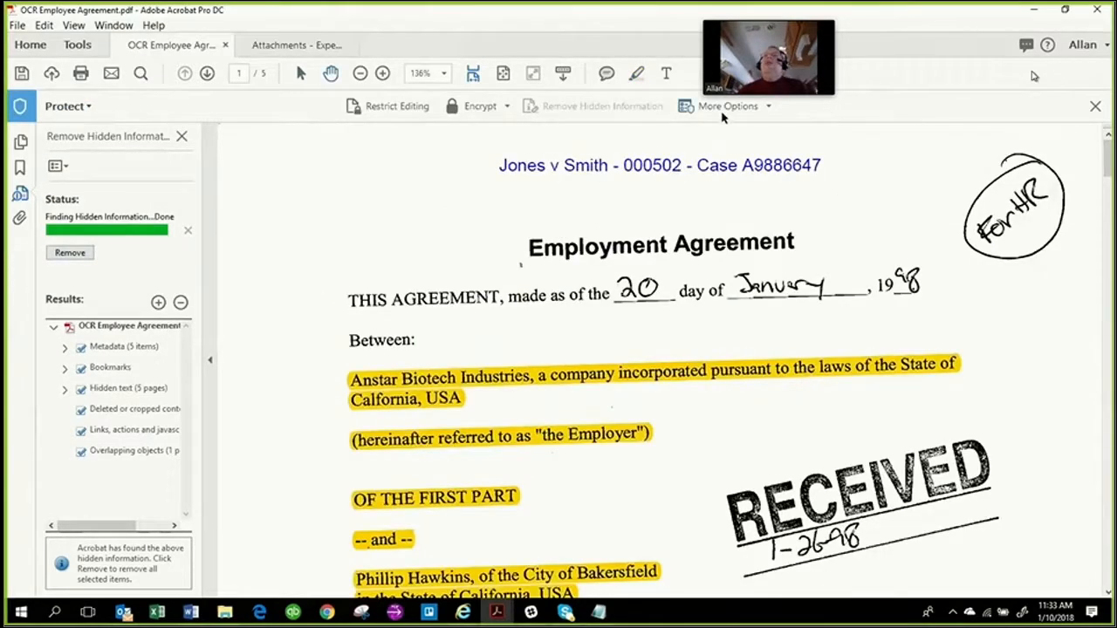
left_click(723, 109)
mouse_move(724, 131)
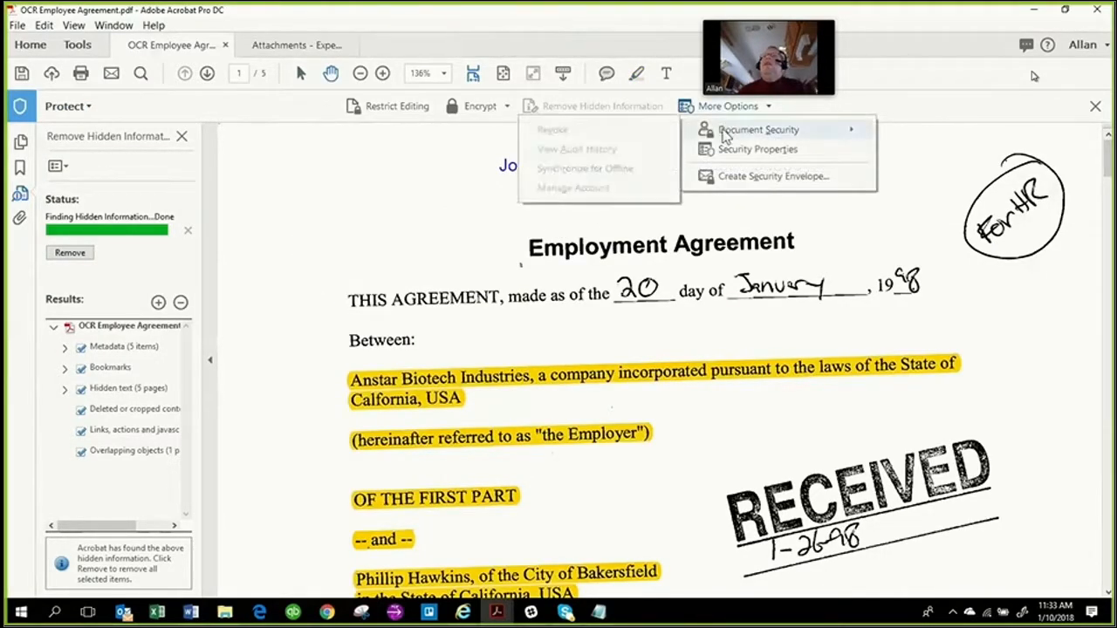
left_click(436, 164)
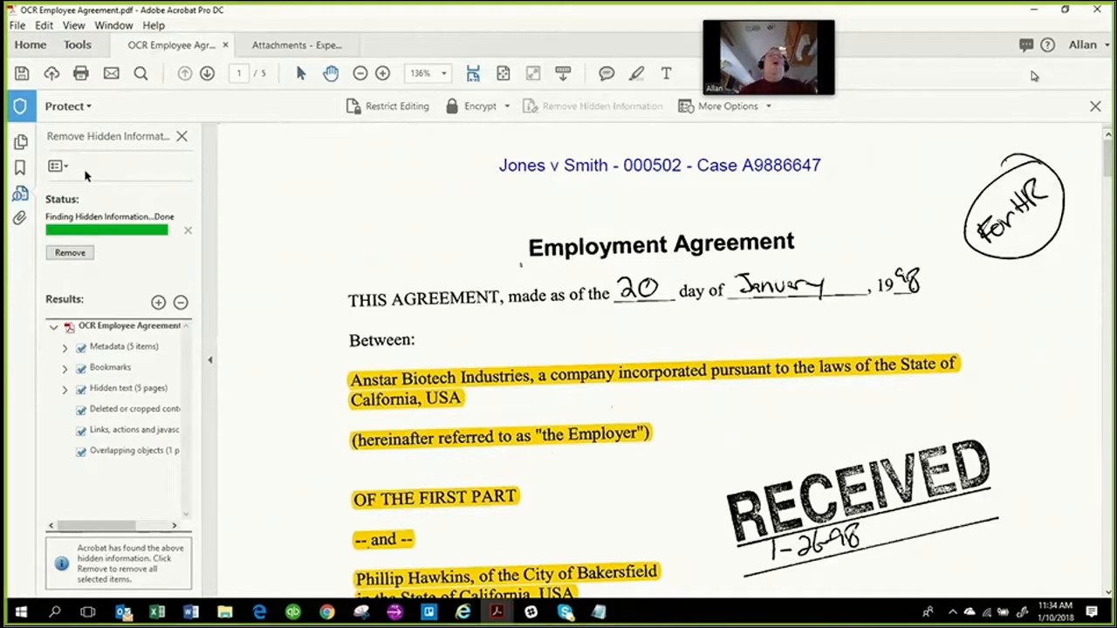
- Switch to the Edit PDF tools and review the additional page options, including the Bates Numbering choices
left_click(59, 106)
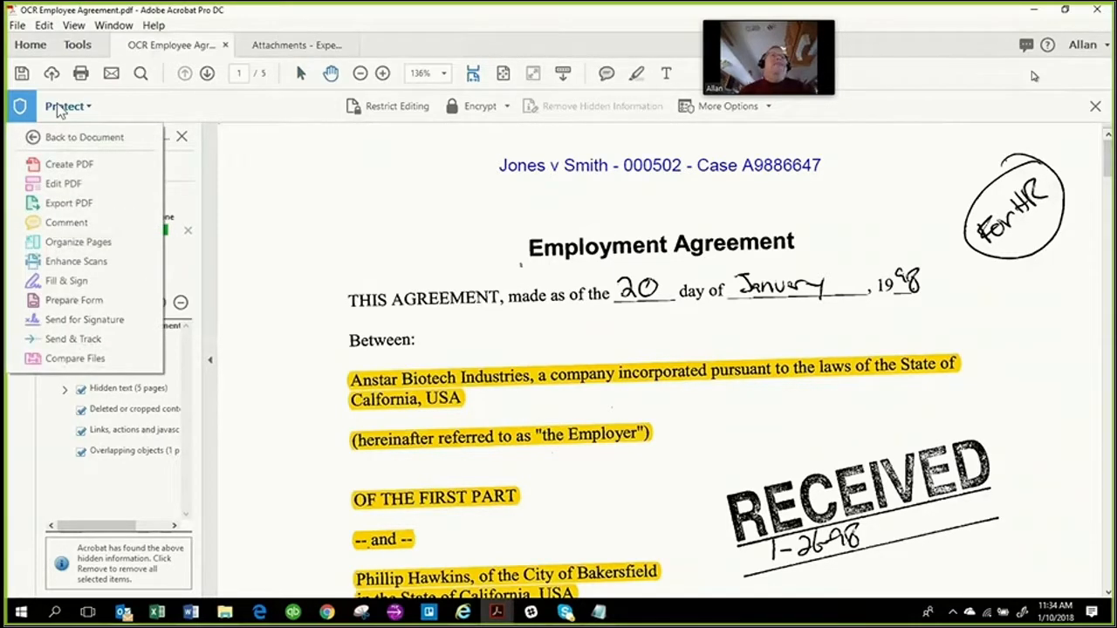
left_click(78, 206)
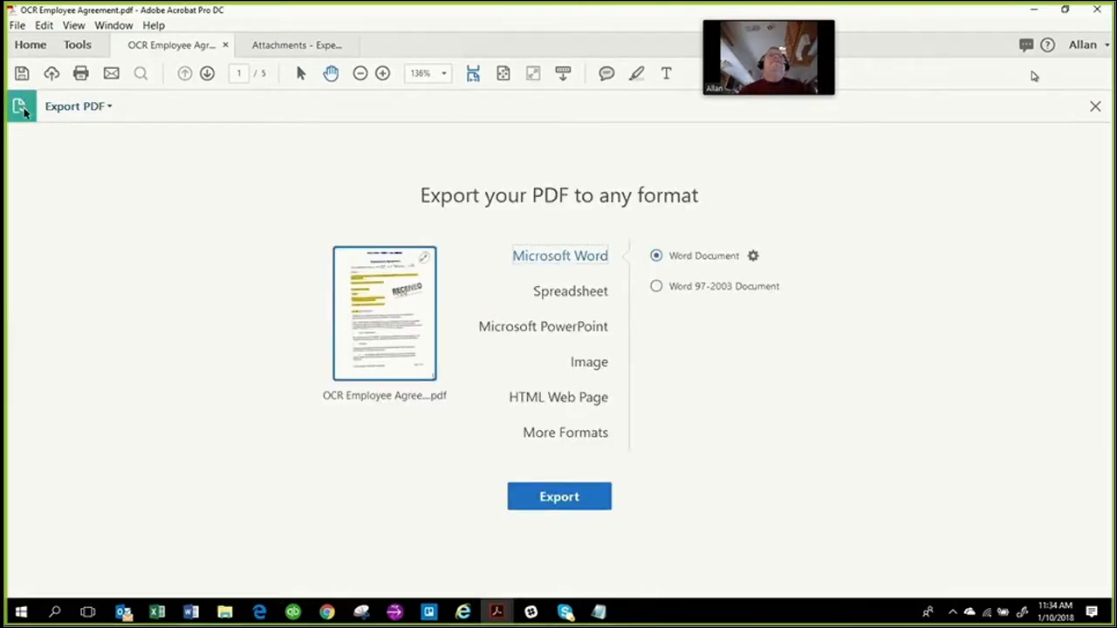
left_click(92, 111)
left_click(94, 187)
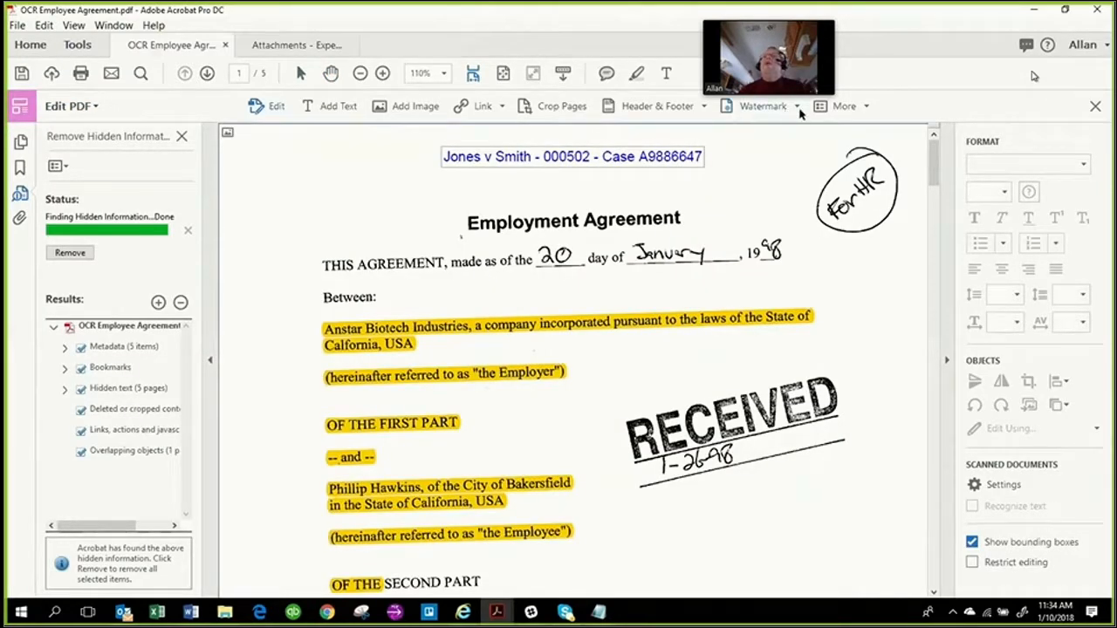
left_click(867, 113)
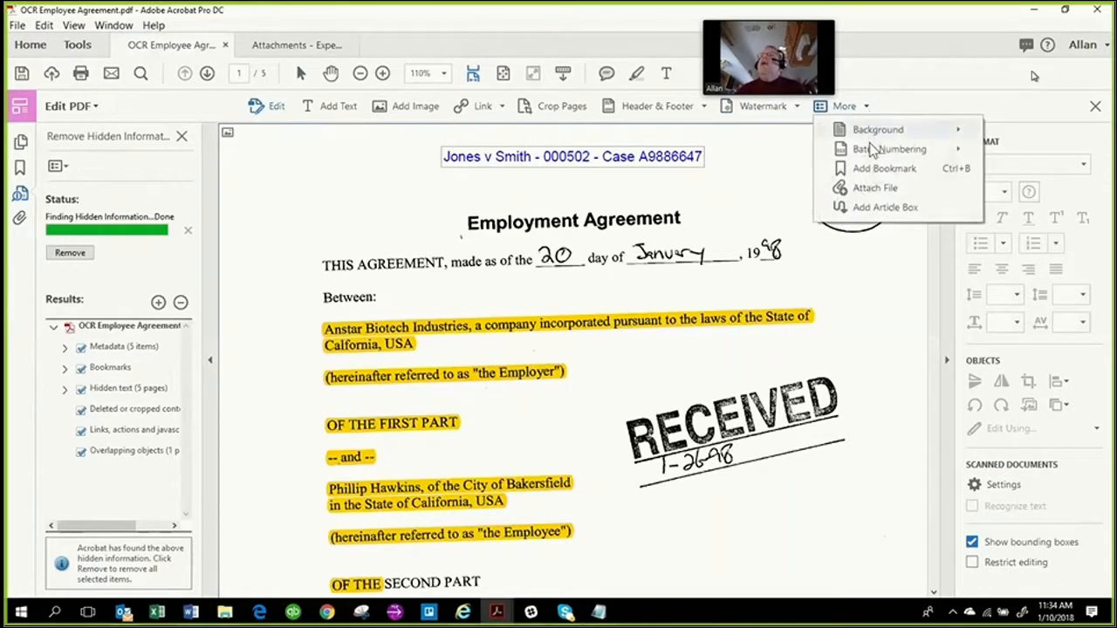
mouse_move(875, 137)
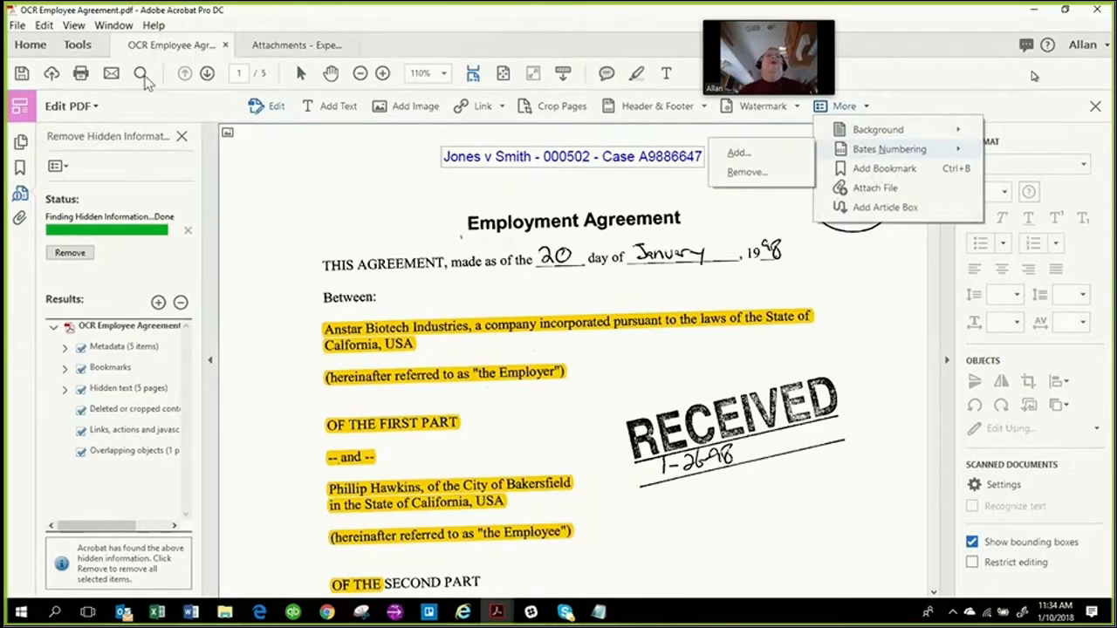
left_click(20, 109)
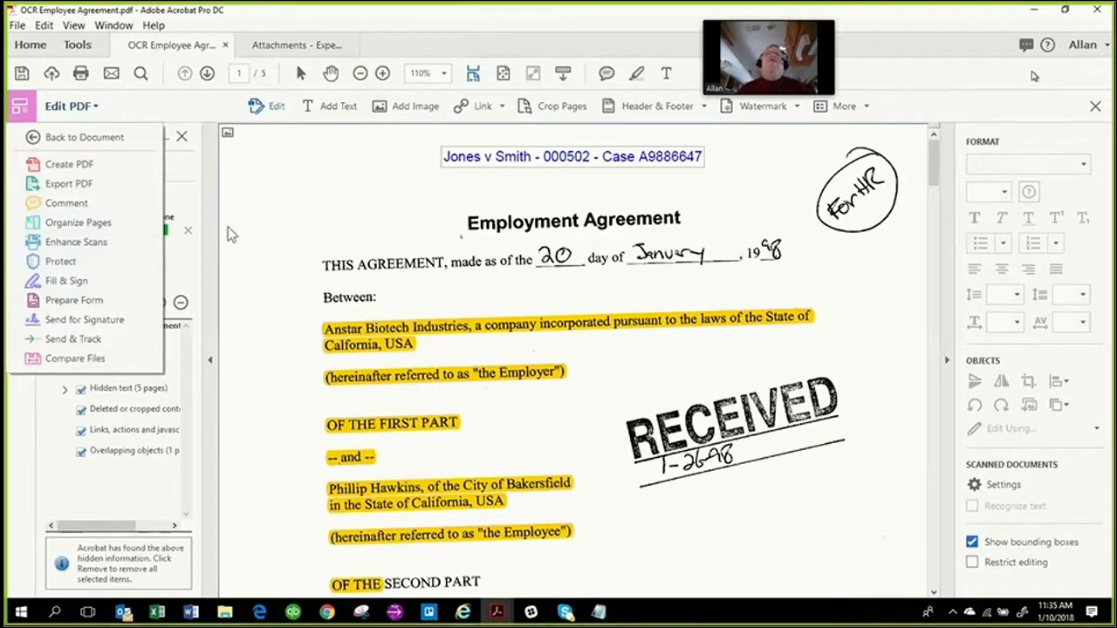
left_click(599, 225)
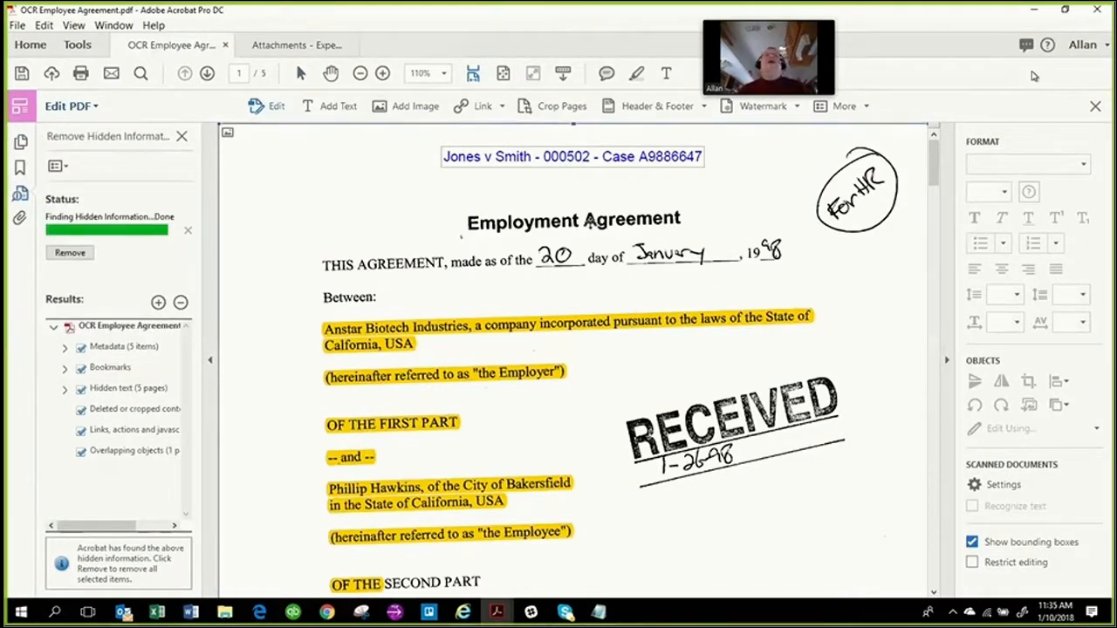
- Open the online support site for Acrobat and search it for "flatten pdf"
left_click(155, 27)
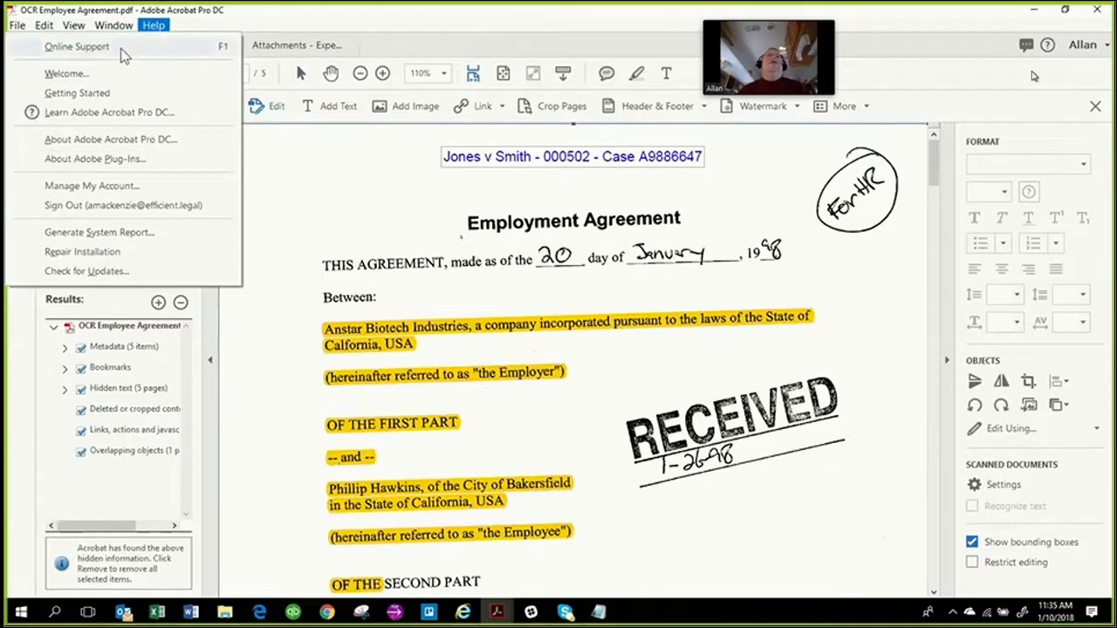
left_click(599, 171)
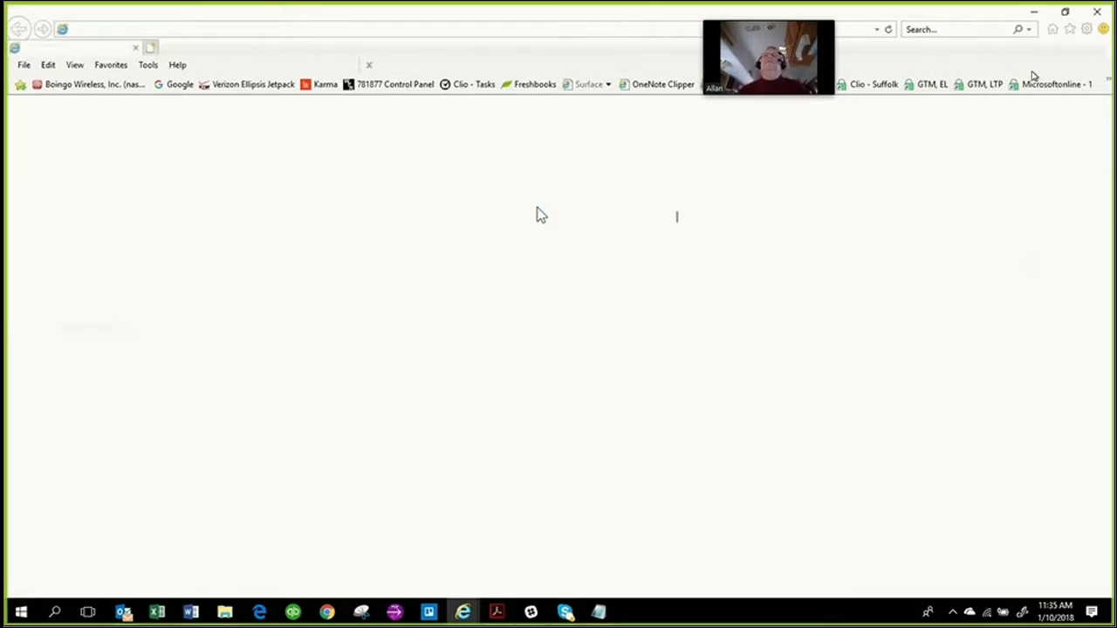
left_click(770, 224)
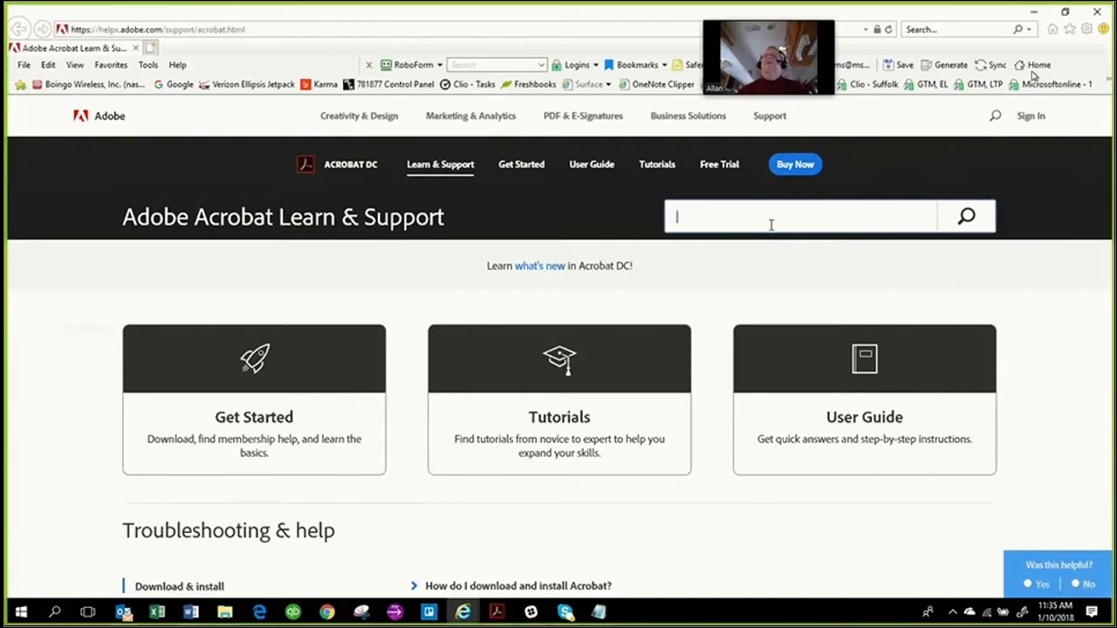
type("flatten")
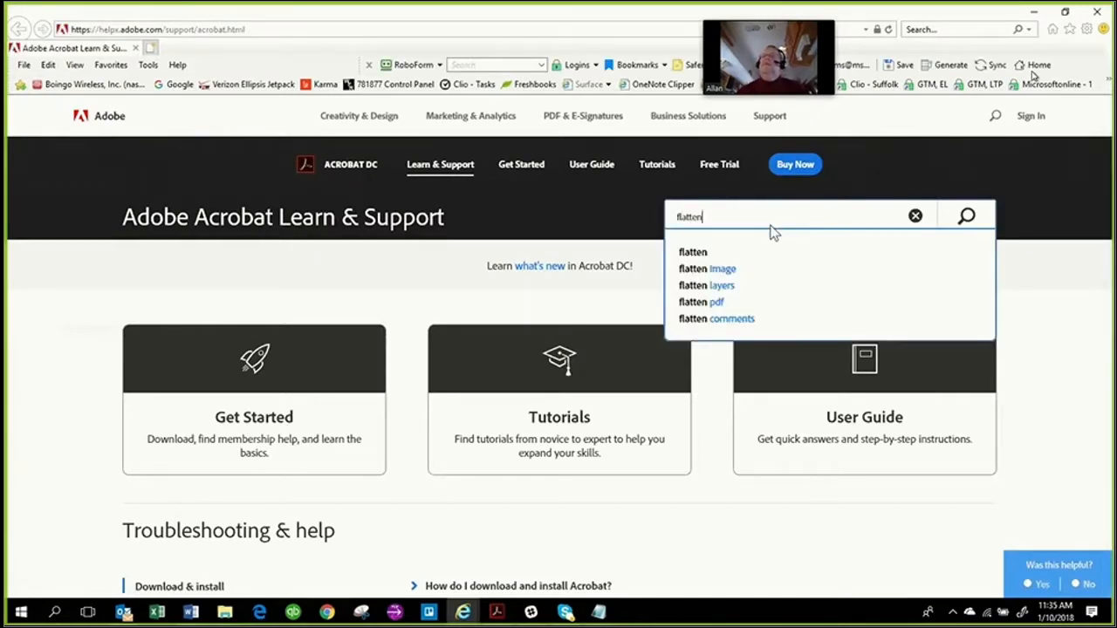
left_click(697, 305)
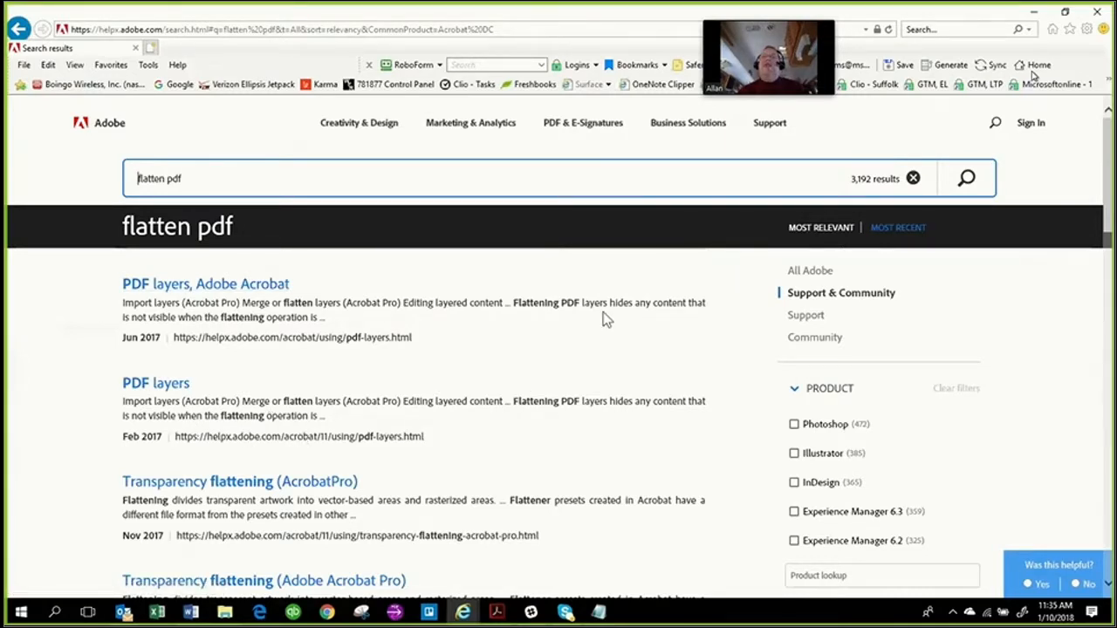
- Read the Adobe Acrobat PDF layers article through the section on showing or hiding layers, and return to the agreement in Acrobat
left_click(236, 294)
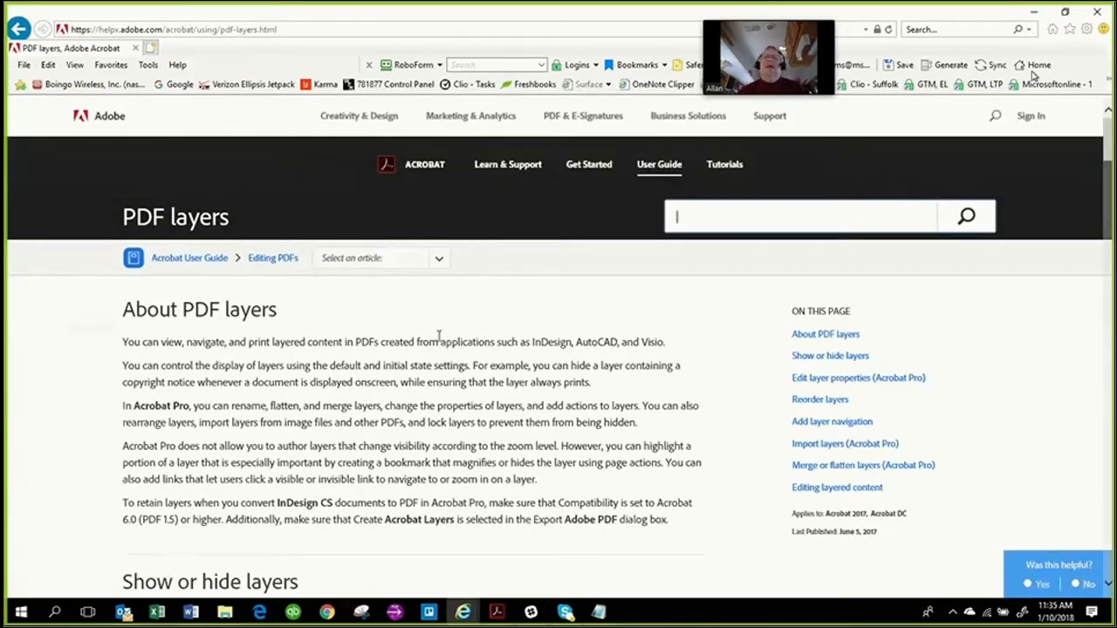
scroll(441, 393, "down", 3)
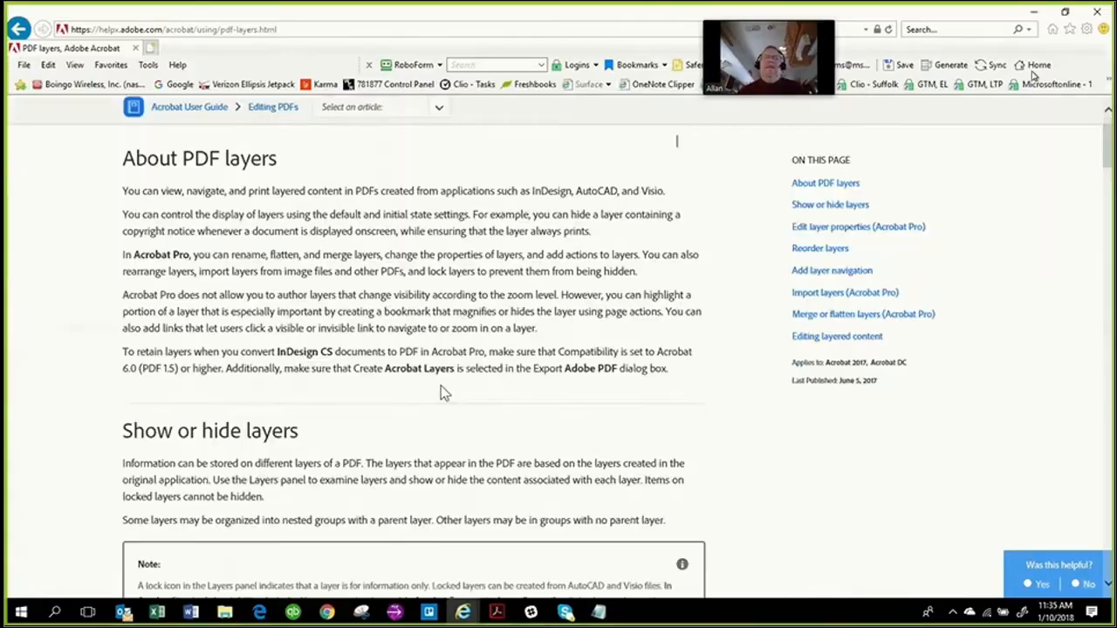
scroll(440, 392, "down", 1)
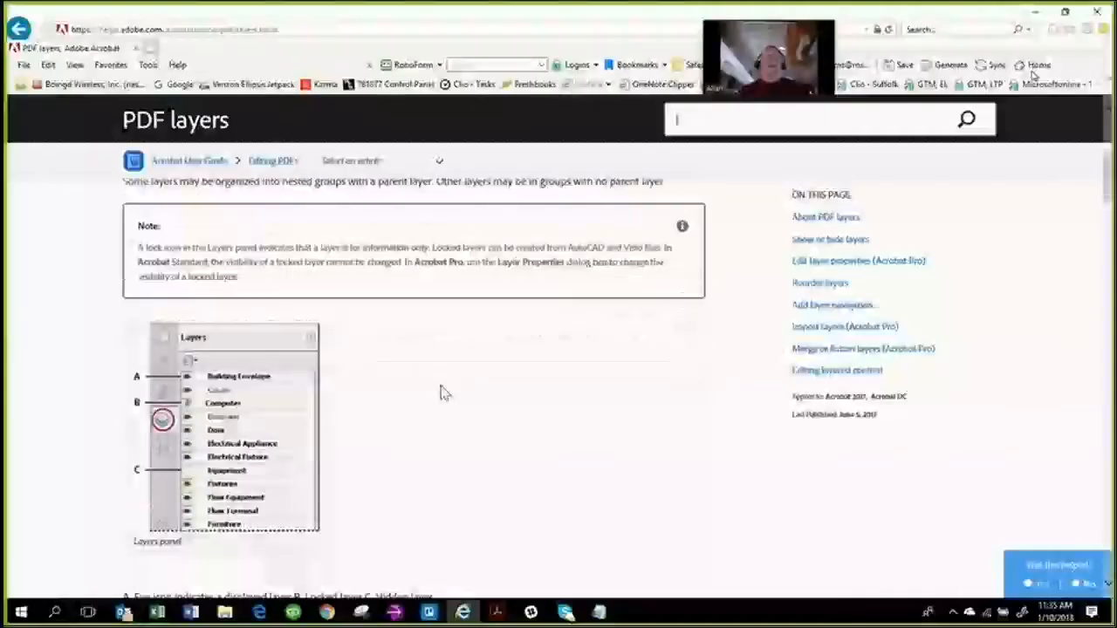
scroll(441, 393, "down", 2)
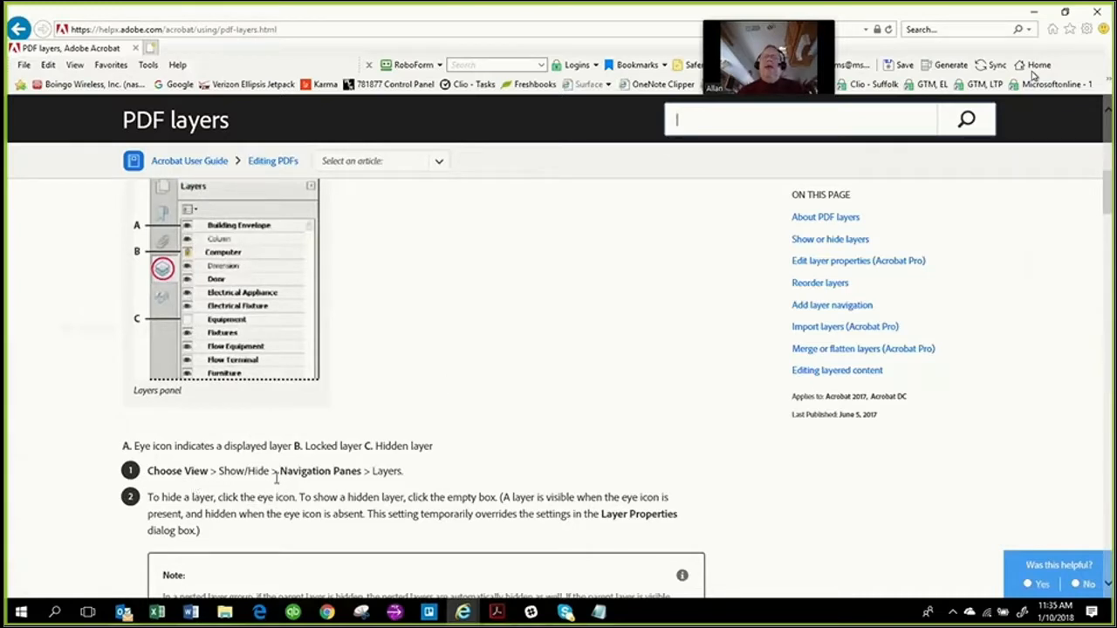
scroll(393, 480, "down", 3)
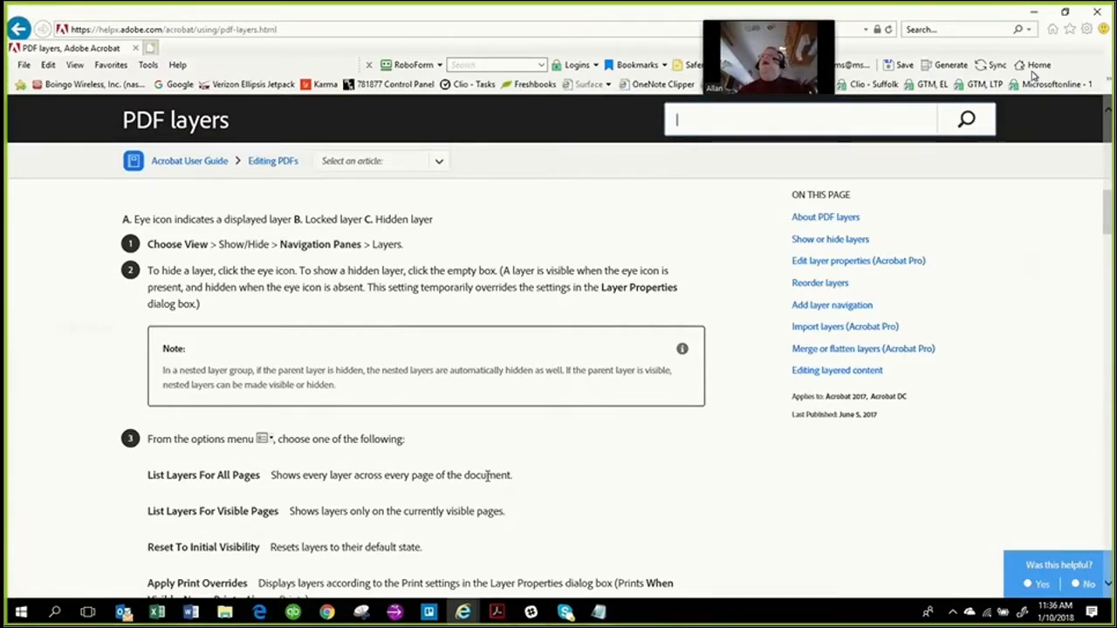
scroll(488, 476, "down", 2)
left_click(1033, 12)
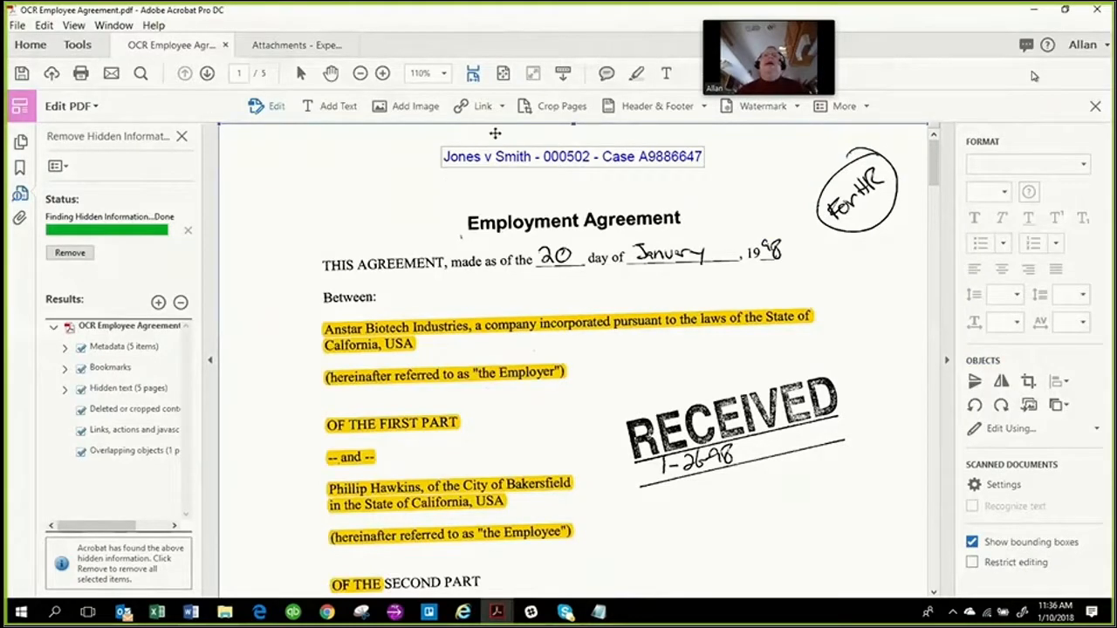
- Start adding Bates numbering to OCR Employee Agreement.pdf, keeping the same folder and original file names and replacing the existing header and footer
left_click(845, 108)
mouse_move(857, 153)
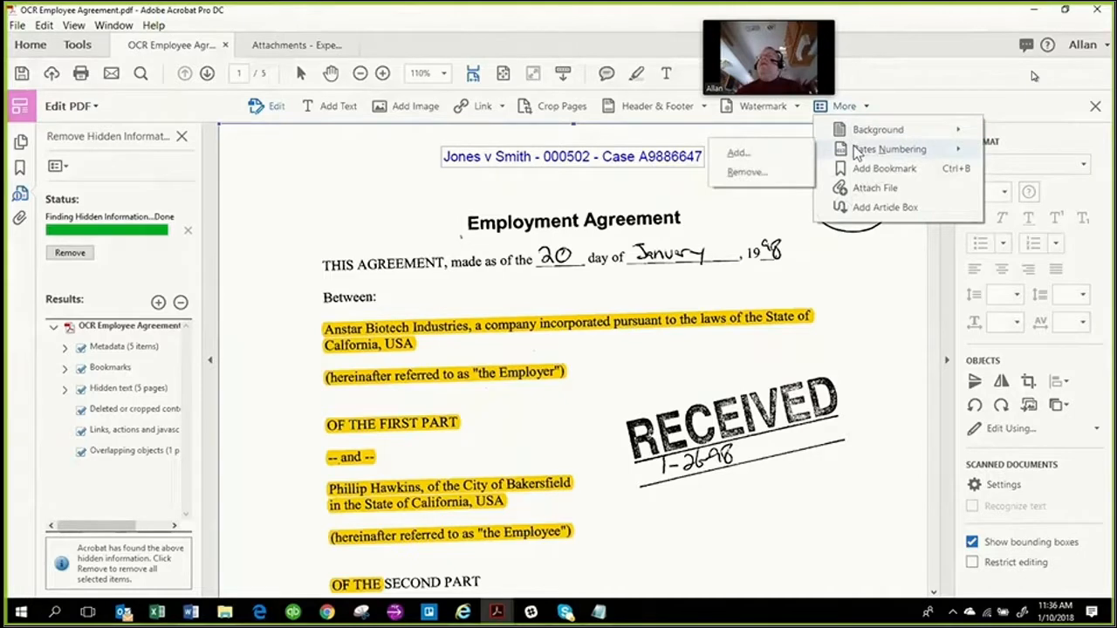
left_click(762, 155)
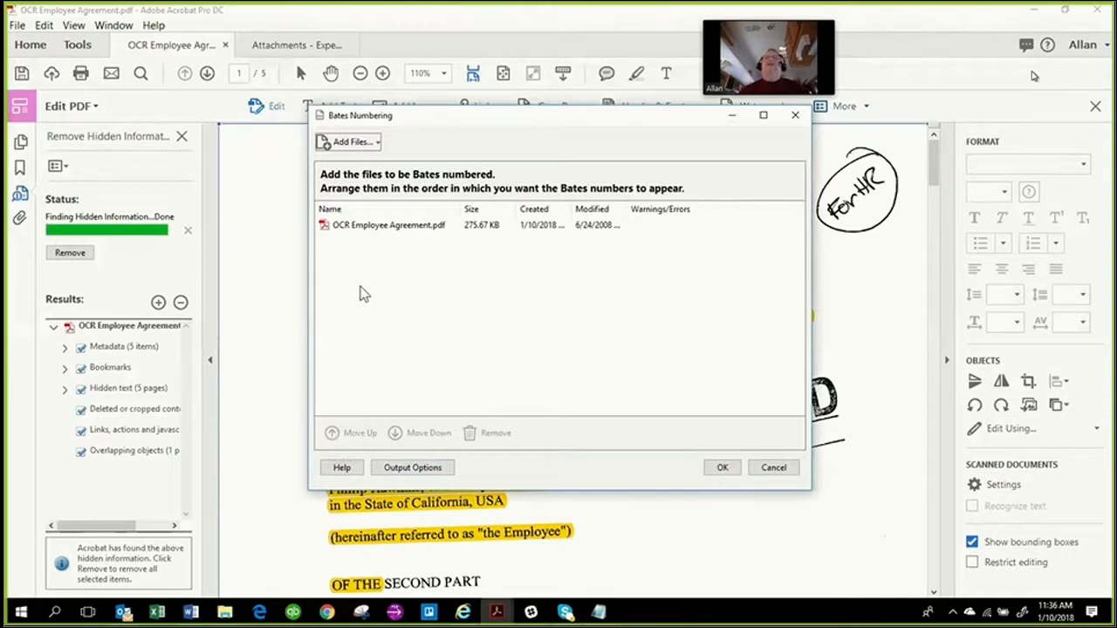
left_click(363, 228)
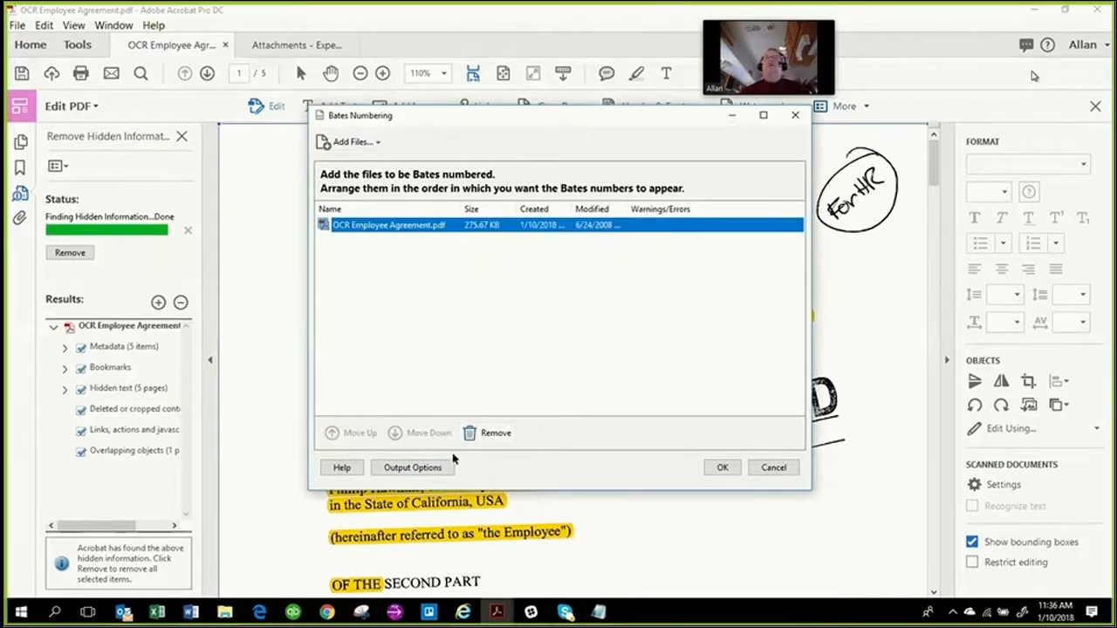
left_click(436, 470)
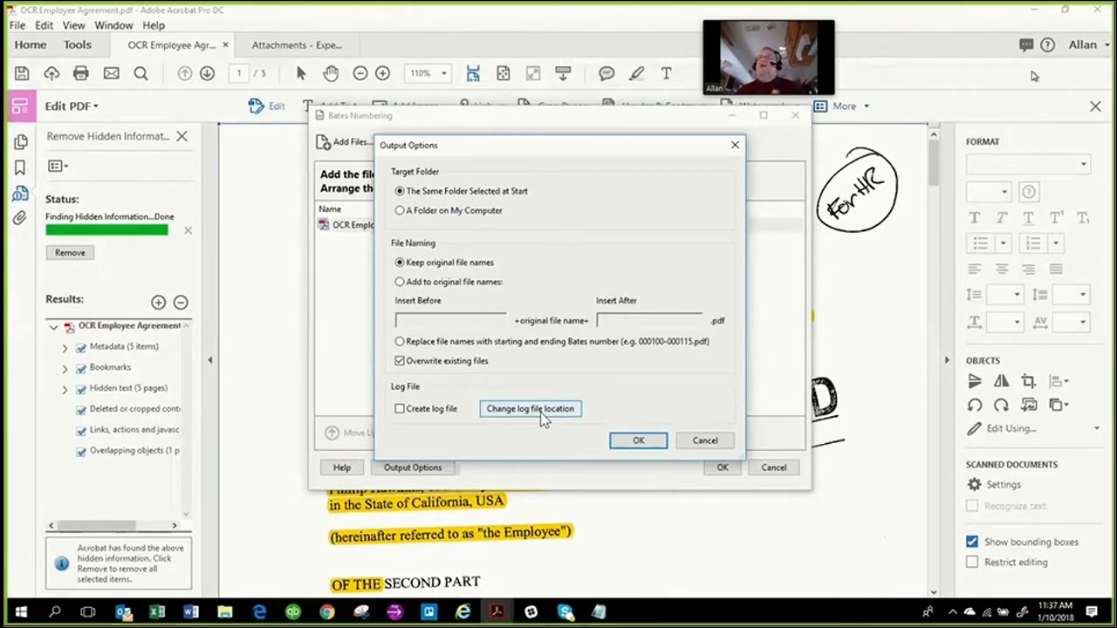
left_click(650, 442)
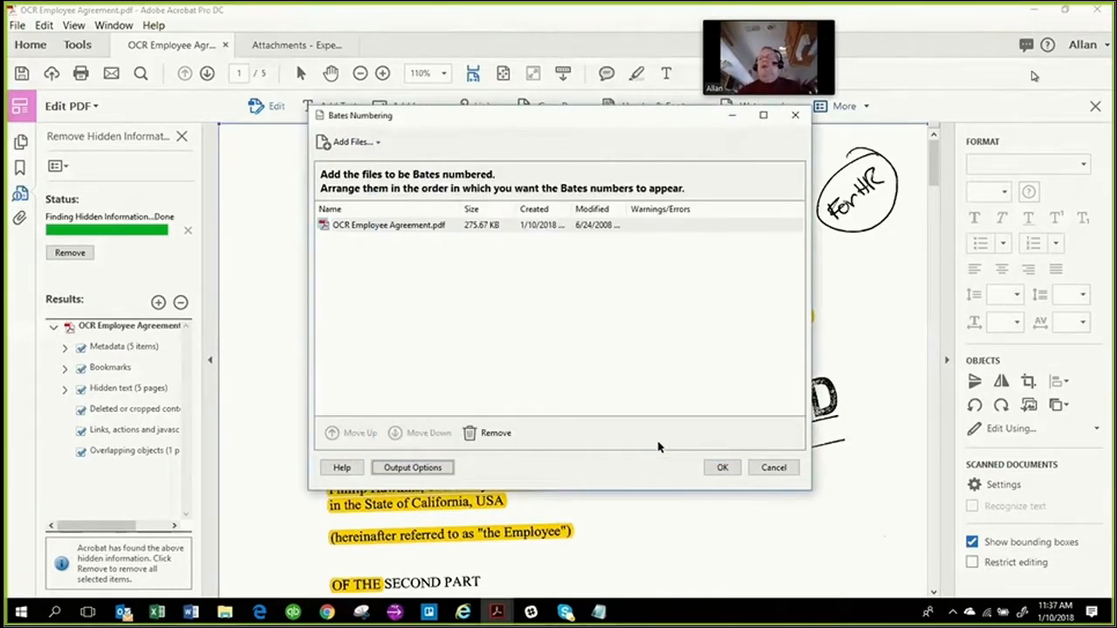
left_click(722, 471)
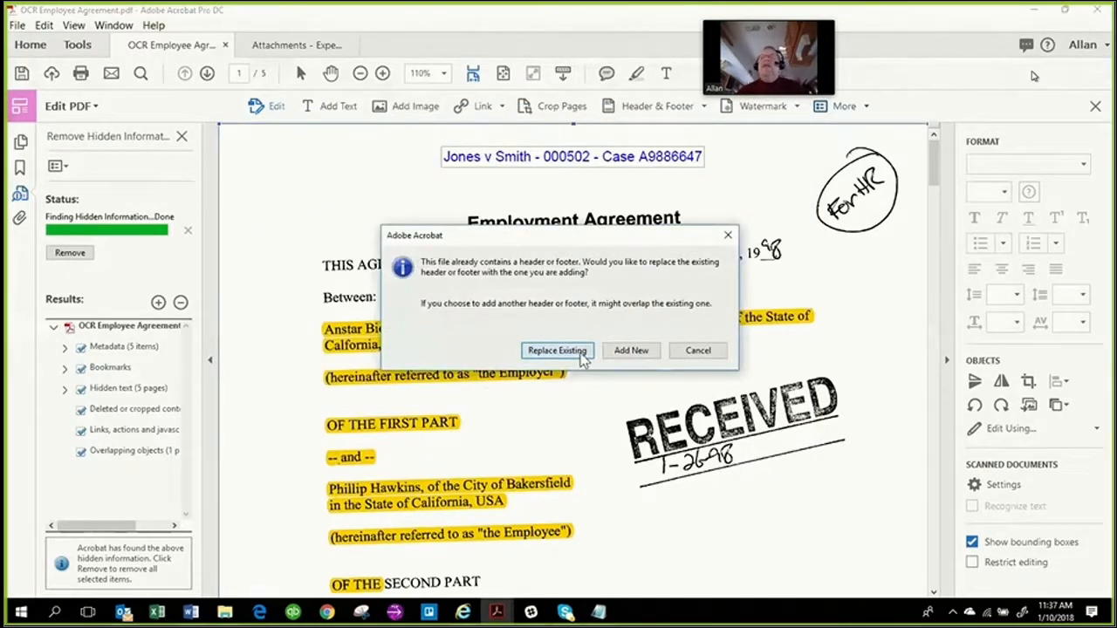
left_click(556, 351)
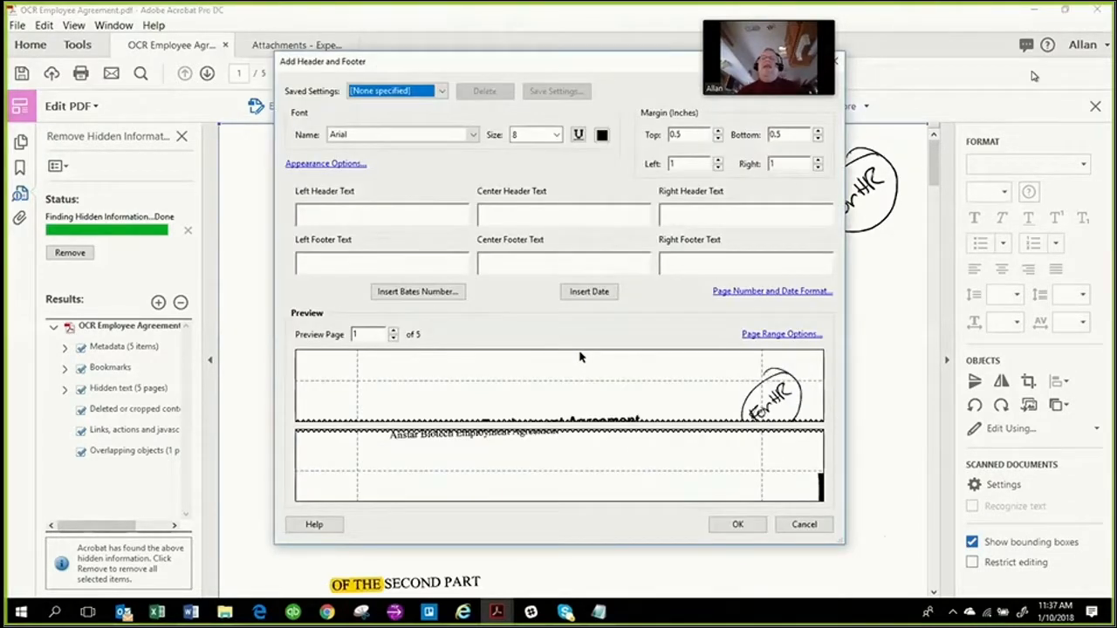
left_click(362, 216)
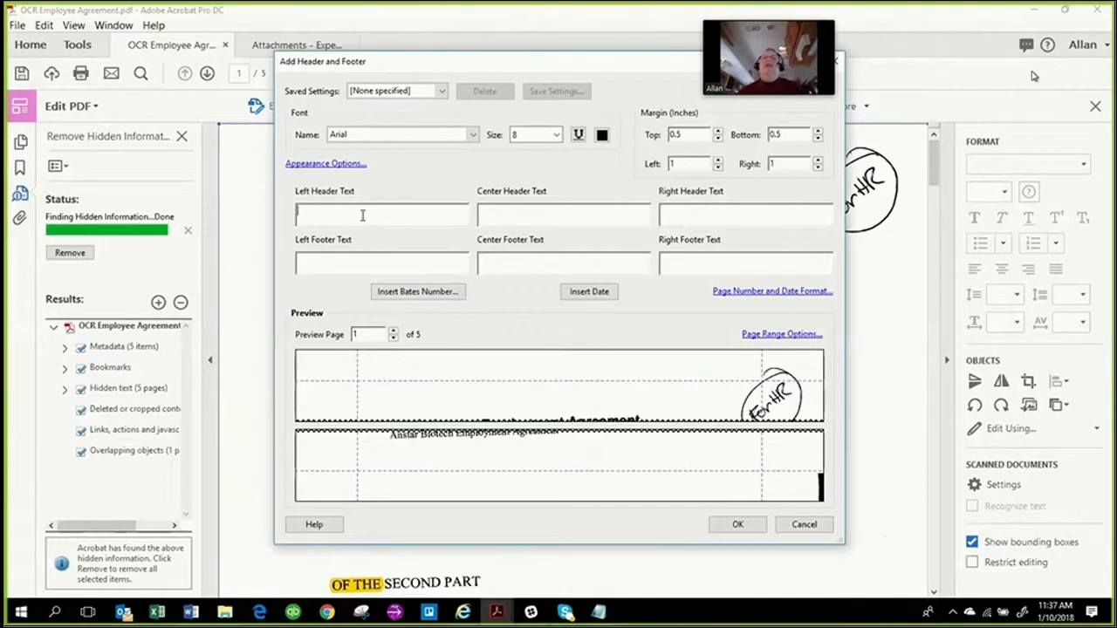
left_click(400, 252)
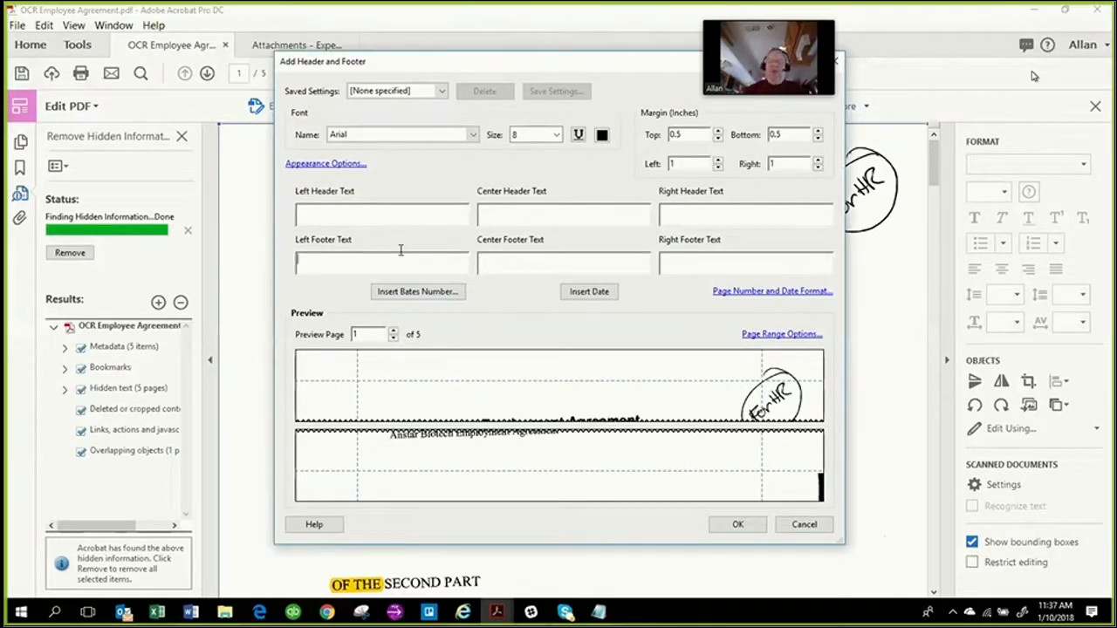
type("Def")
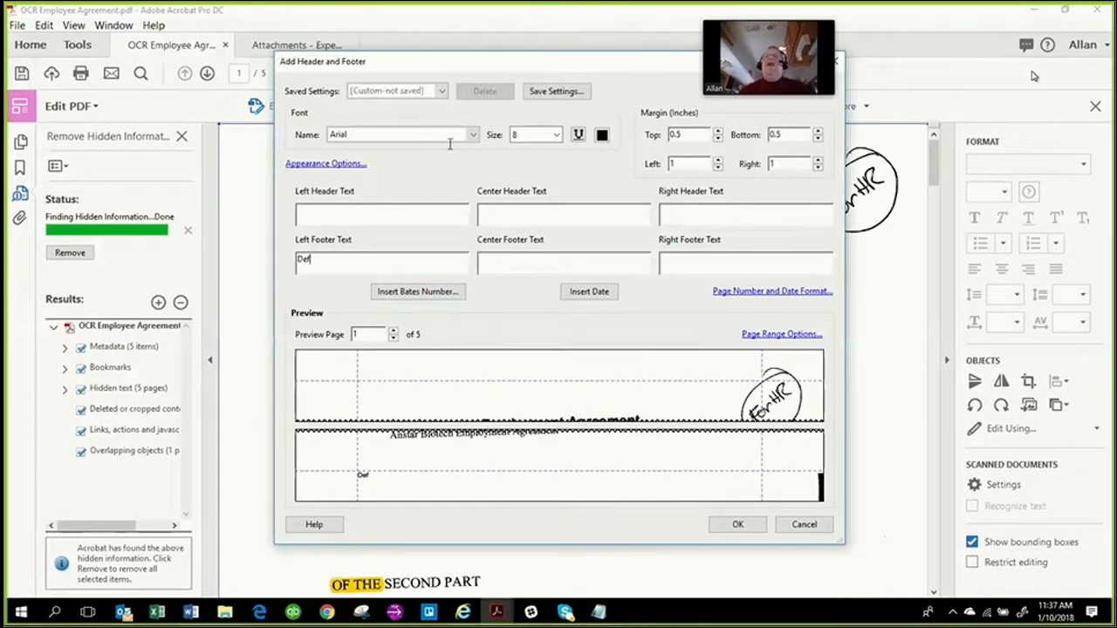
left_click(431, 297)
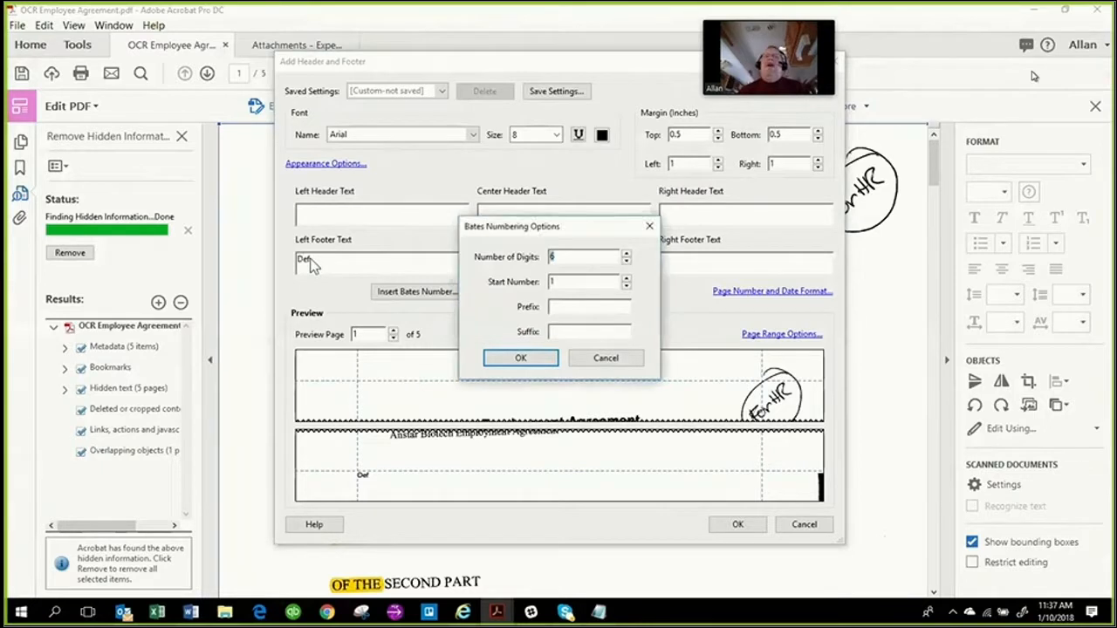
left_click(518, 356)
left_click_drag(311, 260, 263, 271)
key("Delete")
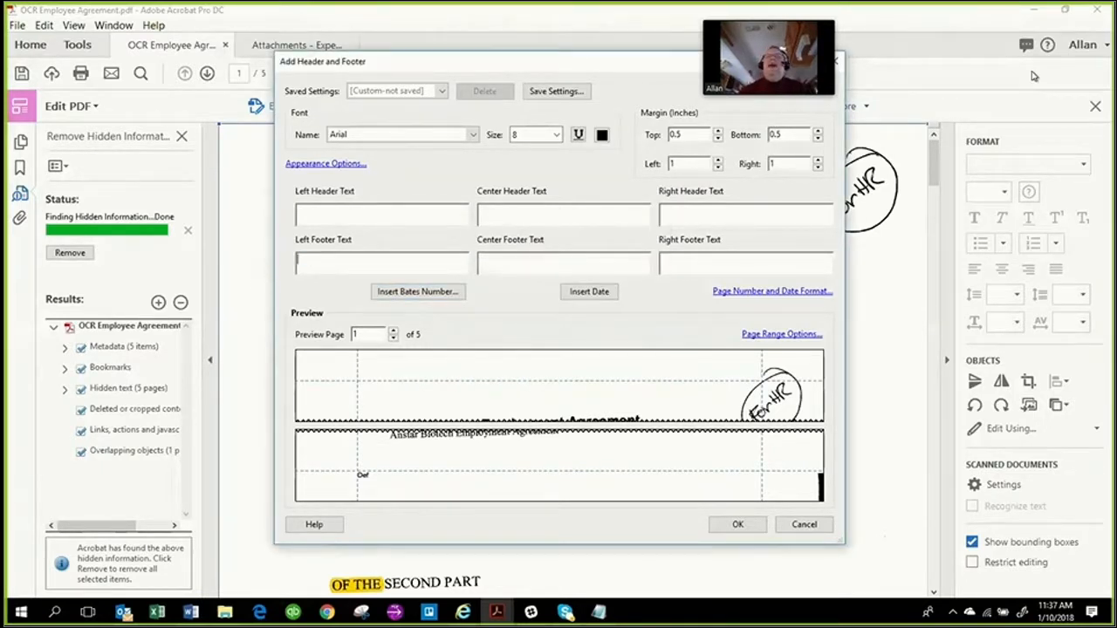
- Insert a Bates number in the left footer with start number 3 and prefix "def", and apply it to the agreement
left_click(437, 298)
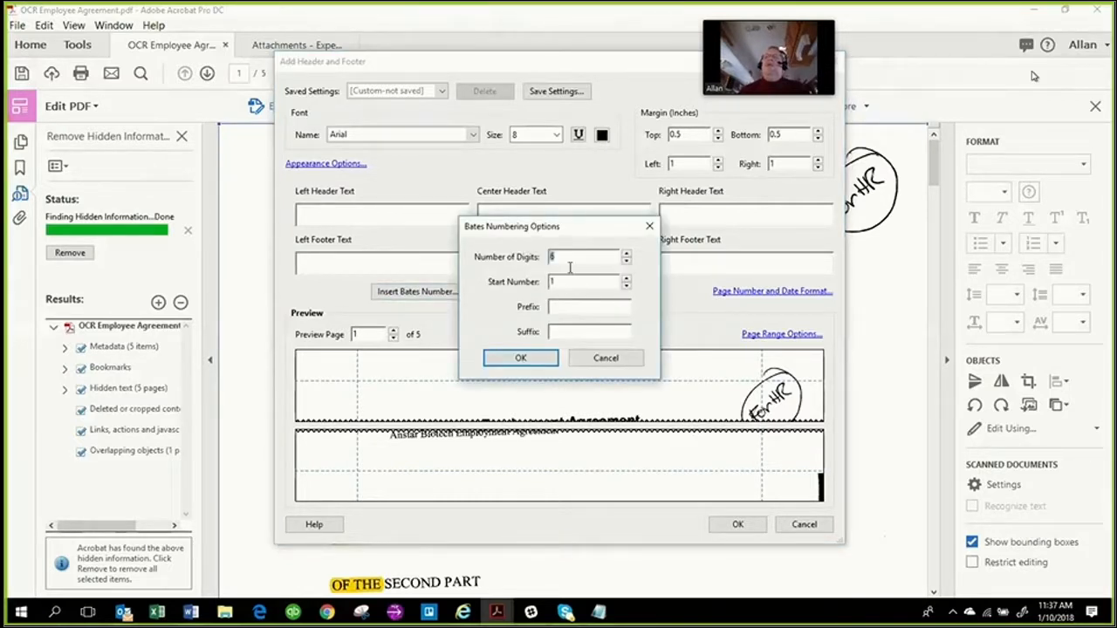
key("Tab")
type("3")
left_click(581, 309)
type("def")
left_click(521, 358)
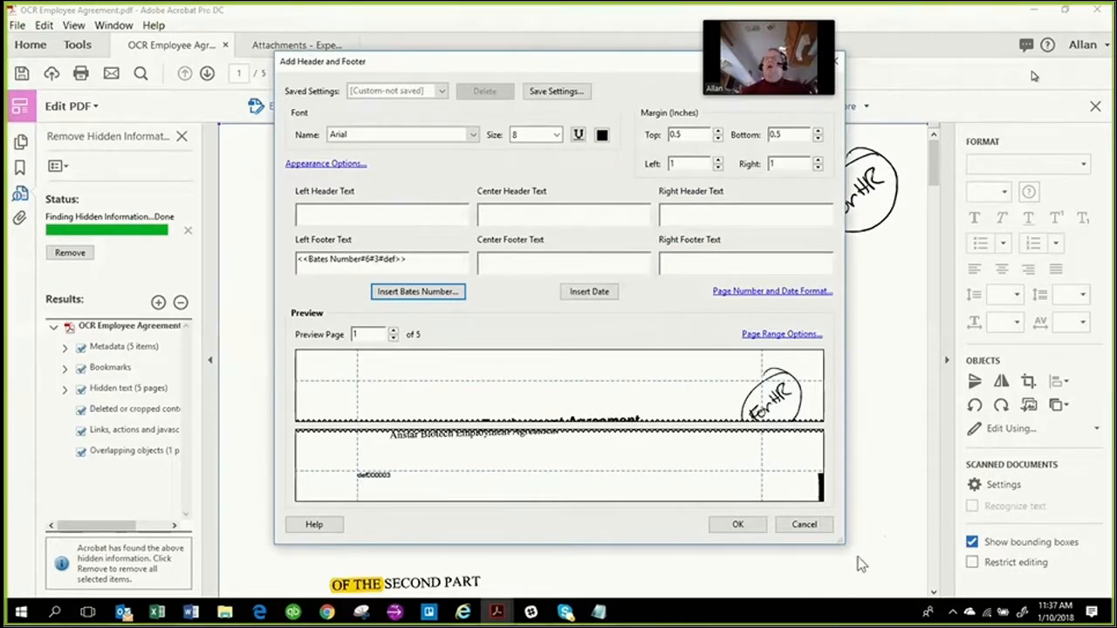
left_click(754, 528)
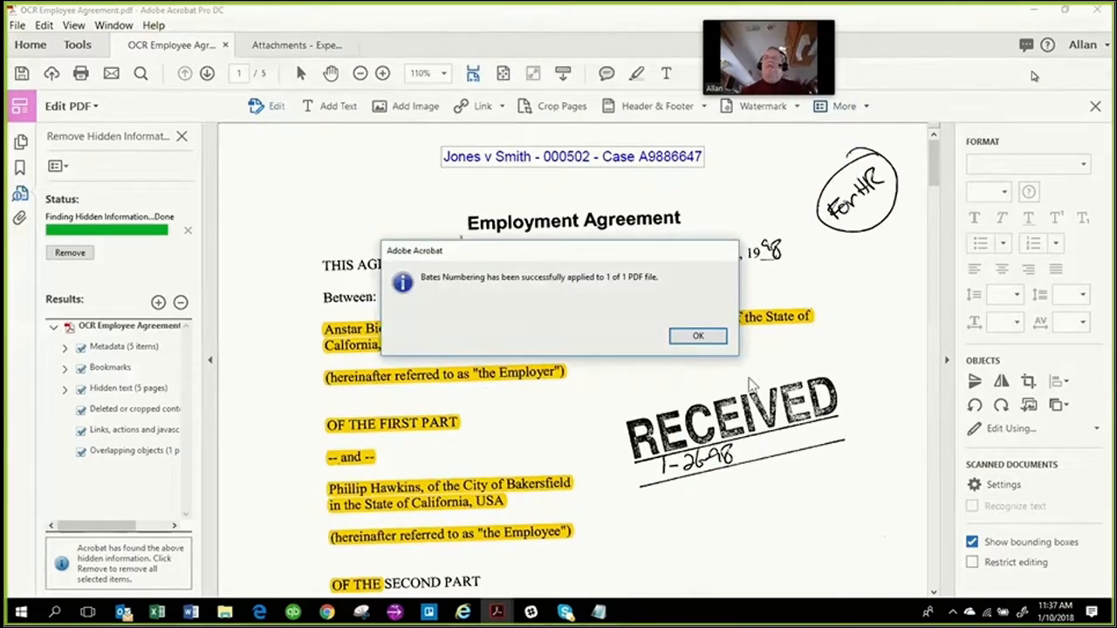
left_click(701, 335)
- Check the Bates number in the first page's footer and close the hidden information results
scroll(736, 365, "down", 10)
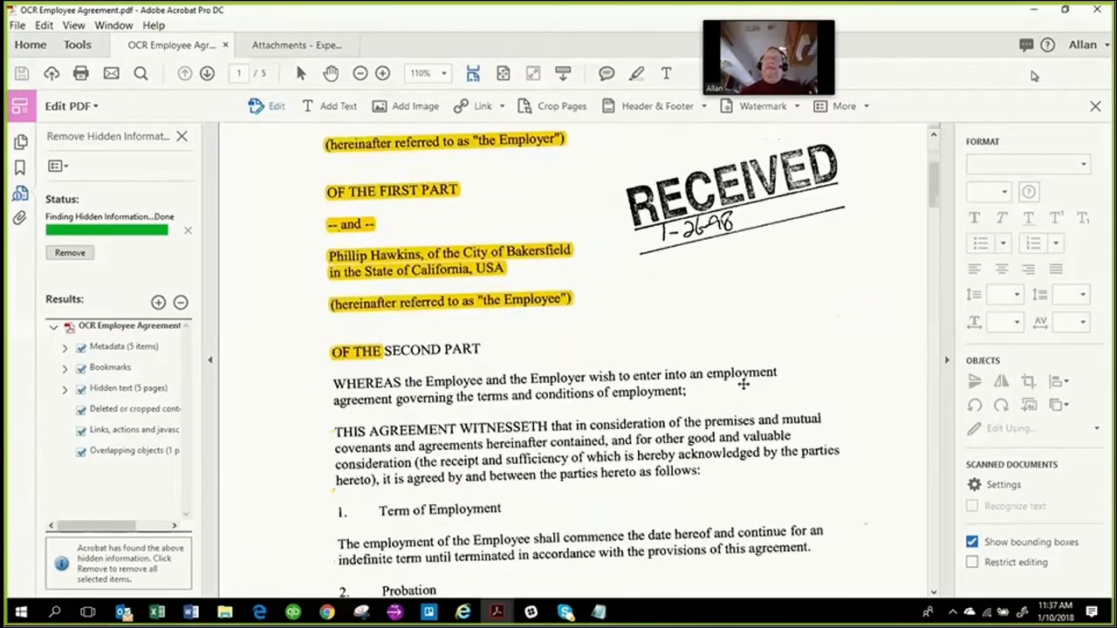
scroll(742, 384, "down", 3)
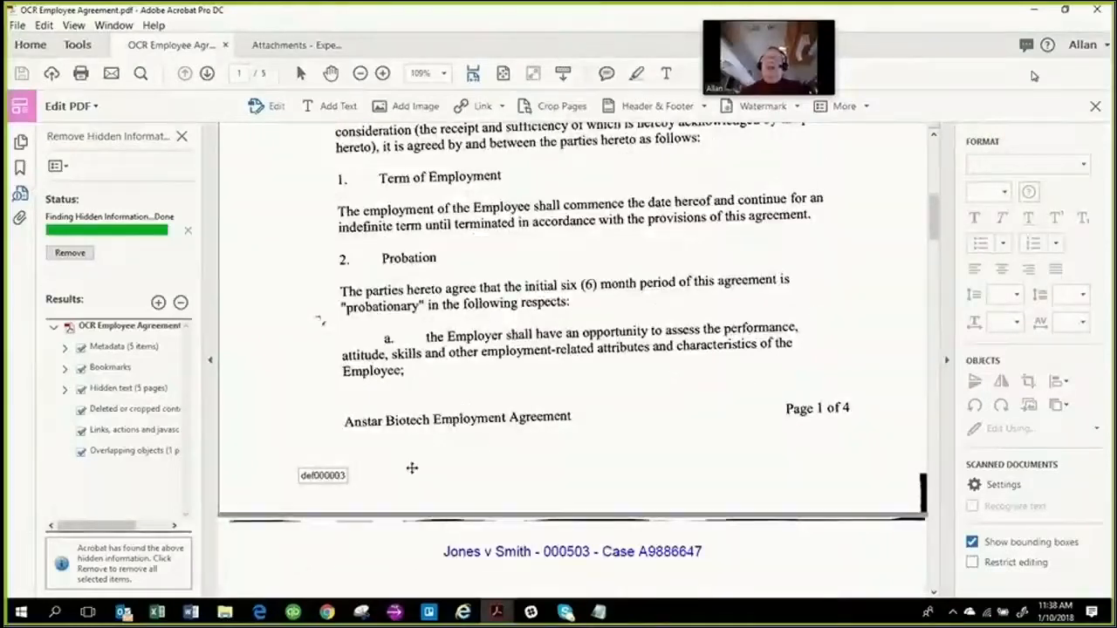
scroll(330, 492, "down", 5)
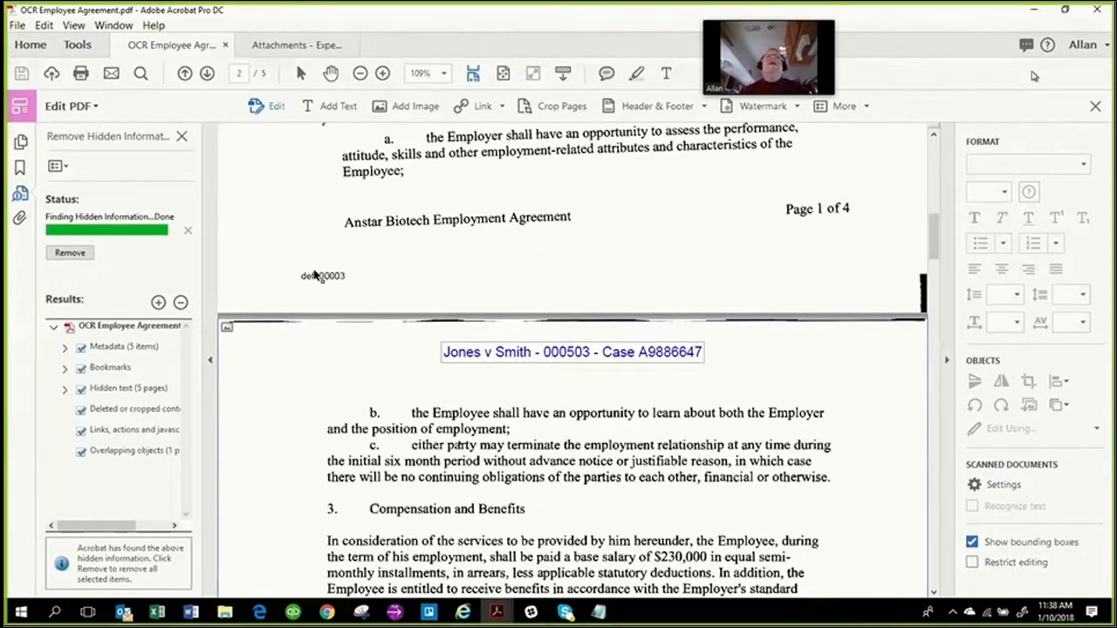
scroll(597, 248, "up", 5)
scroll(597, 244, "up", 8)
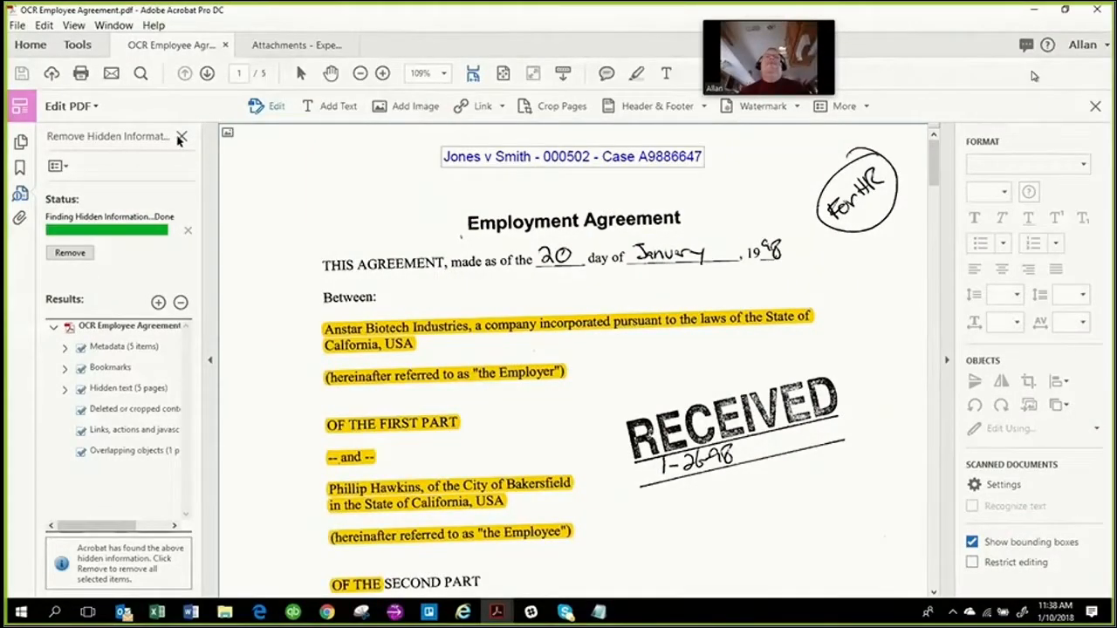
left_click(184, 138)
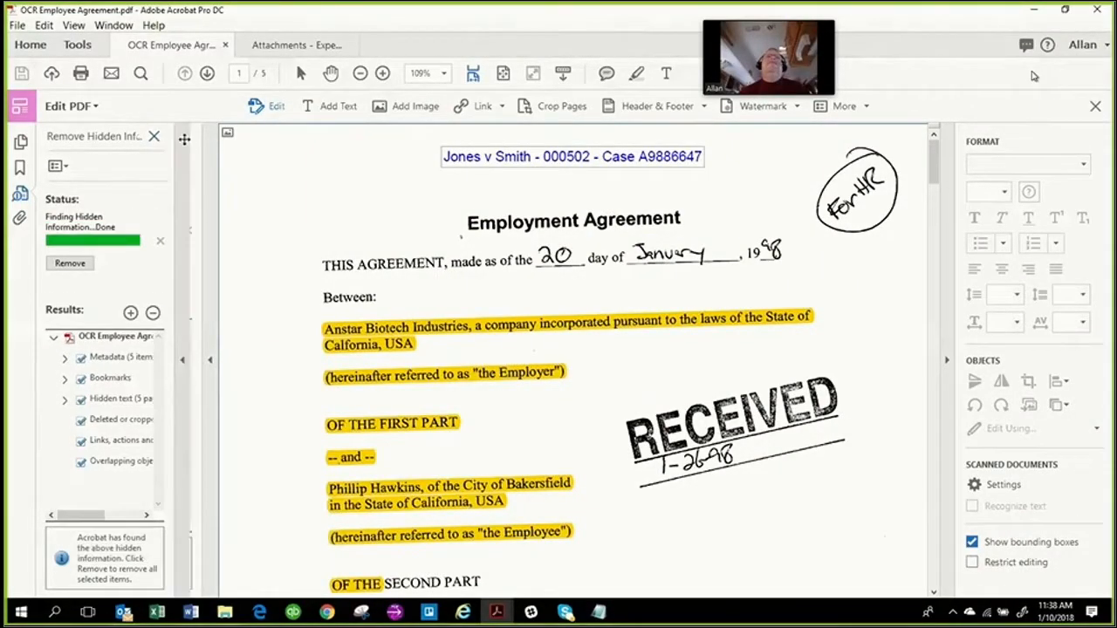
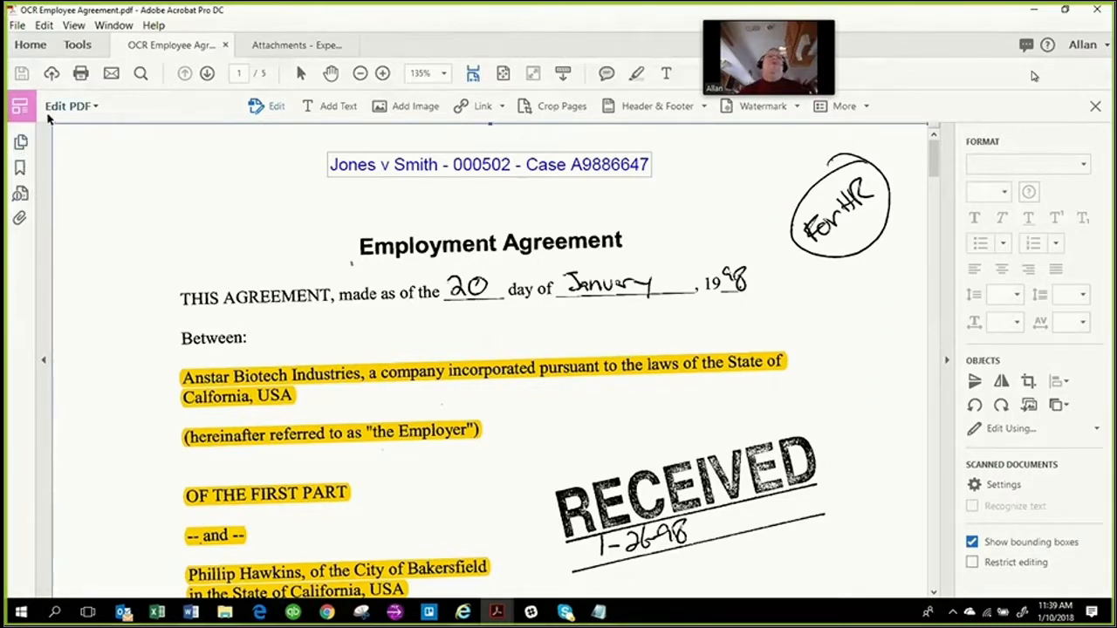
left_click(52, 112)
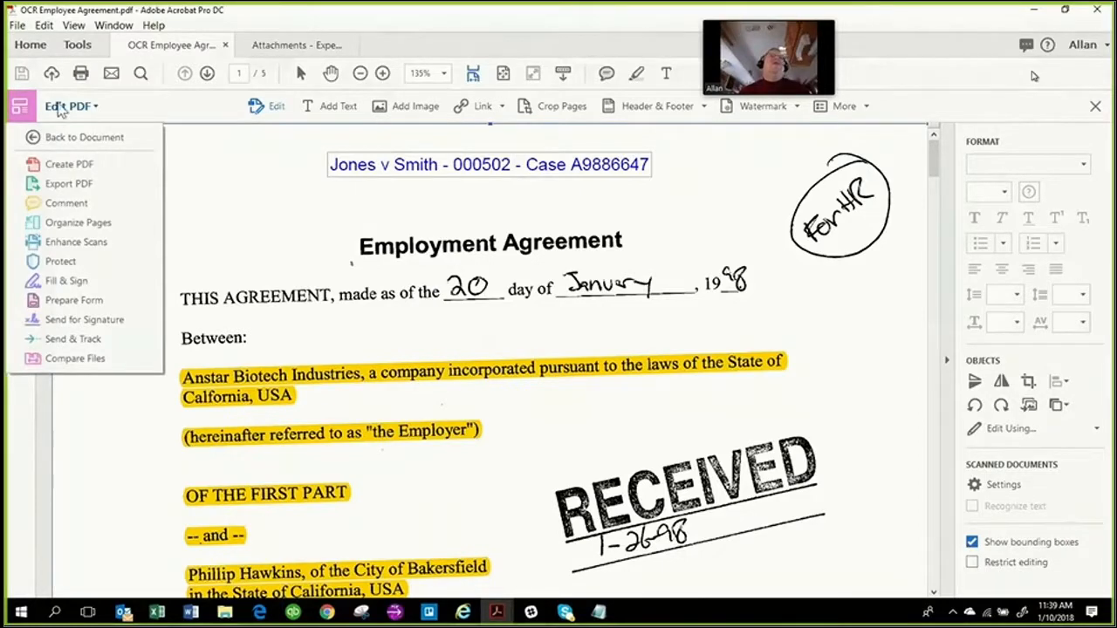
left_click(46, 26)
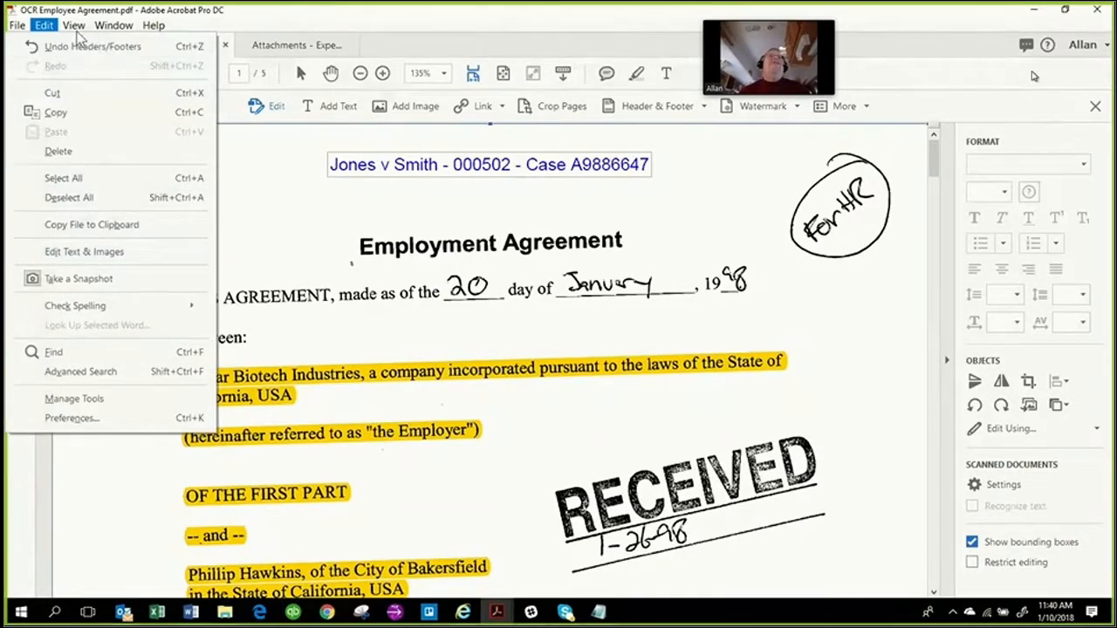
left_click(271, 181)
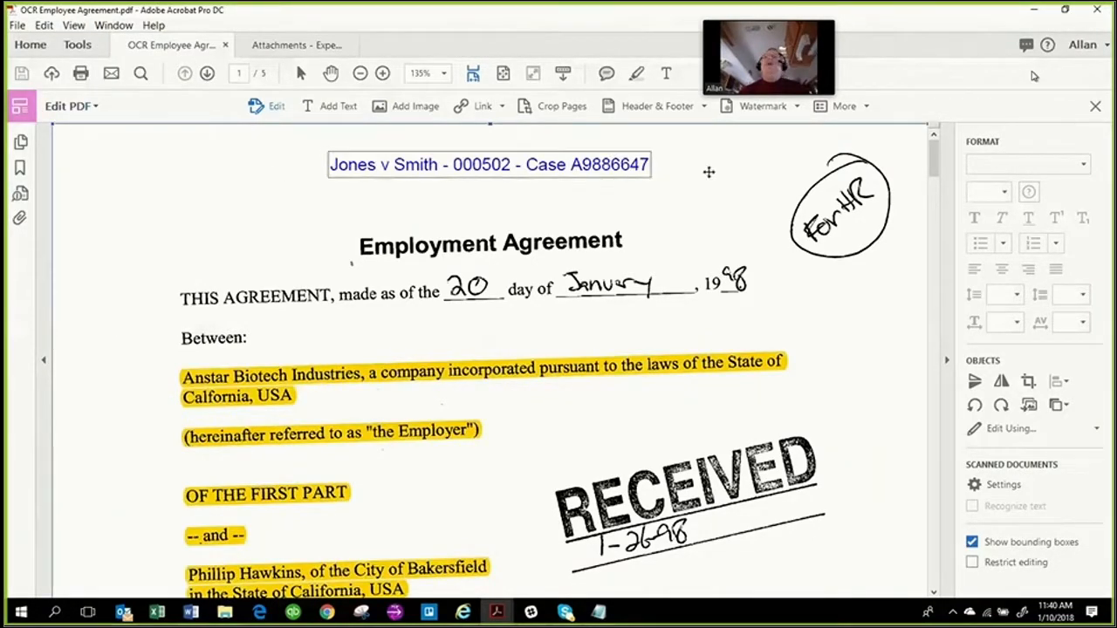
left_click(852, 110)
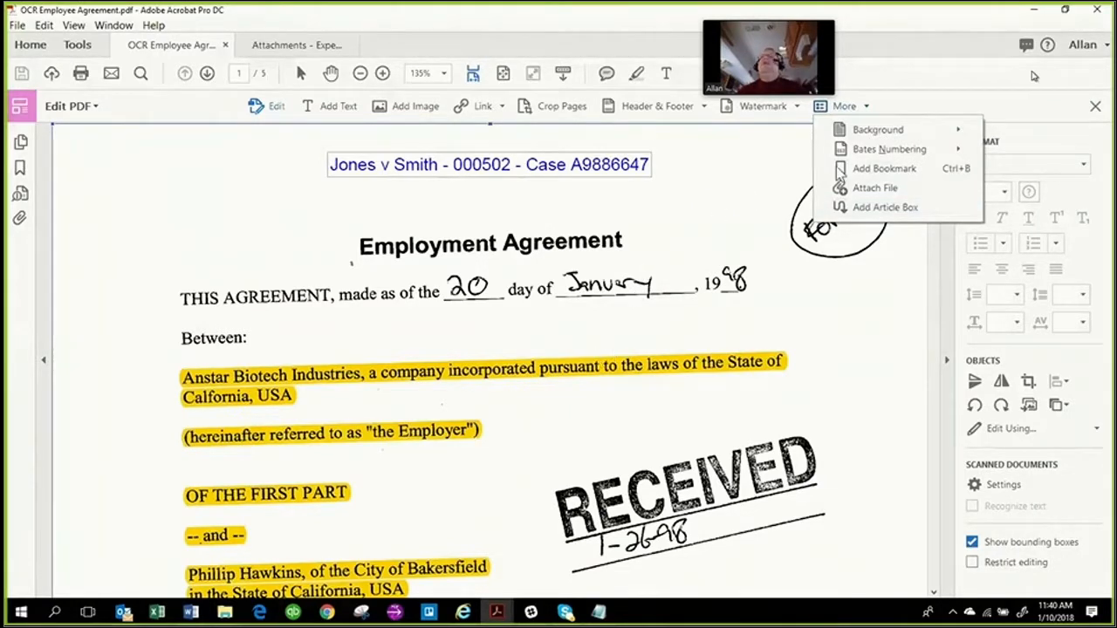
- Open the online Acrobat tutorials site and search it for "how to redact a pdf"
left_click(1049, 50)
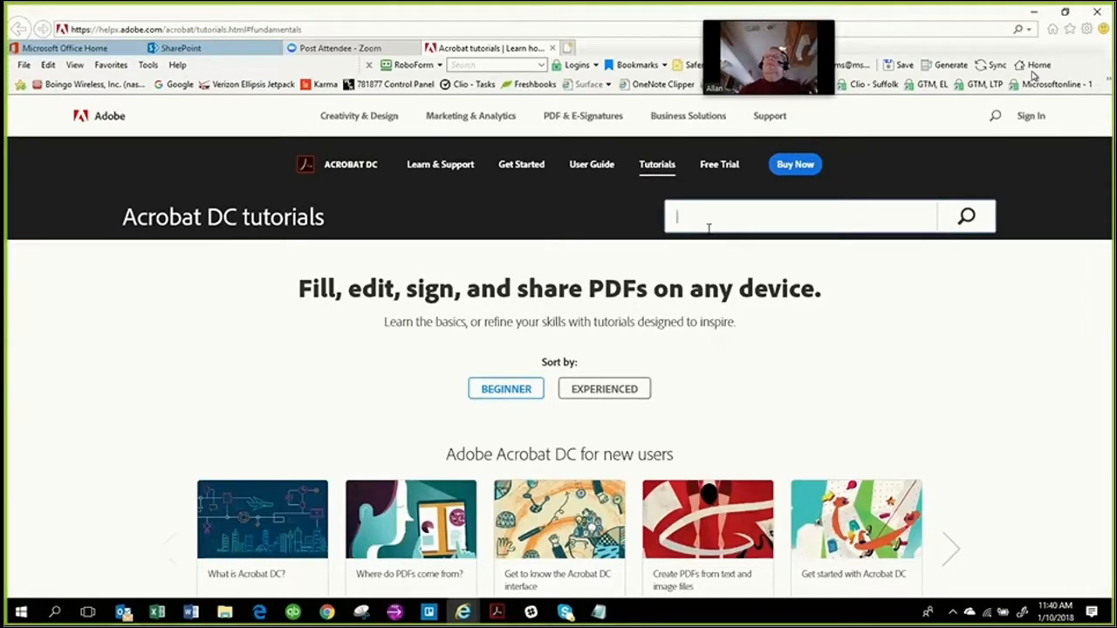
type("redact")
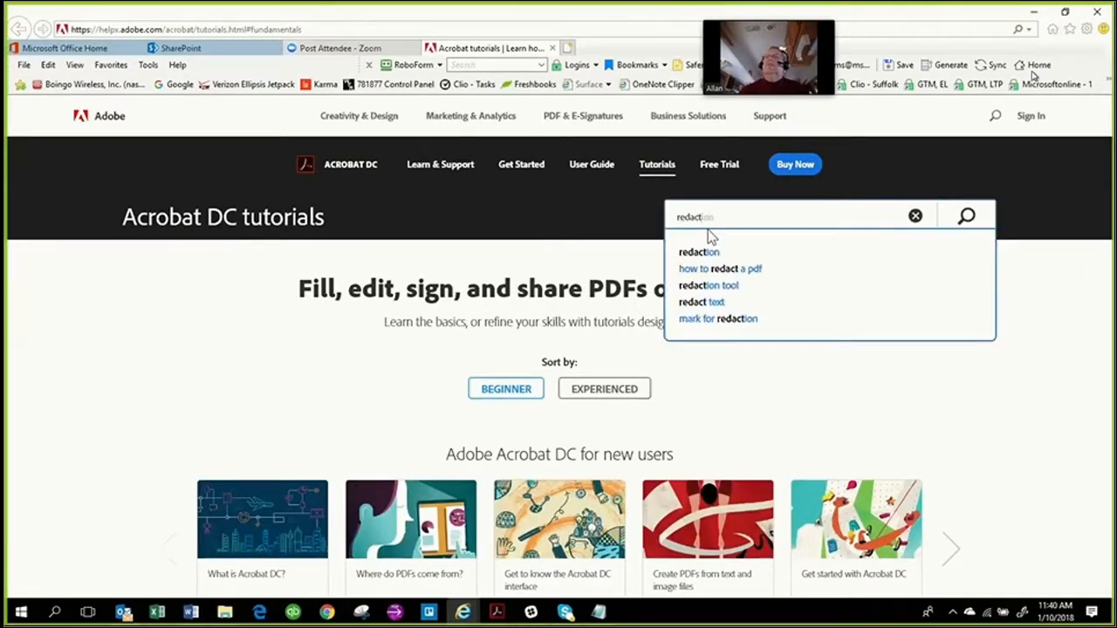
left_click(712, 270)
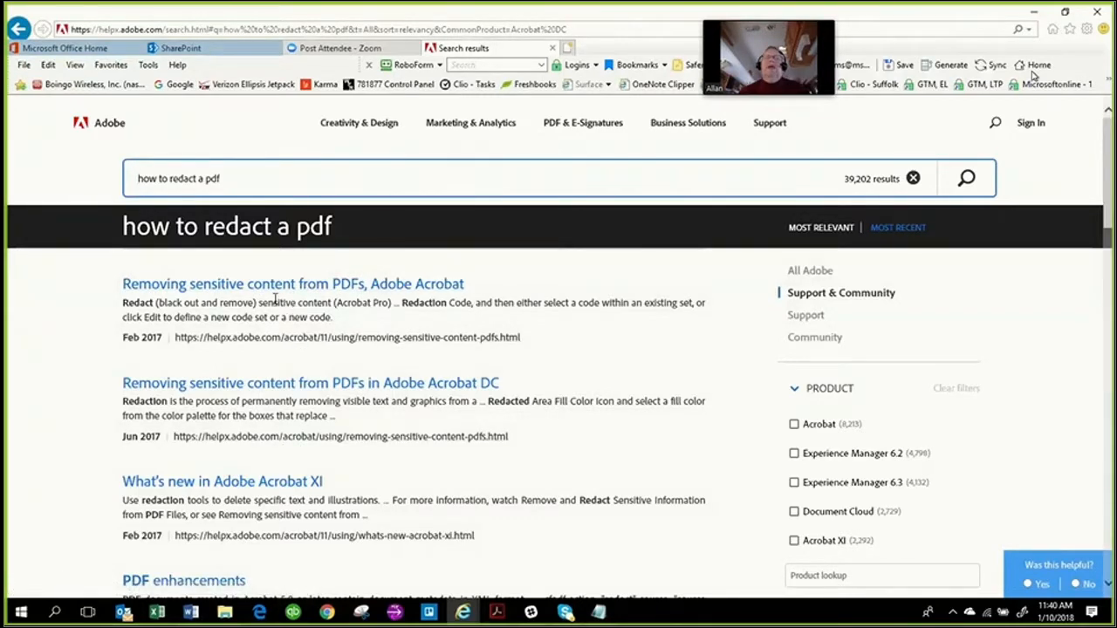
- Read the Removing sensitive content from PDFs article through its redaction section, and return to the agreement in Acrobat
left_click(276, 289)
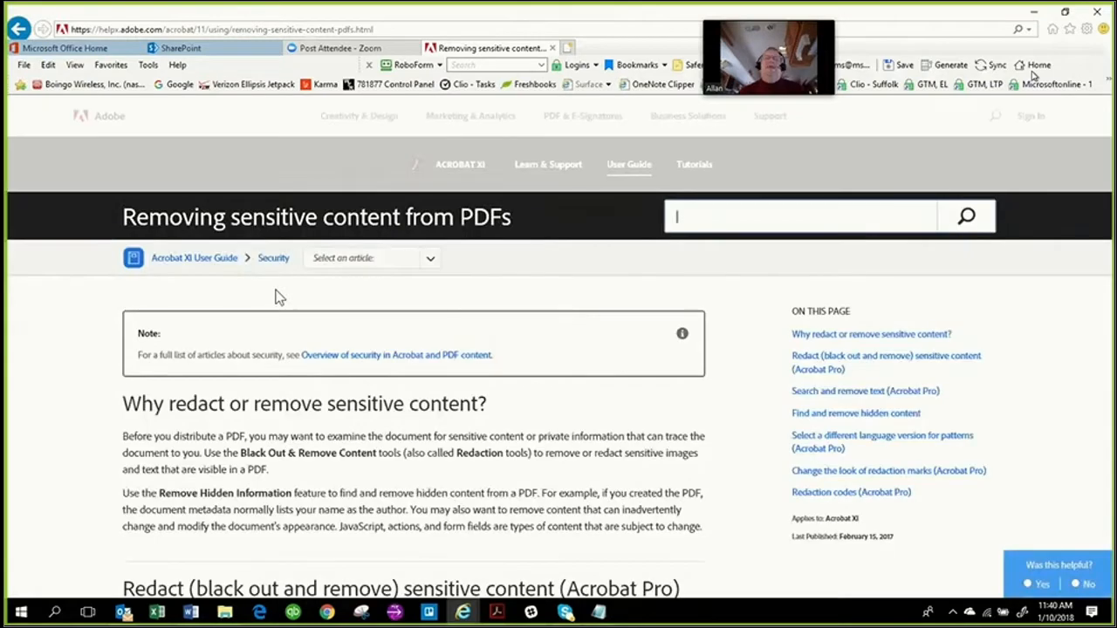
scroll(454, 490, "down", 2)
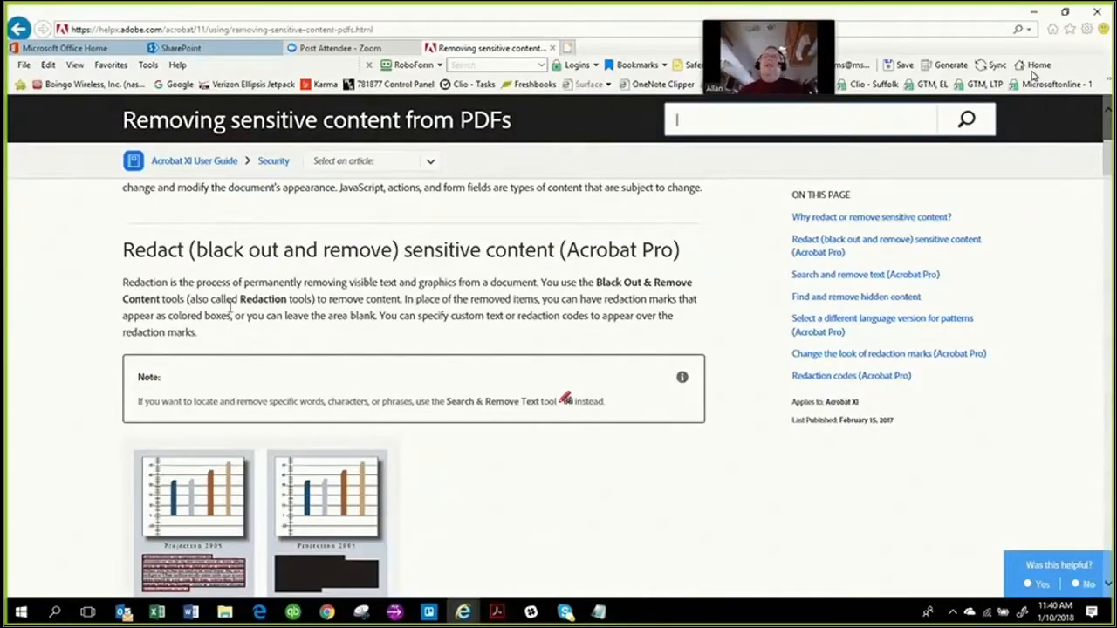
scroll(496, 368, "down", 5)
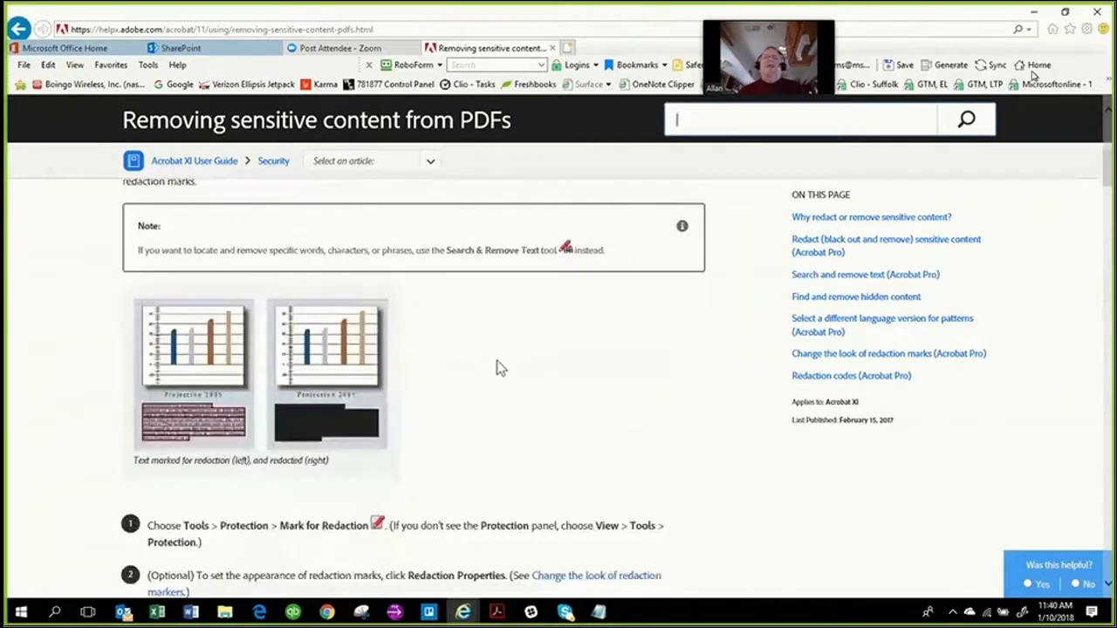
left_click(1031, 17)
- Switch to the Protect tools and scan the agreement for hidden information
left_click(48, 104)
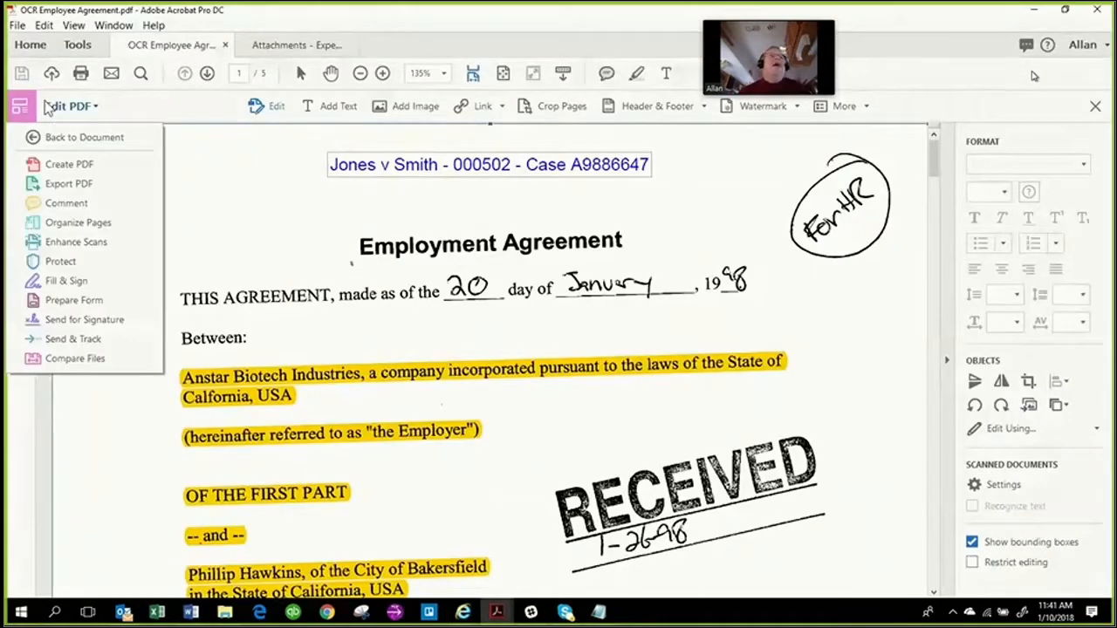
left_click(77, 264)
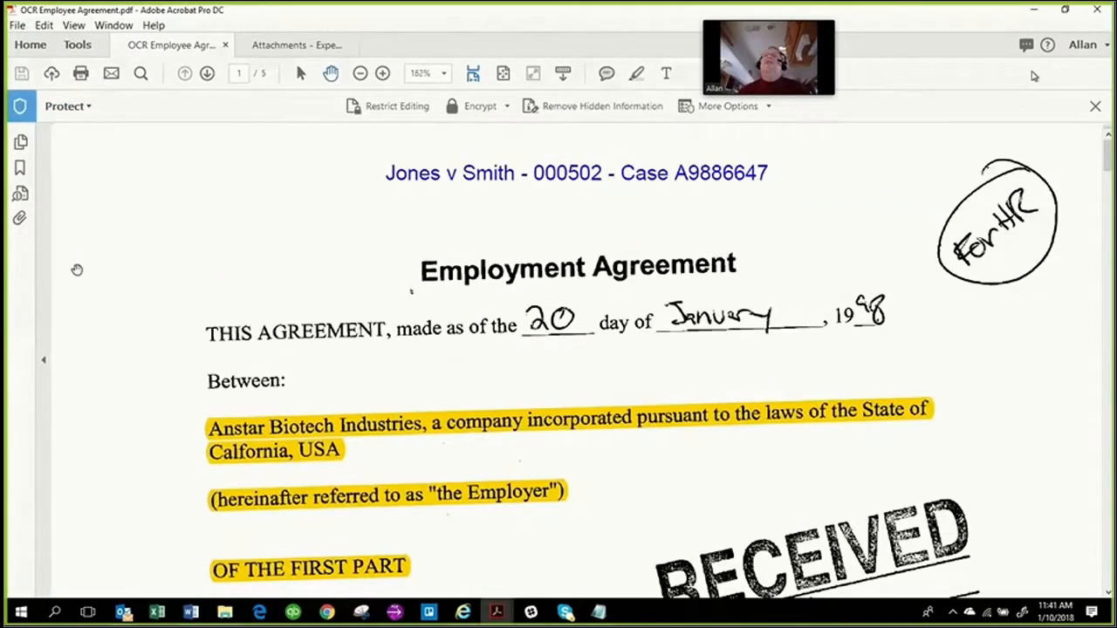
left_click(618, 105)
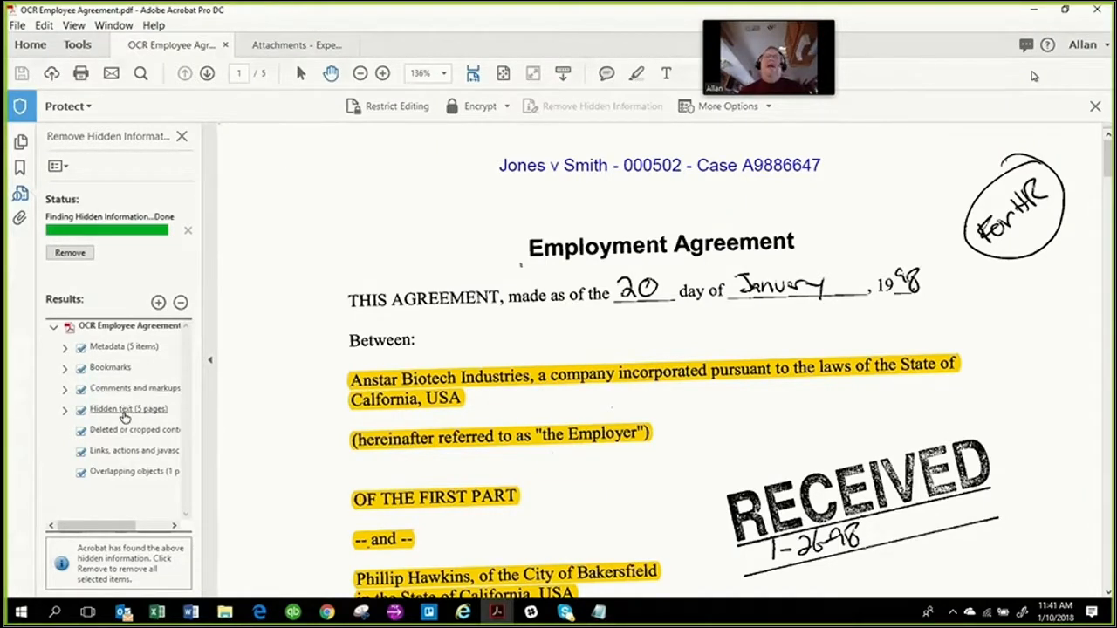
- Review the additional protection options, including Document Security, and close the hidden information results
left_click(738, 108)
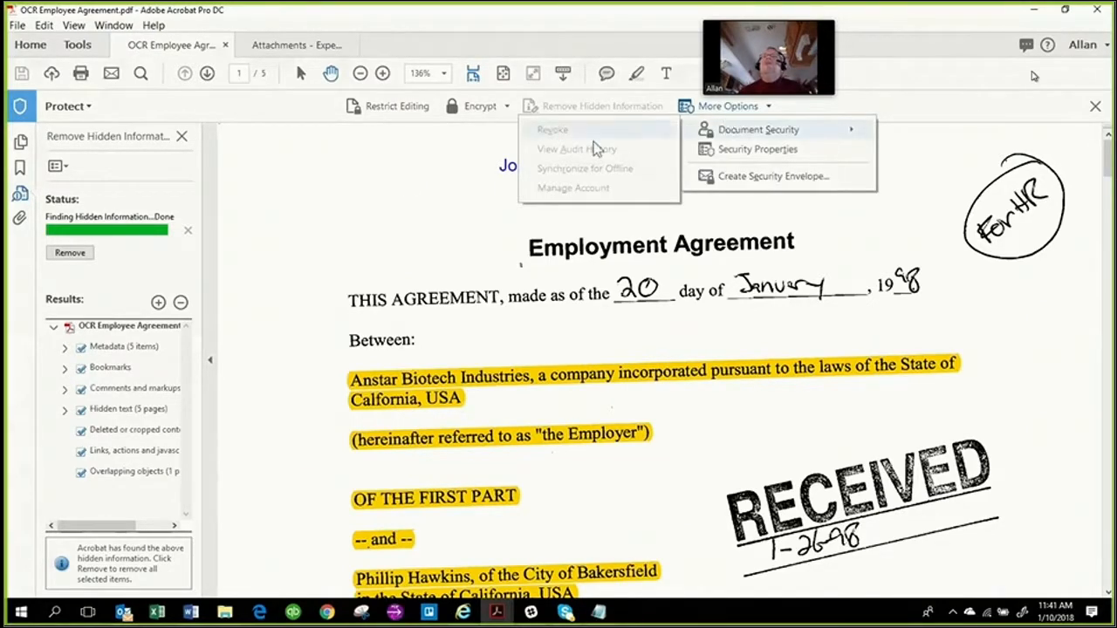
left_click(403, 178)
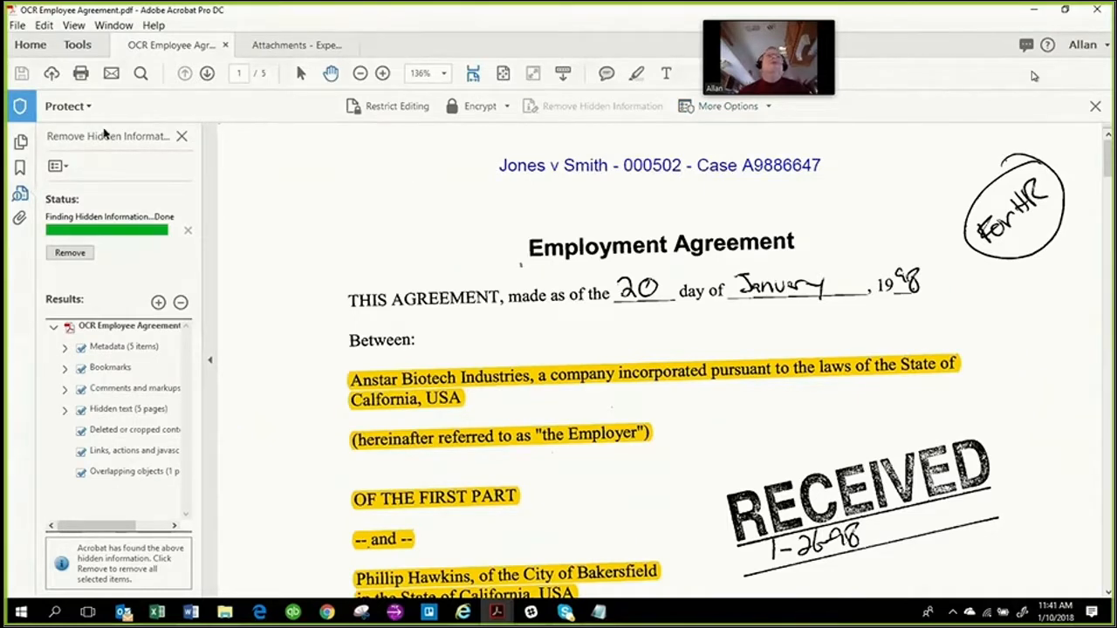
left_click(183, 137)
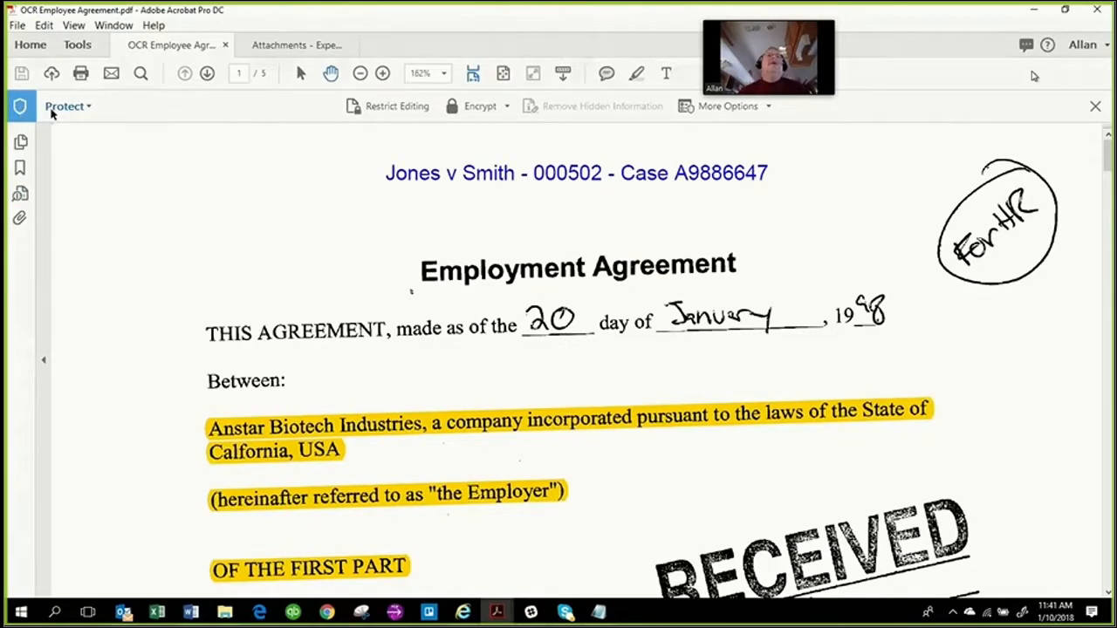
- Look through the full tool collection down to the Protect & Standardize group for the Redact tool
left_click(77, 48)
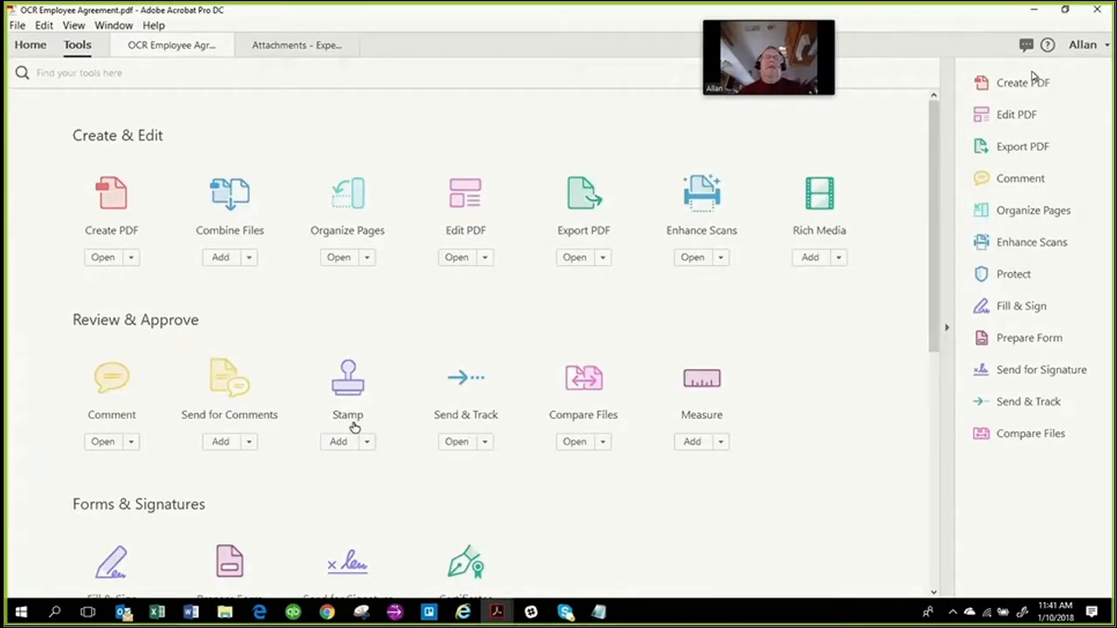
scroll(361, 481, "down", 1)
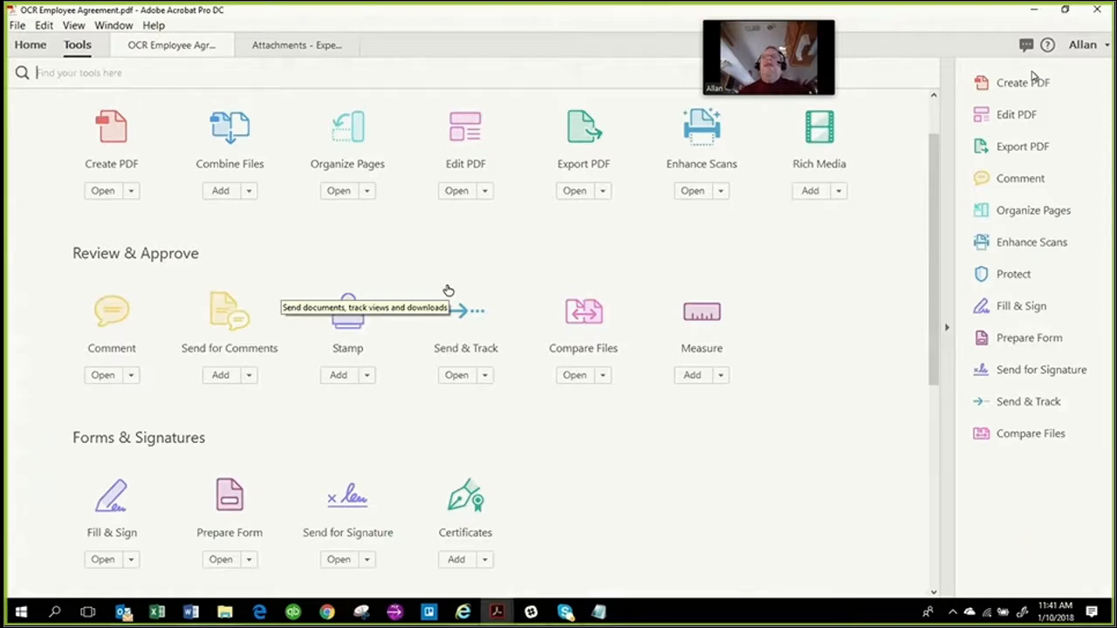
scroll(451, 290, "down", 1)
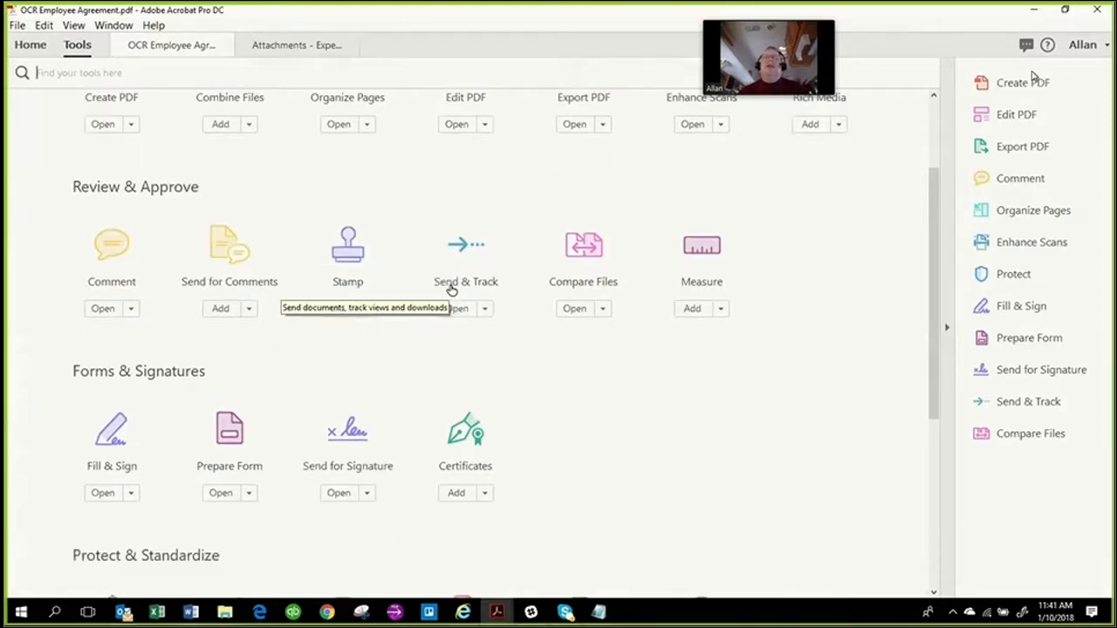
scroll(451, 290, "down", 2)
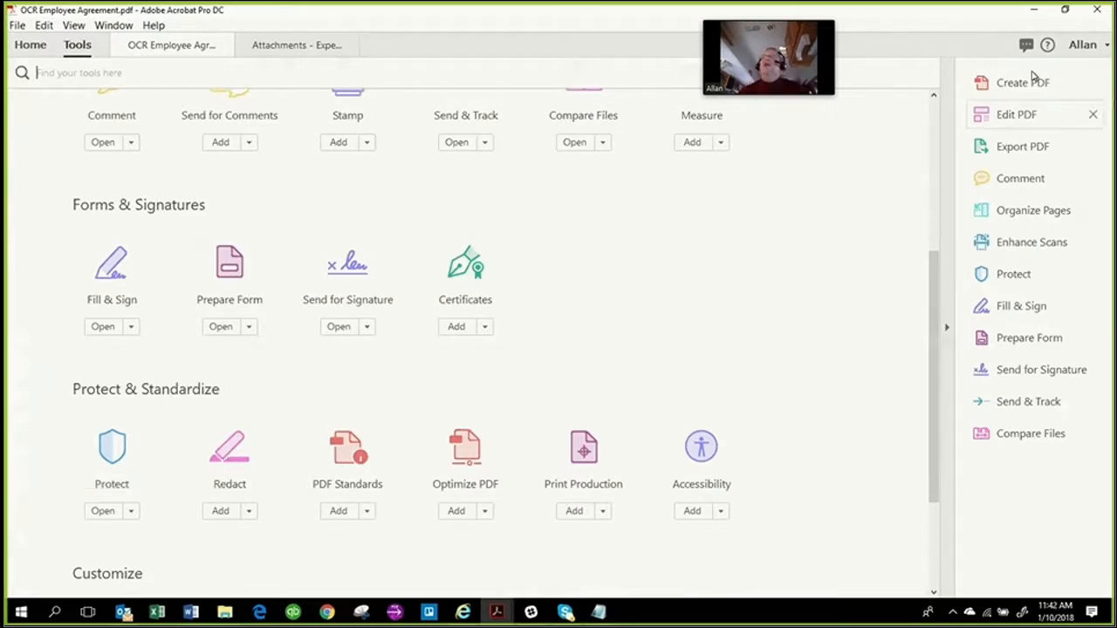
- Open Compare Contract_1.pdf from the Acrobat folder on the desktop and bring up the full tool collection for it
left_click(1033, 13)
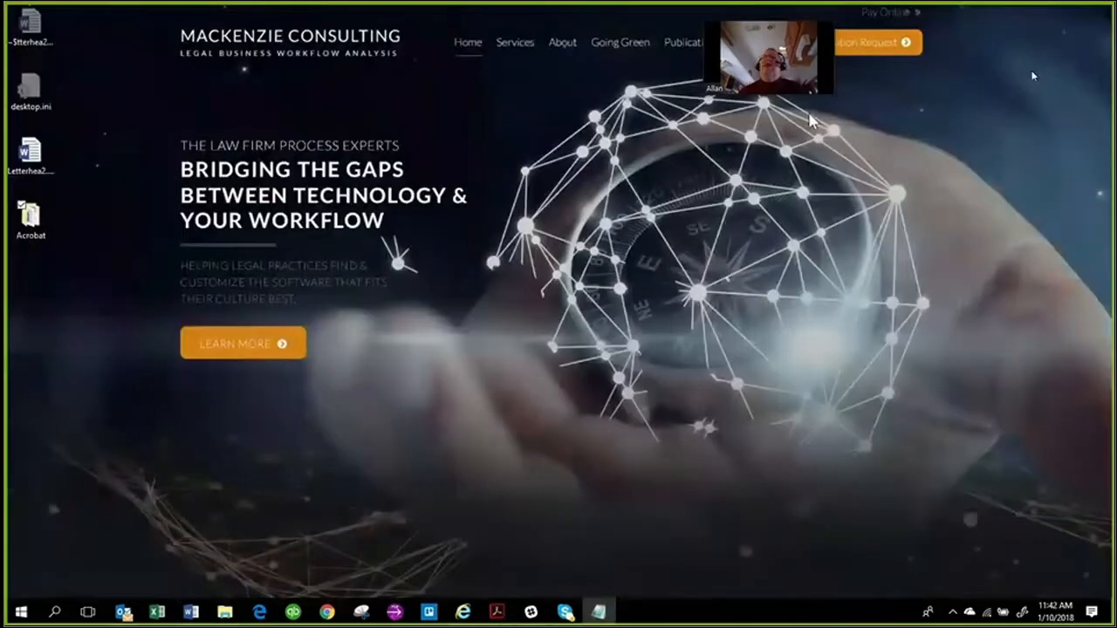
left_click(47, 221)
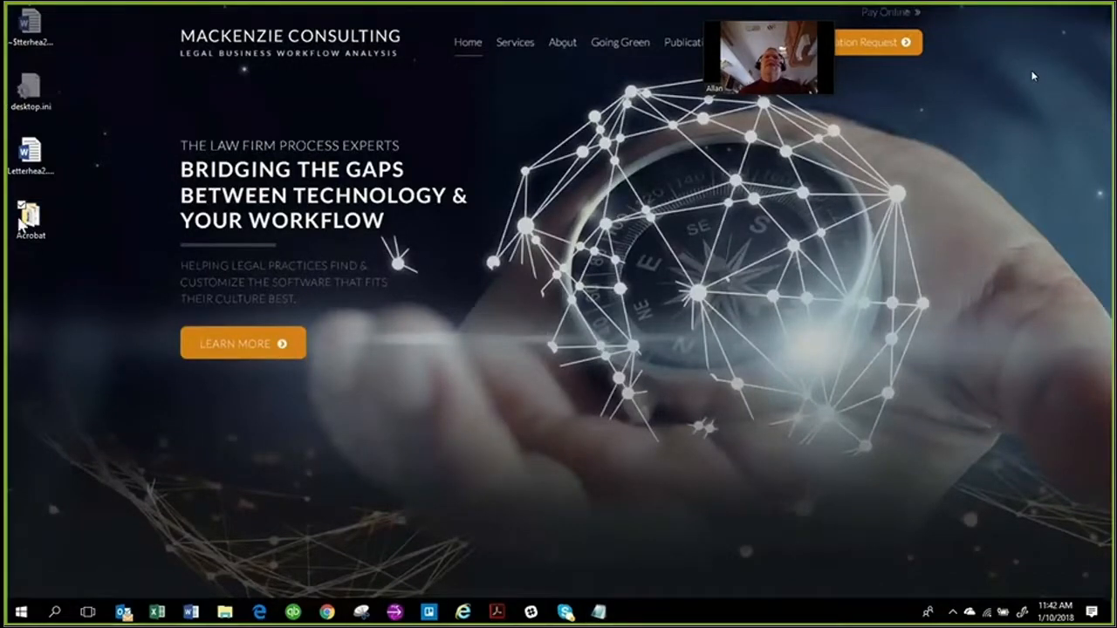
double_click(39, 222)
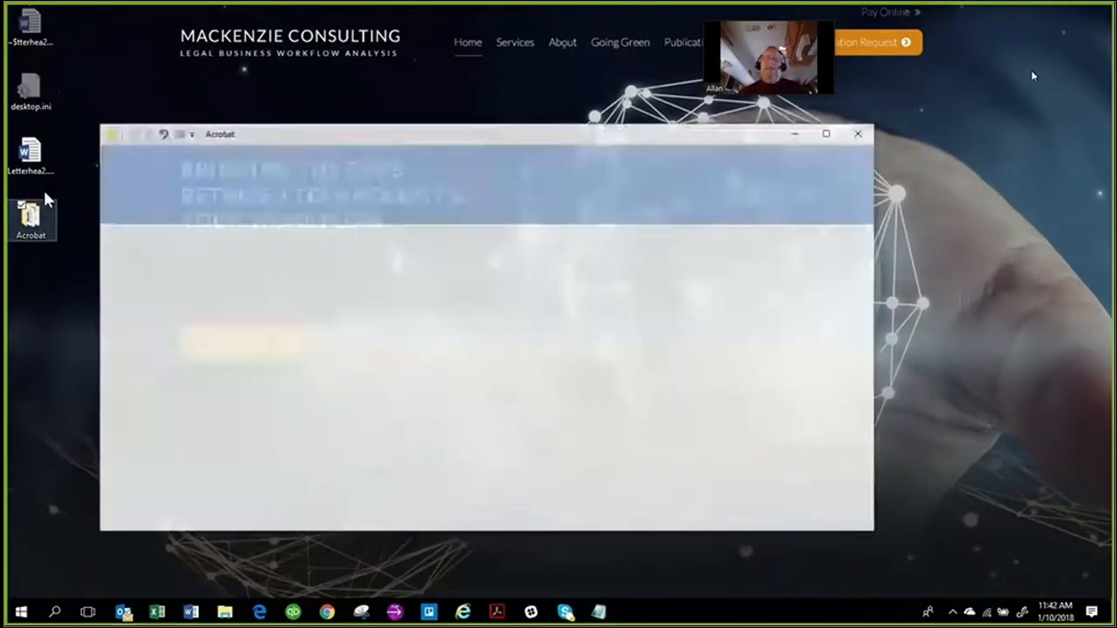
left_click(460, 426)
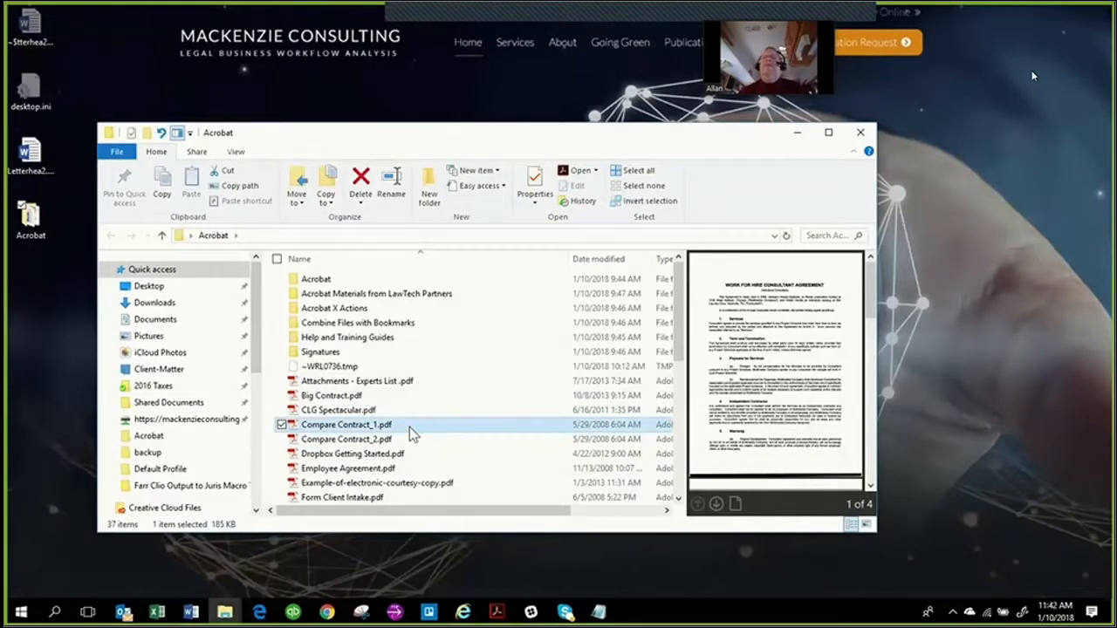
double_click(409, 427)
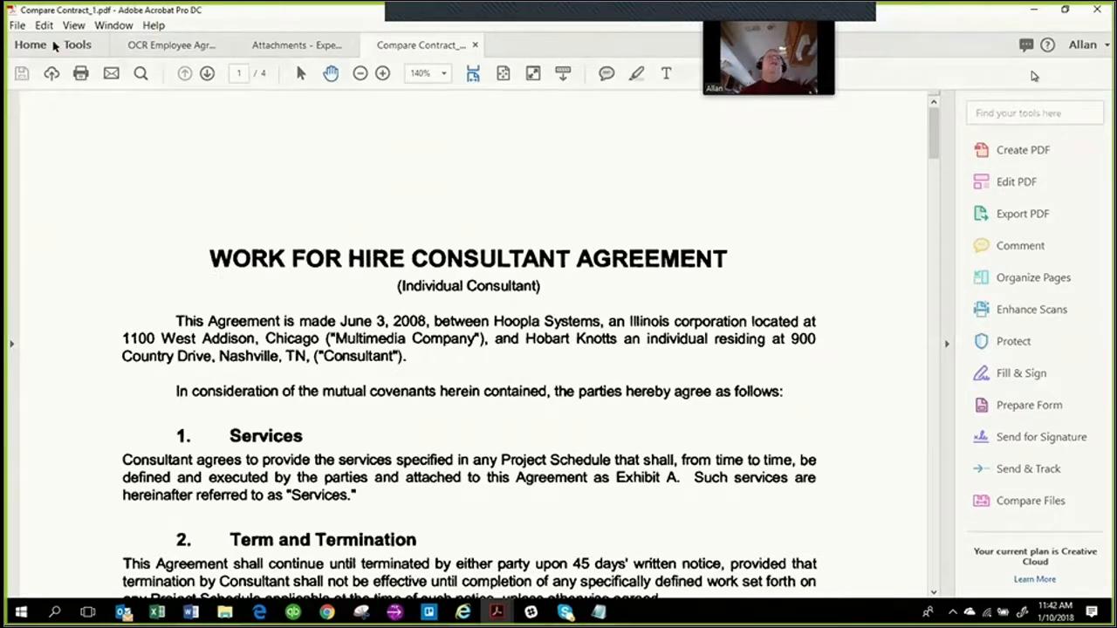
left_click(74, 50)
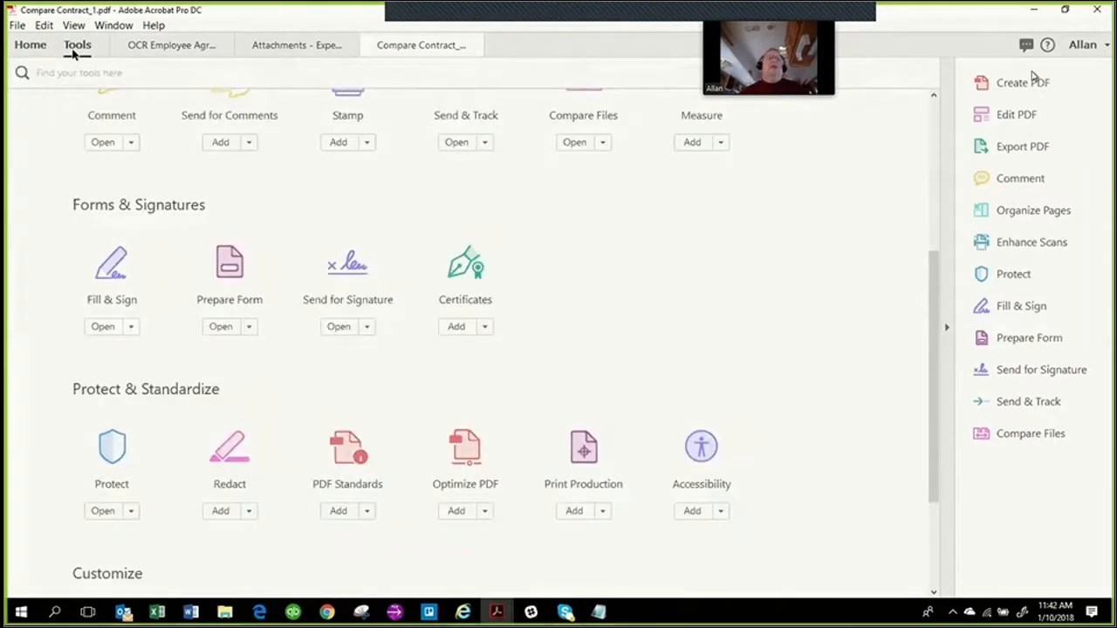
- Open the Protect tools for the contract and look through the available tool switcher and additional security options
scroll(216, 562, "down", 1)
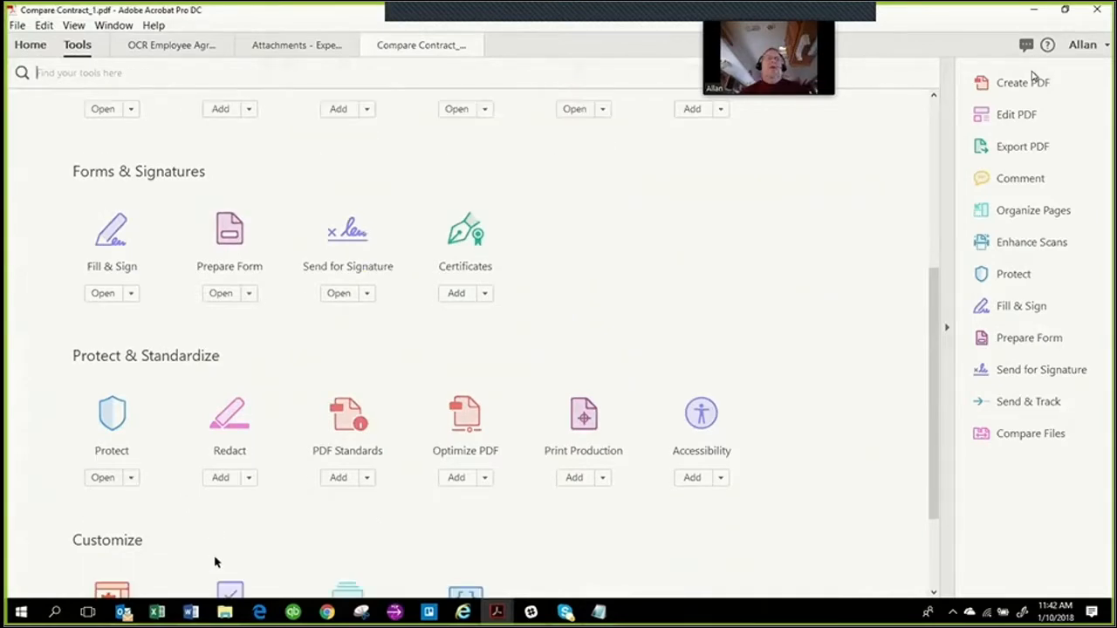
scroll(216, 563, "down", 3)
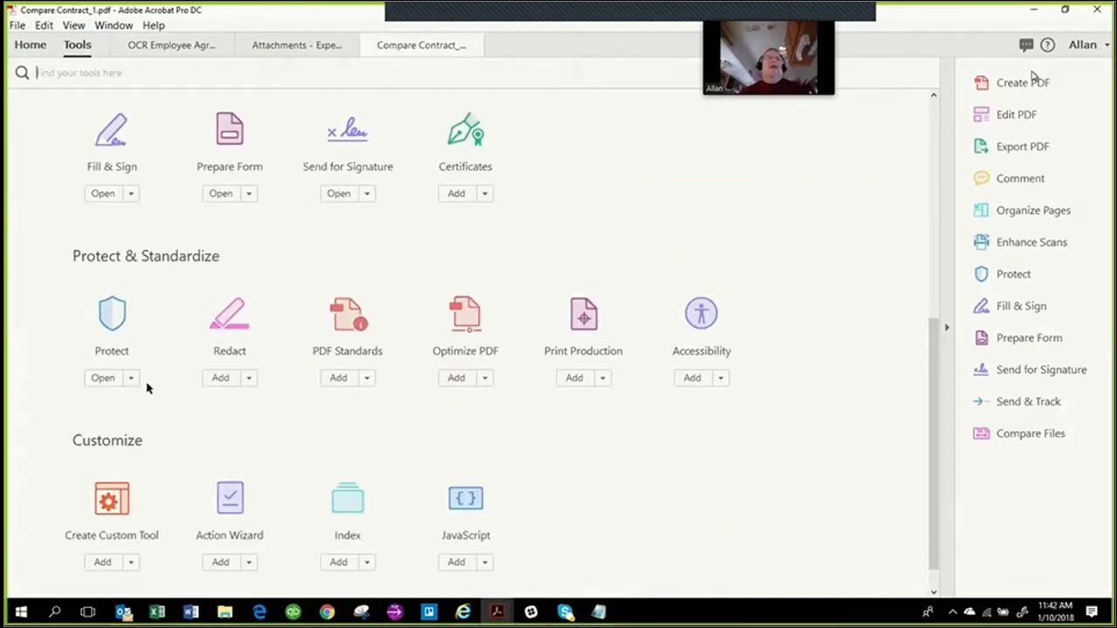
left_click(131, 378)
left_click(130, 334)
left_click(147, 327)
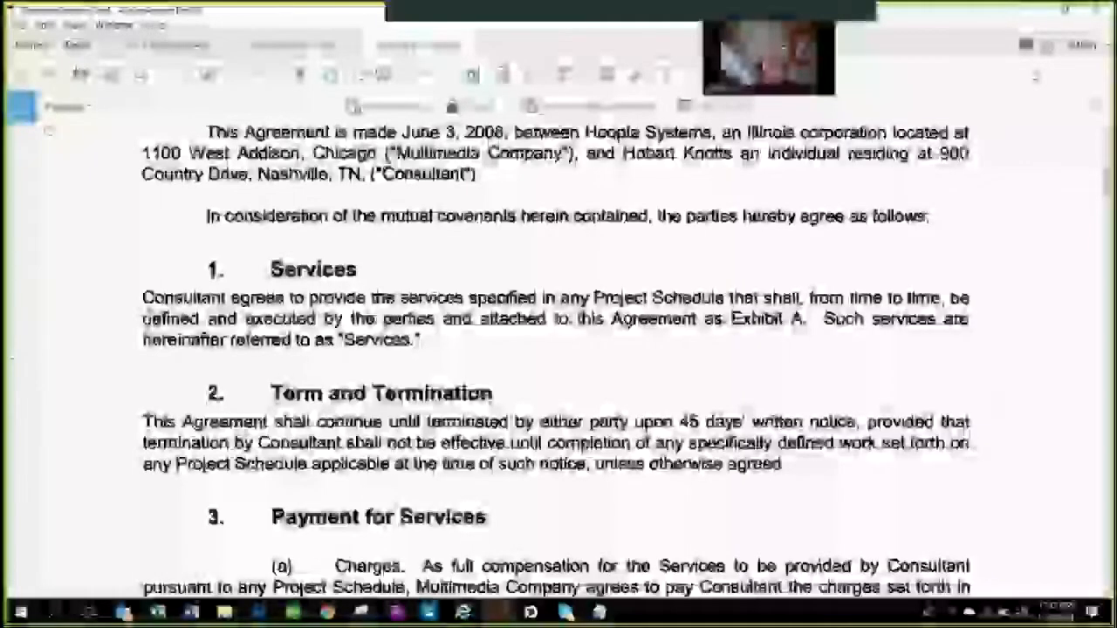
left_click(65, 107)
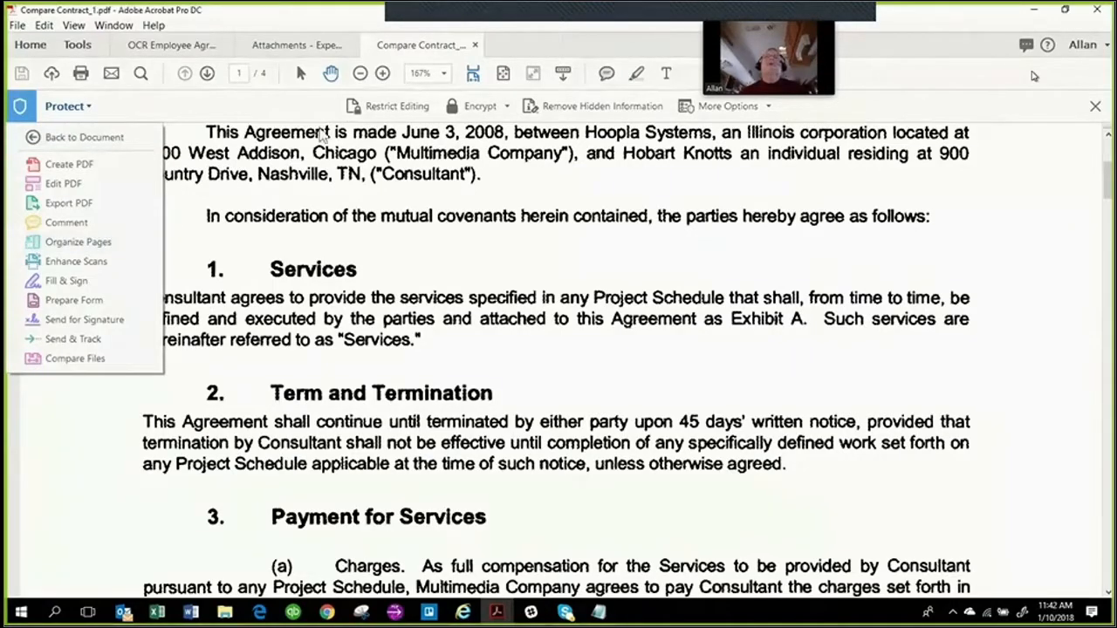
left_click(717, 108)
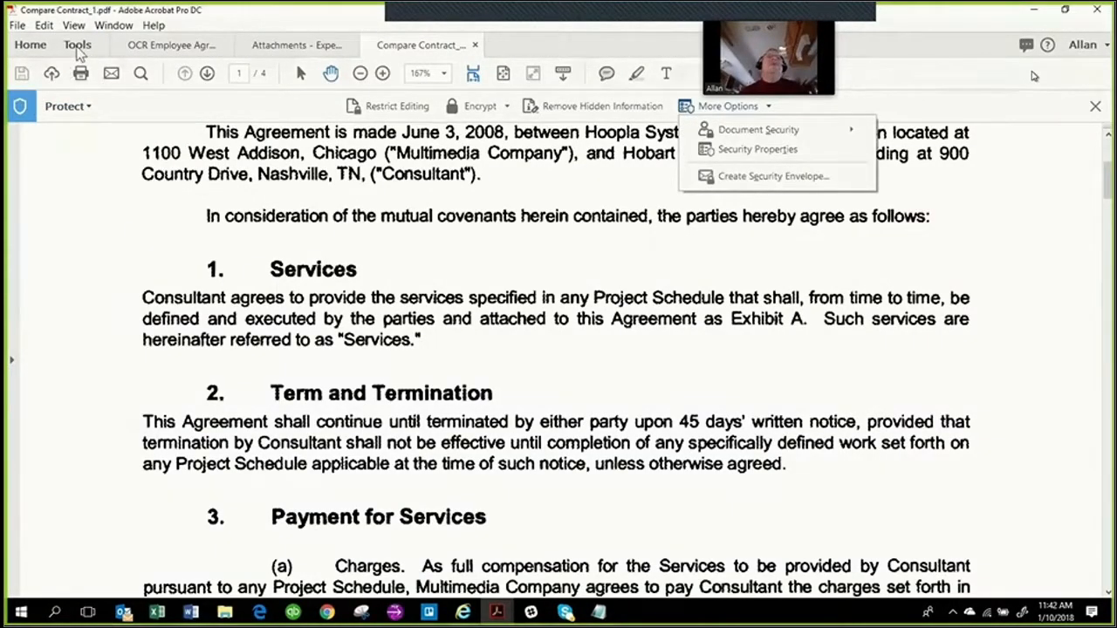
- Switch to the Redact tools and review the redaction tool properties without changing them
left_click(75, 56)
scroll(215, 418, "down", 1)
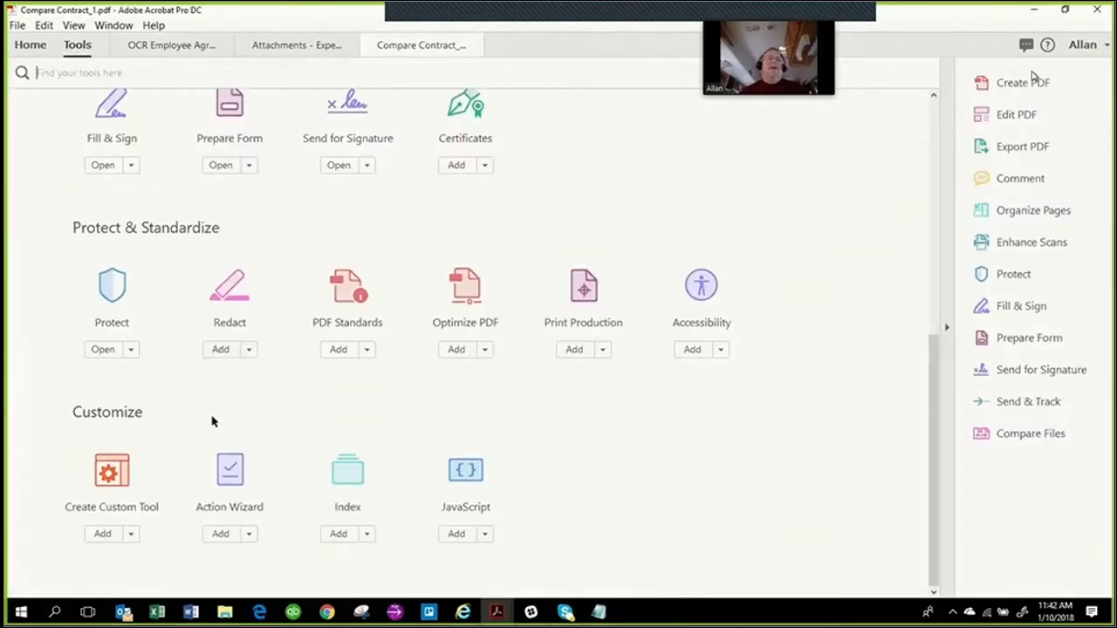
left_click(229, 288)
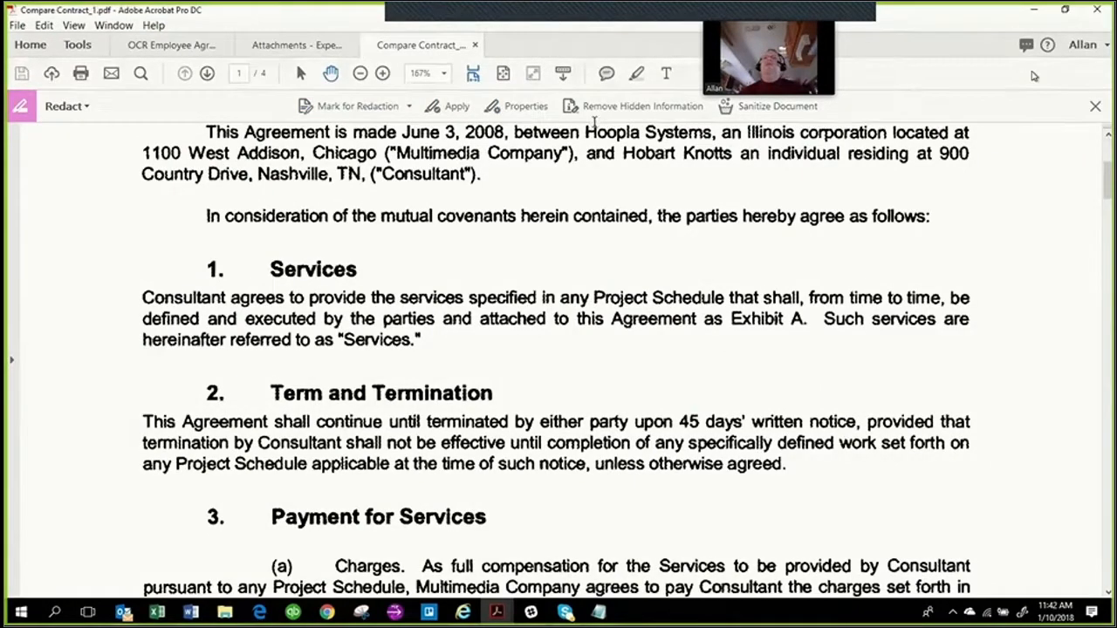
left_click(526, 107)
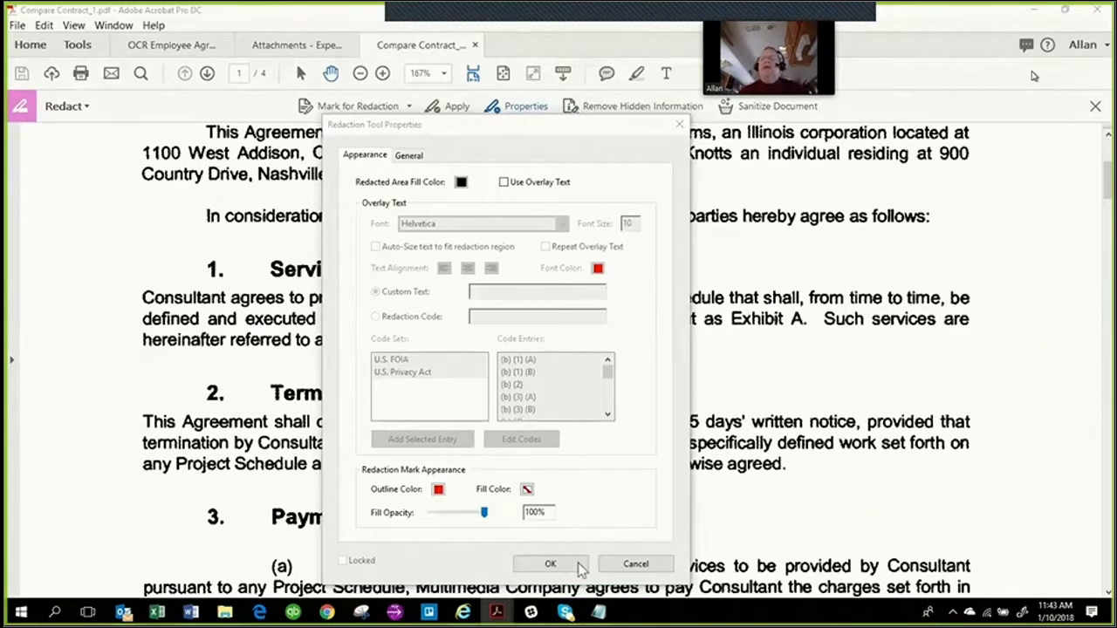
left_click(635, 563)
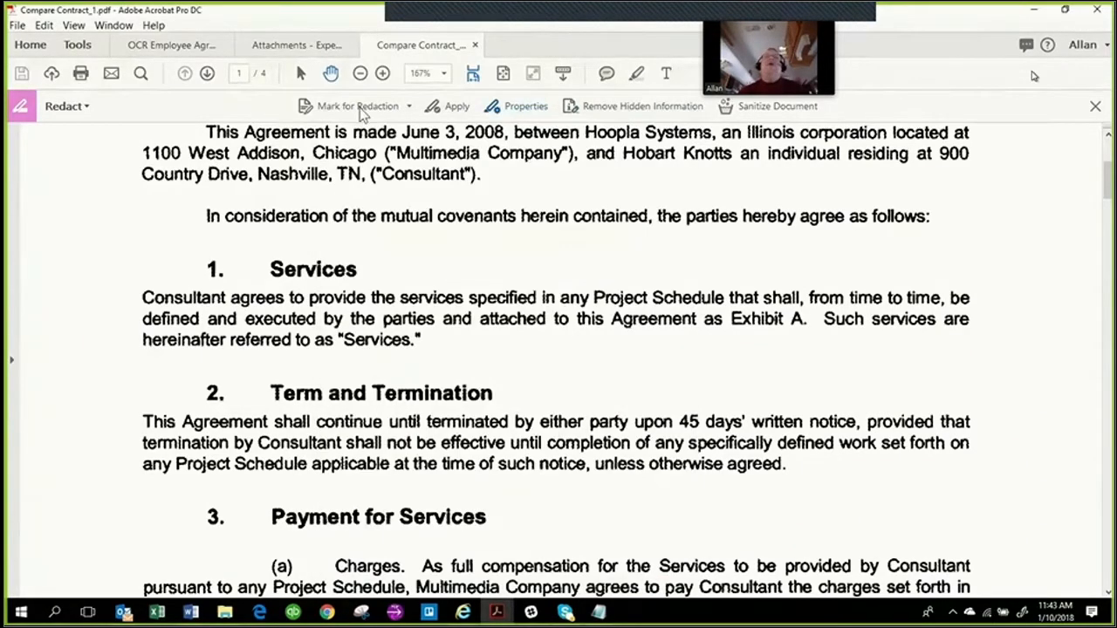
- Mark for redaction the "In consideration" sentence, "attached to" under Services, and the passage from "until terminated" to "until completion" under Term and Termination
left_click(362, 109)
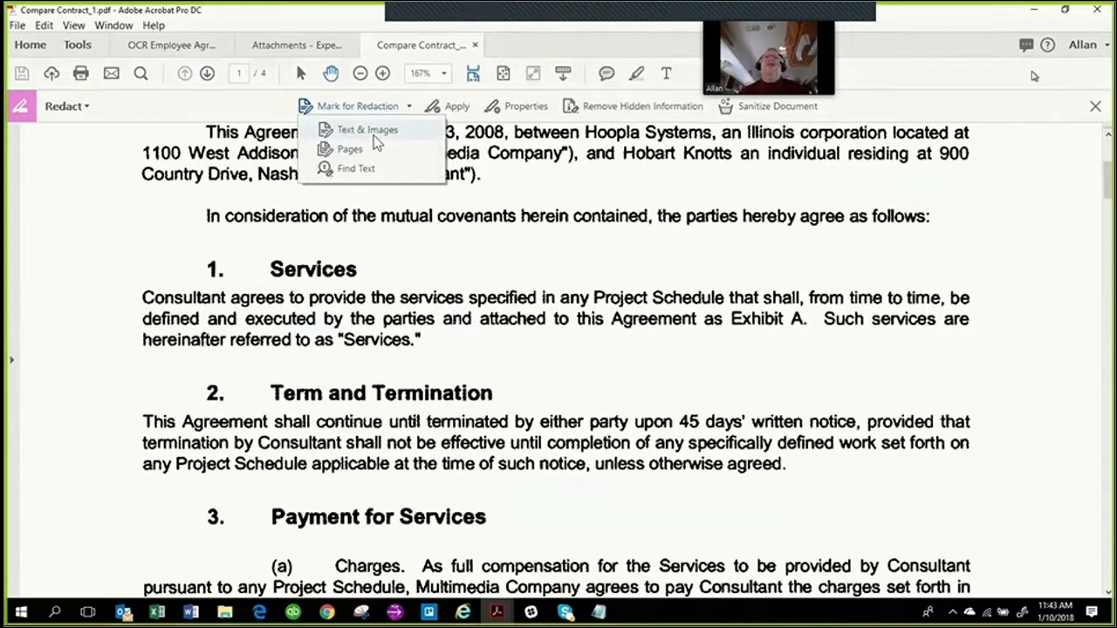
left_click(373, 135)
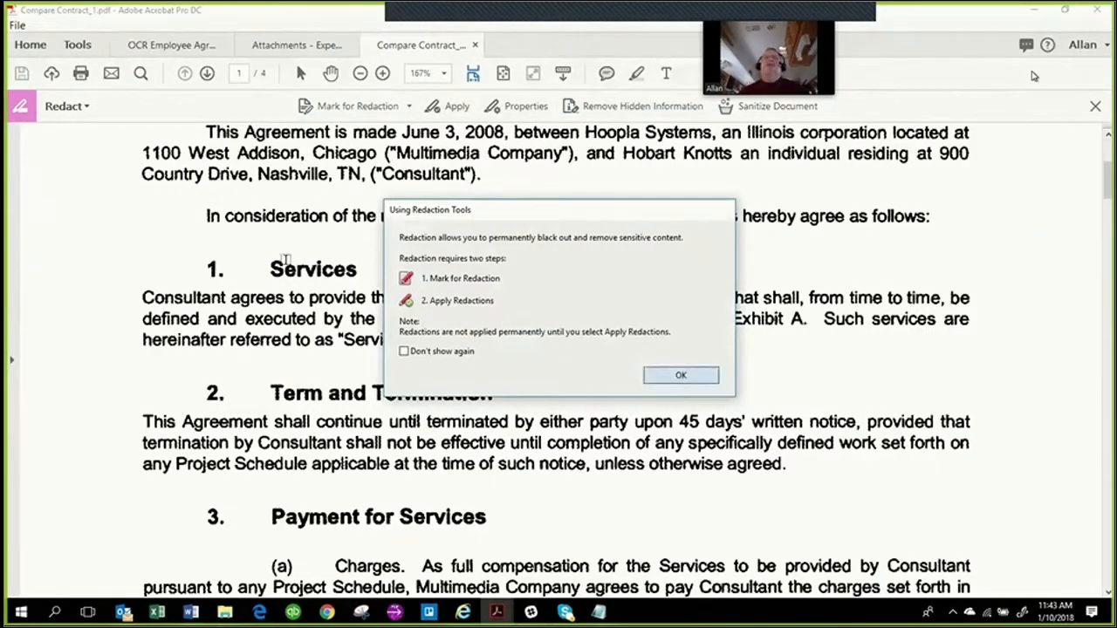
key("Return")
left_click_drag(206, 215, 922, 229)
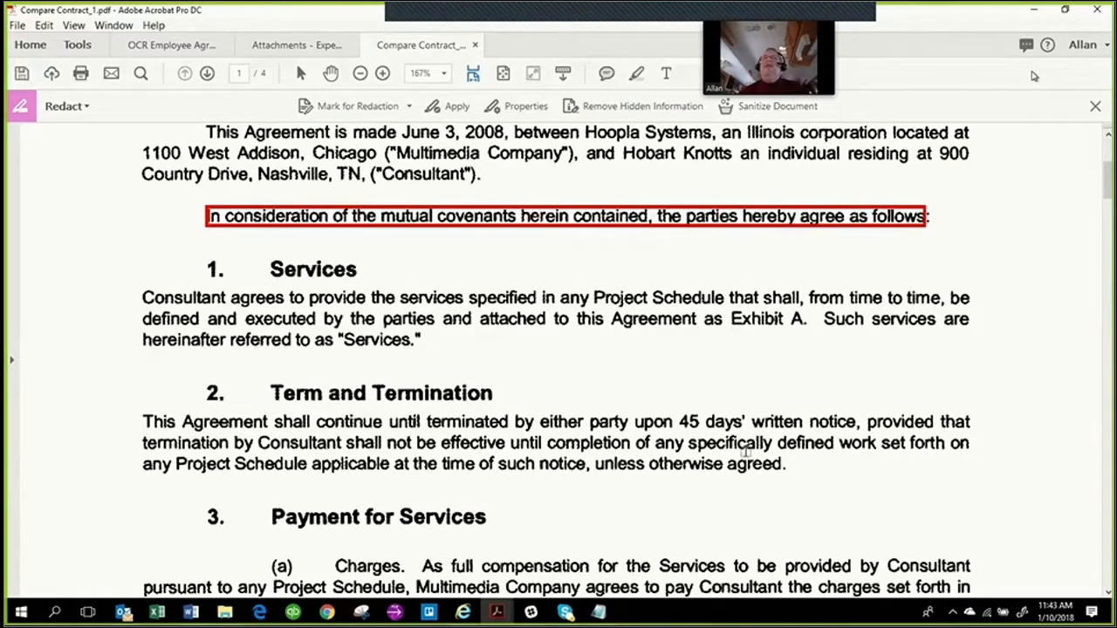
left_click_drag(480, 319, 568, 320)
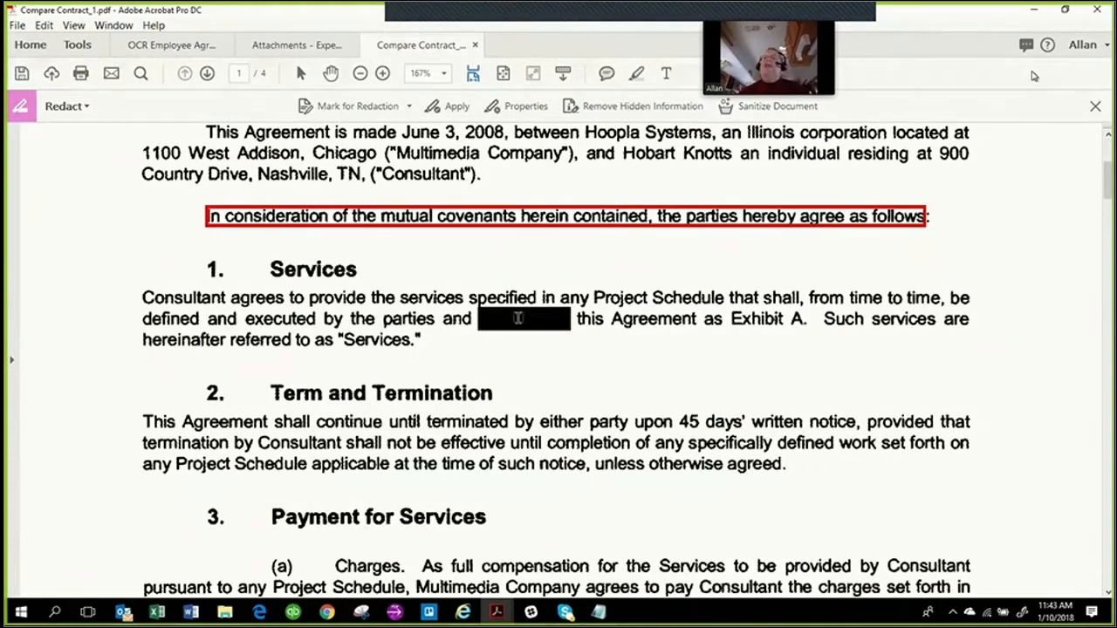
left_click_drag(389, 423, 606, 443)
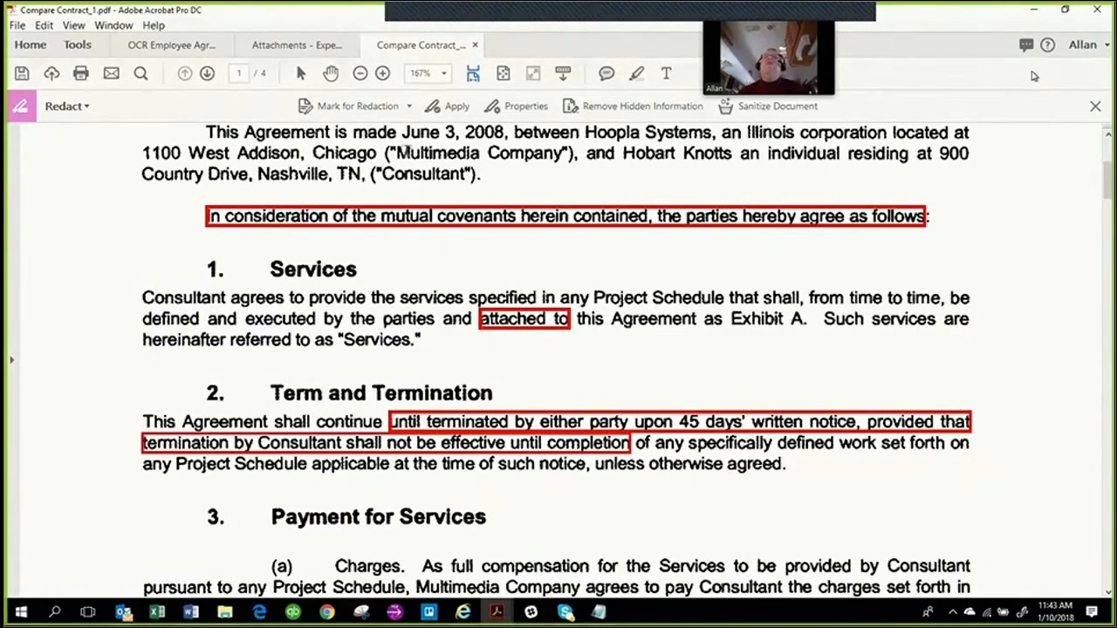
- Turn on overlay text for redactions, with custom text "redacted by" plus the redactor's first name, and set its font color to white
left_click(526, 106)
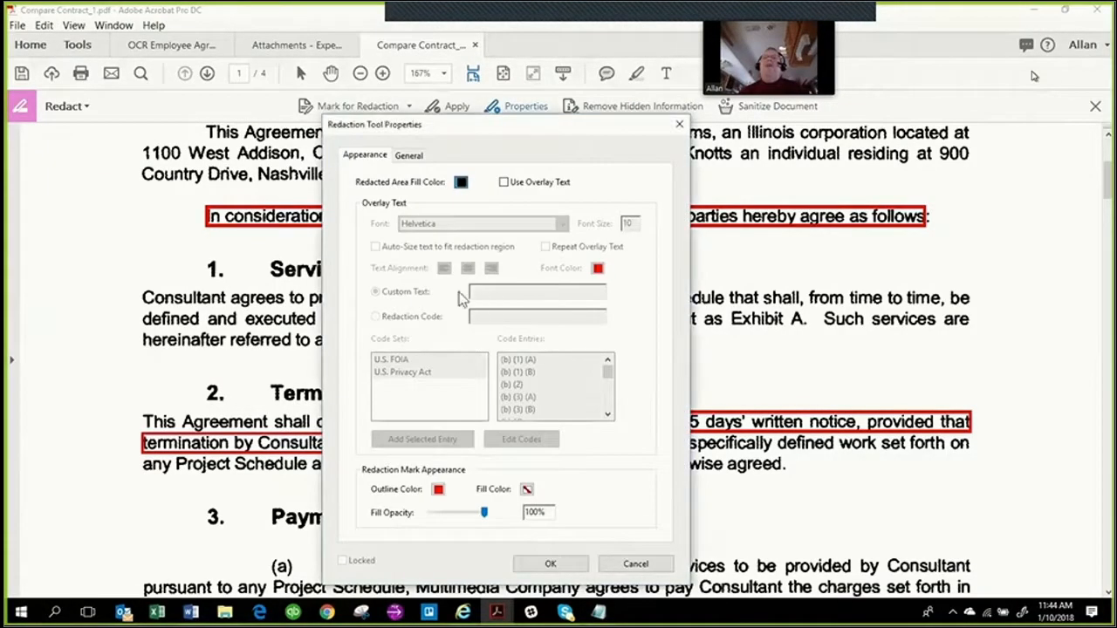
left_click(503, 183)
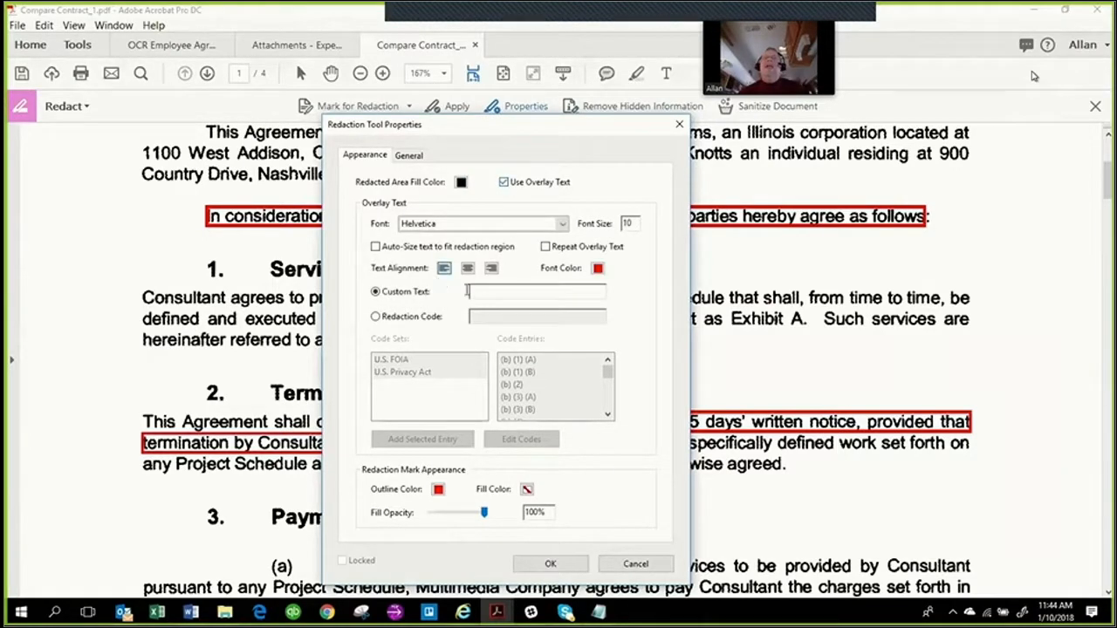
left_click(520, 291)
type("redacted by allan")
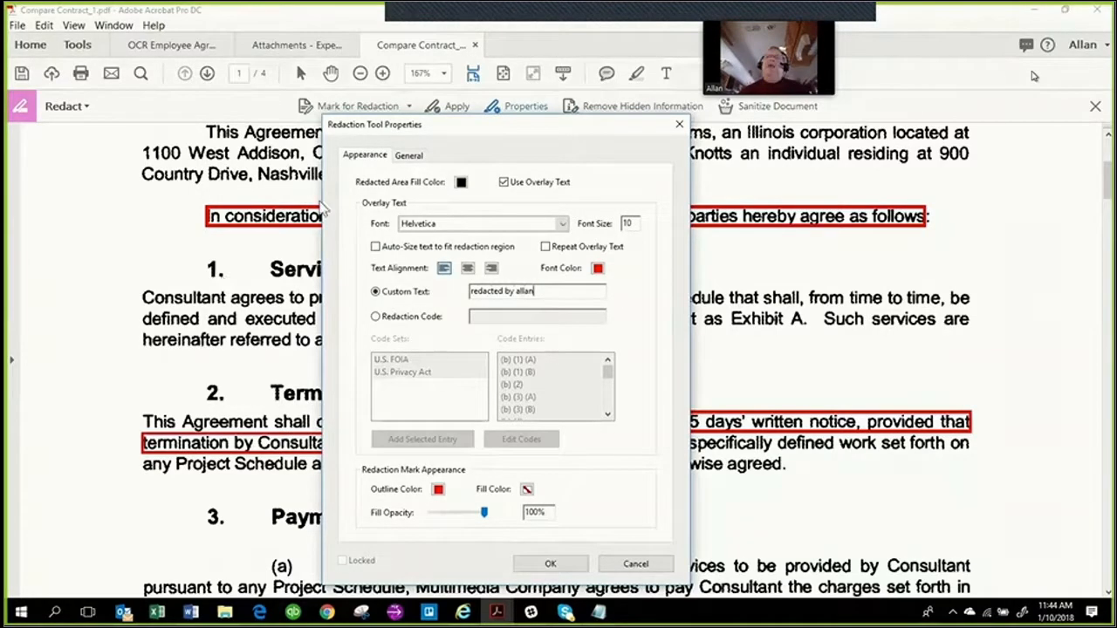
left_click(598, 269)
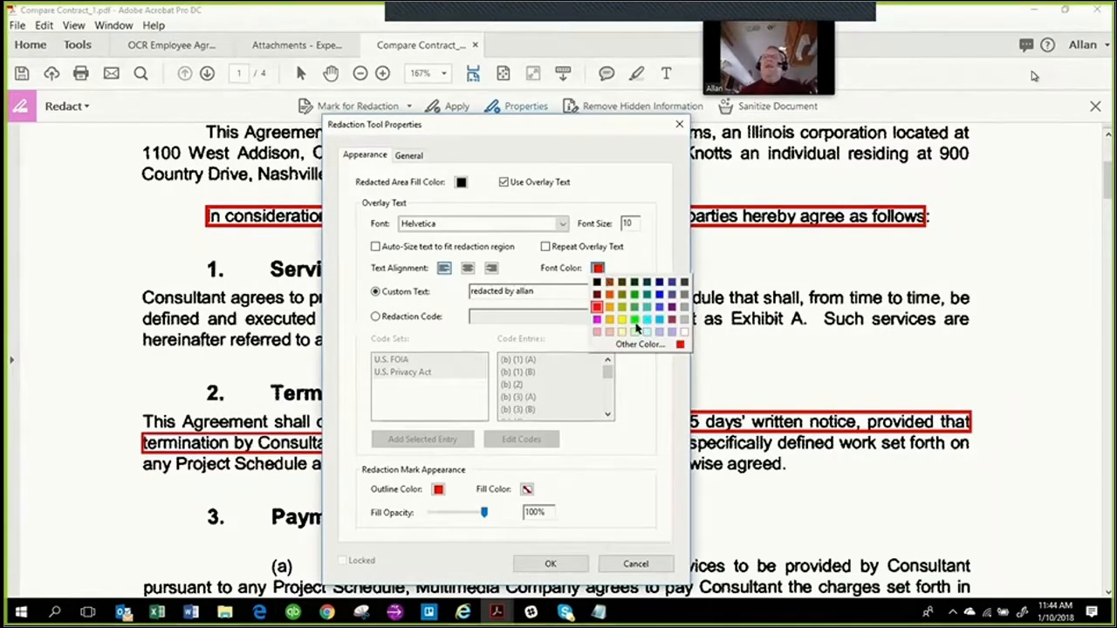
left_click(684, 330)
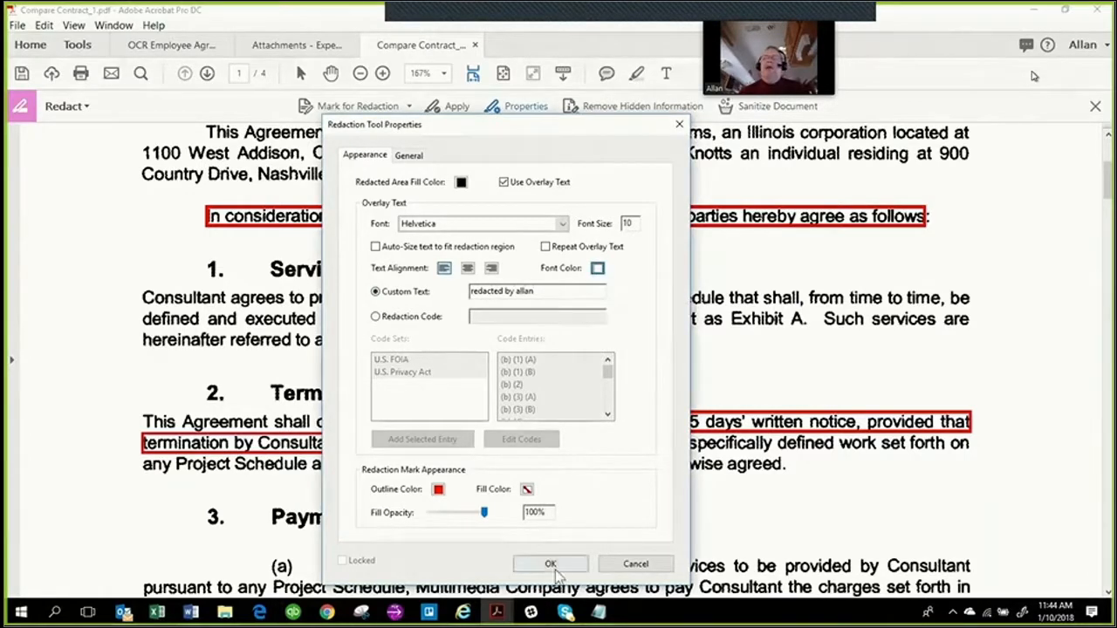
left_click(550, 565)
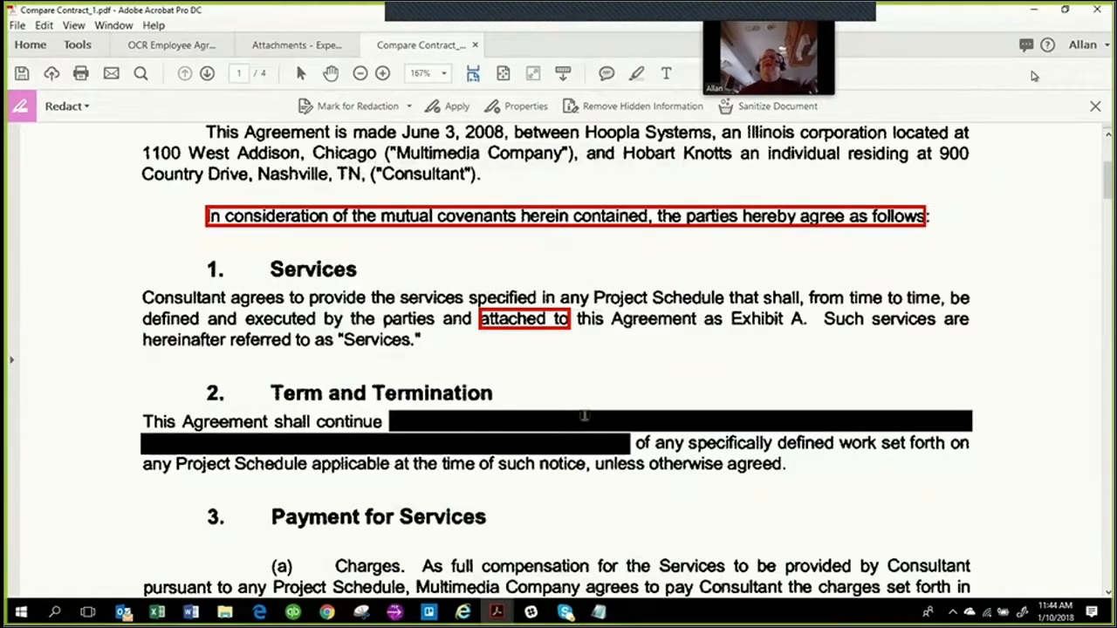
- Apply the marked redactions permanently and have the document scanned for hidden information
left_click(459, 106)
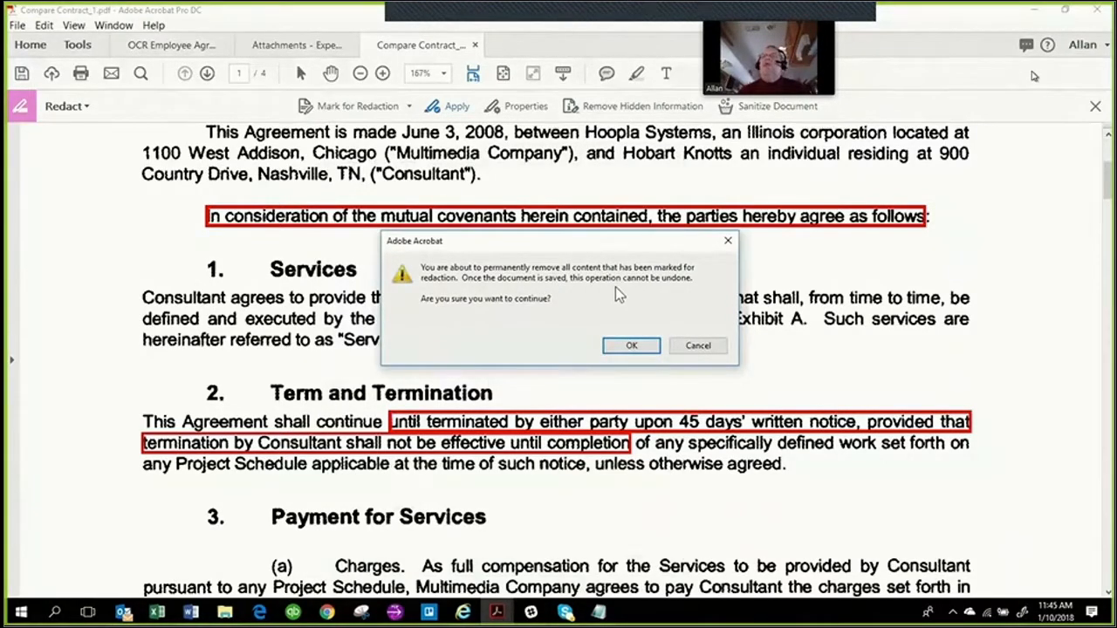
left_click(631, 346)
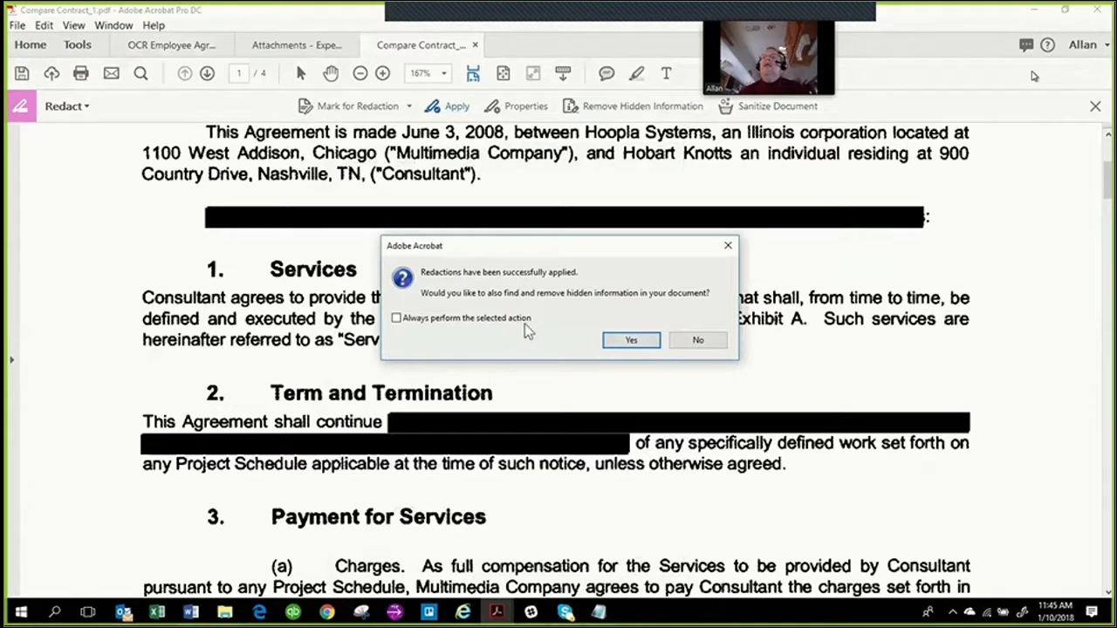
left_click(612, 340)
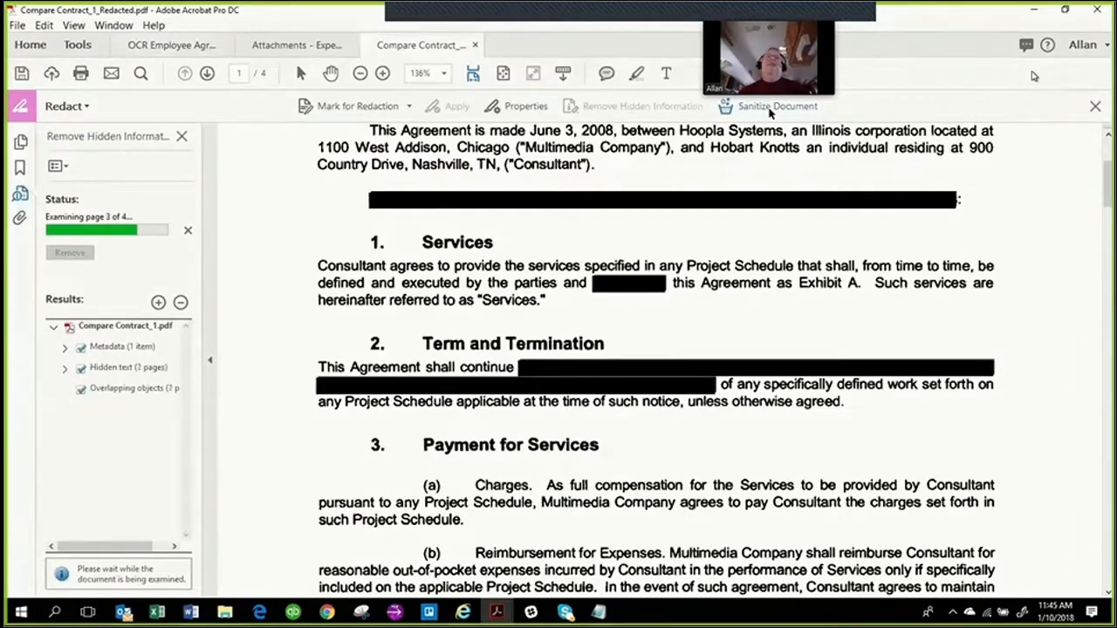
- Sanitize the redacted contract and save it as "redacted Compare Contract_1.pdf" in the desktop Acrobat folder
left_click(771, 112)
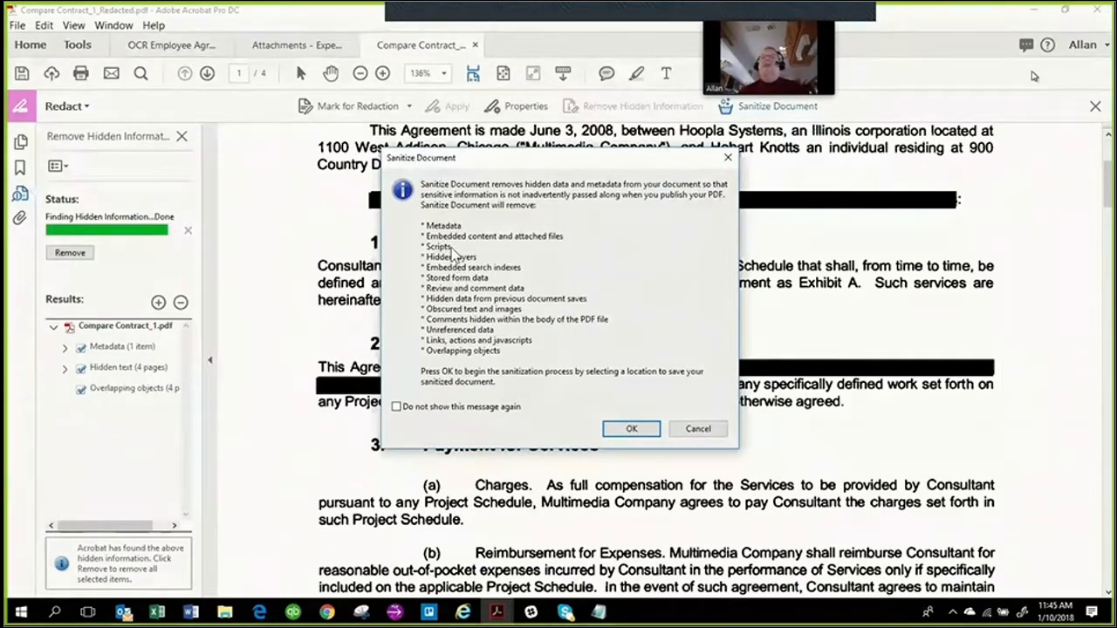
left_click(632, 428)
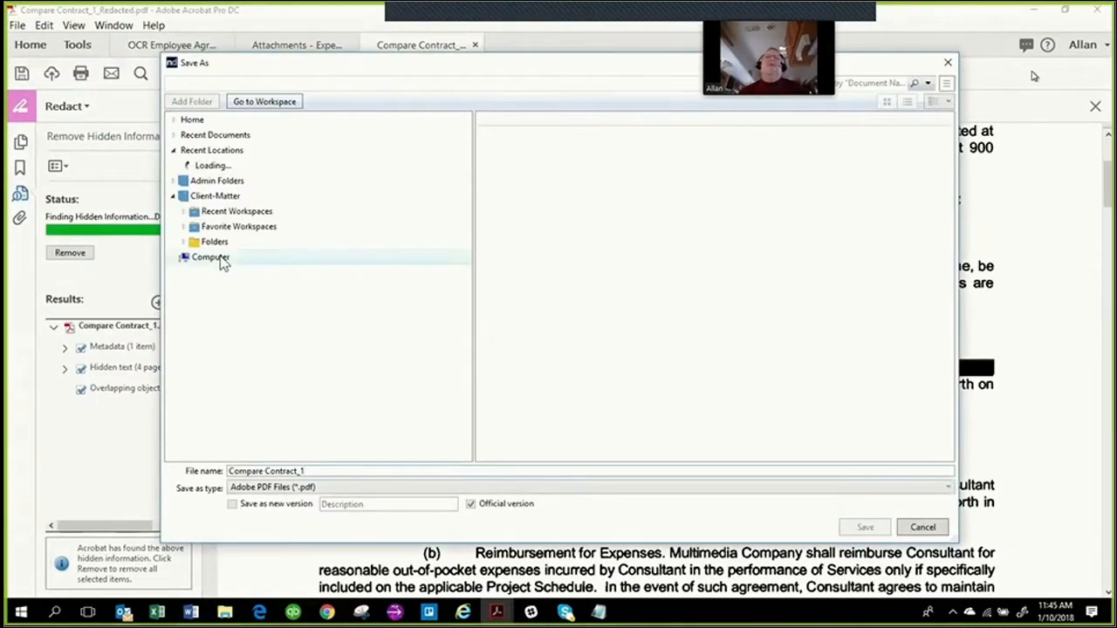
left_click(220, 257)
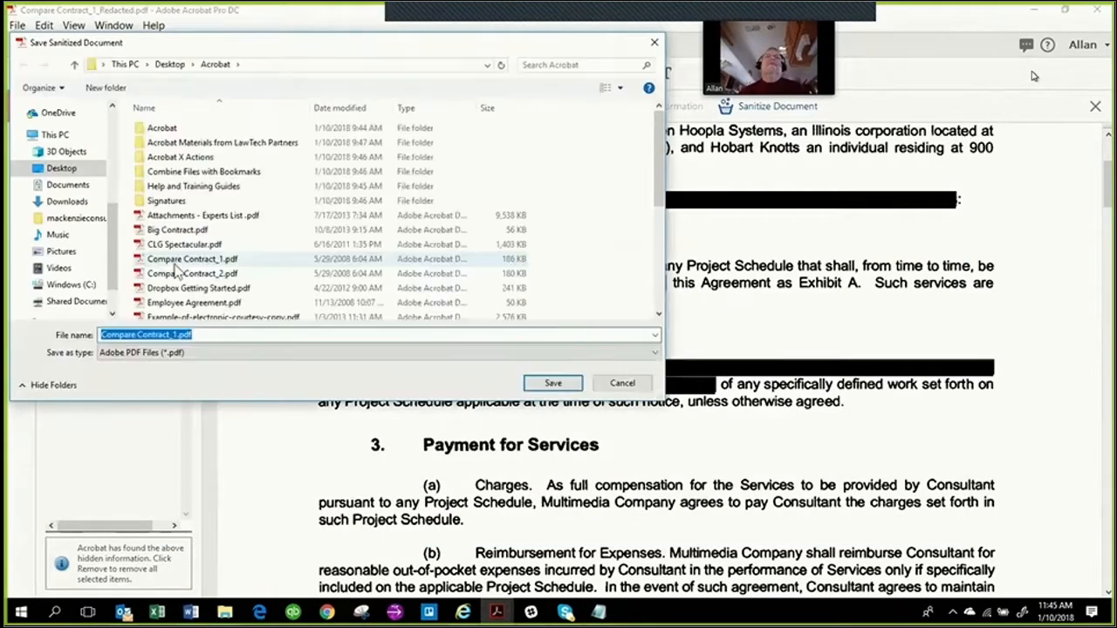
left_click(212, 334)
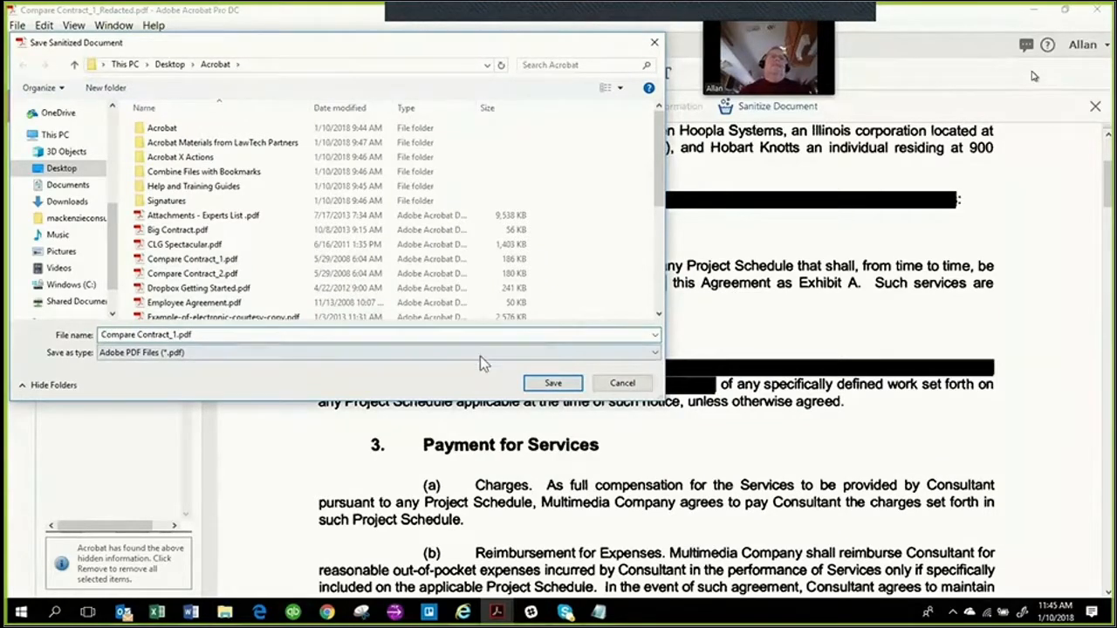
key("shift+F10")
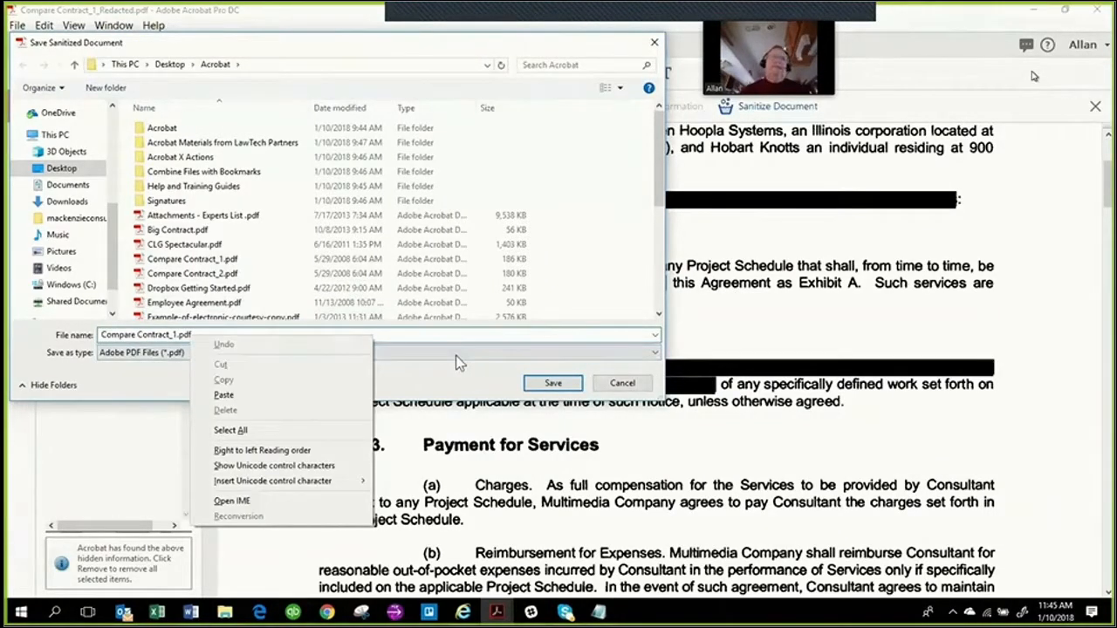
left_click(119, 339)
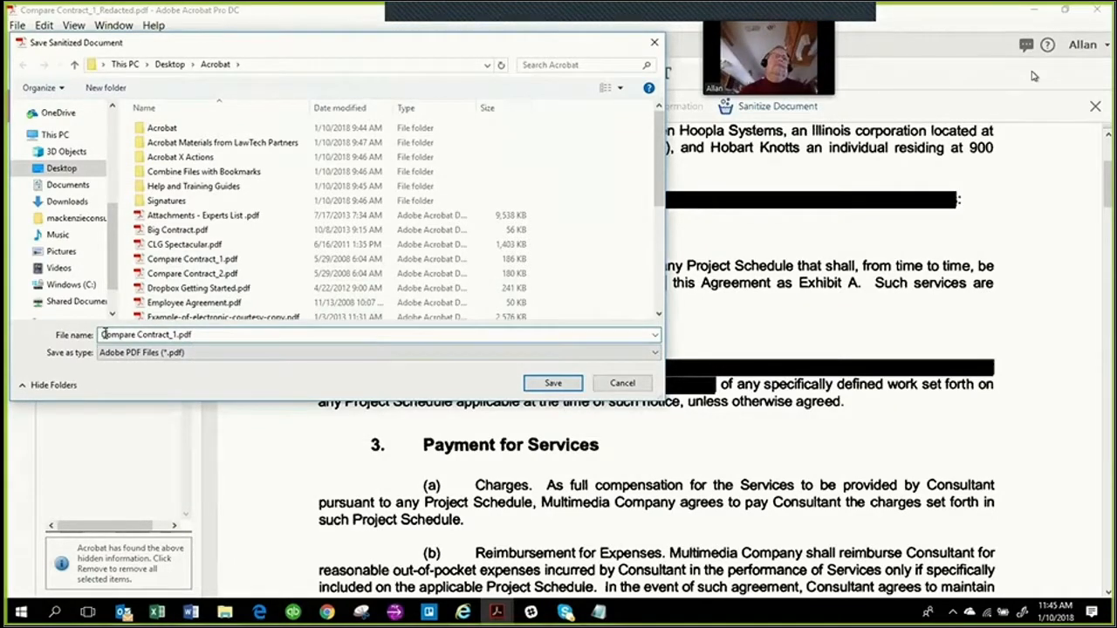
type("redacted")
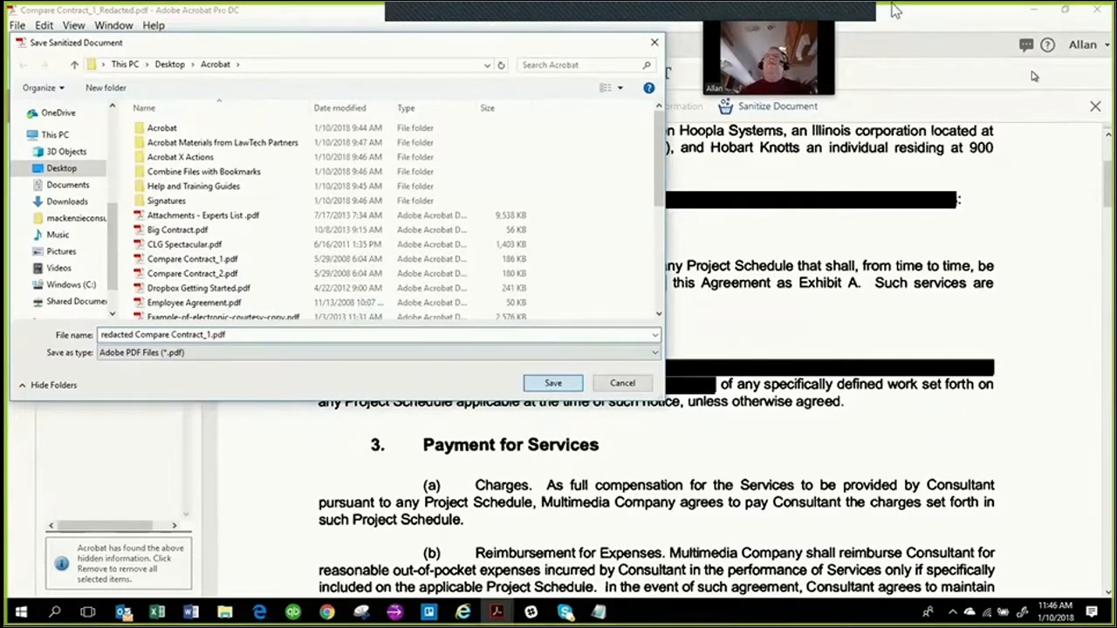
key("Return")
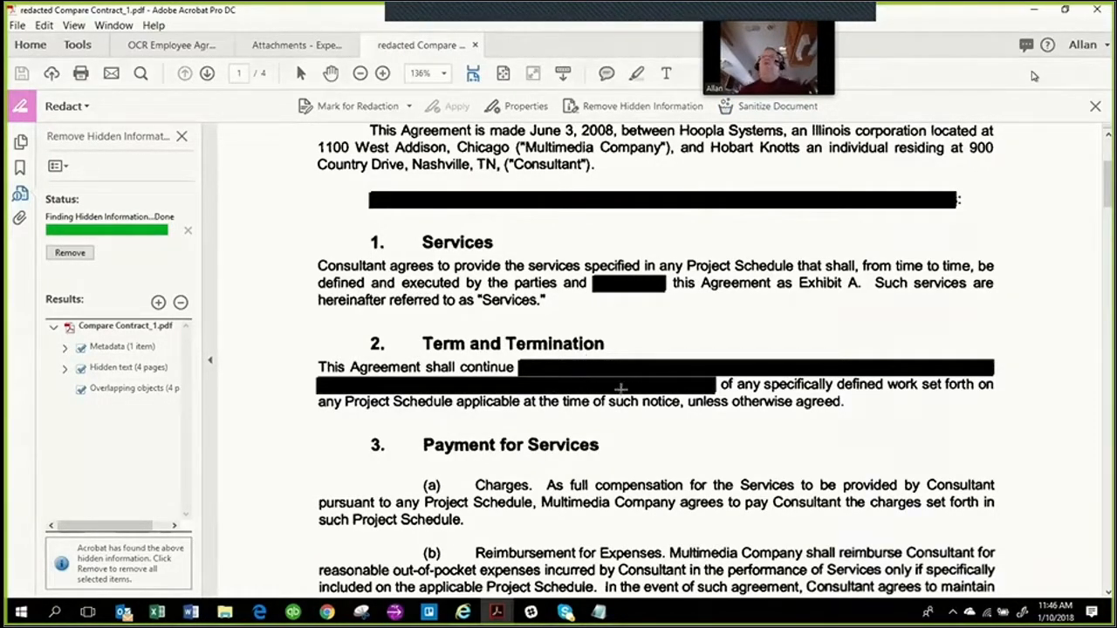
left_click(771, 108)
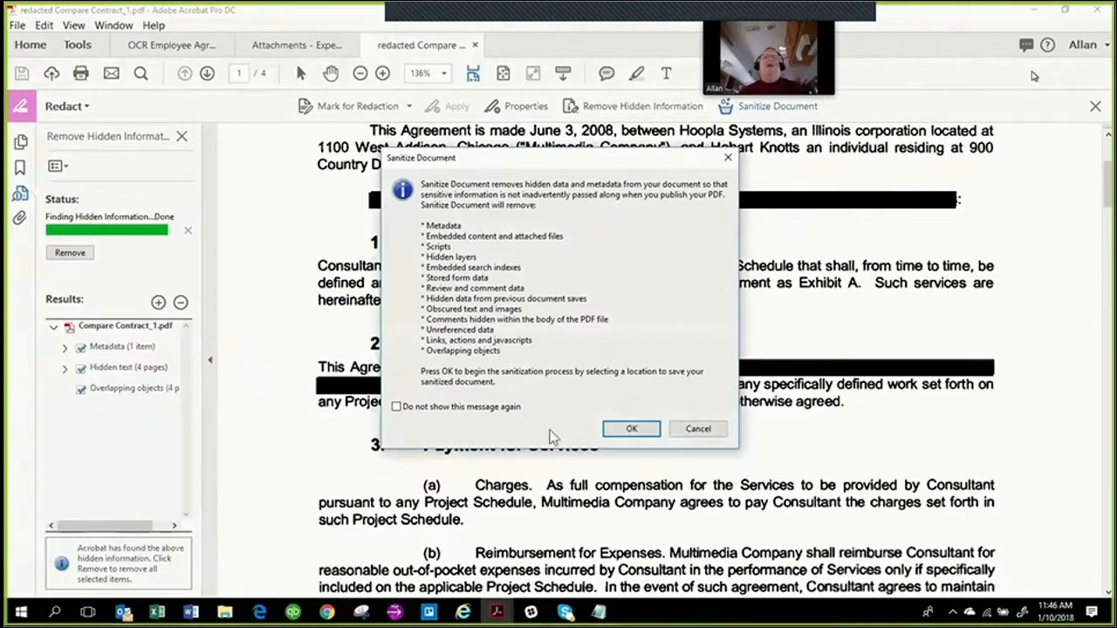
left_click(638, 433)
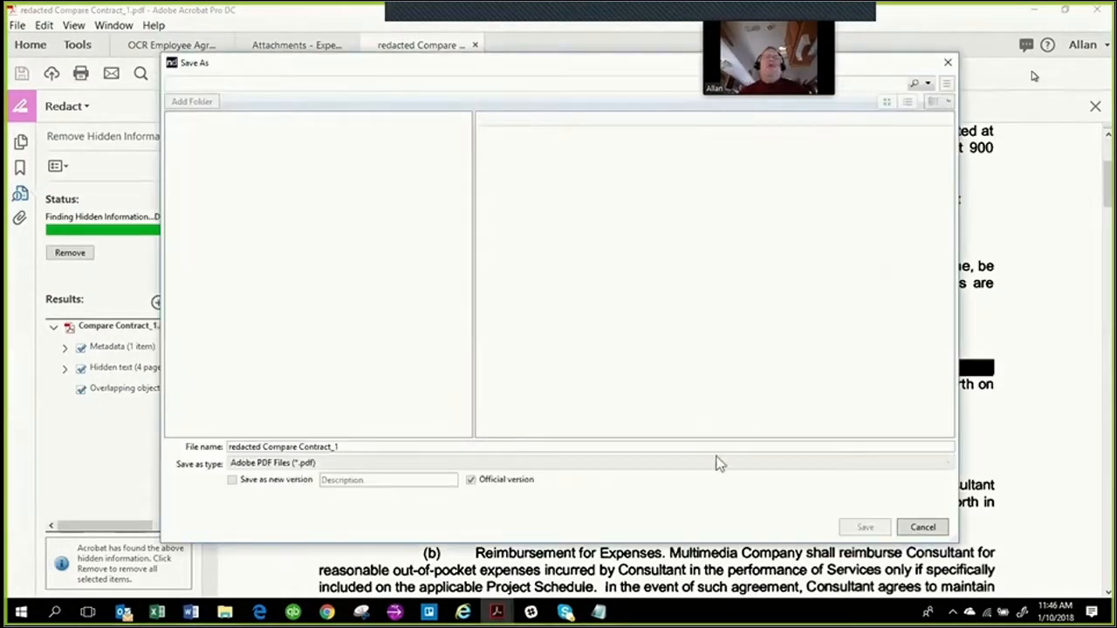
left_click(922, 526)
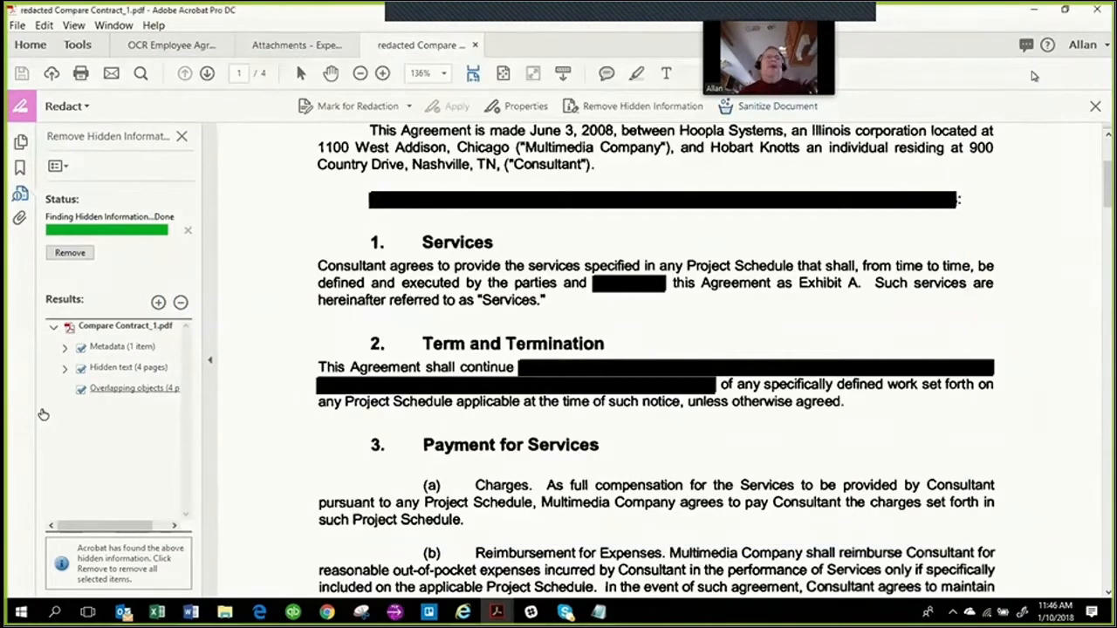
- Select the overlapping objects and hidden text entries in the hidden information results to examine them
left_click(126, 391)
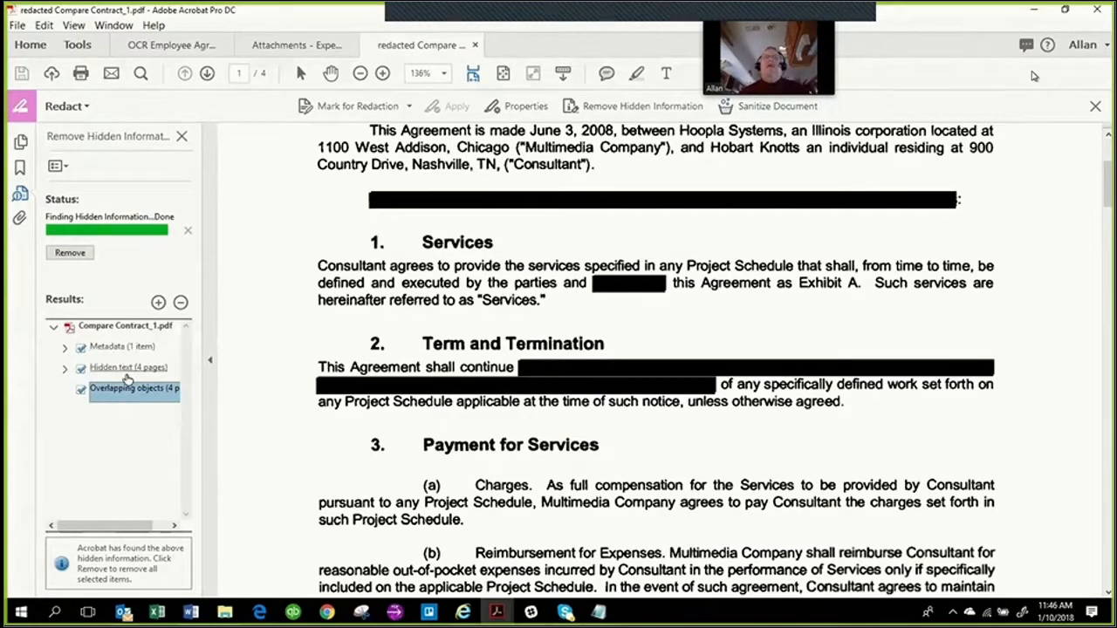
left_click(126, 371)
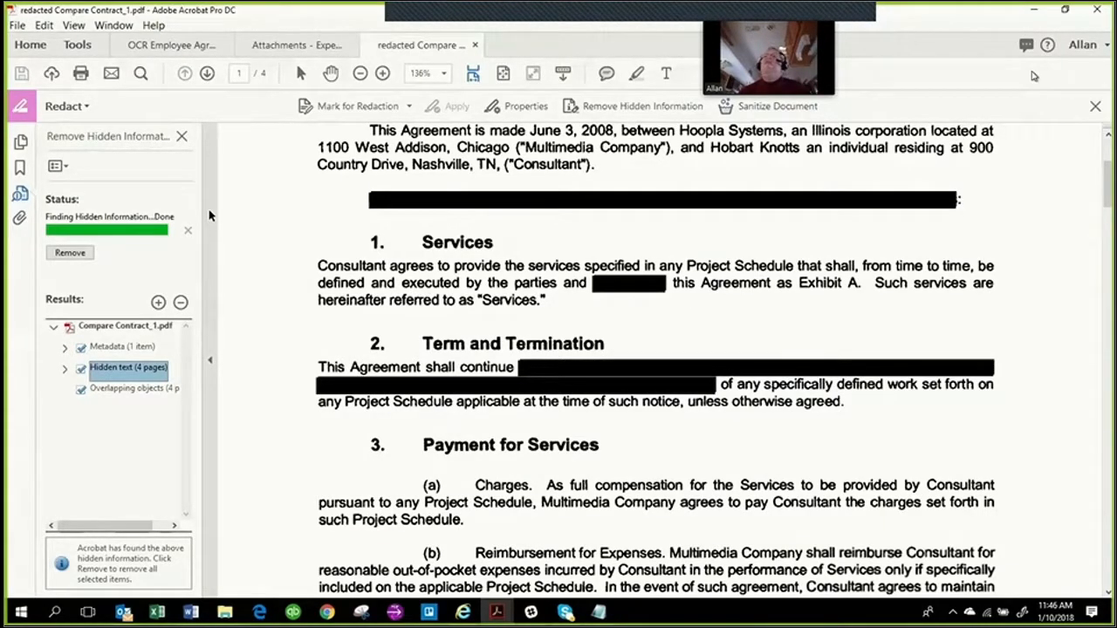
- Open "Form Complex Application Form.pdf" from the desktop Acrobat folder
left_click(1036, 10)
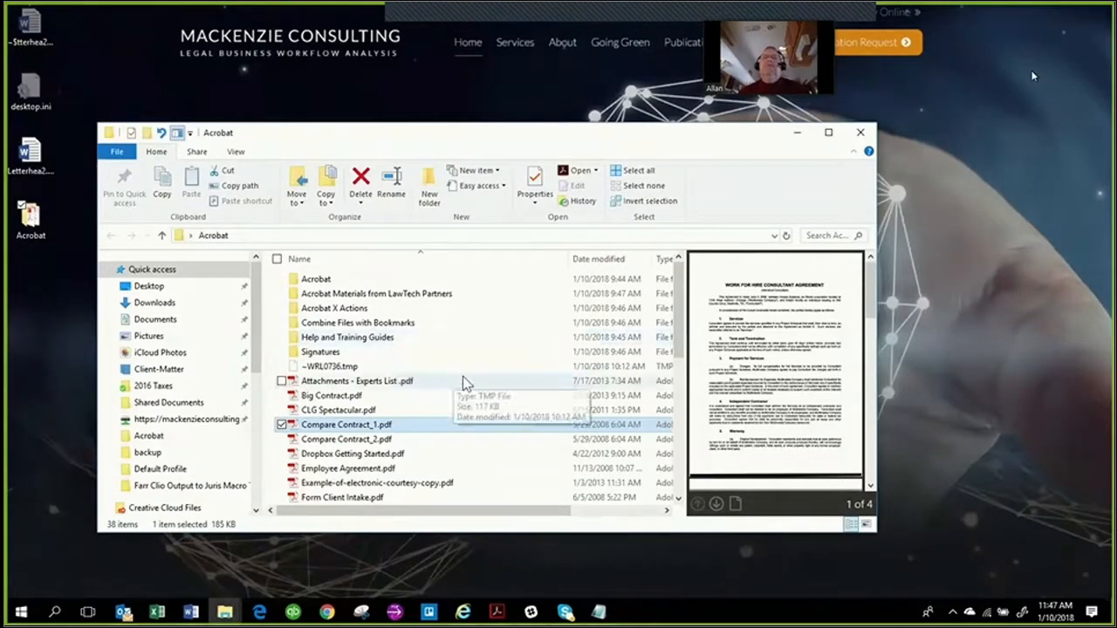
scroll(464, 378, "down", 2)
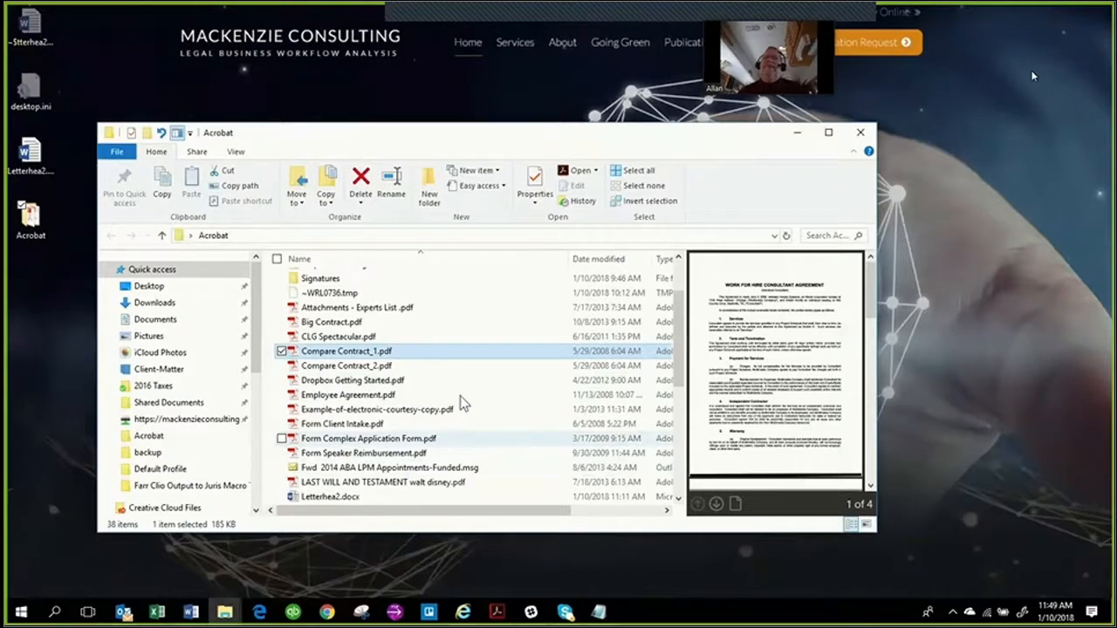
scroll(537, 359, "up", 2)
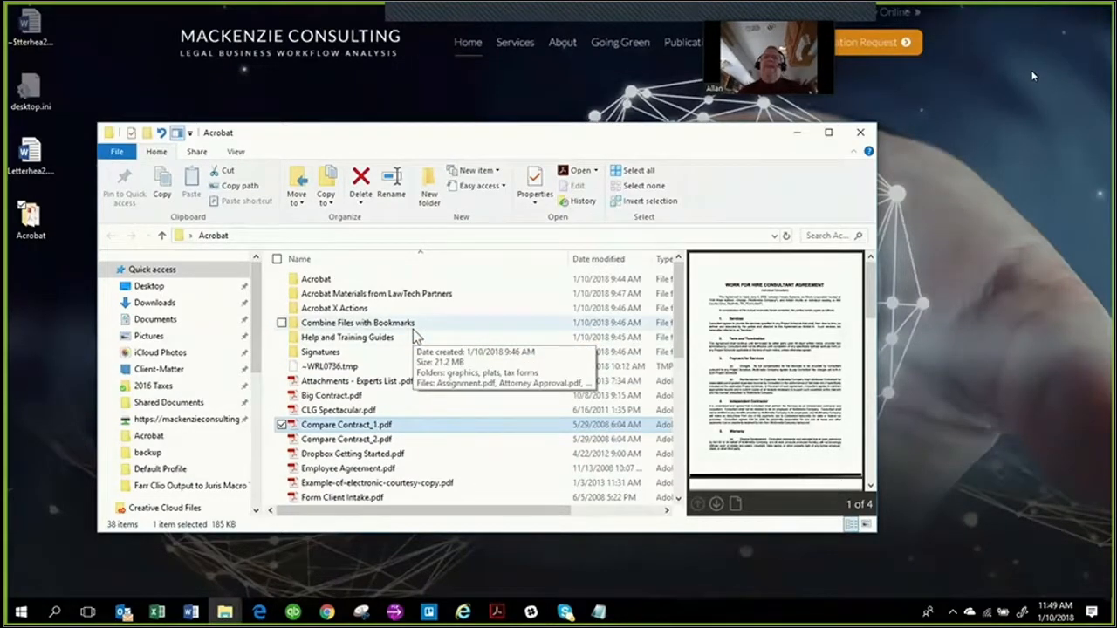
scroll(504, 459, "down", 2)
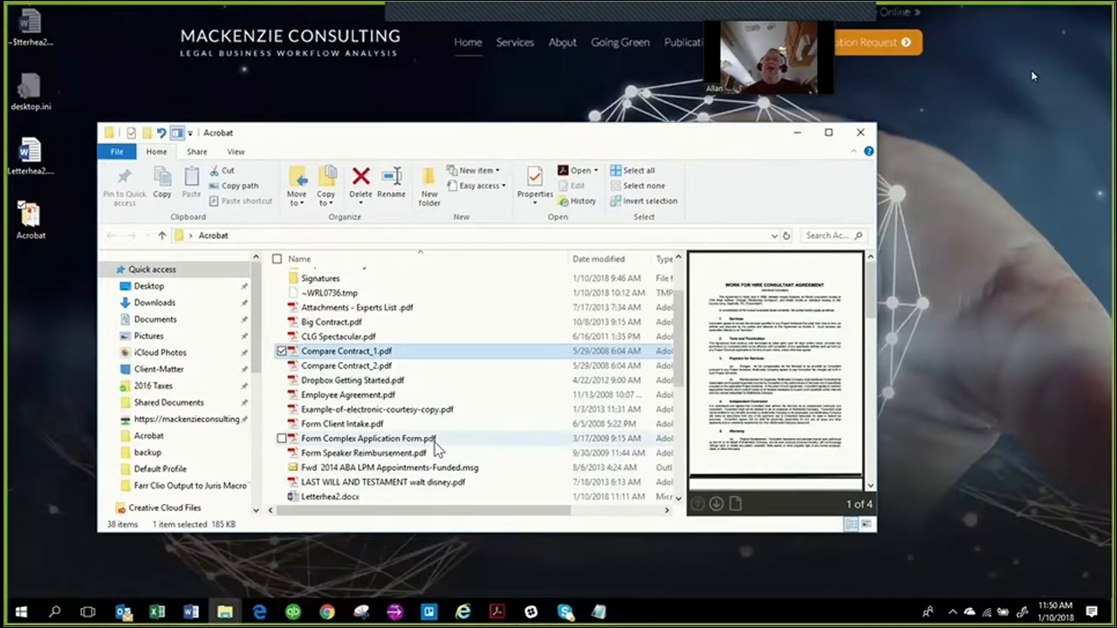
left_click(437, 445)
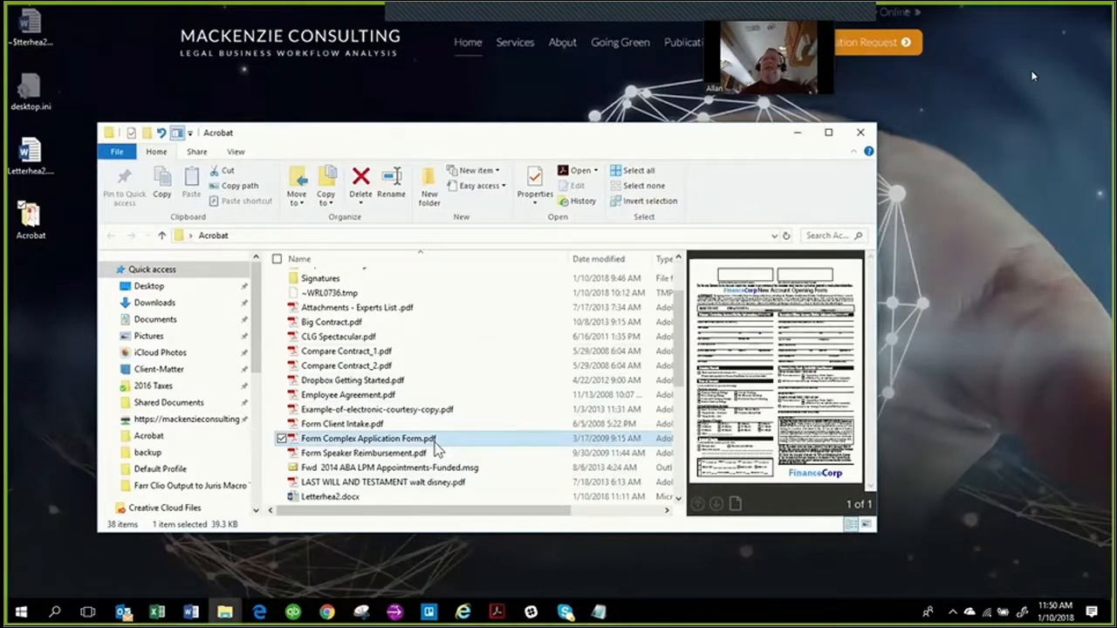
double_click(420, 443)
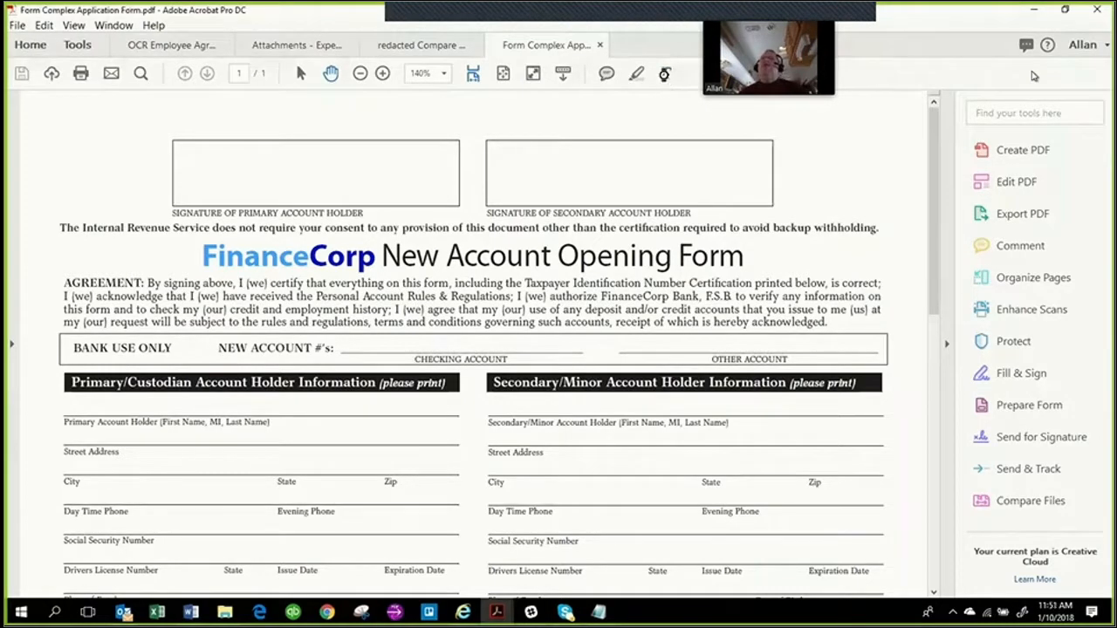
- Prepare the FinanceCorp application as a fillable form using automatic field detection
left_click(664, 74)
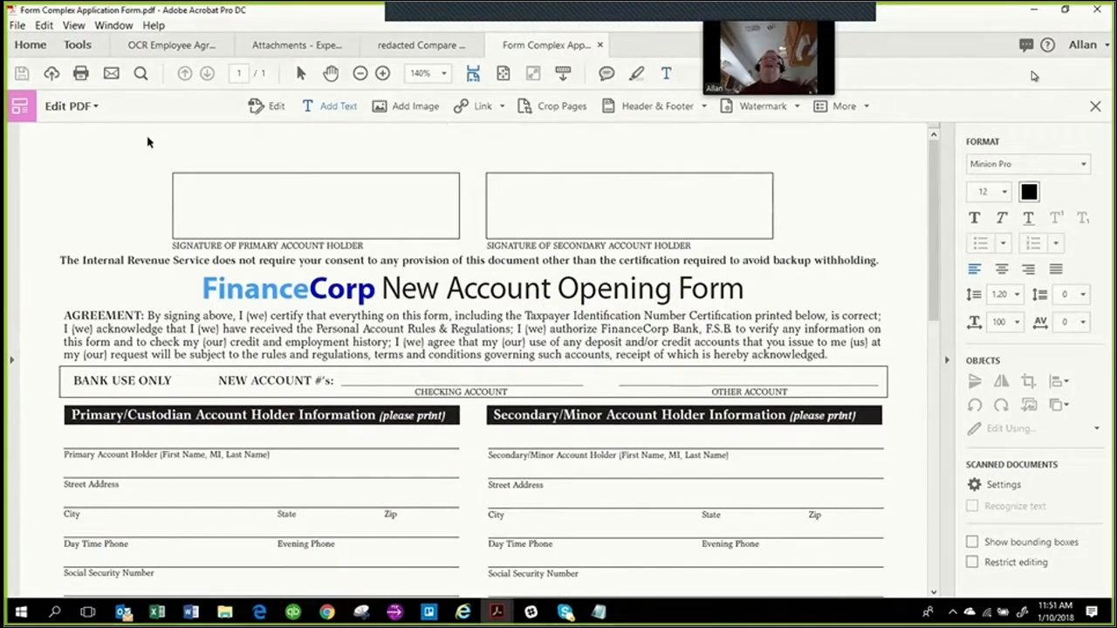
left_click(21, 107)
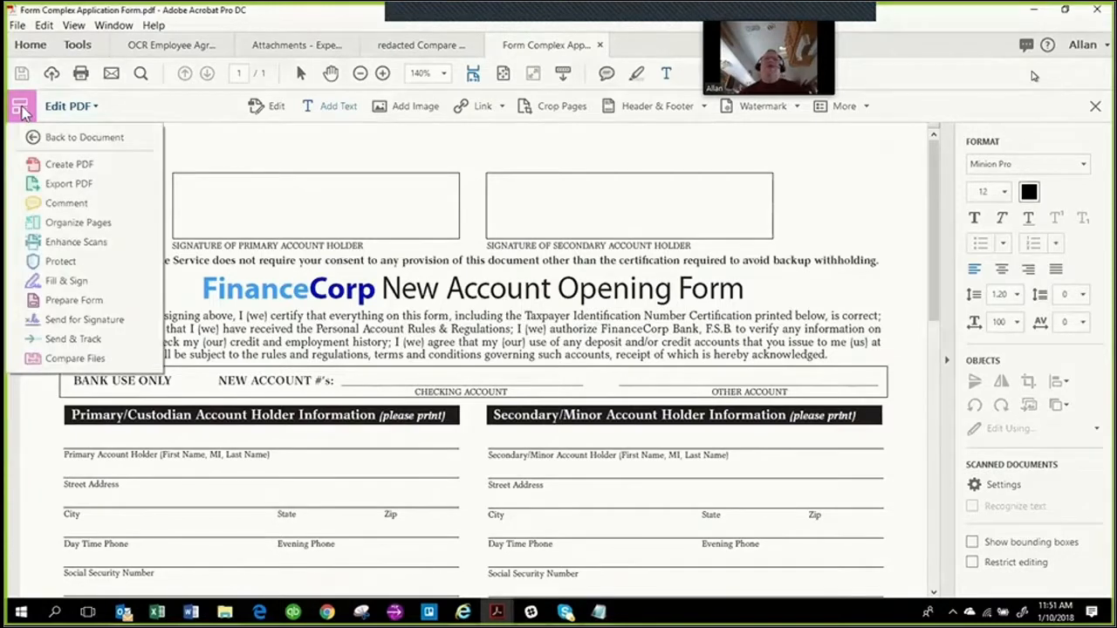
left_click(74, 299)
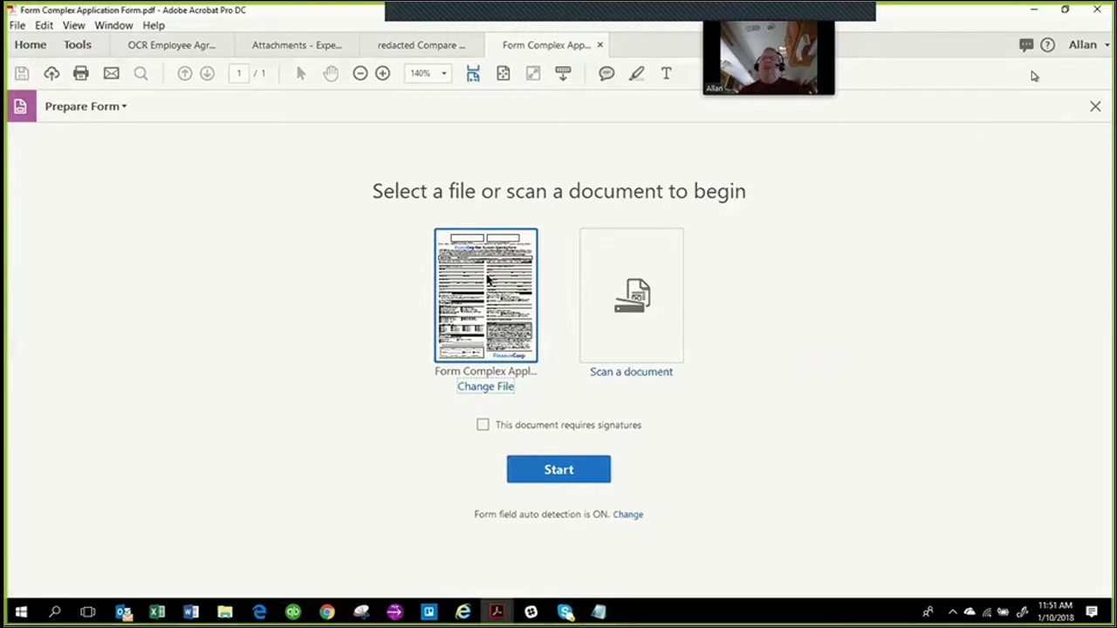
left_click(552, 476)
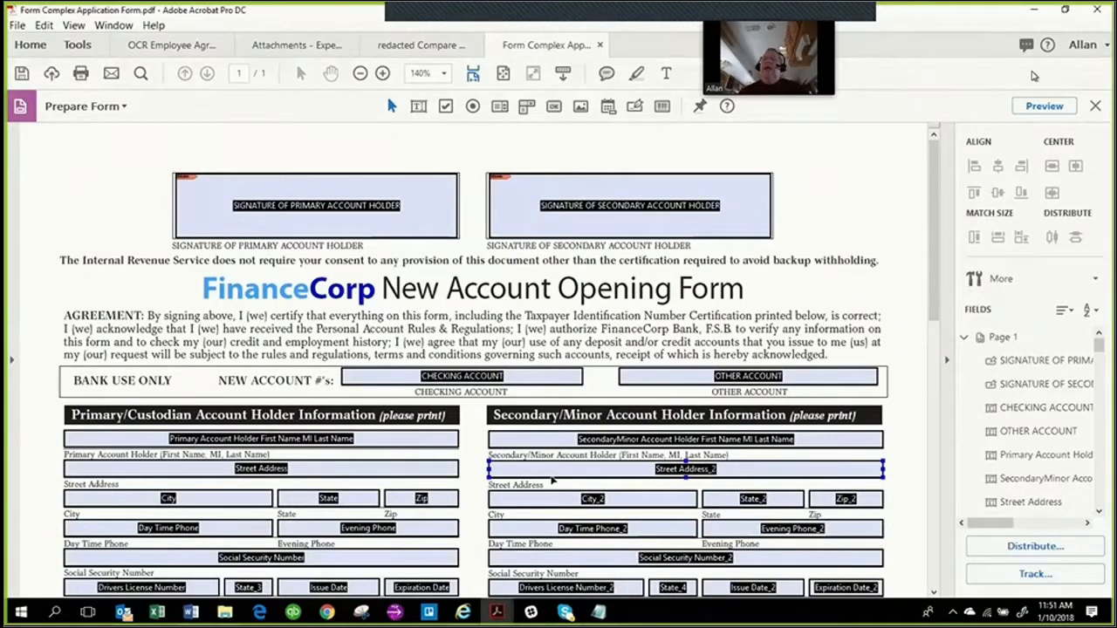
left_click(567, 439)
left_click(617, 463)
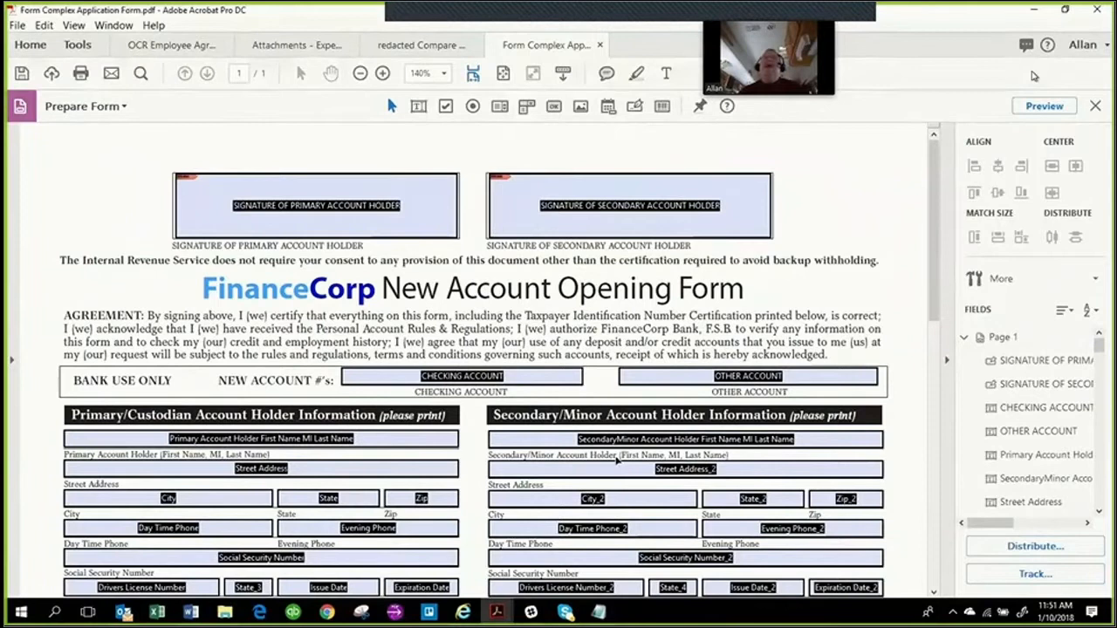
left_click(117, 106)
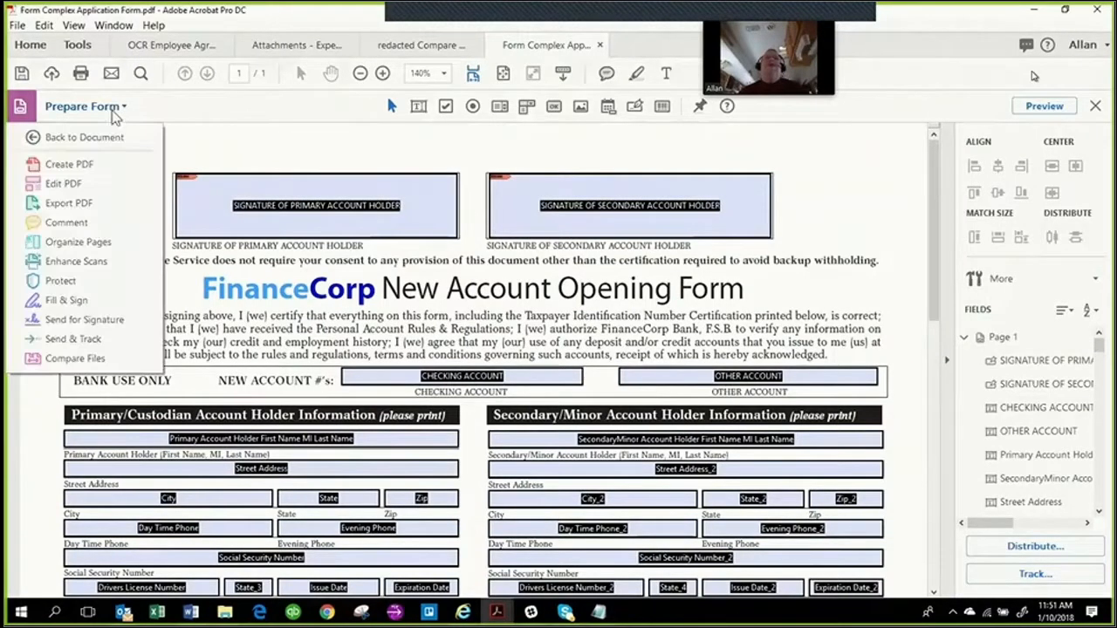
left_click(395, 137)
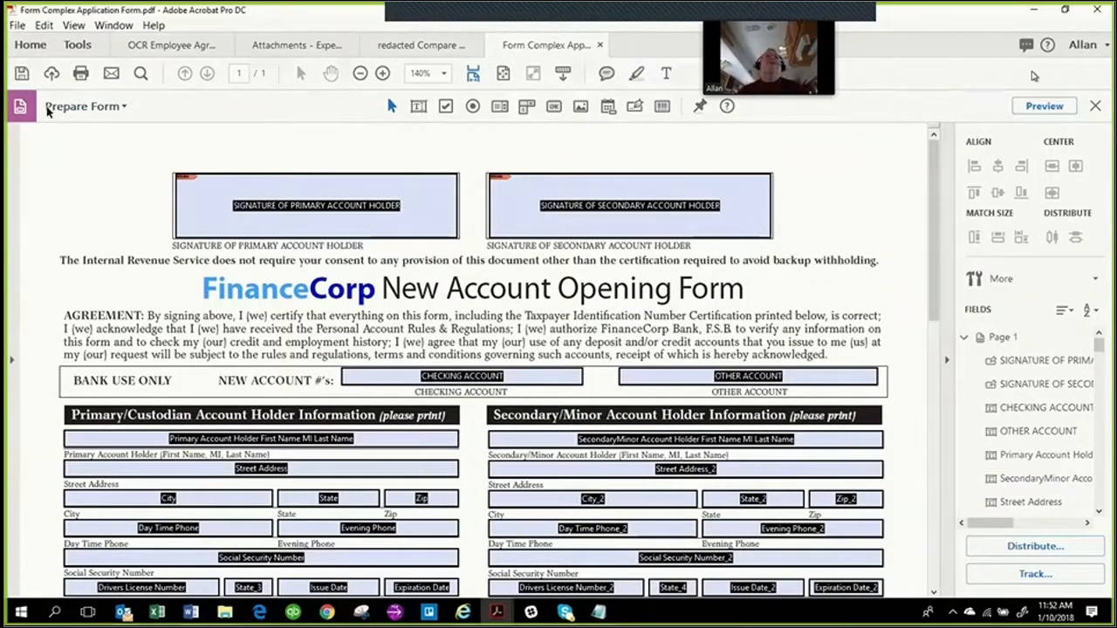
left_click(70, 108)
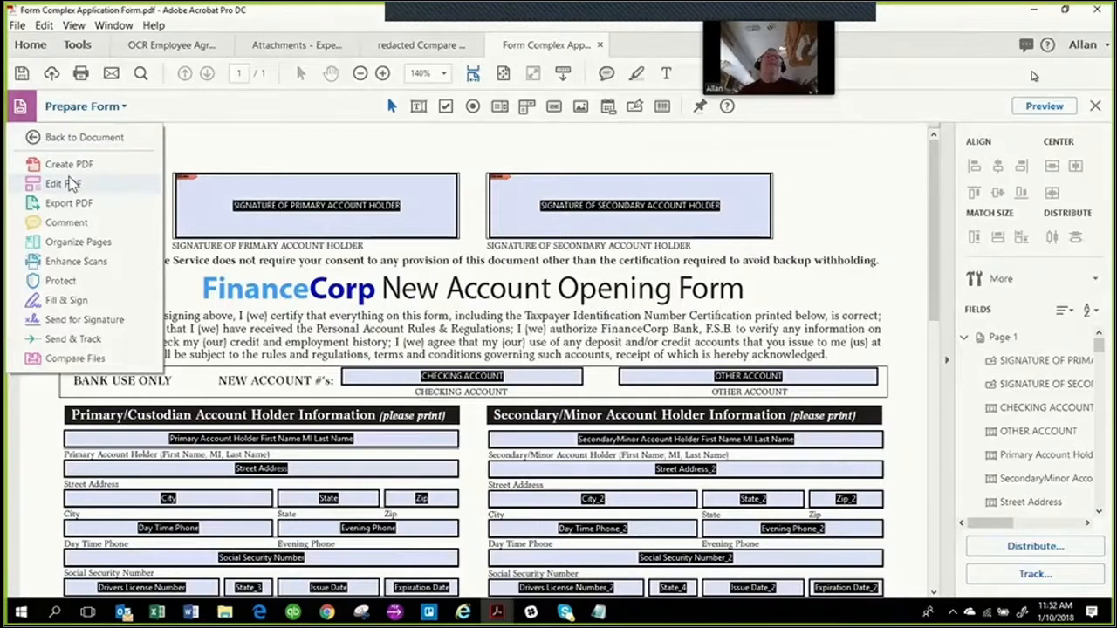
left_click(61, 183)
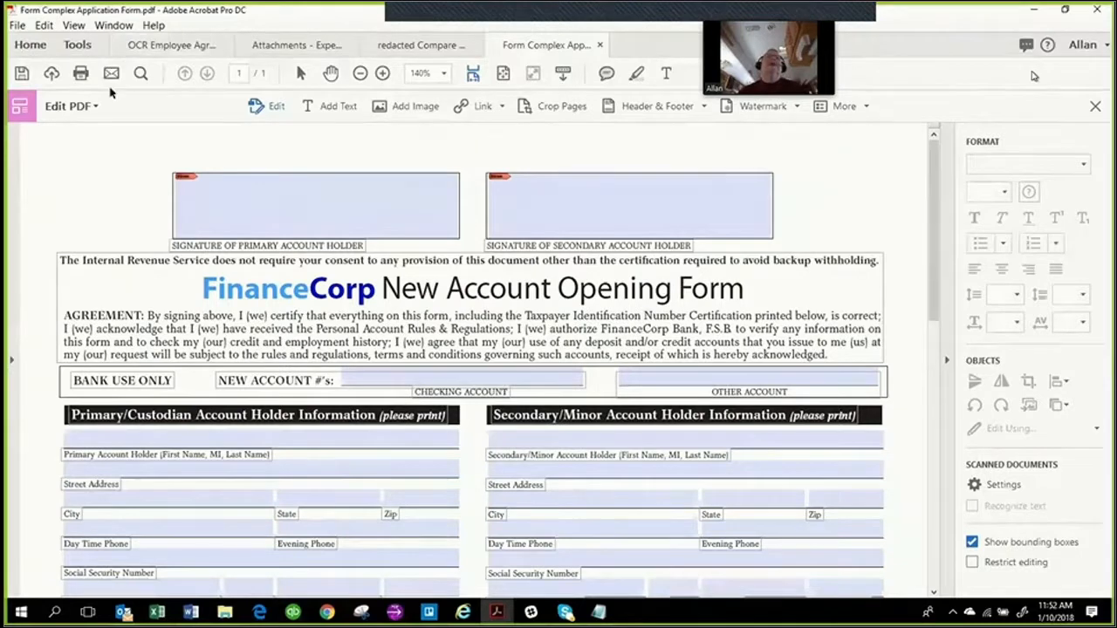
left_click(29, 46)
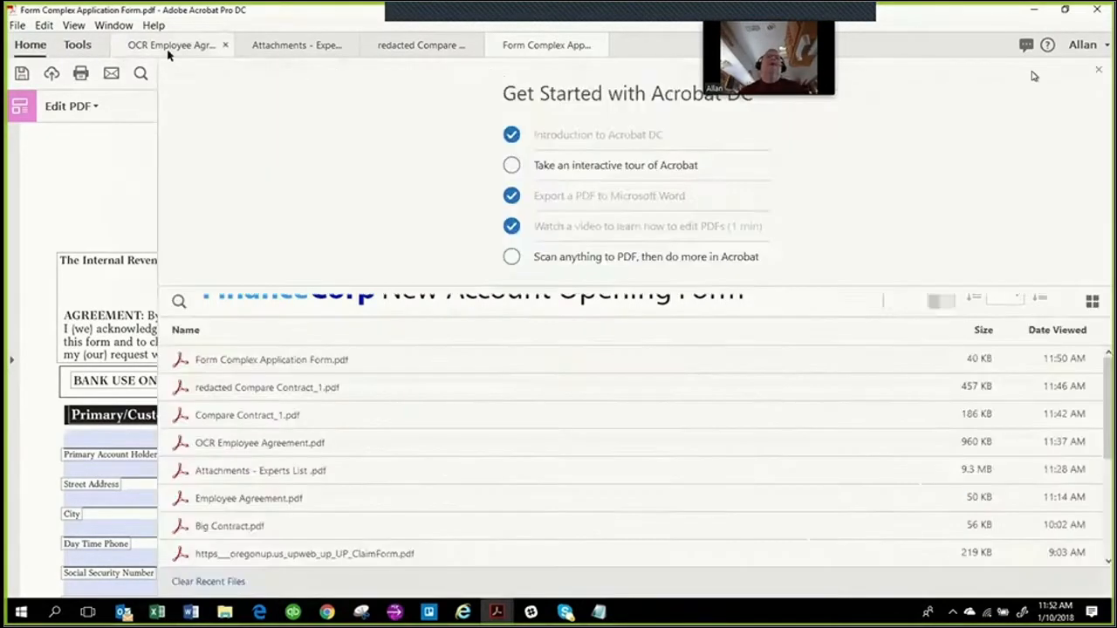
left_click(211, 47)
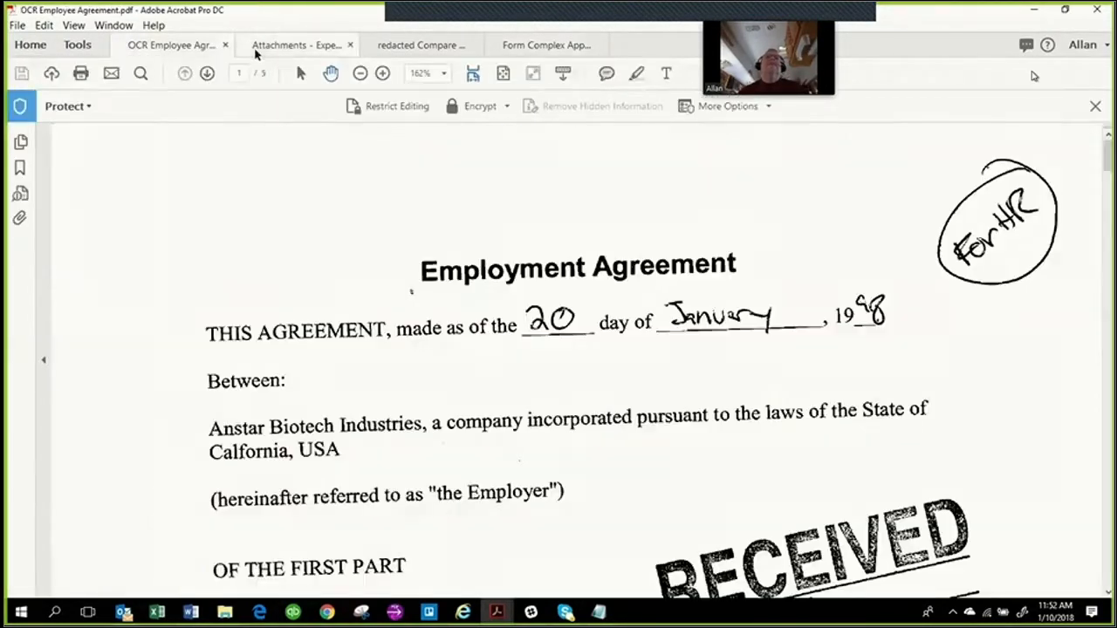
left_click(541, 48)
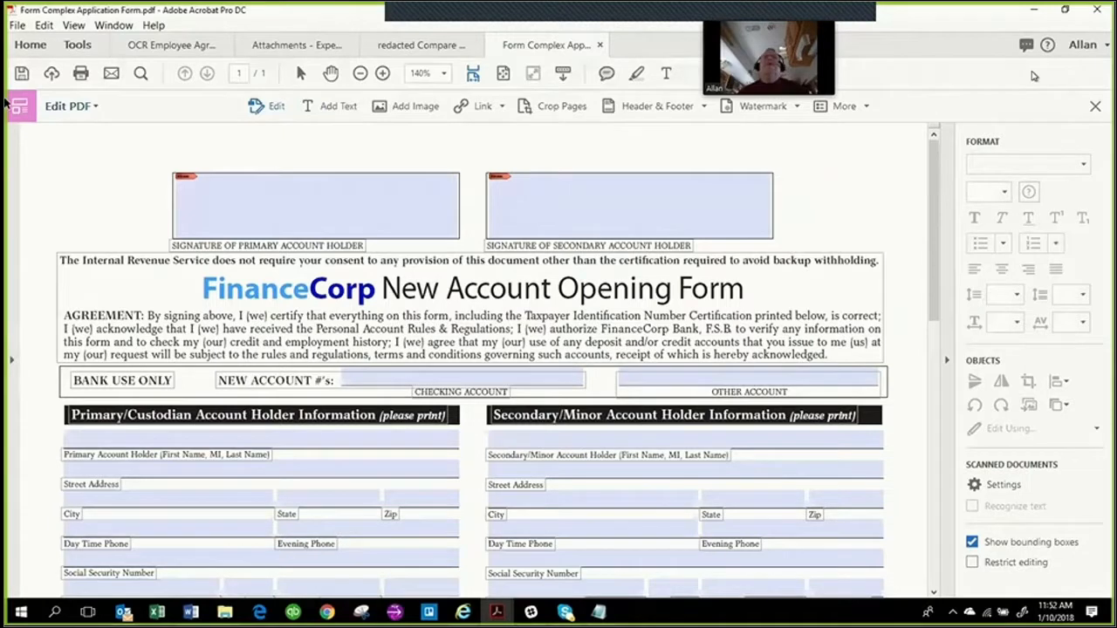
left_click(74, 109)
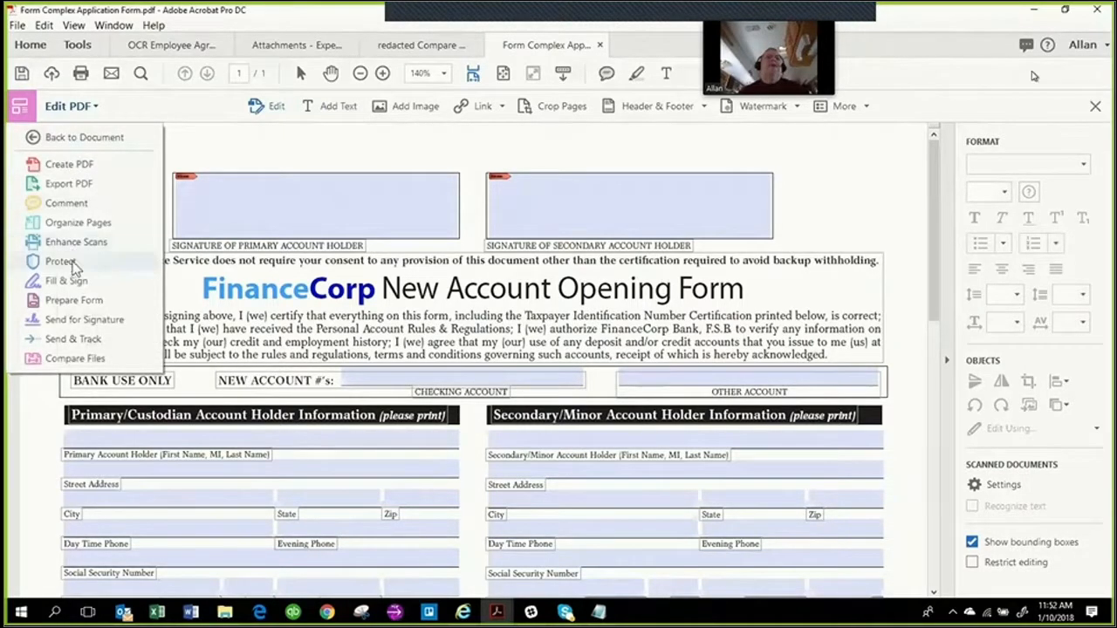
left_click(74, 297)
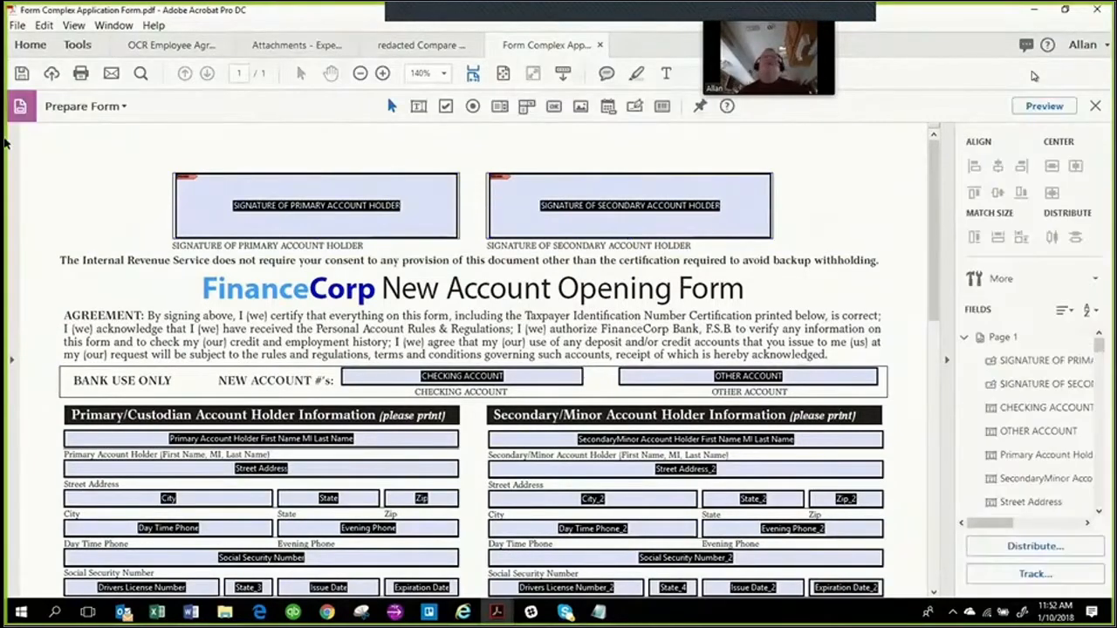
left_click(79, 27)
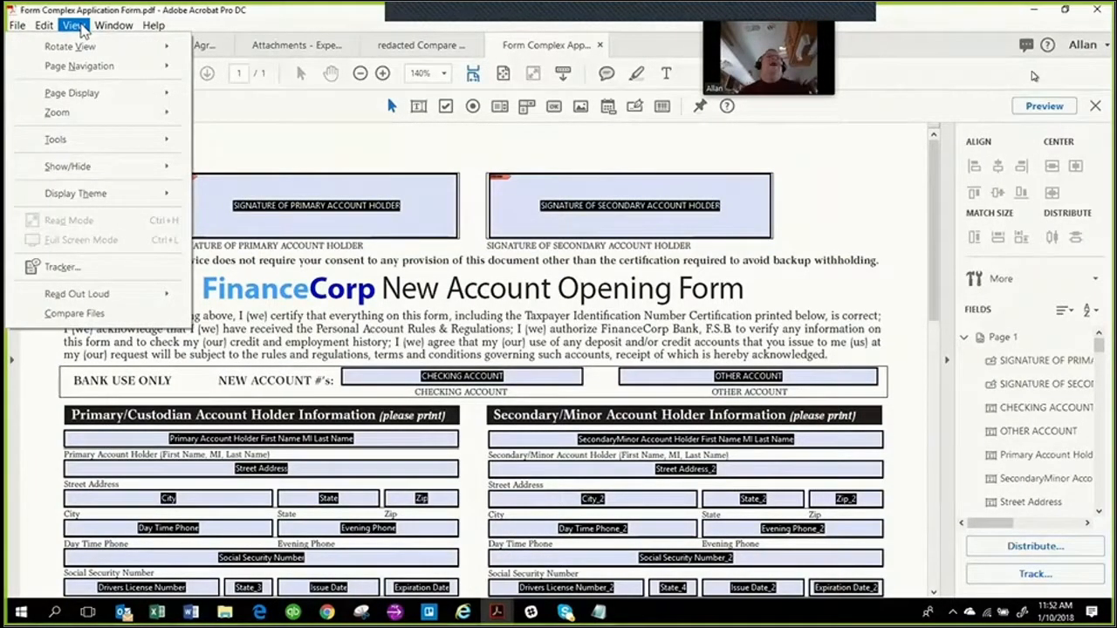
mouse_move(82, 73)
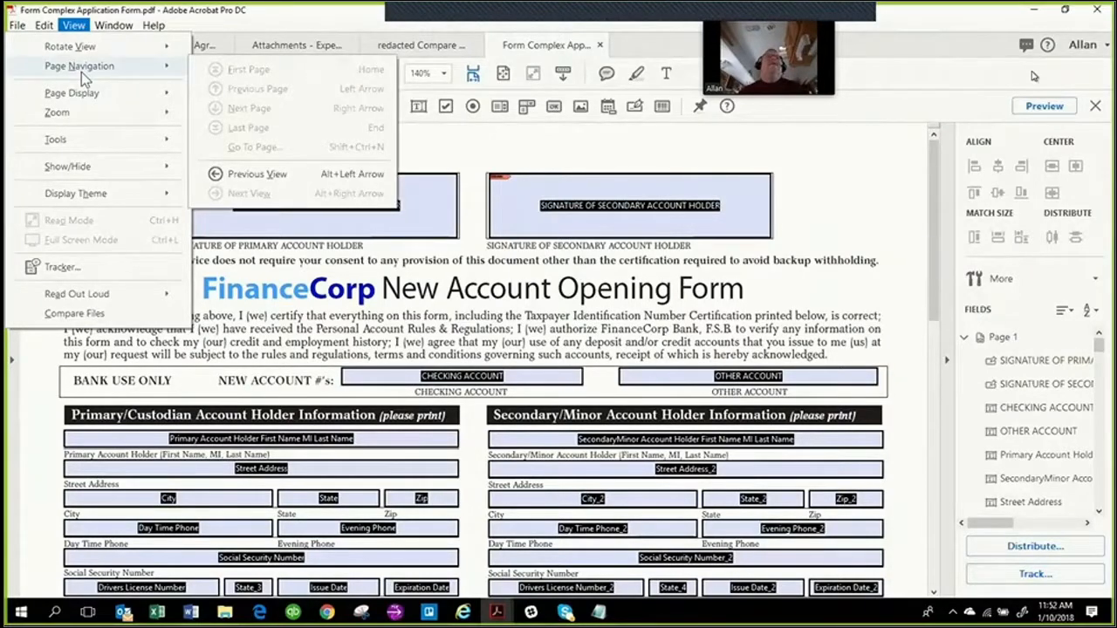
mouse_move(81, 99)
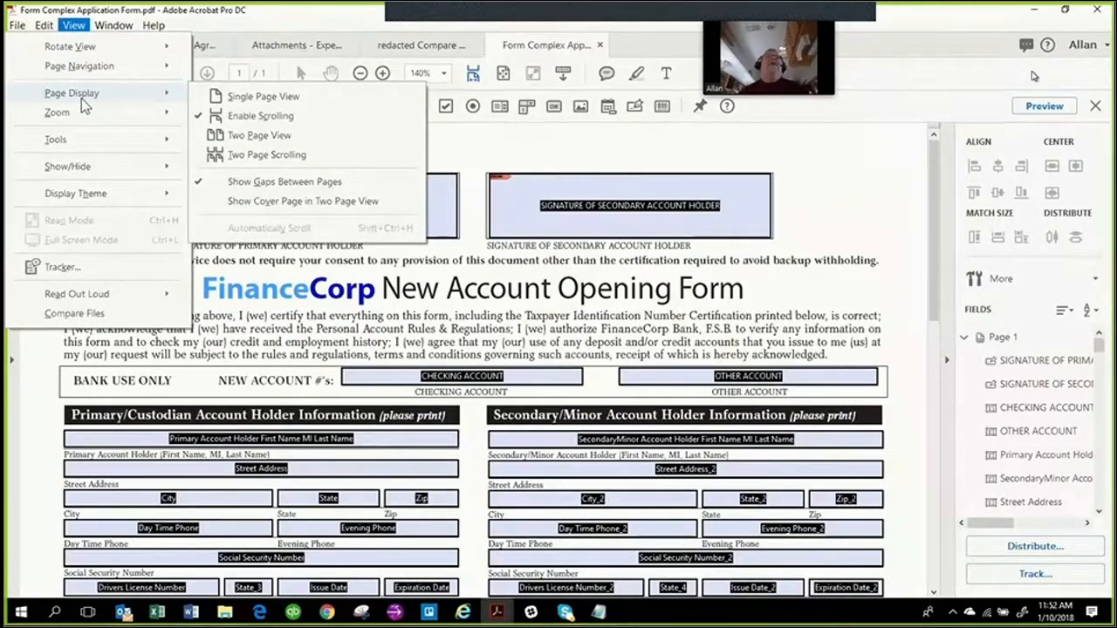
left_click(926, 145)
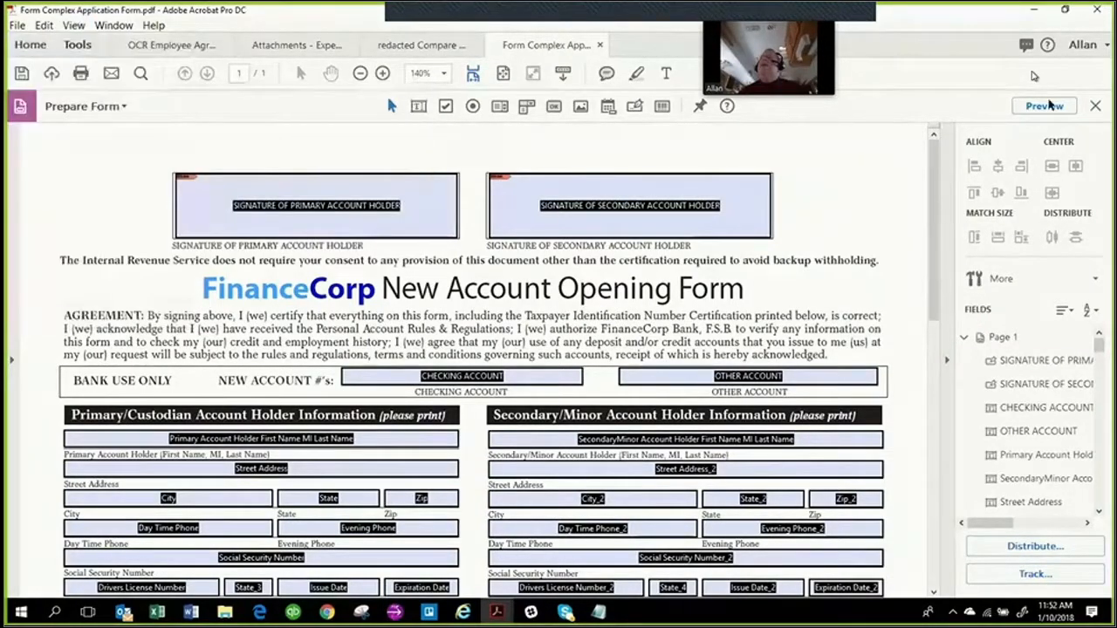
- Preview the fillable form and enter "zxcv" in the Checking Account and Other Account fields
left_click(1044, 106)
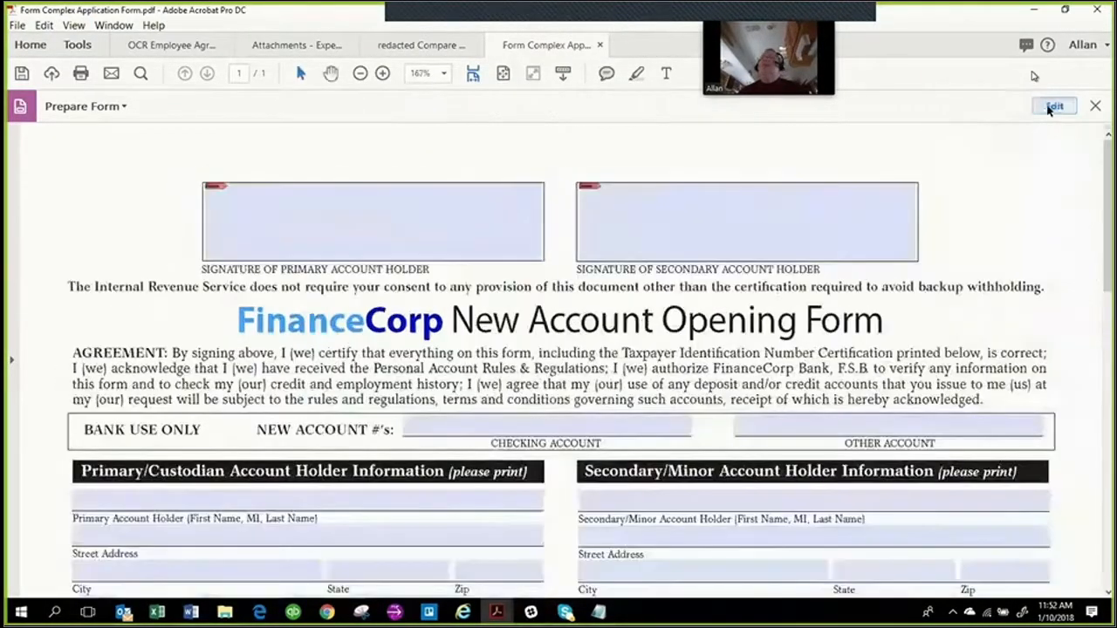
left_click(539, 429)
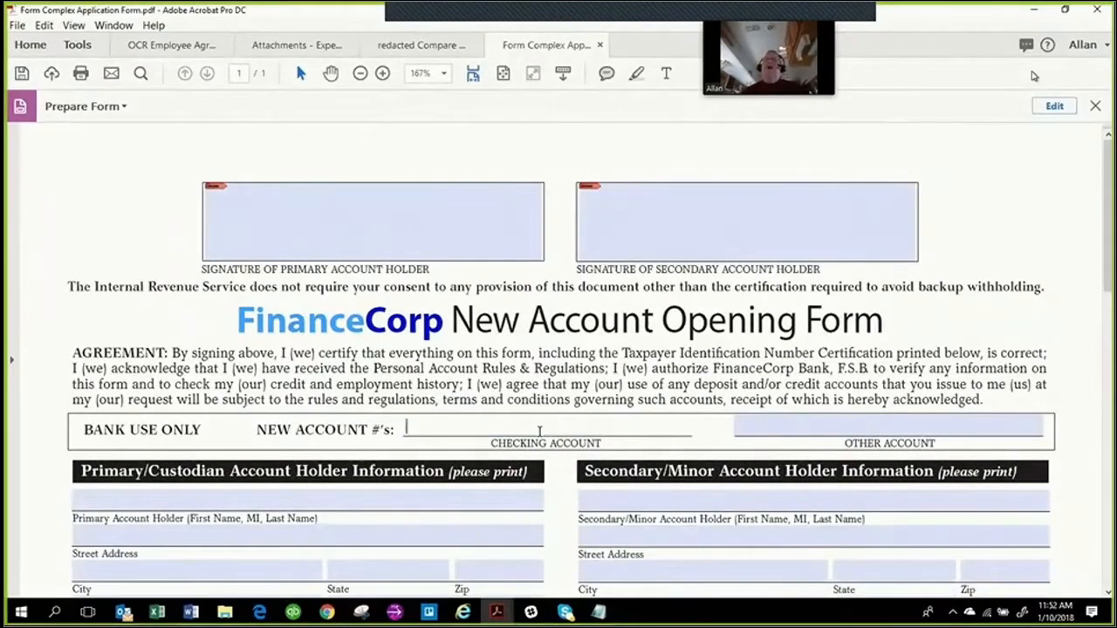
type("zxcv")
key("Tab")
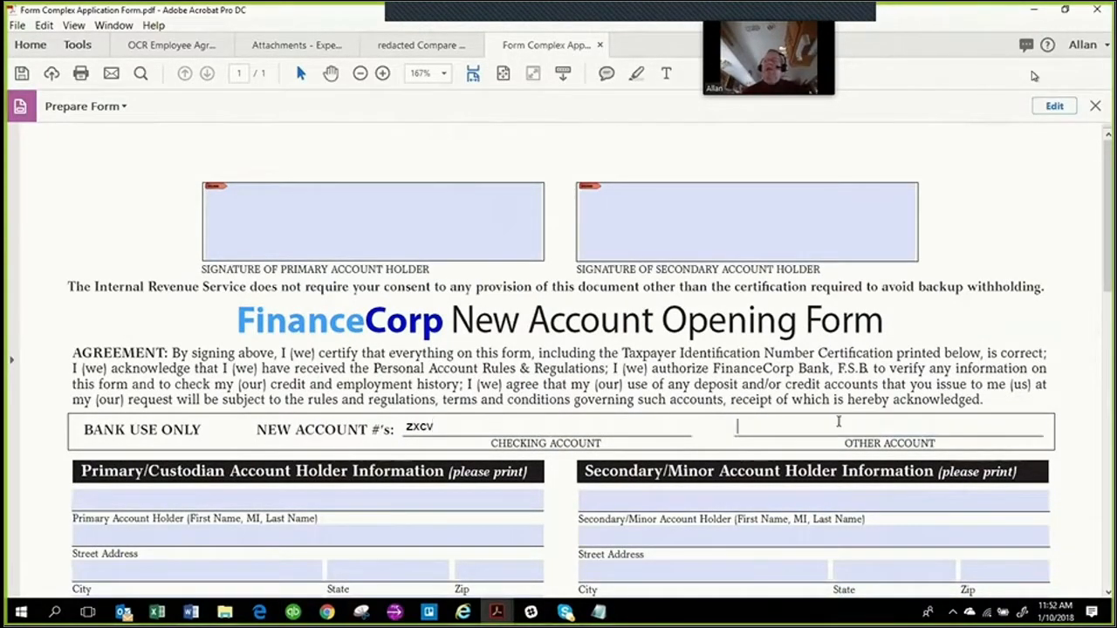
type("zxcv")
- Fill in the primary and secondary account holder name fields with the sample text "zxcv"
left_click(240, 497)
type("zxcv")
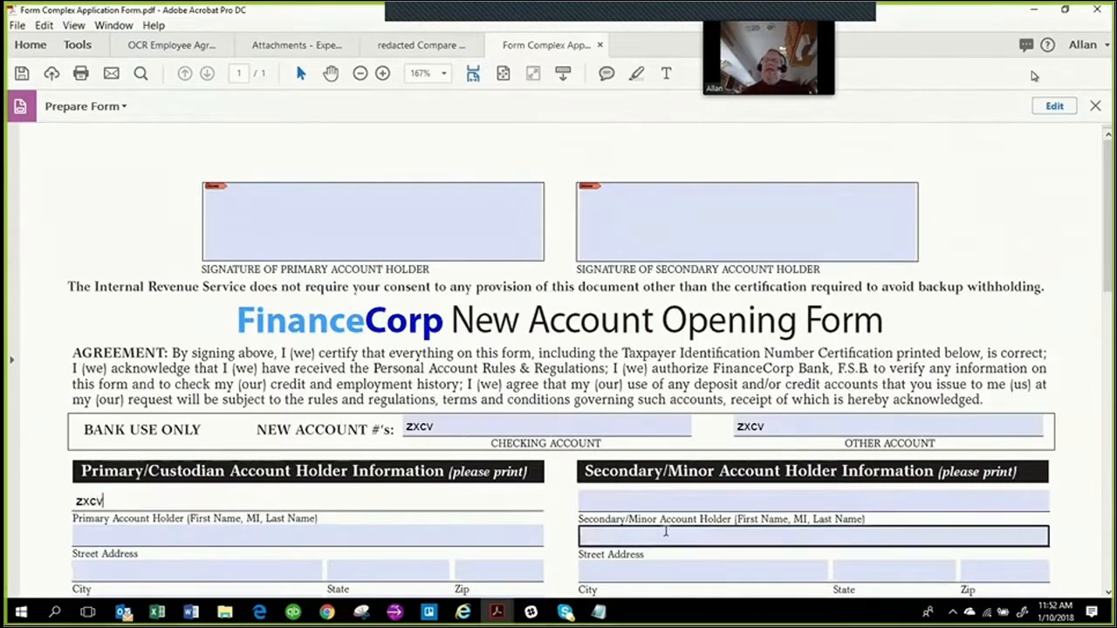
left_click(661, 499)
type("zxcv")
- Enter "zxcv" in the primary account holder's Street Address, City, State and Zip fields
left_click(514, 539)
type("zxcv")
left_click(628, 534)
left_click(223, 569)
type("zxcv")
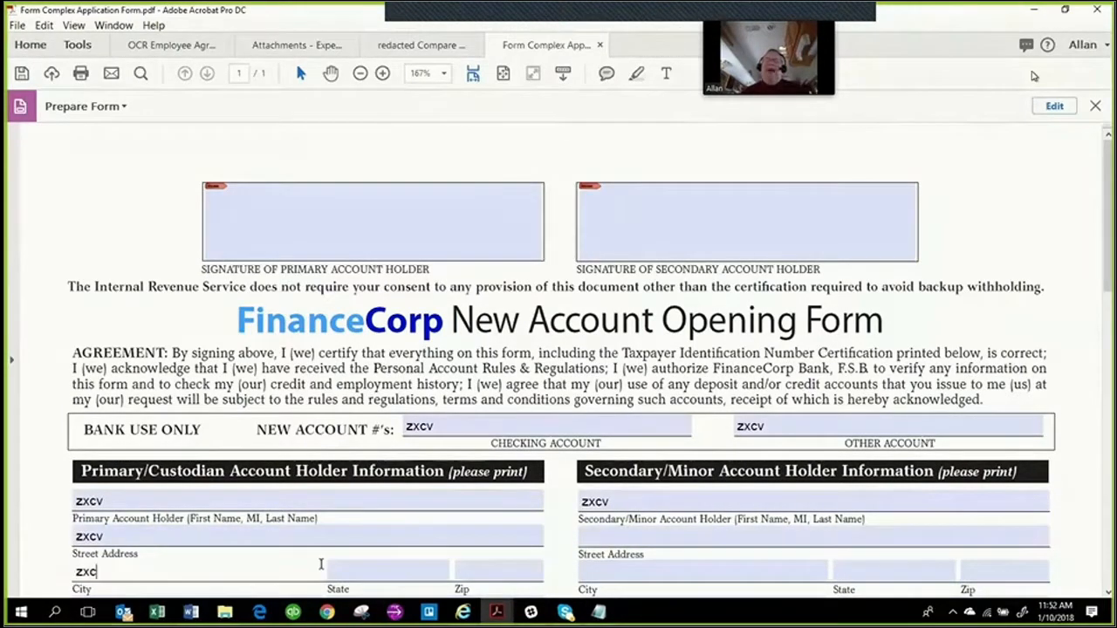
left_click(416, 573)
type("zxcv")
left_click(498, 568)
type("zxcv")
- Check further fields of the form, including the secondary holder's City and the primary holder's Evening Phone
scroll(762, 540, "down", 2)
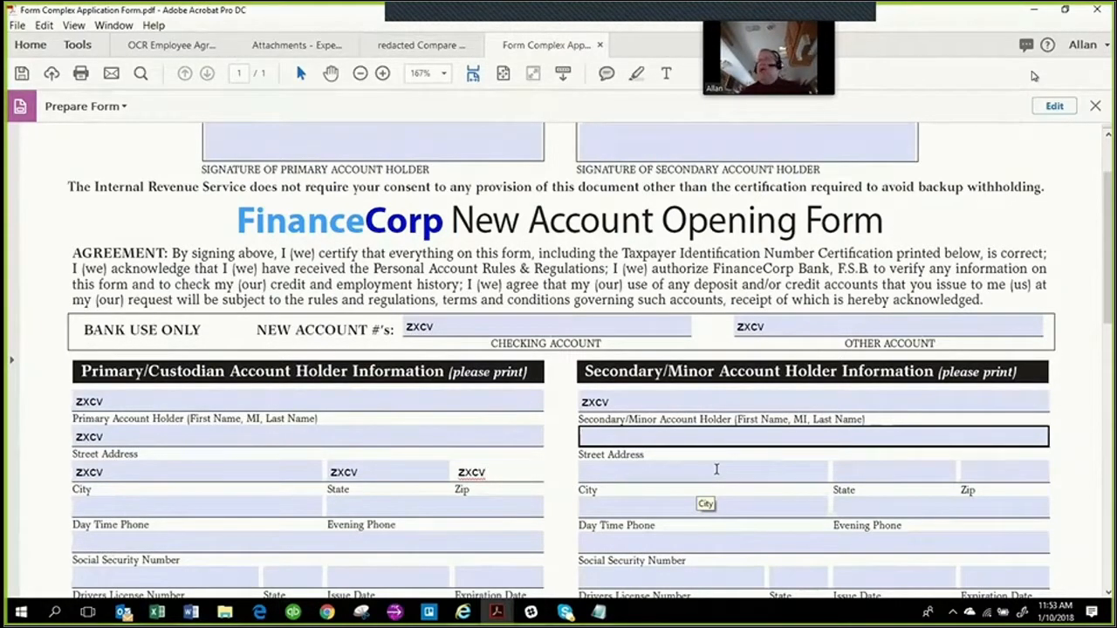
left_click(756, 467)
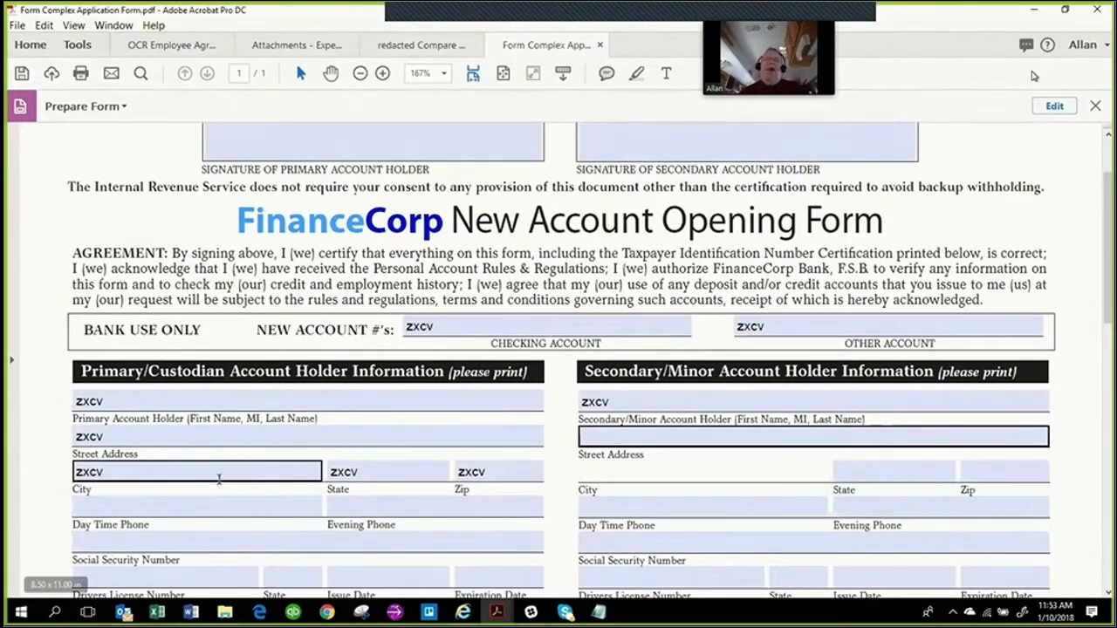
left_click(467, 506)
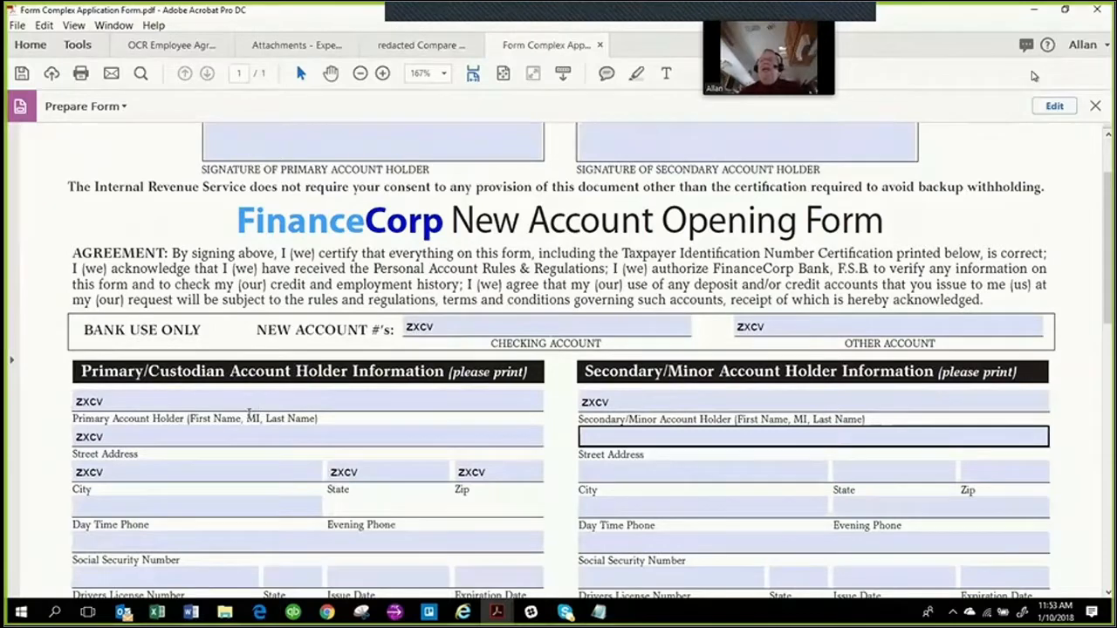
scroll(872, 331, "down", 2)
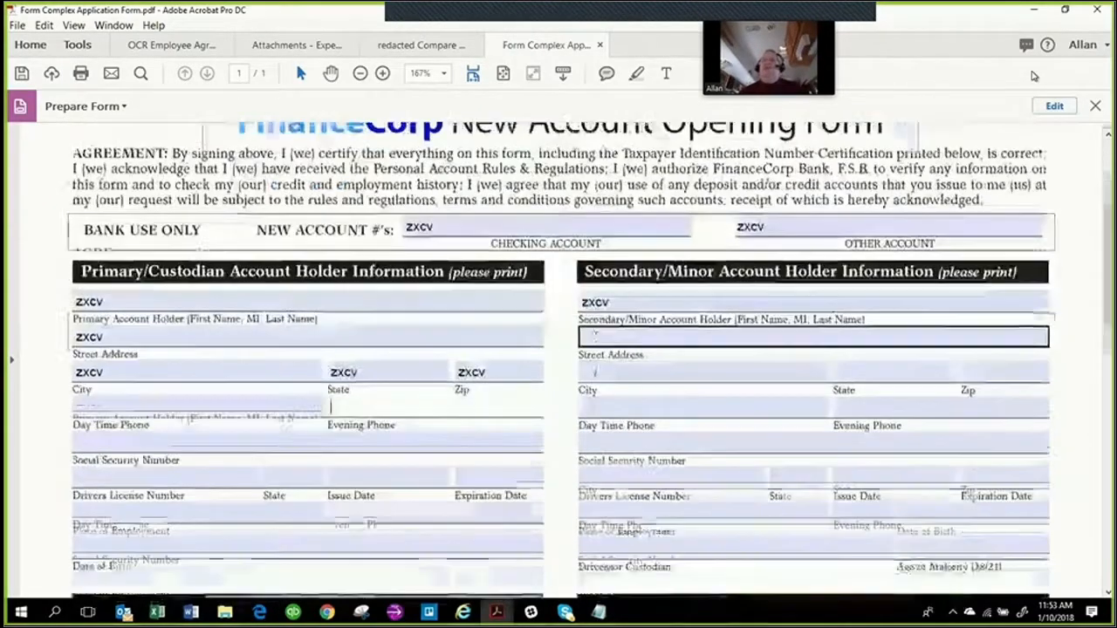
- In the primary holder's card request, mark the issue, ATM Card and add-new-account options, and enter "zxcvzxcv" as the Primary Account Holder
scroll(569, 467, "down", 4)
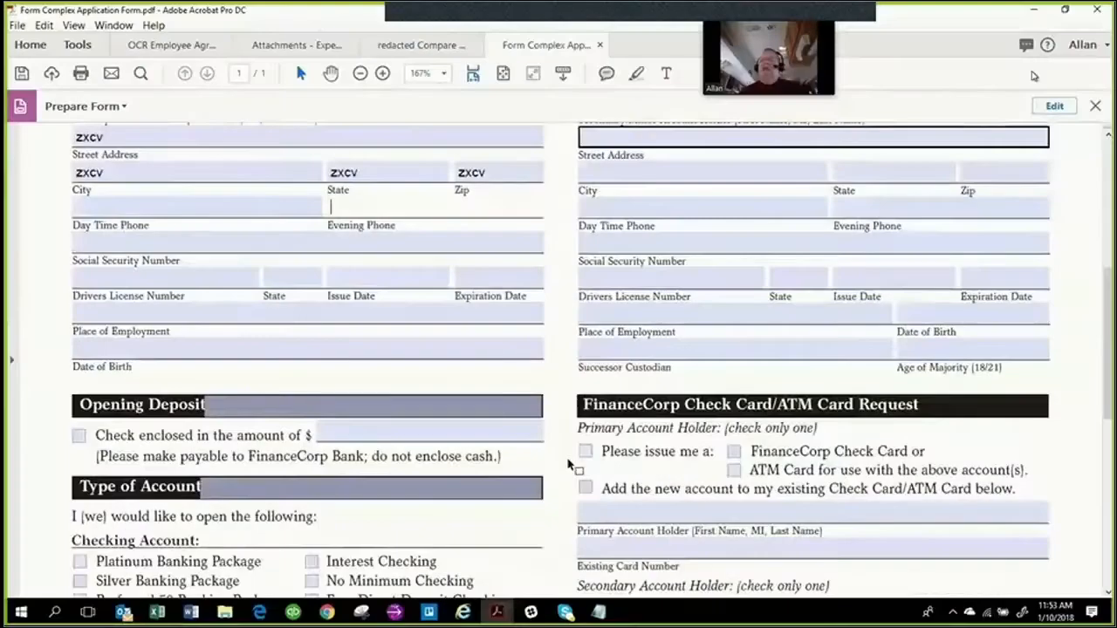
left_click(585, 451)
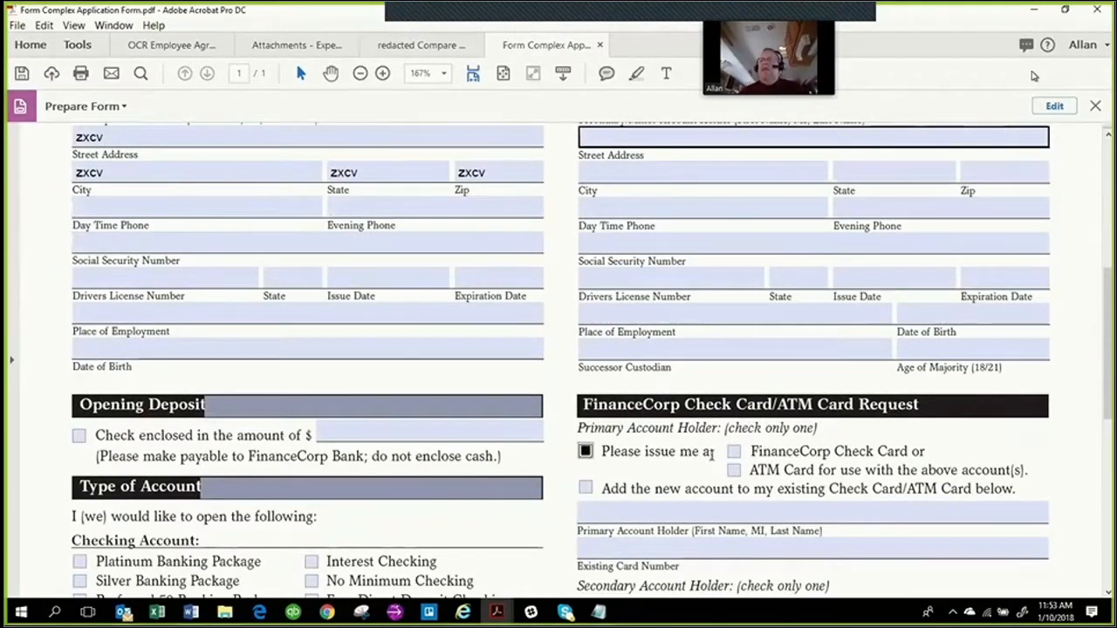
left_click(737, 460)
left_click(733, 471)
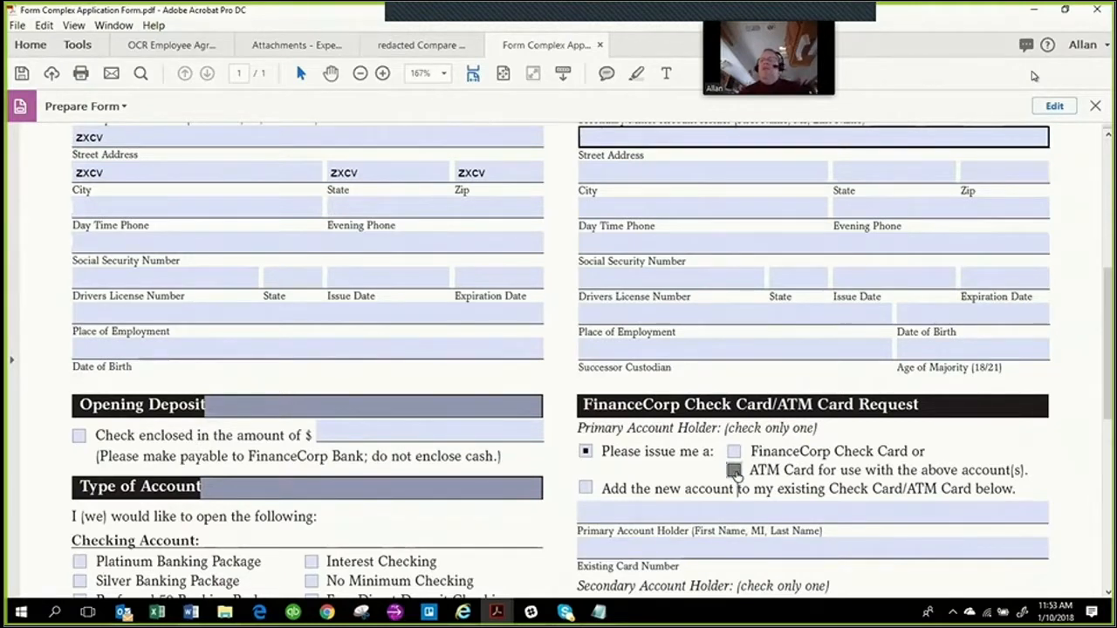
left_click(600, 499)
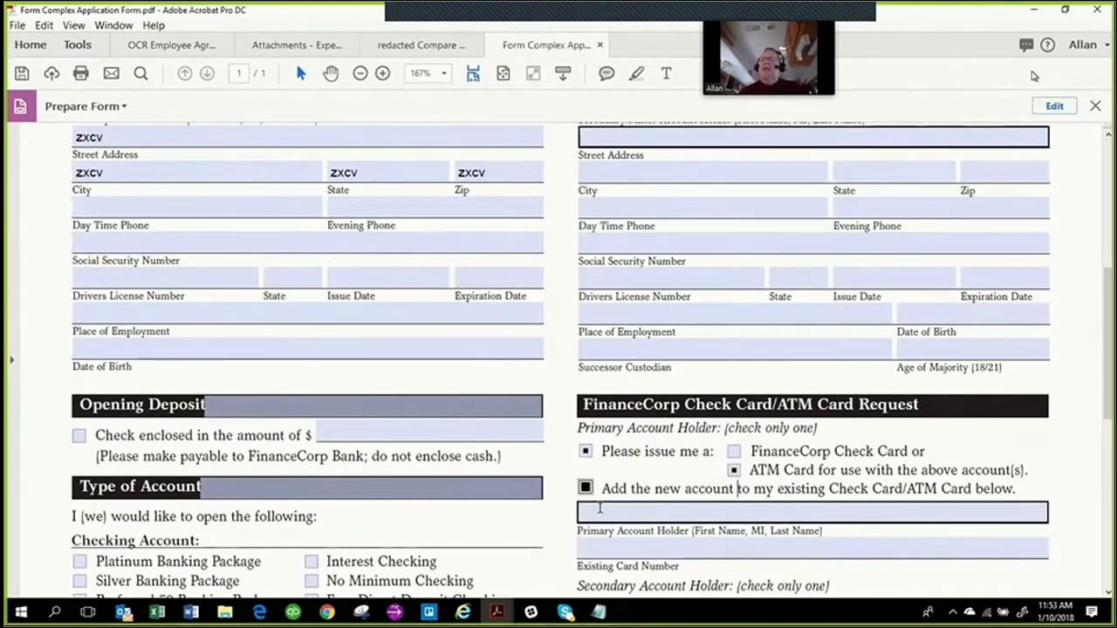
left_click(600, 508)
type("zxcvzxcv")
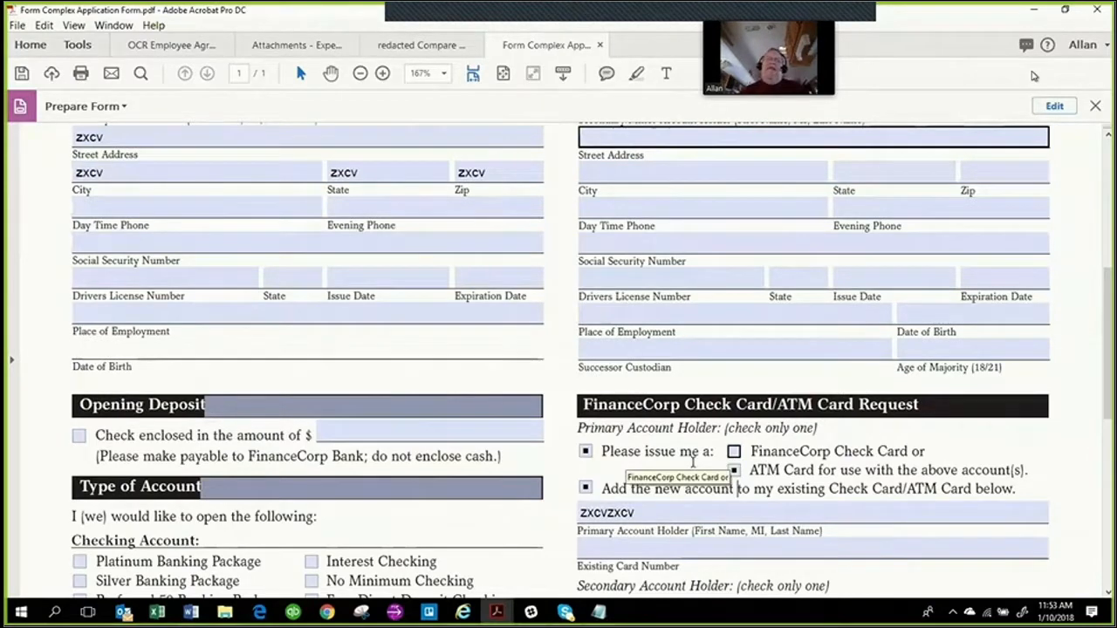
- Review the remaining form sections, including account types, the secondary holder's card request, printed checks and the taxpayer certification
scroll(675, 469, "down", 4)
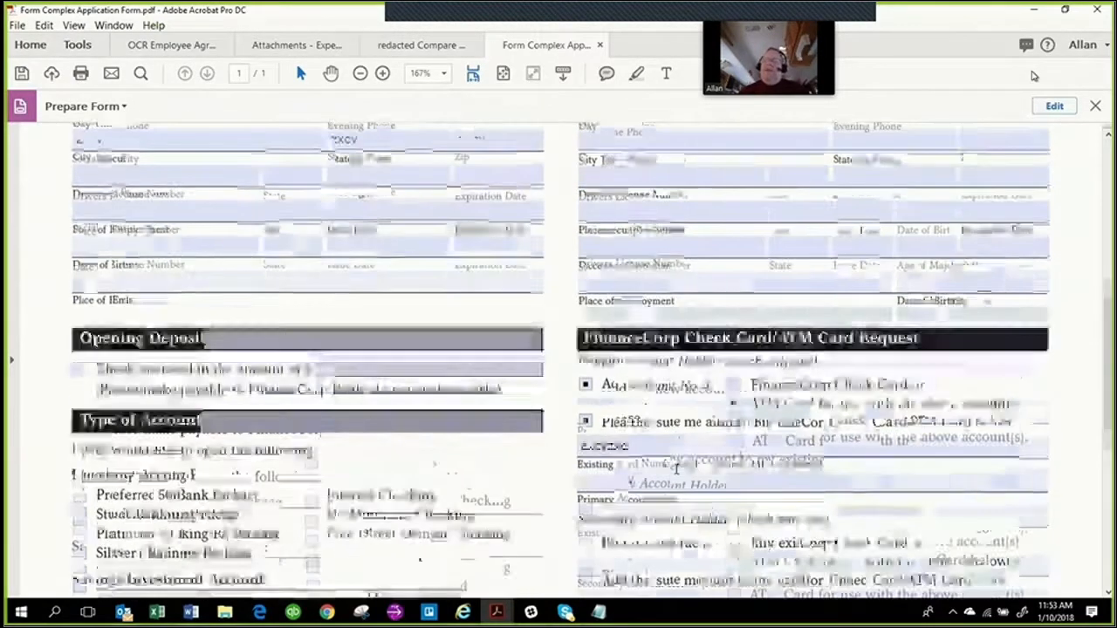
scroll(675, 467, "down", 2)
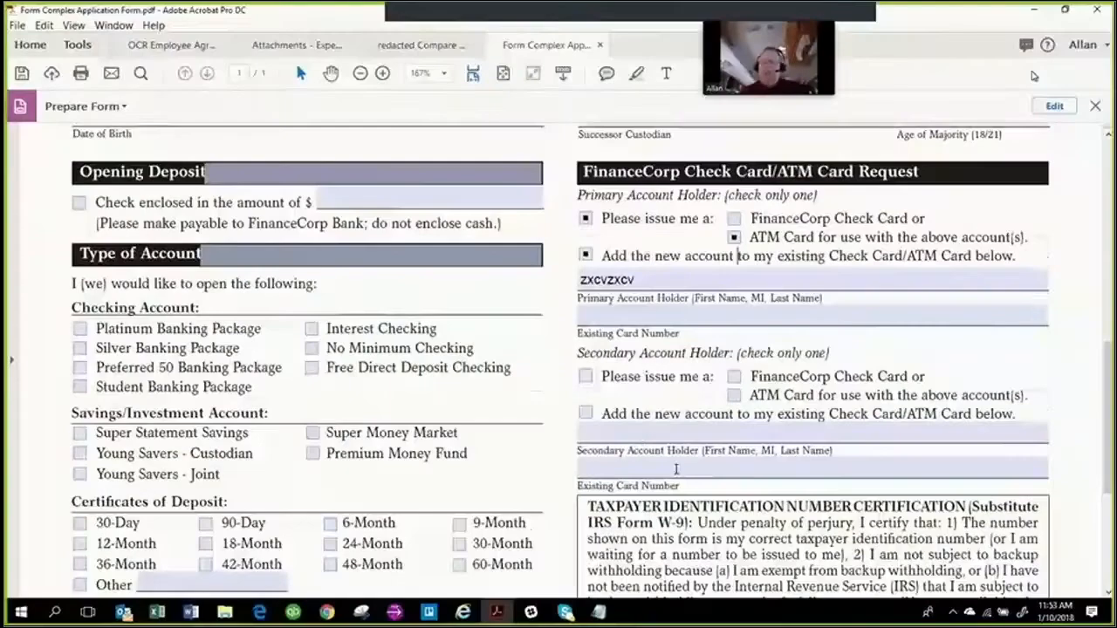
scroll(643, 445, "down", 2)
scroll(643, 445, "down", 4)
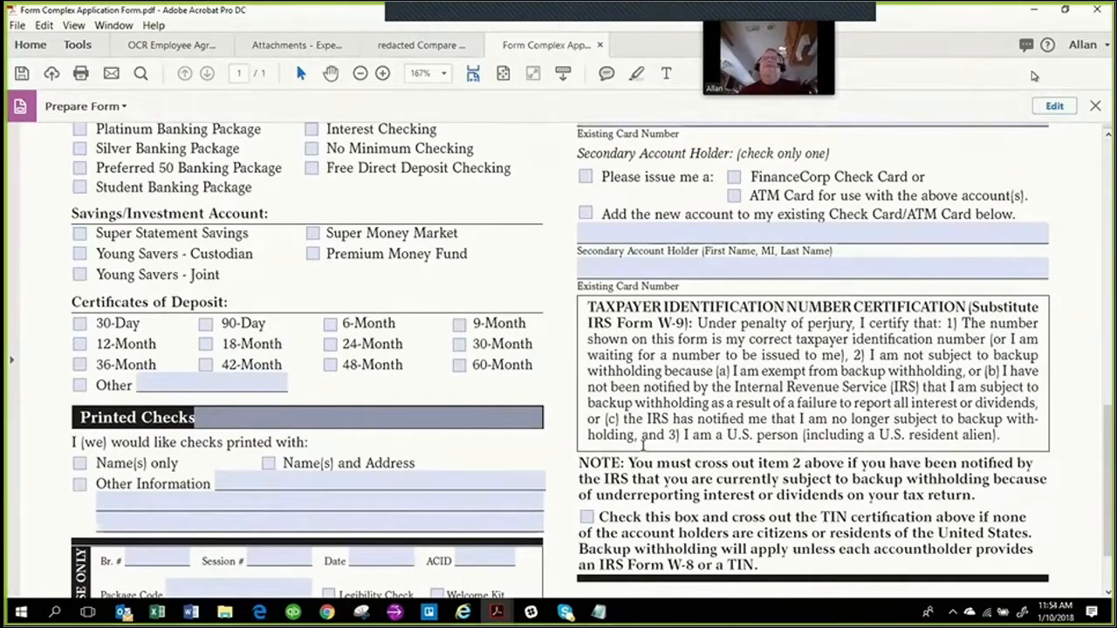
scroll(644, 446, "up", 4)
scroll(622, 471, "up", 10)
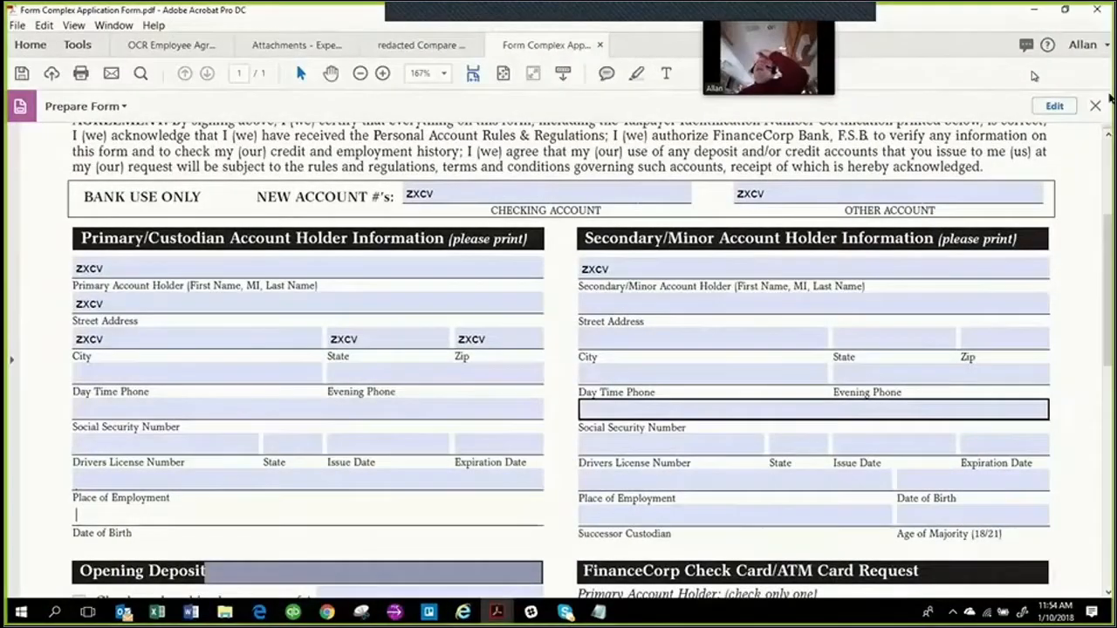
- Leave form preparation and try to close the application form while saving its changes
left_click(1096, 107)
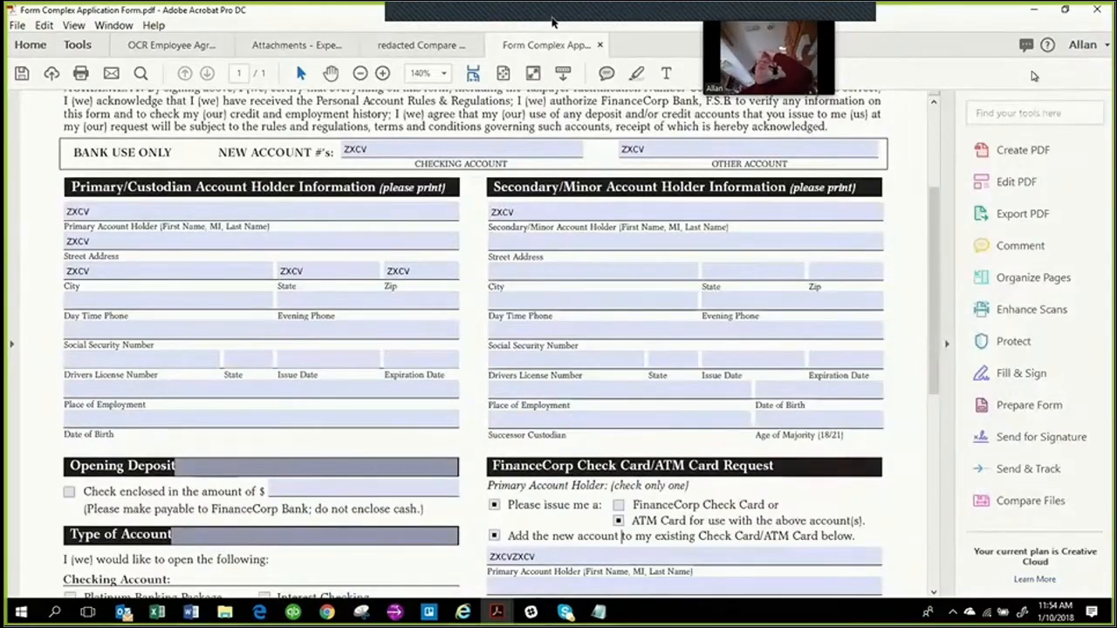
left_click(599, 45)
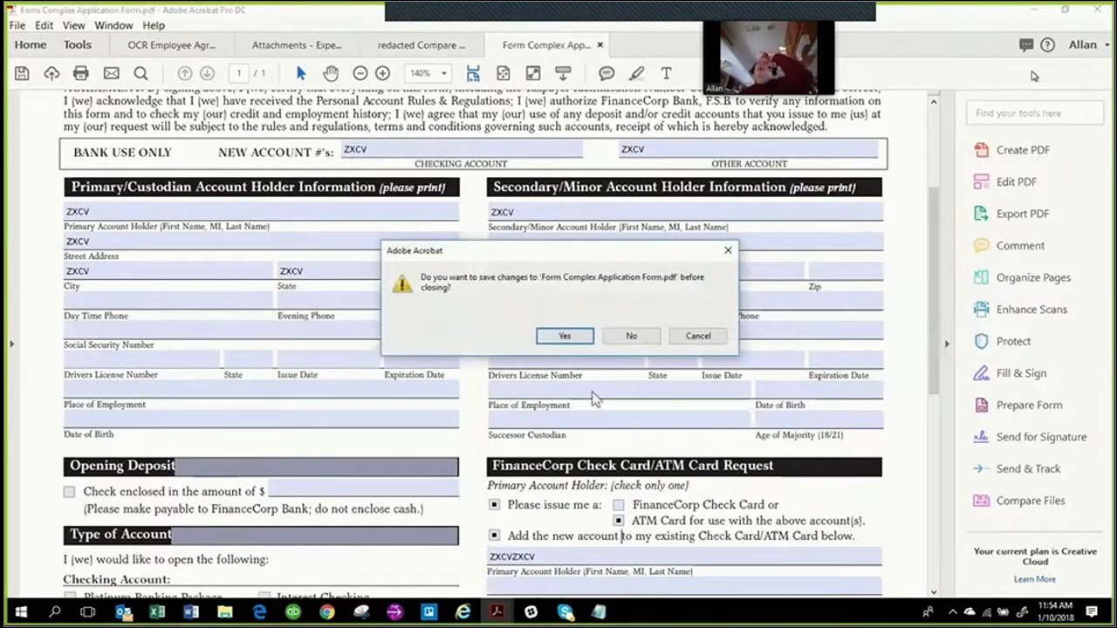
left_click(565, 336)
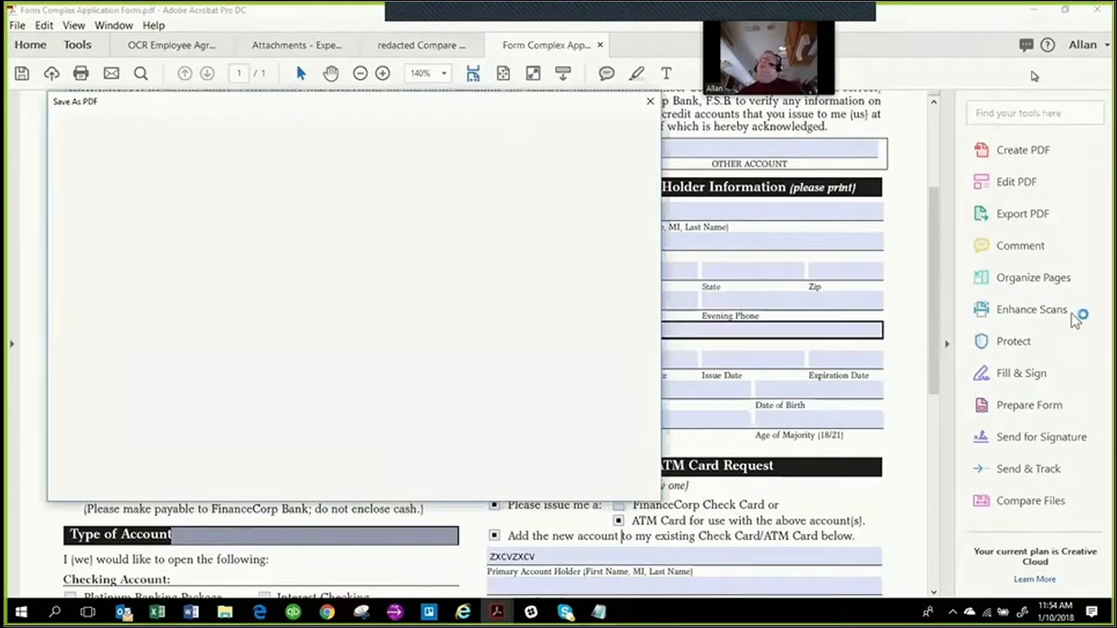
left_click(649, 103)
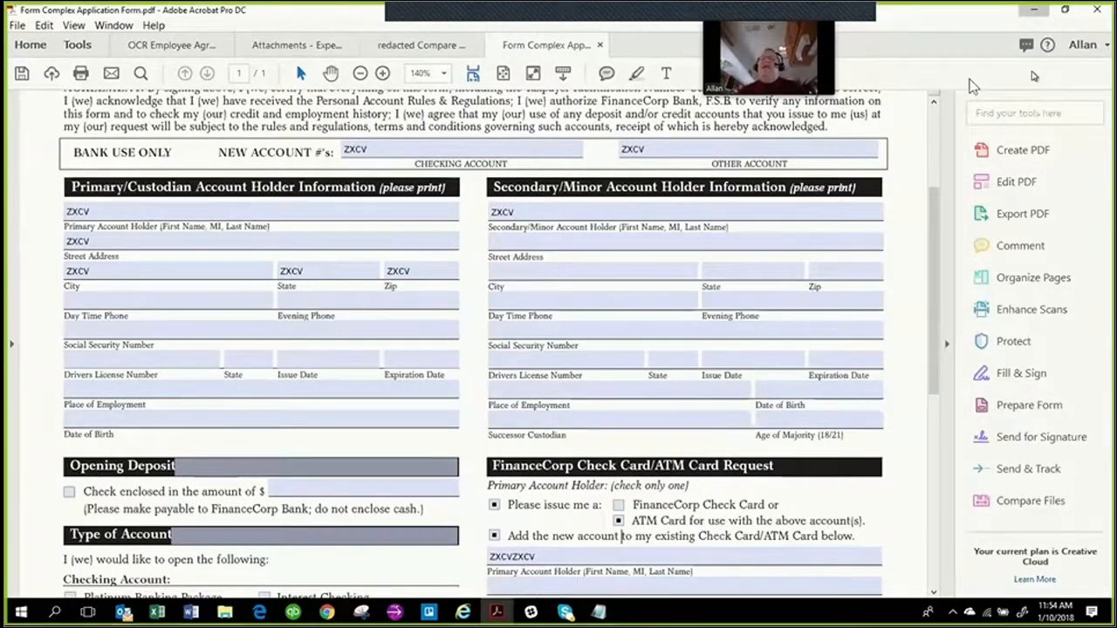
- Open Form Complex Application Form.pdf from the Acrobat folder again and show its fields in Prepare Form
left_click(1034, 11)
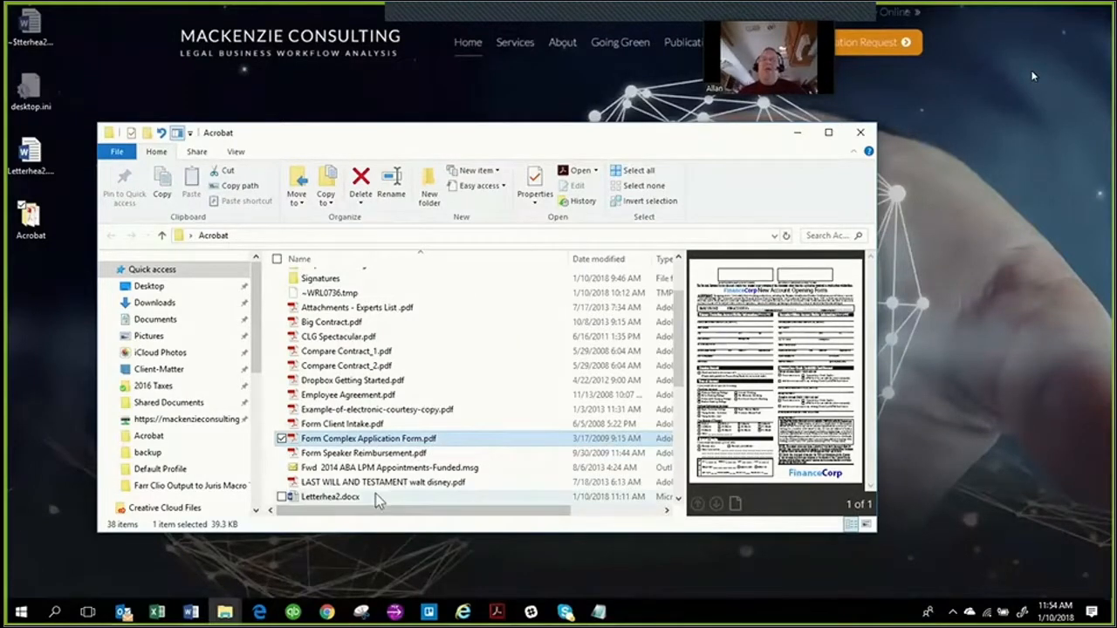
scroll(379, 492, "down", 3)
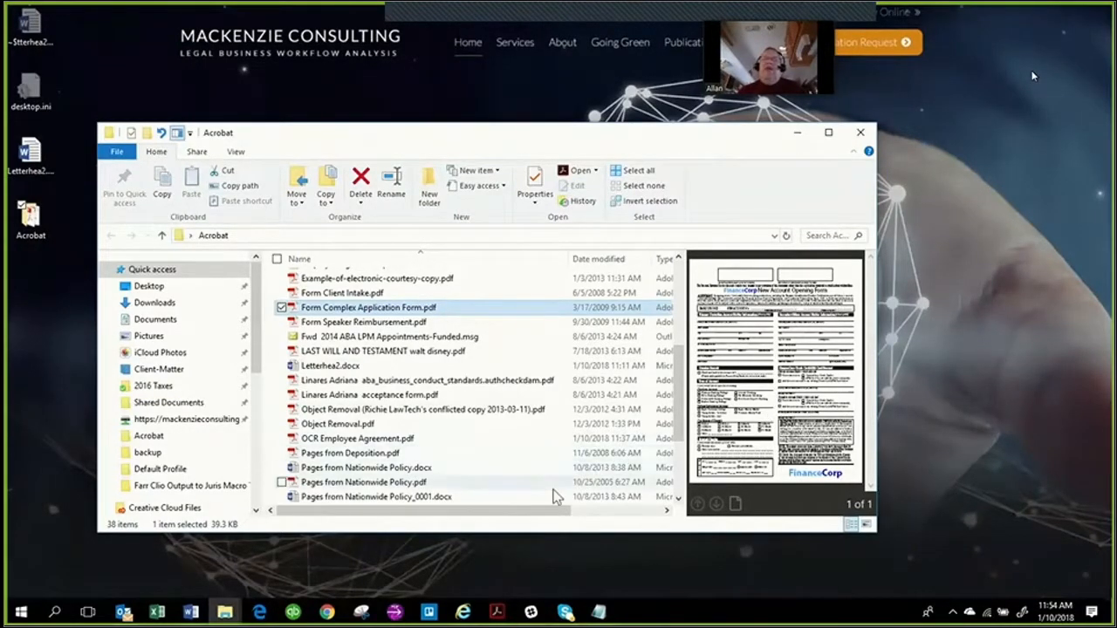
double_click(373, 311)
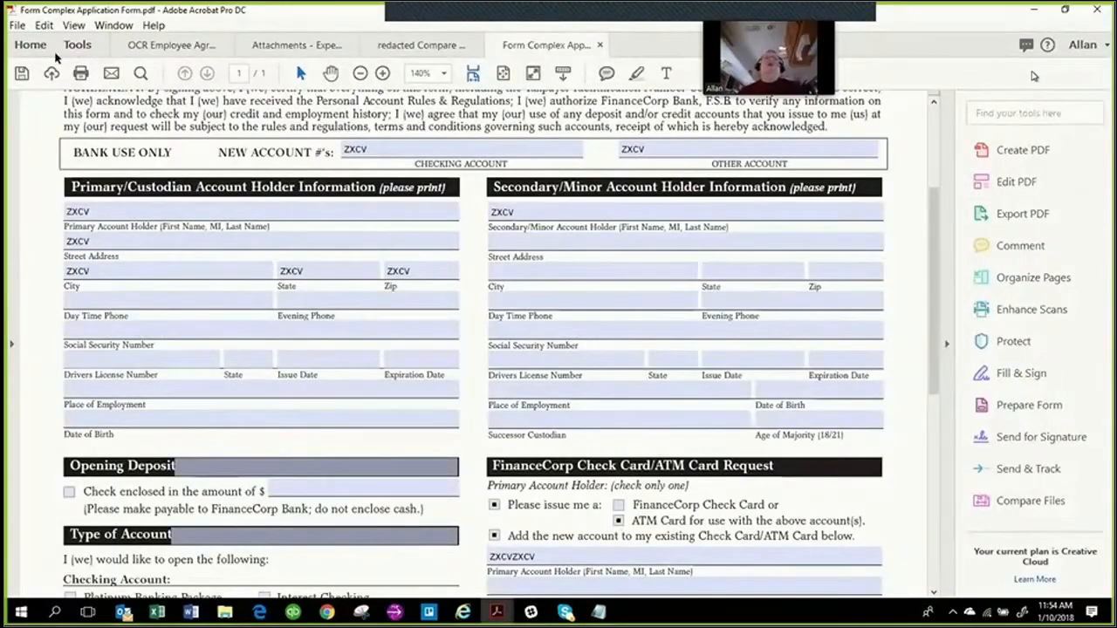
left_click(77, 45)
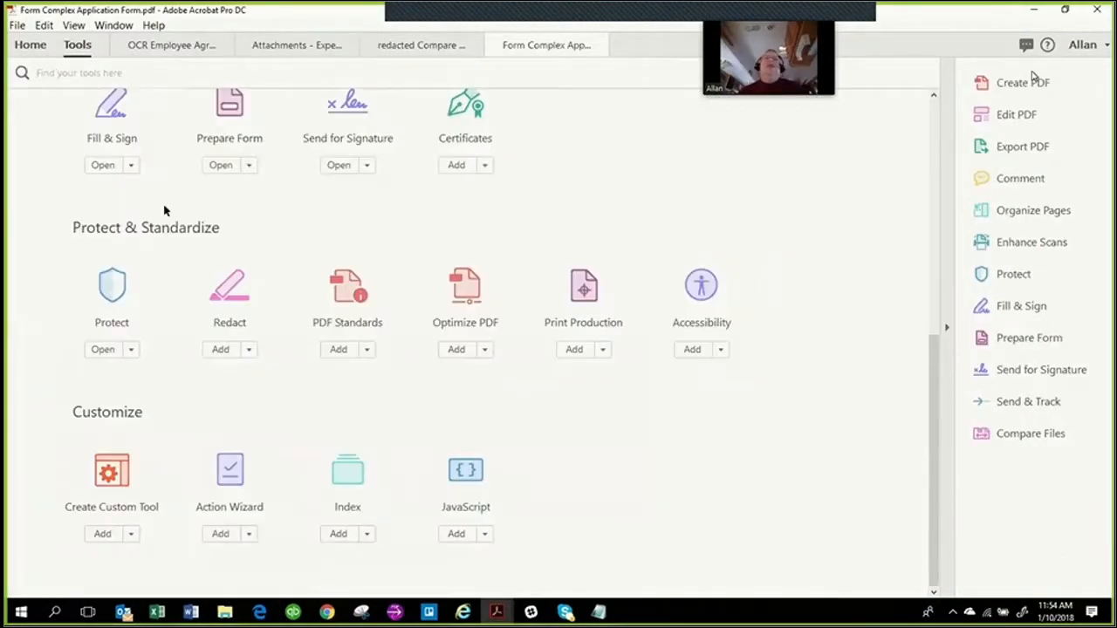
left_click(1030, 337)
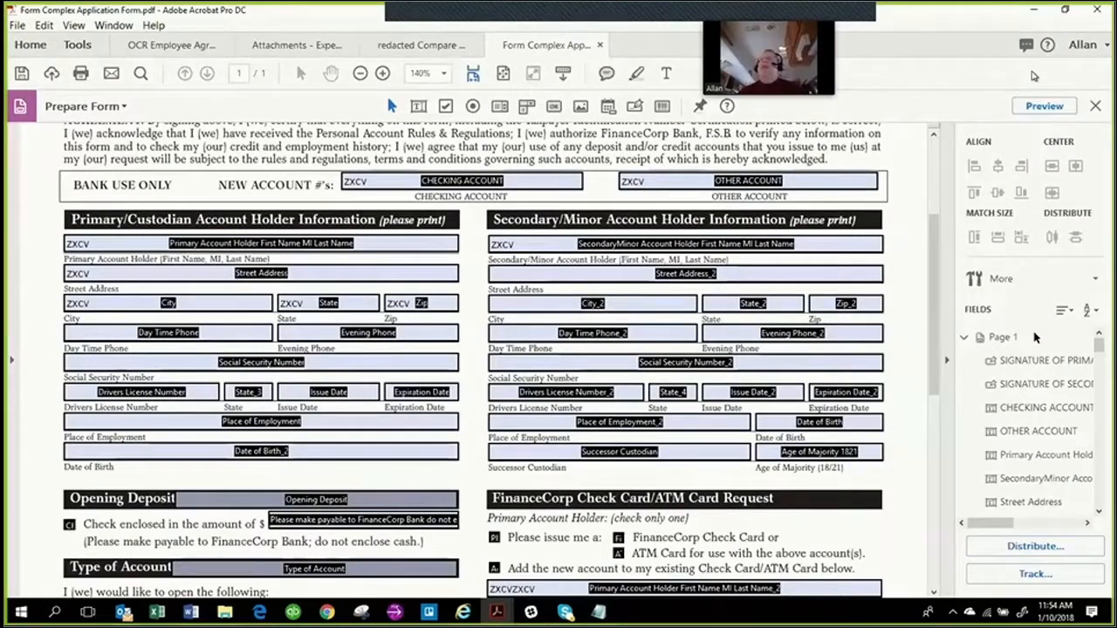
- Close the application form without saving, and close the redacted contract, the experts list and the OCR employee agreement
left_click(601, 47)
left_click(636, 340)
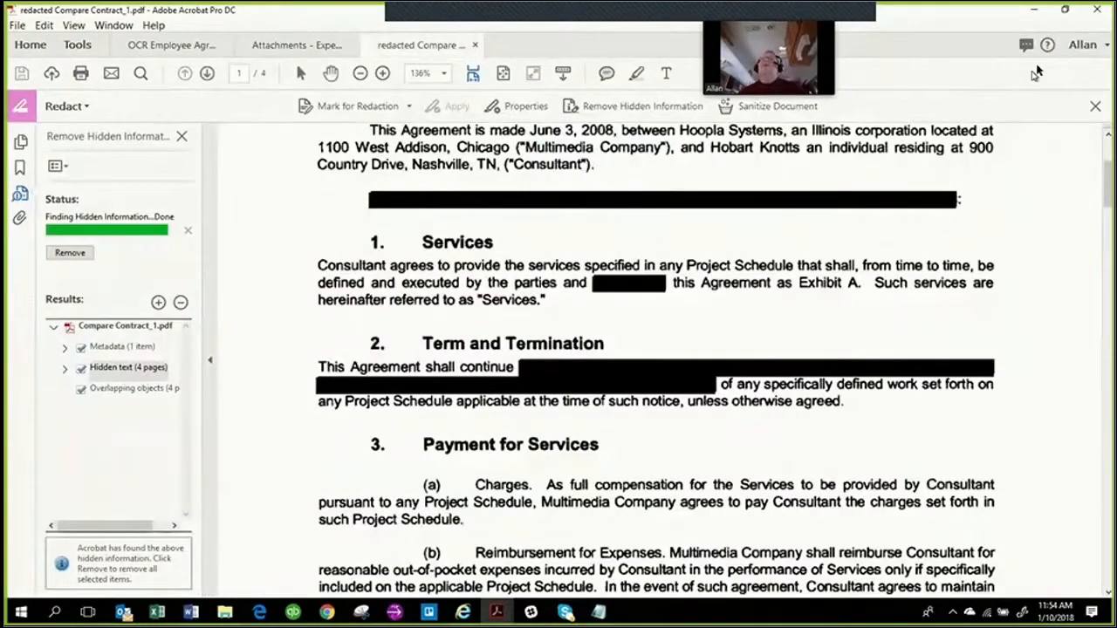
left_click(474, 44)
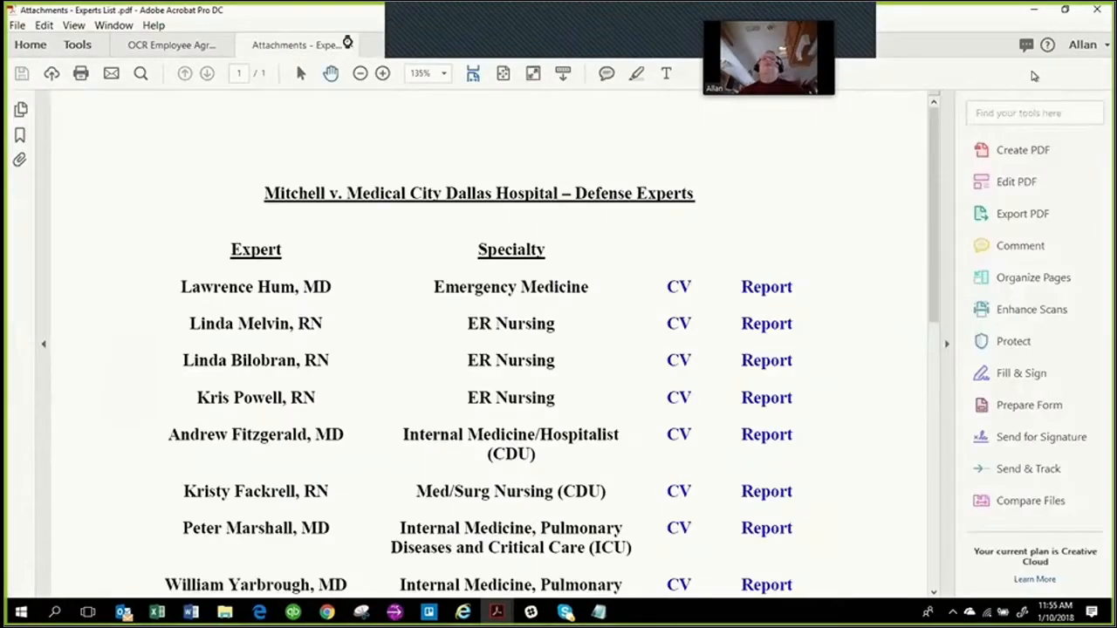
left_click(349, 44)
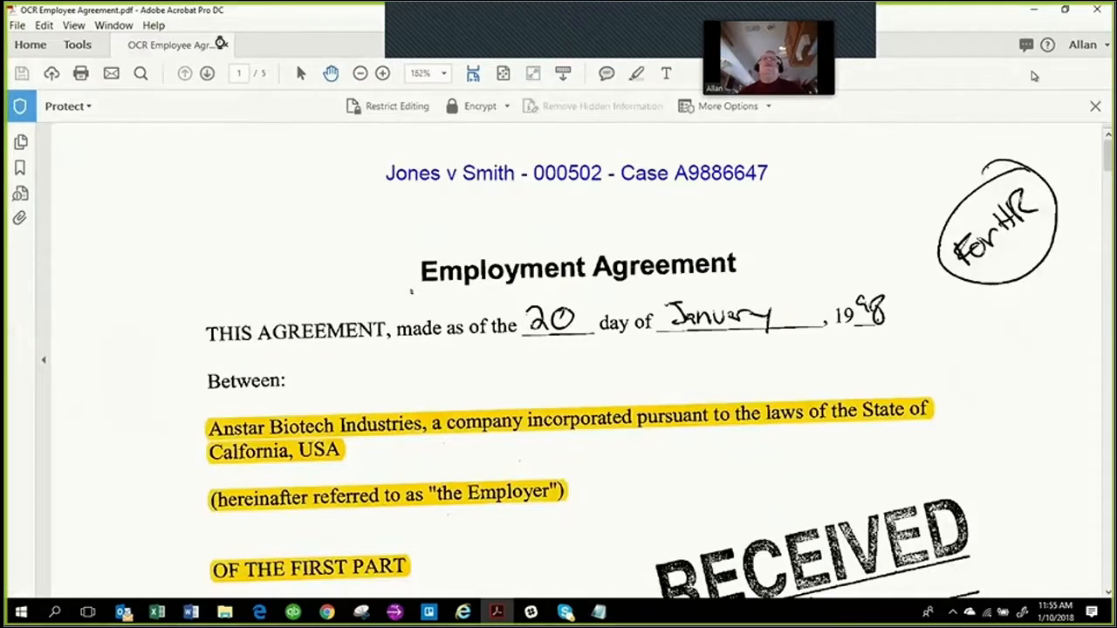
left_click(224, 44)
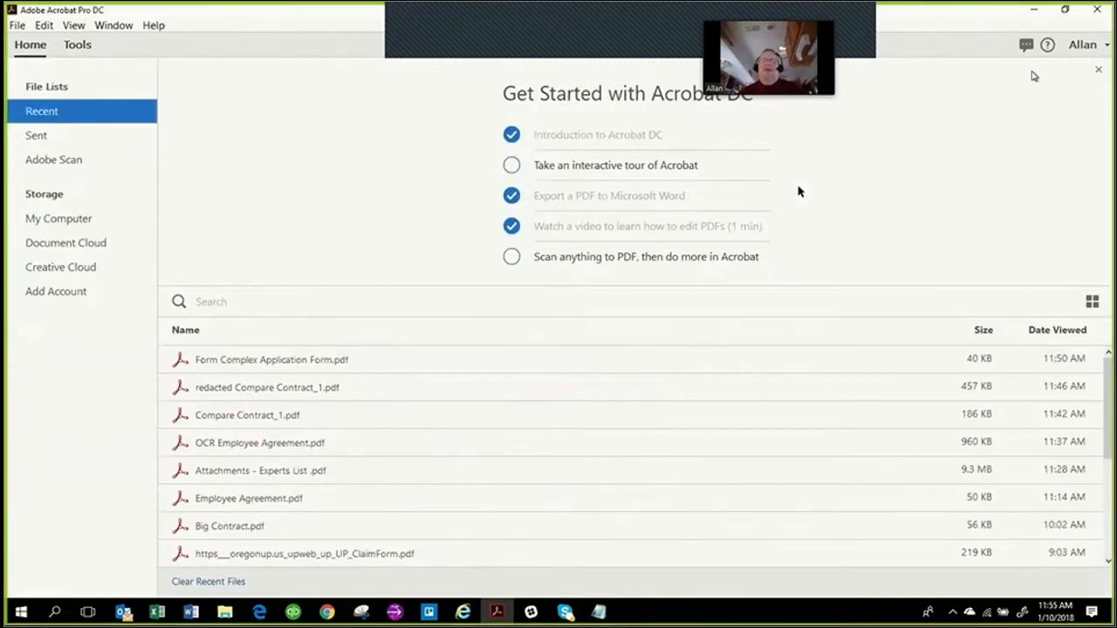
- Open Form Client Intake.pdf from the Acrobat folder and activate its Date field
mouse_move(224, 612)
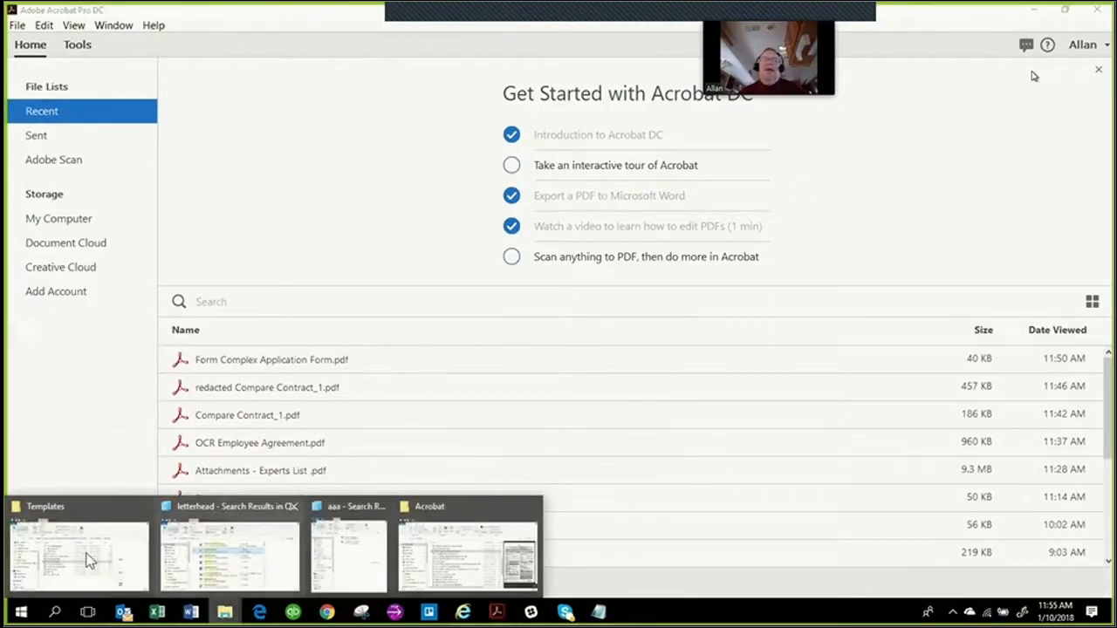
left_click(467, 574)
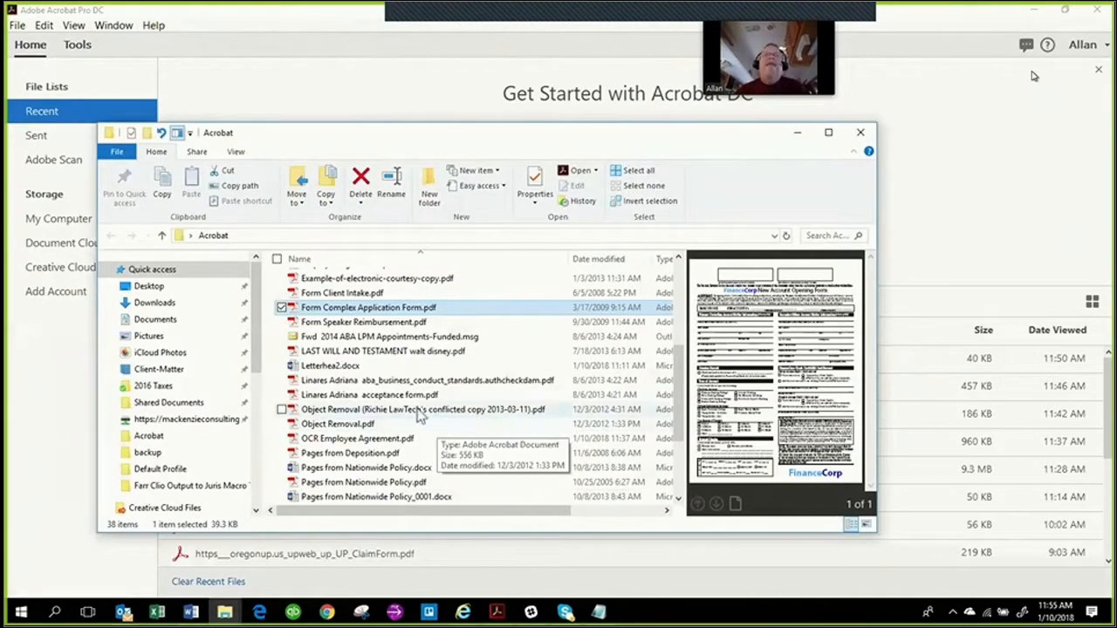
left_click(372, 294)
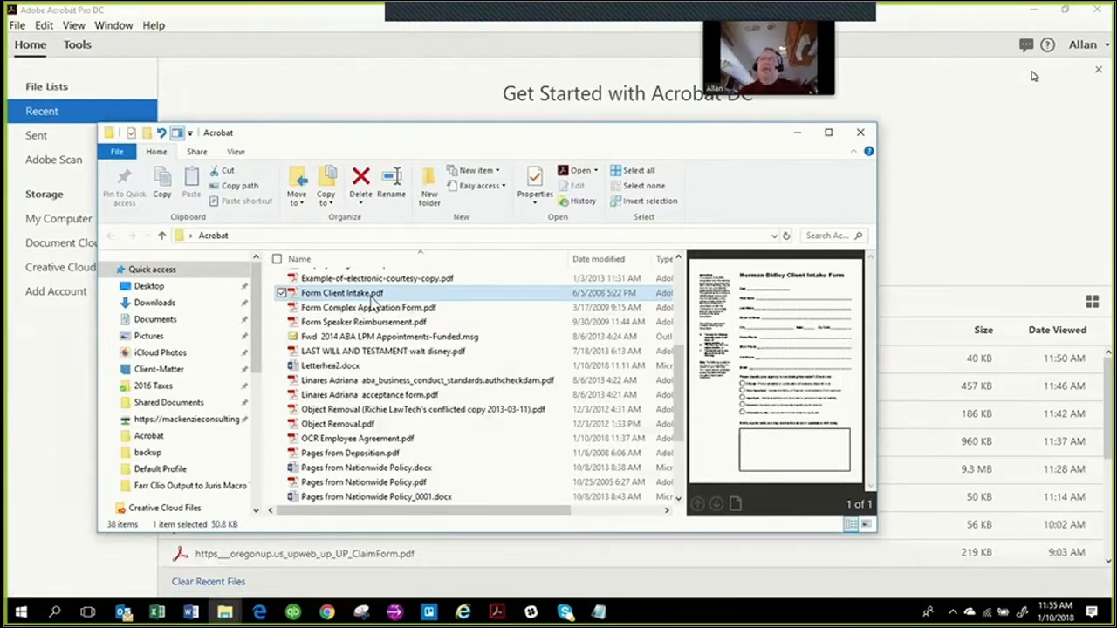
double_click(372, 295)
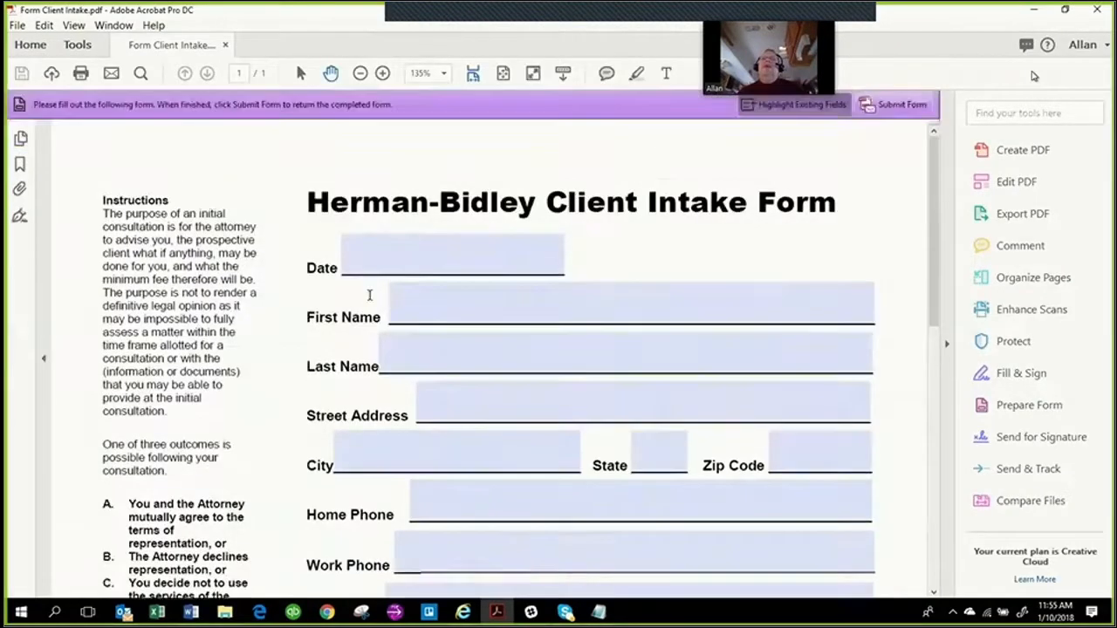
left_click(432, 241)
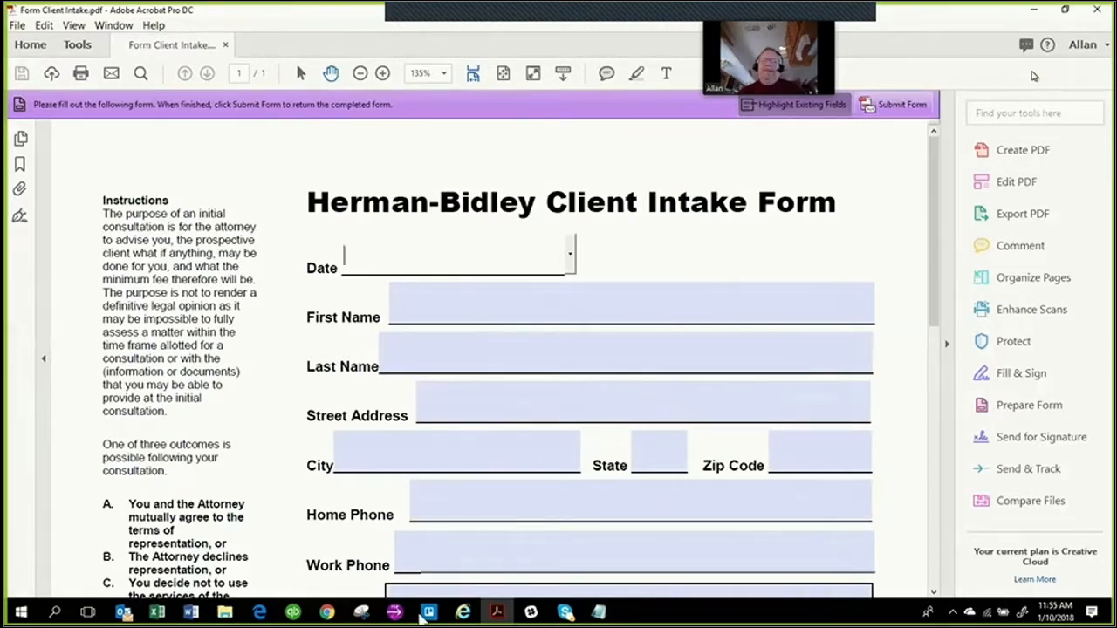
- Return to the Acrobat folder in File Explorer and open Form Speaker Reimbursement.pdf
left_click(226, 613)
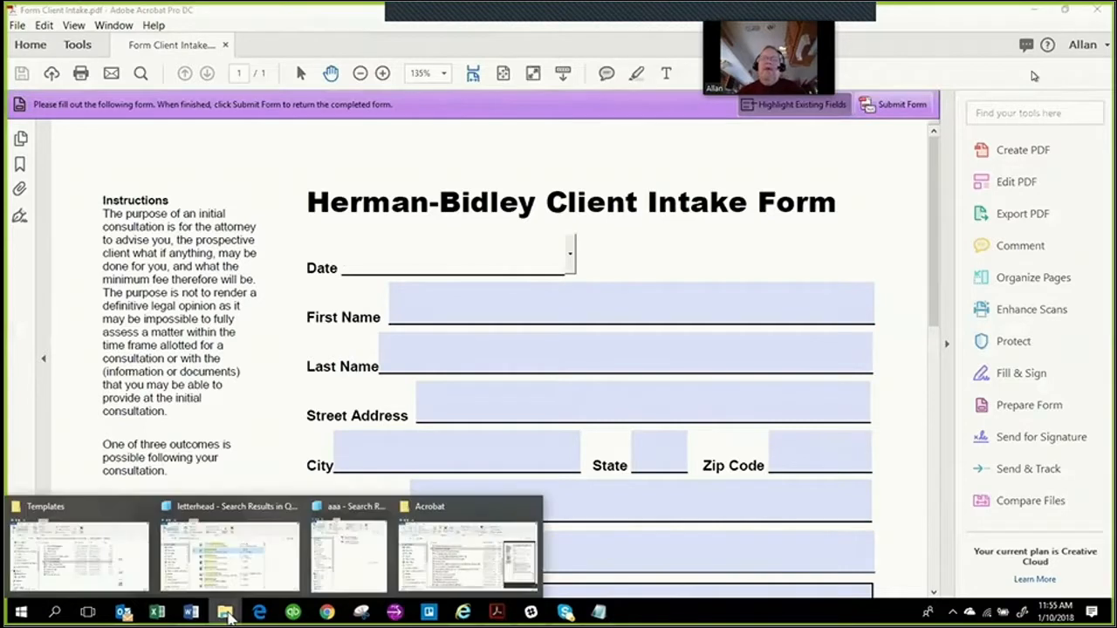
left_click(468, 580)
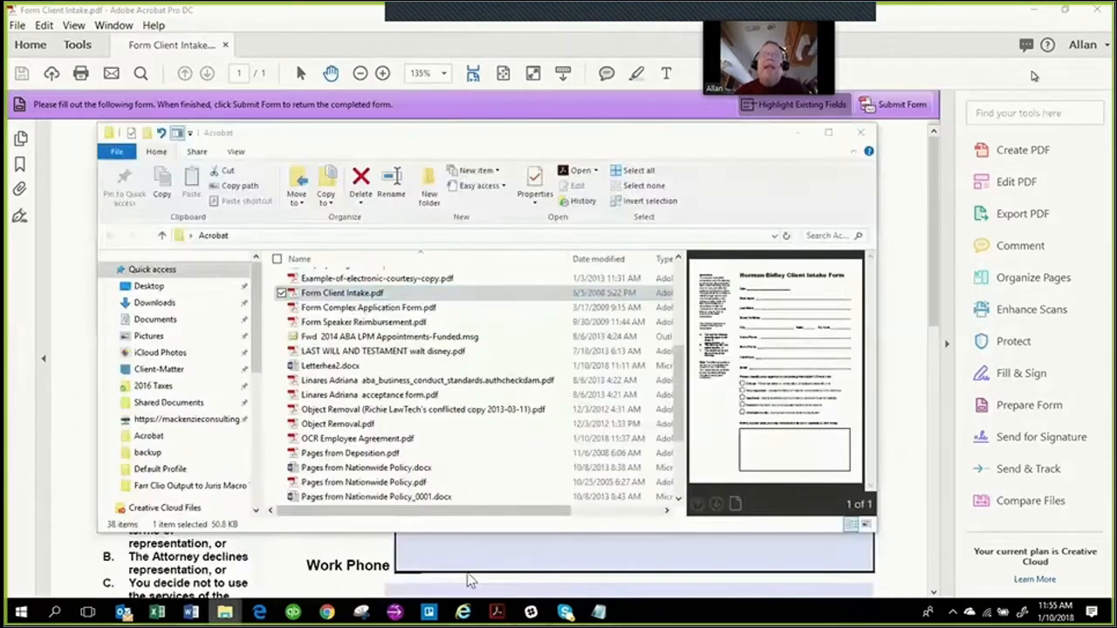
left_click(349, 326)
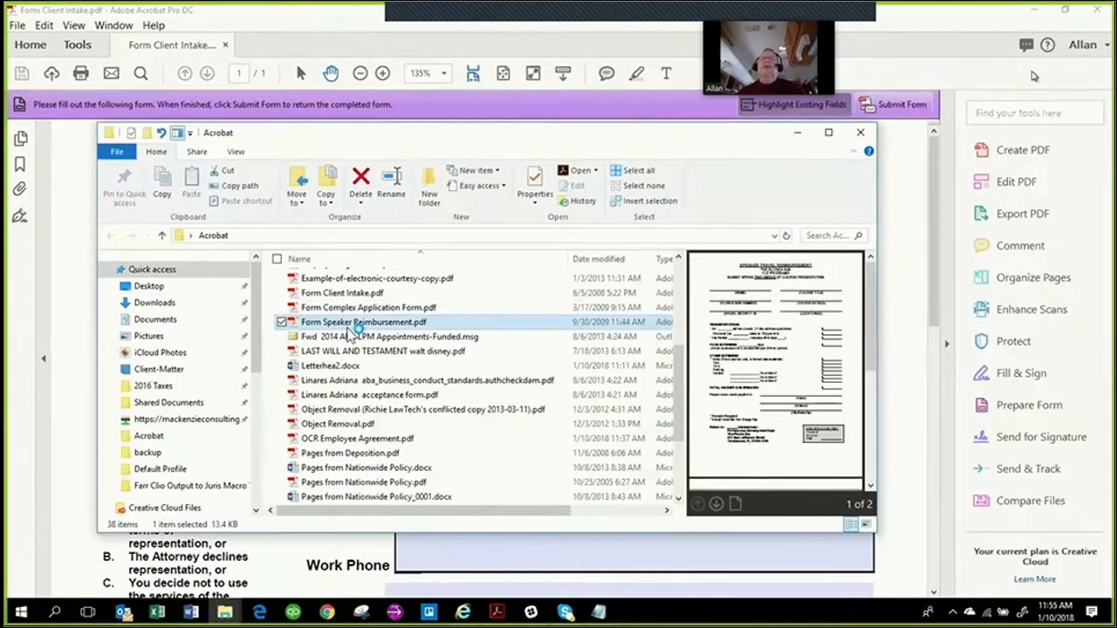
double_click(349, 326)
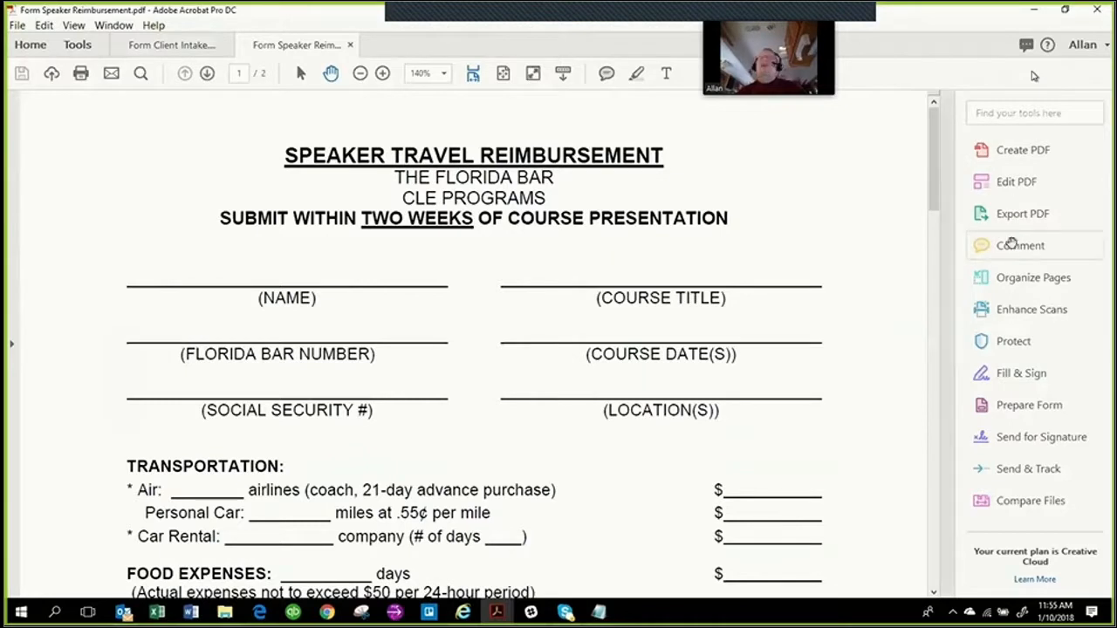
- Convert the speaker reimbursement document into a fillable form with Prepare Form, using automatic field detection
left_click(78, 46)
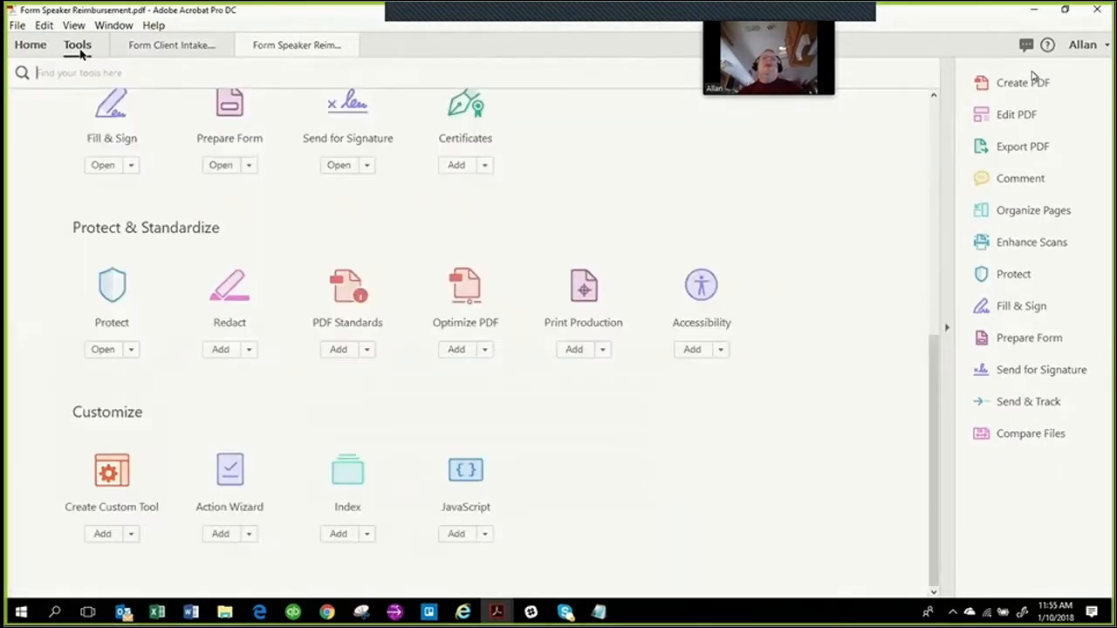
left_click(232, 113)
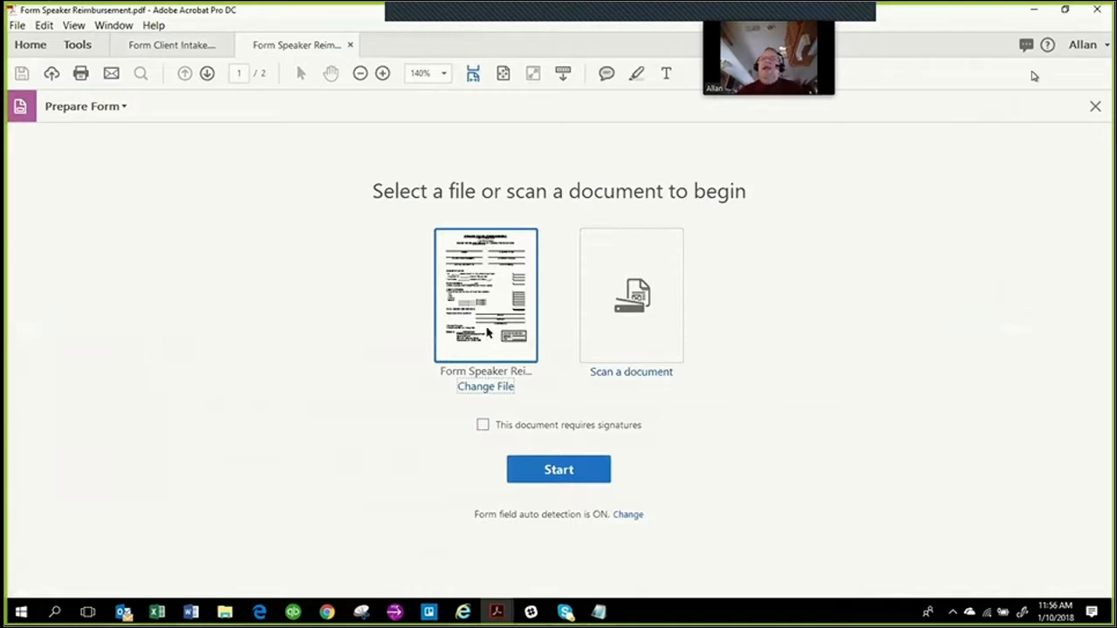
left_click(537, 476)
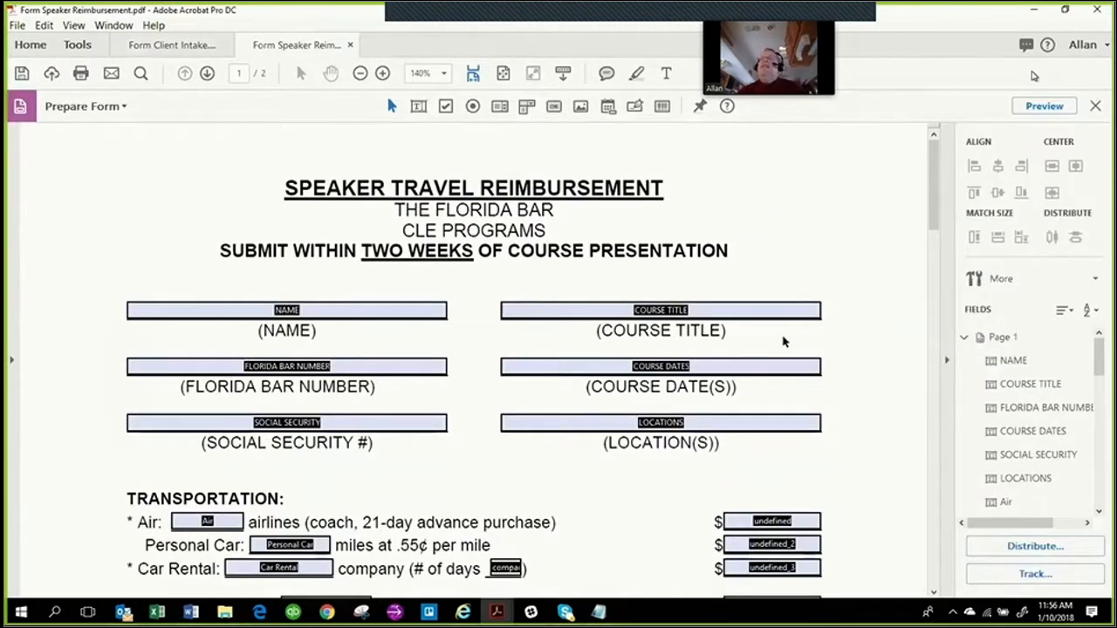
- Examine the automatically detected fields of the reimbursement form and the options available for the LOCATIONS field
left_click(757, 522)
left_click(739, 502)
left_click(705, 427)
right_click(703, 425)
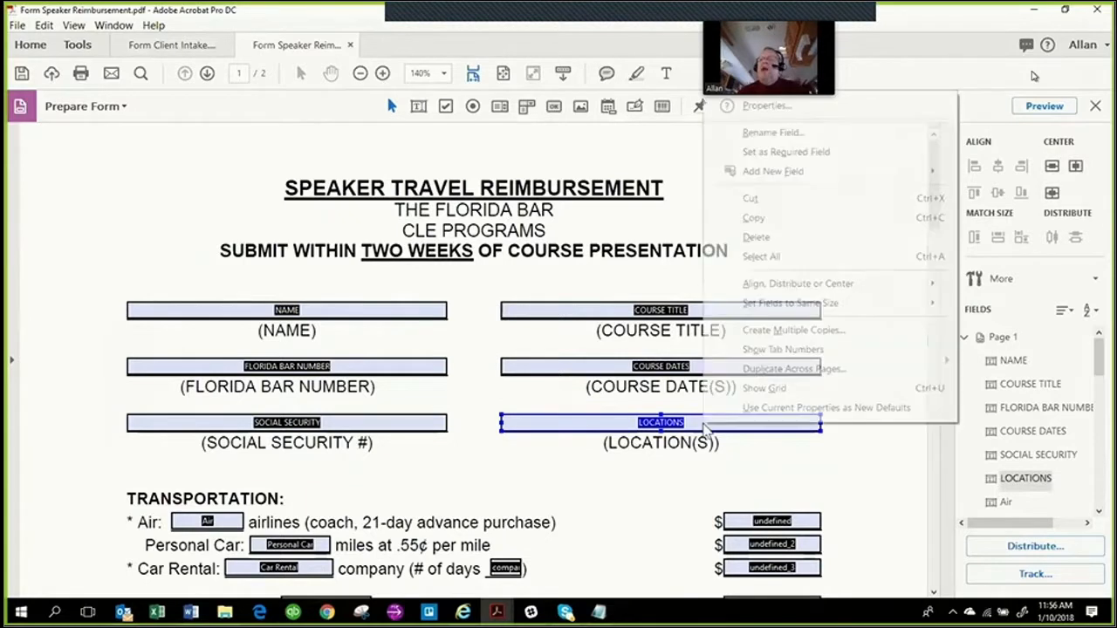
left_click(584, 292)
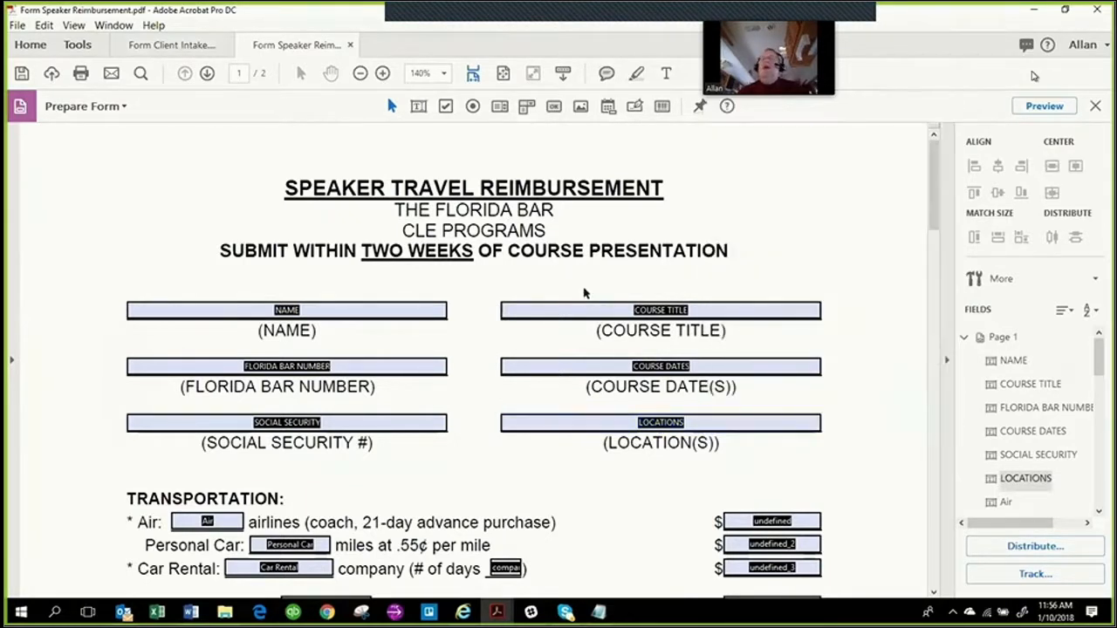
scroll(440, 478, "down", 2)
scroll(441, 478, "down", 3)
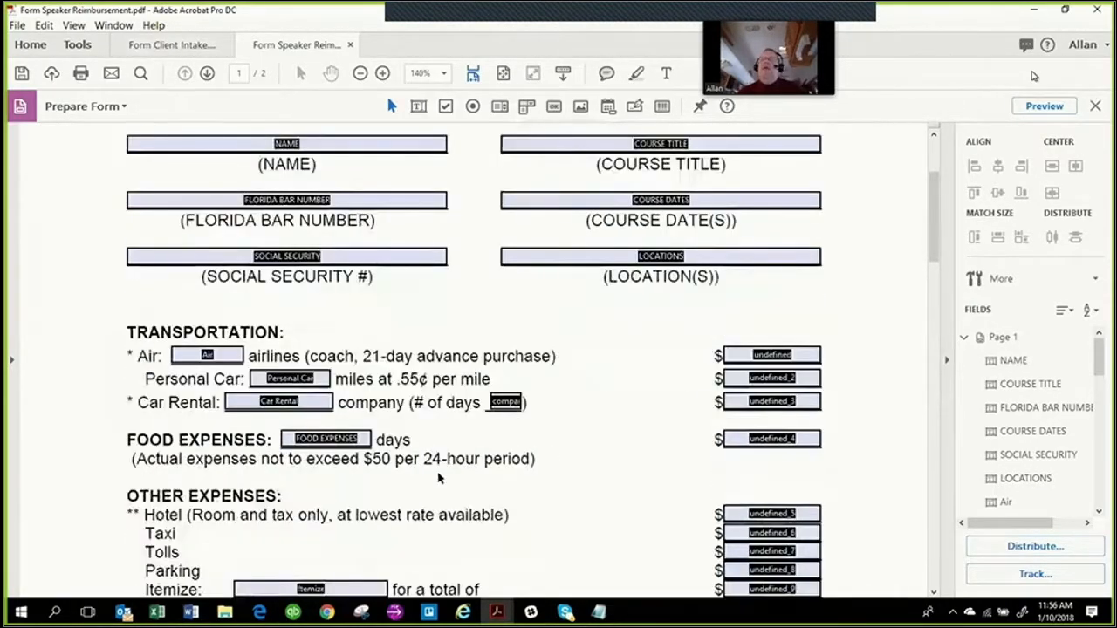
scroll(440, 478, "up", 5)
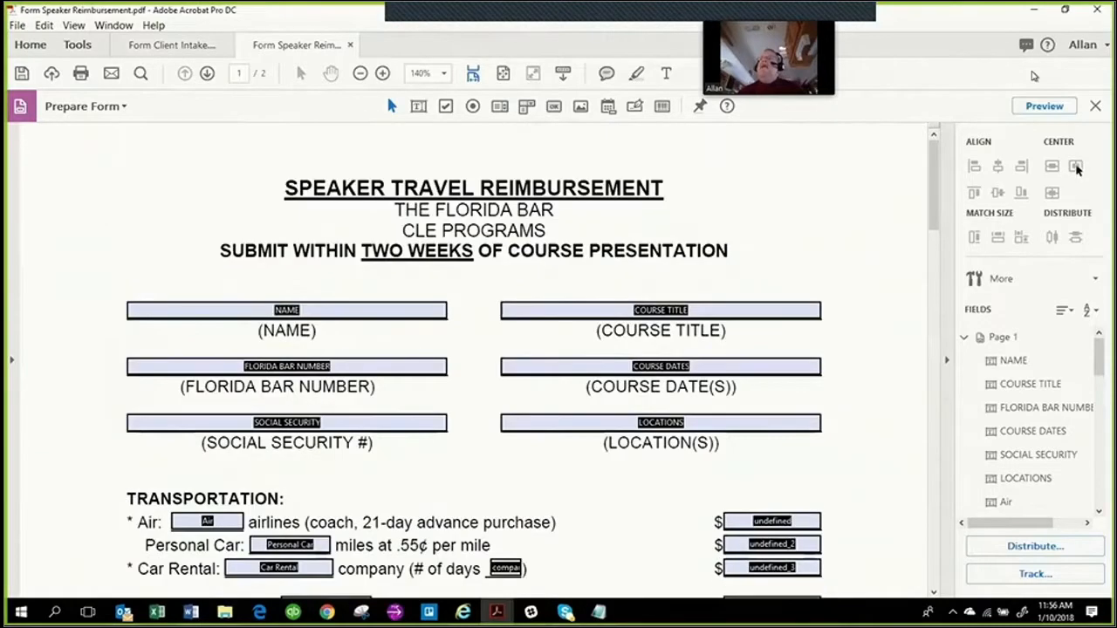
- Preview the form and enter "zxcv" in the Name, Course Title, Florida Bar Number, Location(s) and airfare dollar amount fields
left_click(1044, 105)
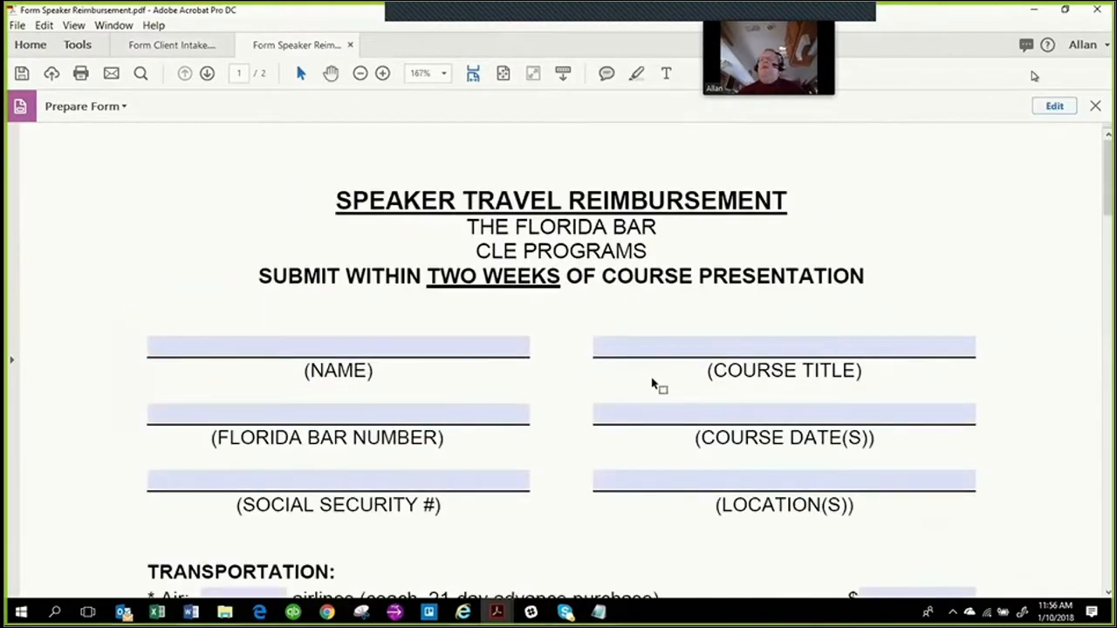
scroll(651, 378, "down", 2)
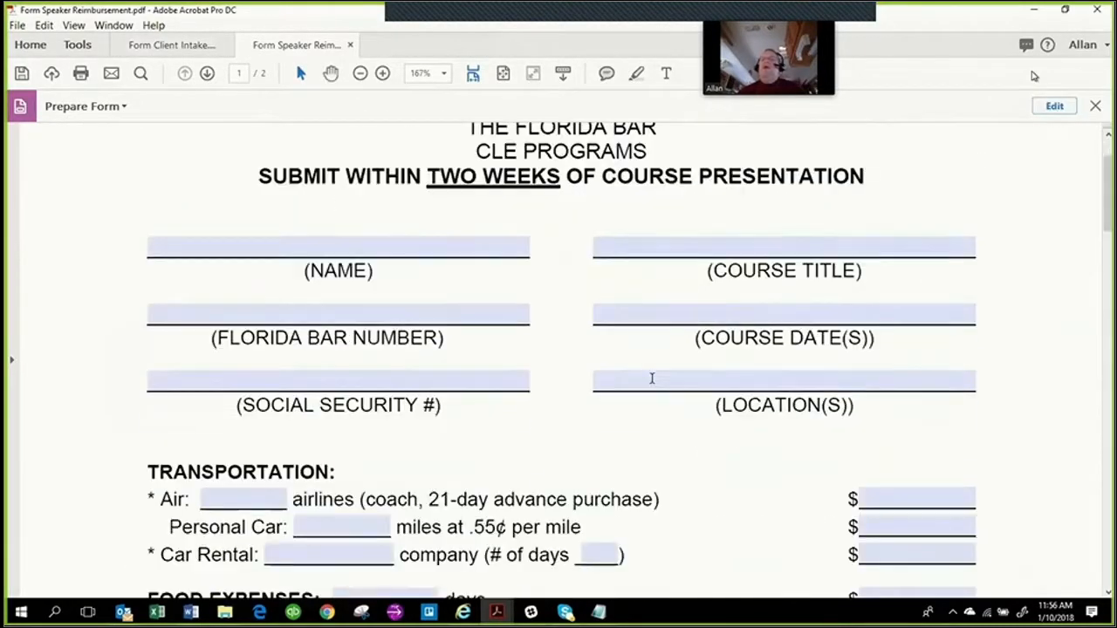
left_click(386, 252)
type("zxcv")
left_click(621, 250)
type("zxcv")
left_click(426, 323)
type("zxcv")
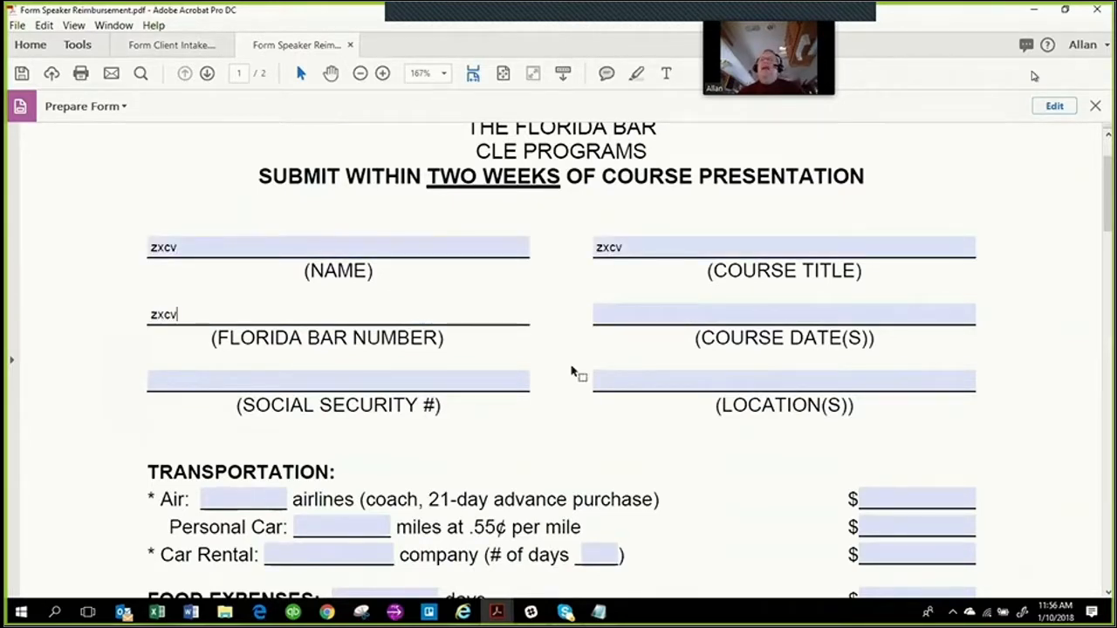
left_click(689, 376)
type("zxcv")
left_click(878, 495)
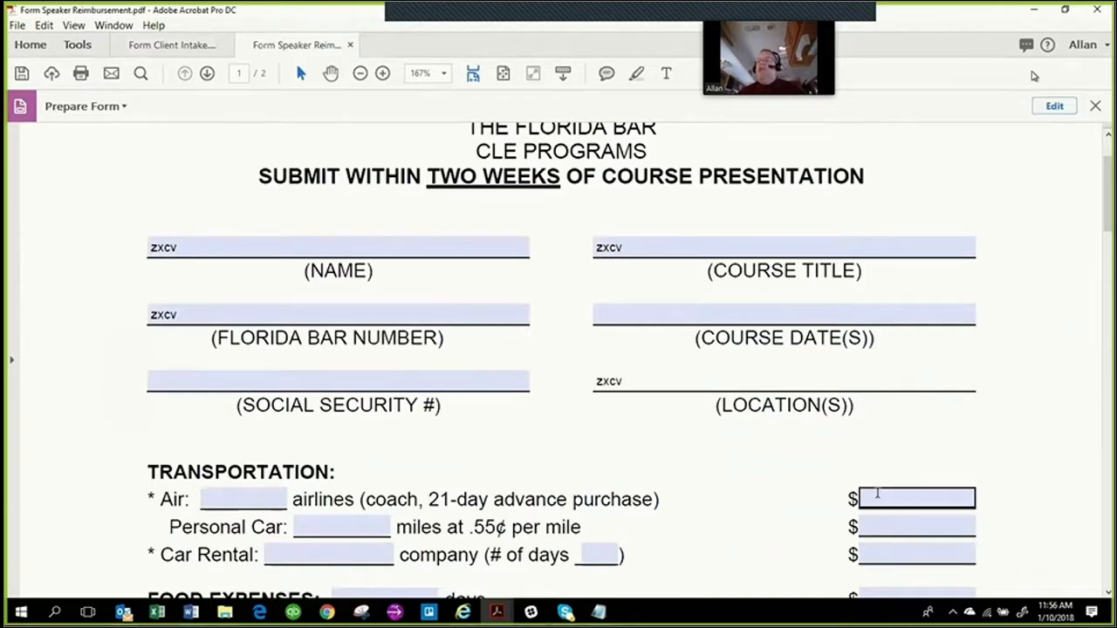
type("zxcv")
- Return to form editing, select the airfare dollar amount field and review its entry among the form's fields
left_click(1049, 105)
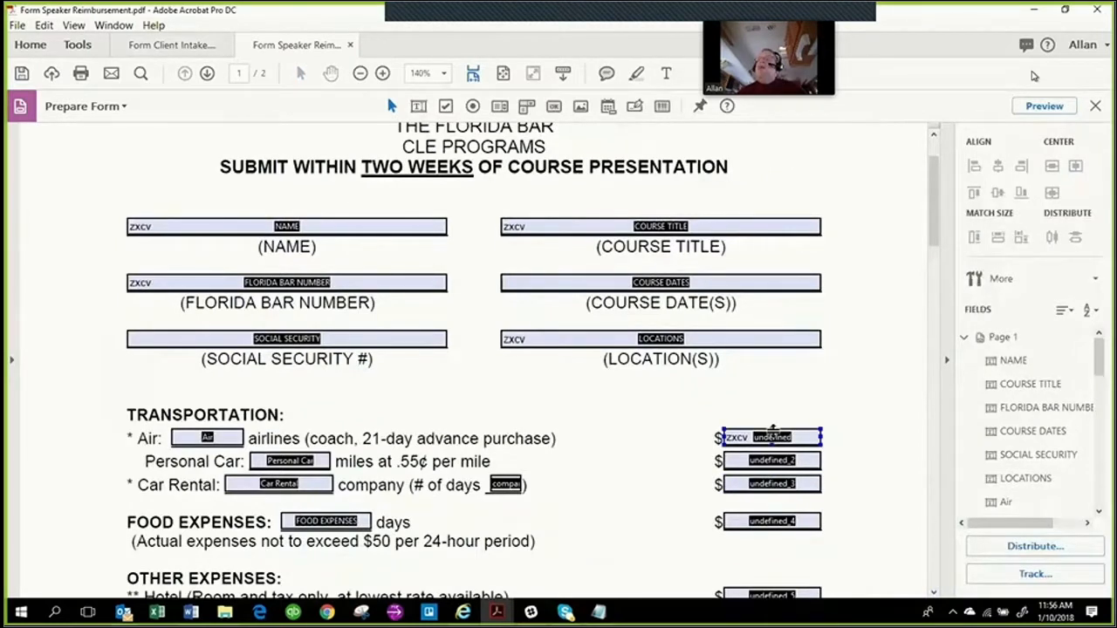
left_click(773, 432)
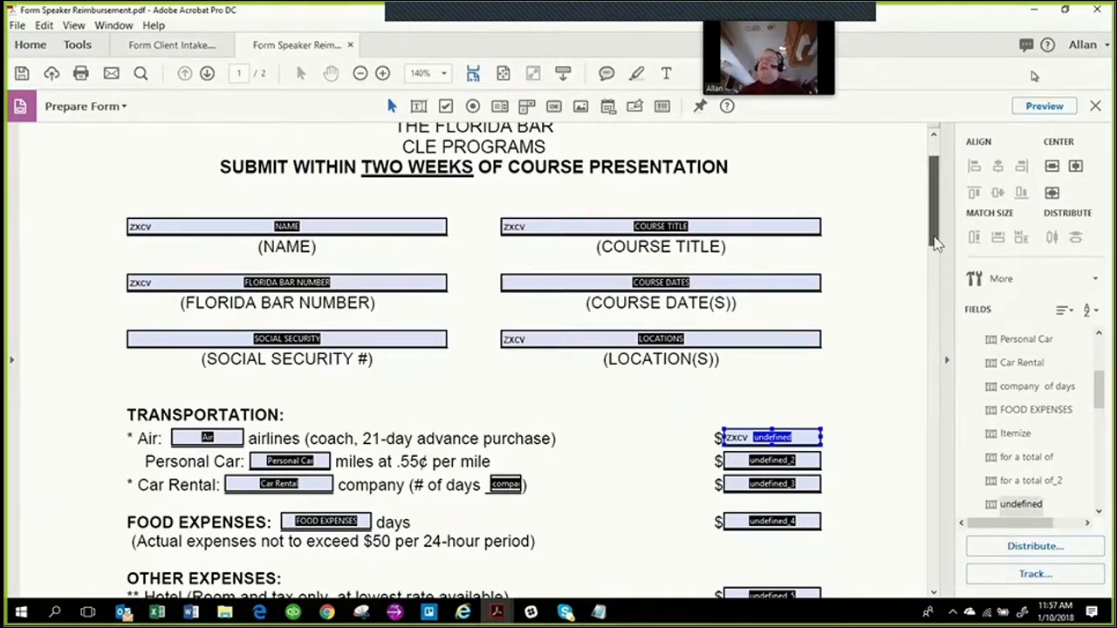
scroll(935, 244, "down", 2)
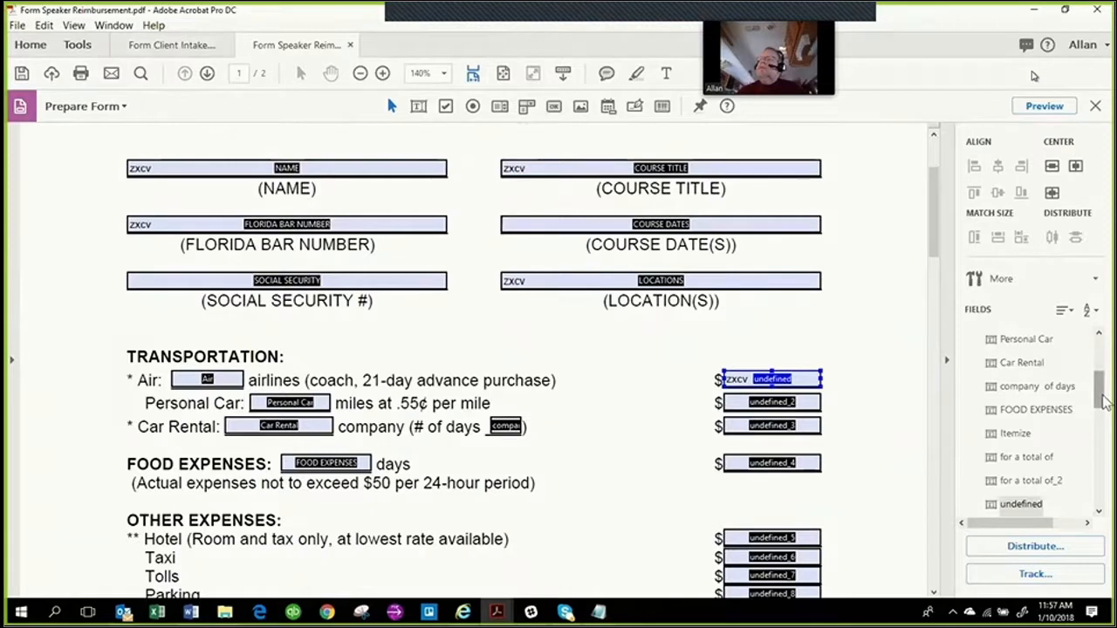
scroll(1107, 401, "down", 3)
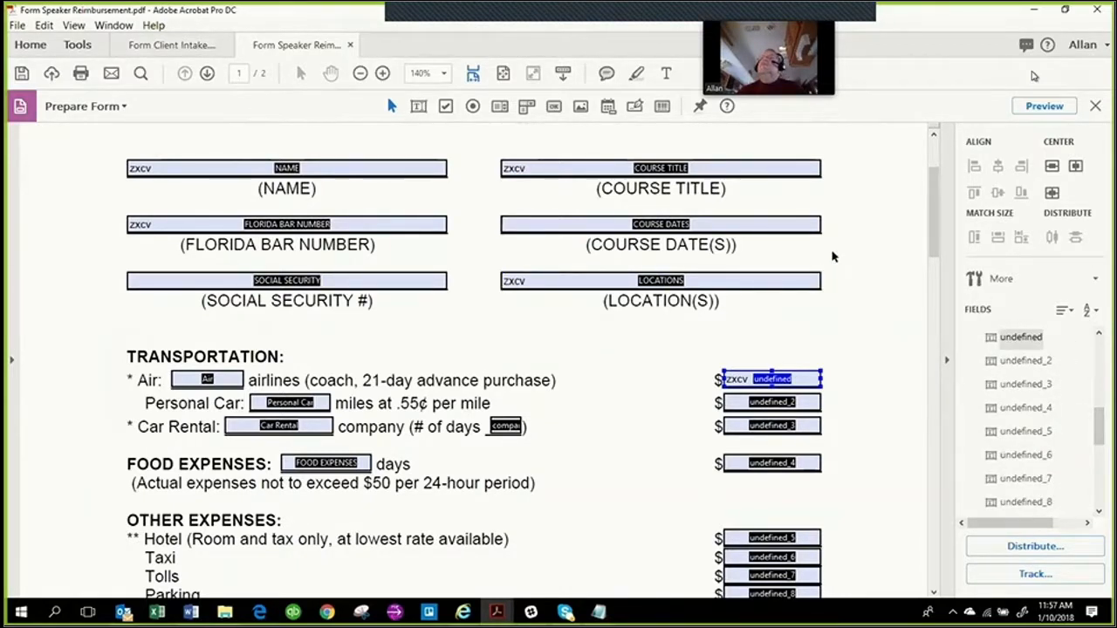
scroll(832, 255, "up", 2)
scroll(832, 255, "up", 2)
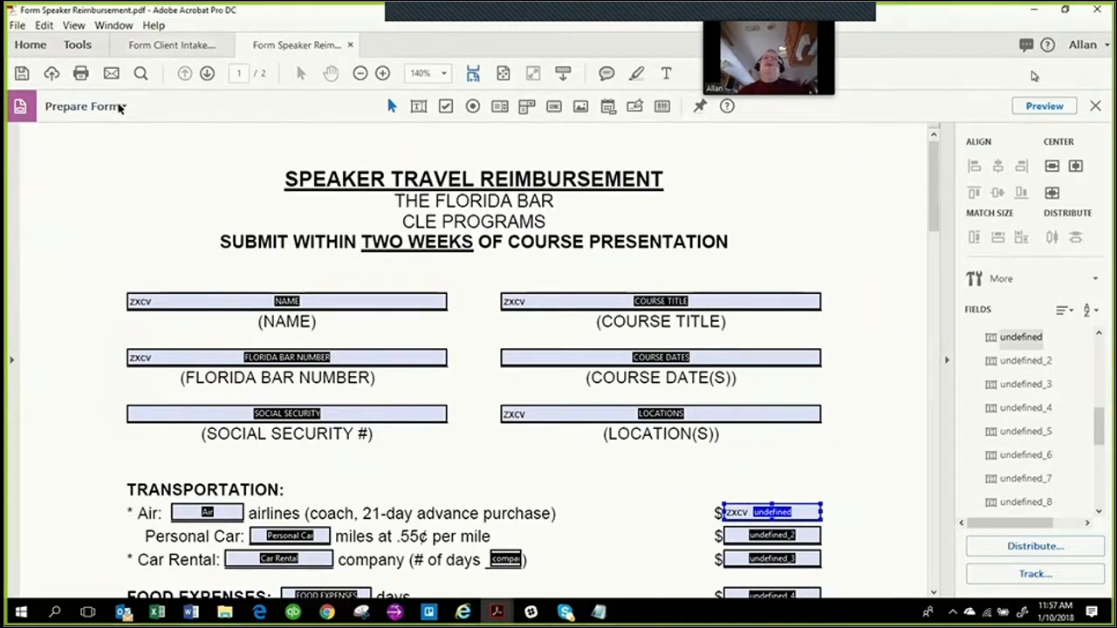
left_click(154, 26)
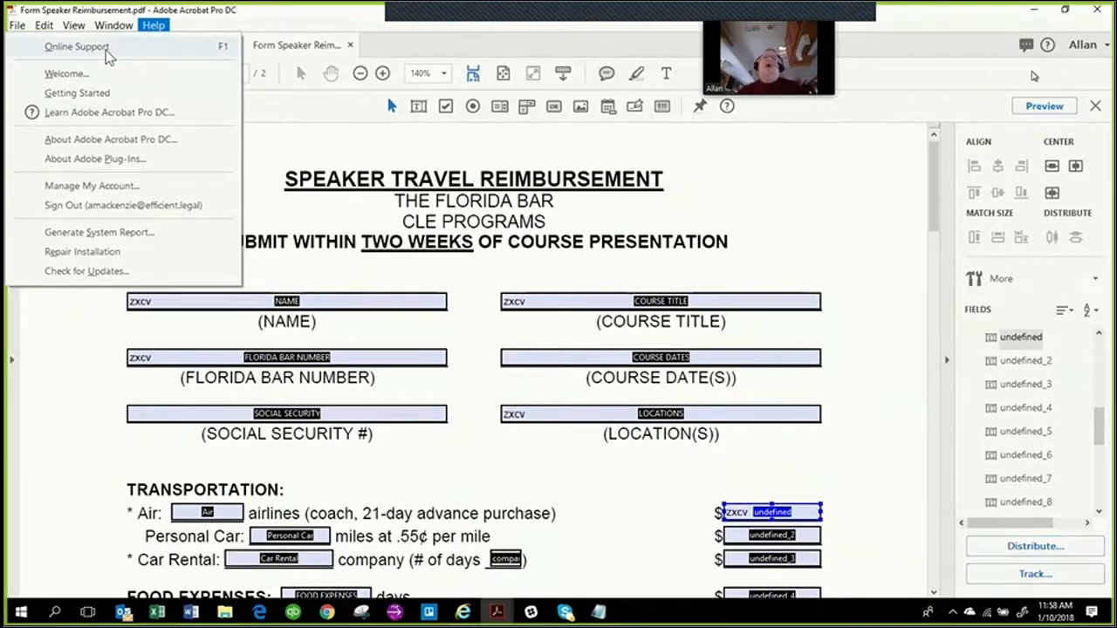
left_click(541, 278)
left_click_drag(323, 179, 517, 251)
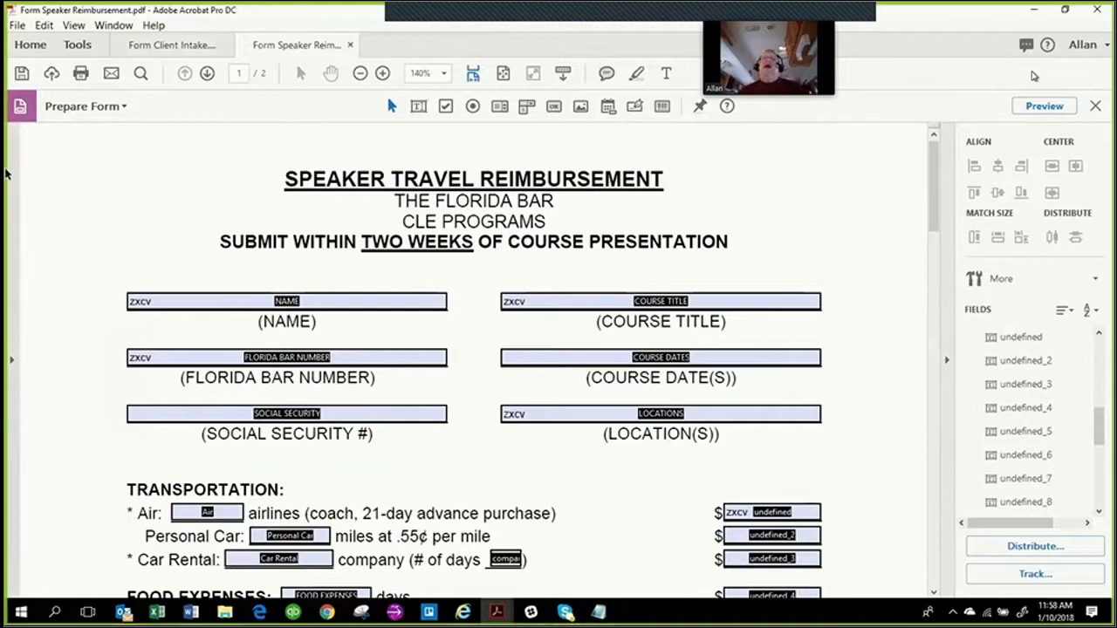
left_click_drag(154, 149, 881, 265)
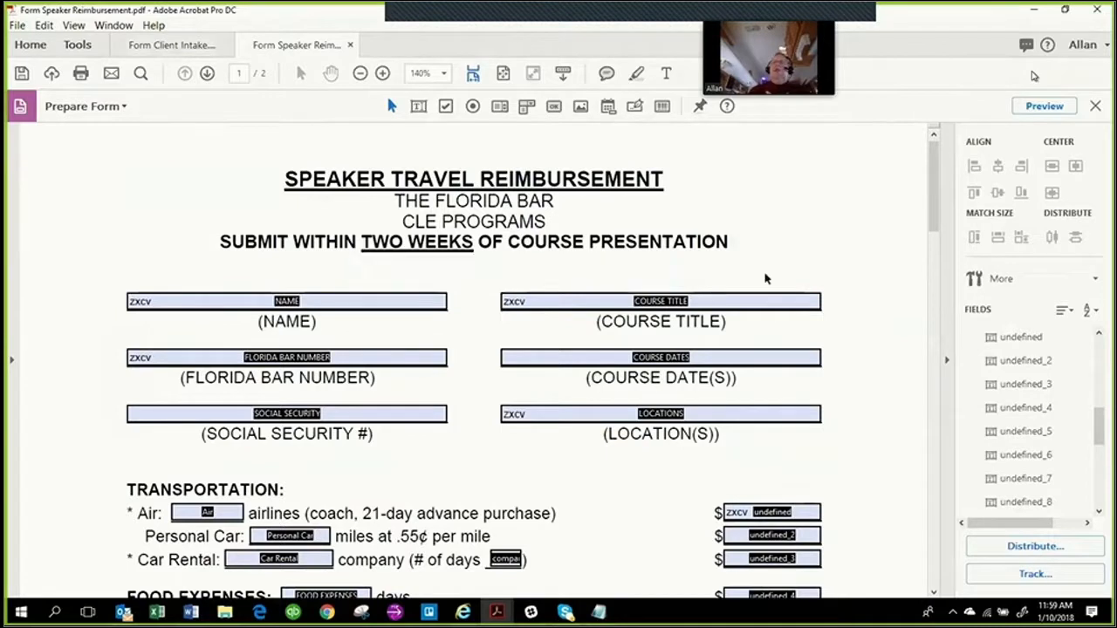
left_click_drag(176, 169, 859, 307)
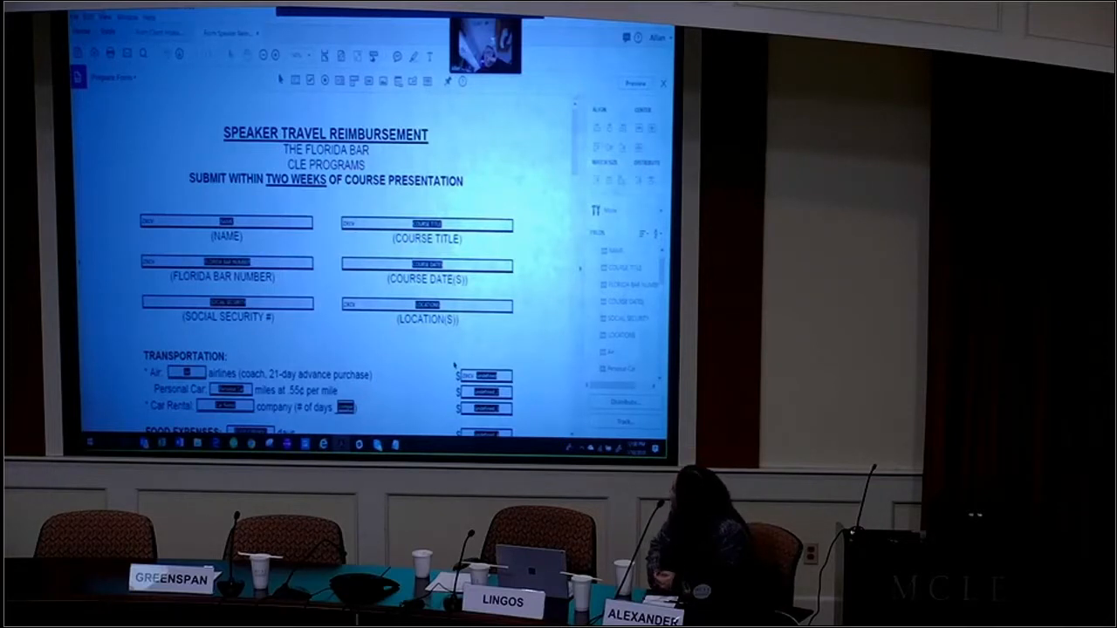
key("XF86AudioRaiseVolume")
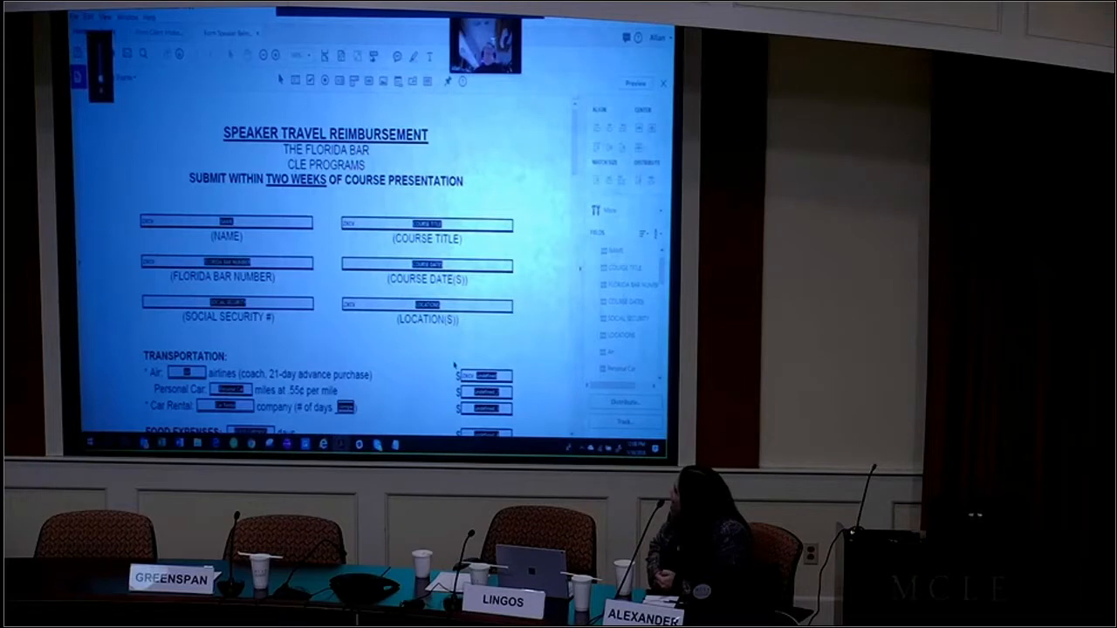